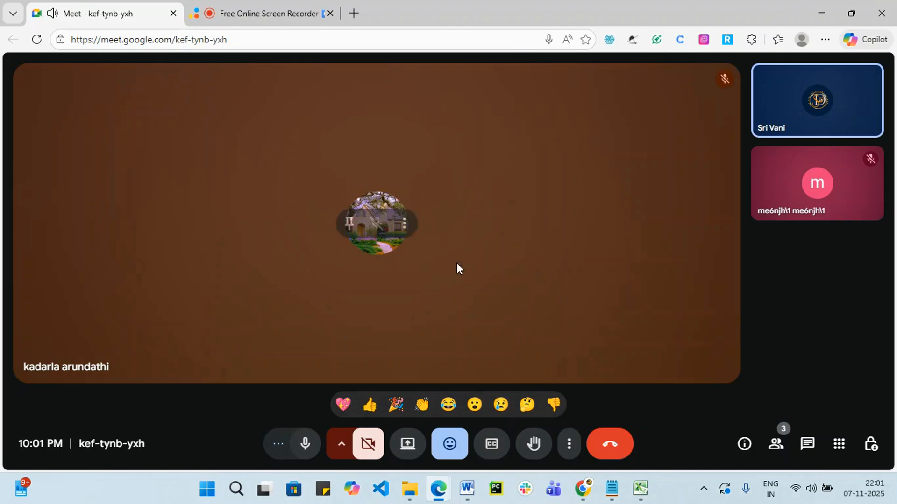
- Open canva.com in a new browser tab
{"action": "left_click", "coordinate": [351, 14]}
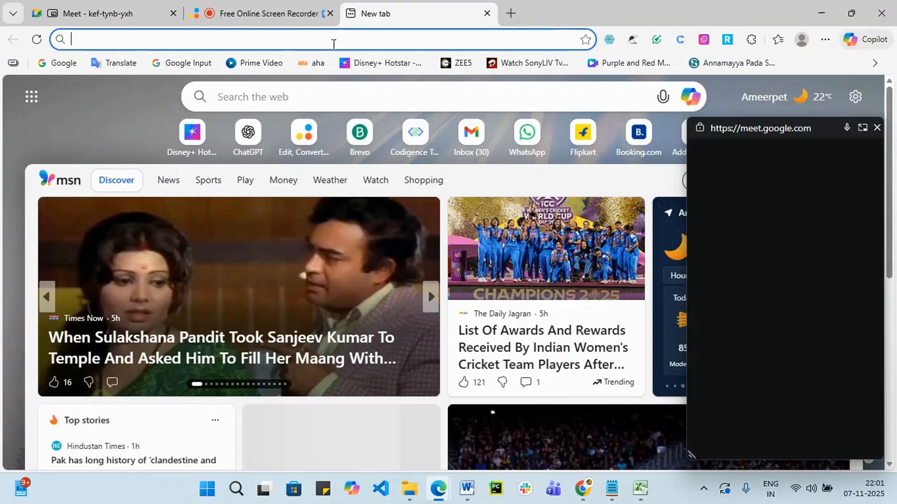
{"action": "type", "text": "canva.com"}
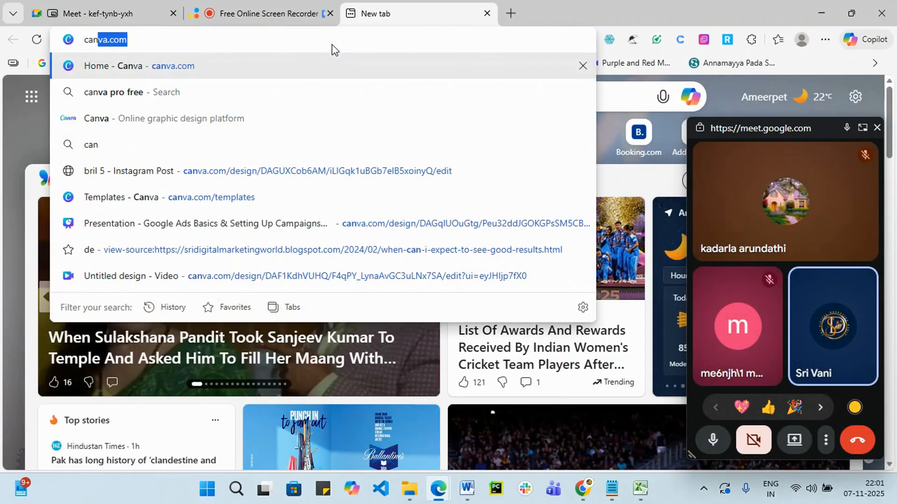
{"action": "key", "text": "Return"}
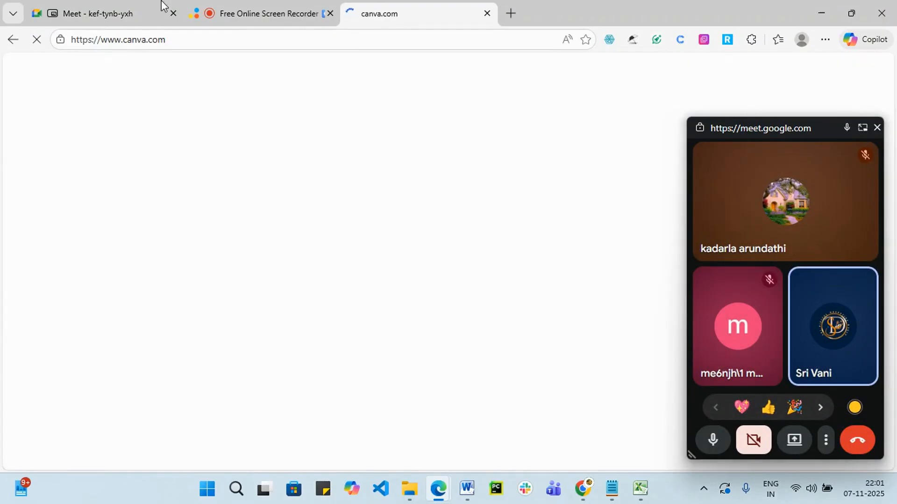
- Switch to the Google Meet call and present the entire screen, hiding the sharing notice and choosing to show the screen anyway
{"action": "left_click", "coordinate": [229, 7]}
{"action": "left_click", "coordinate": [106, 12]}
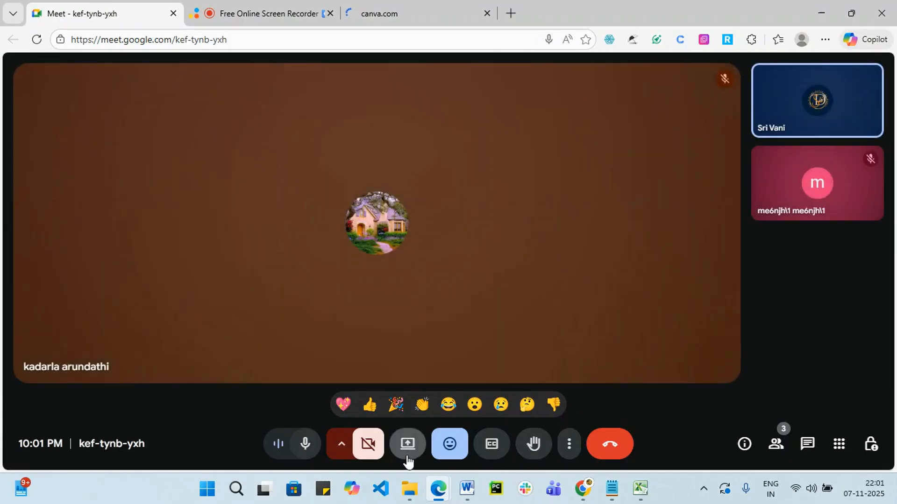
{"action": "left_click", "coordinate": [418, 448]}
{"action": "left_click", "coordinate": [564, 116]}
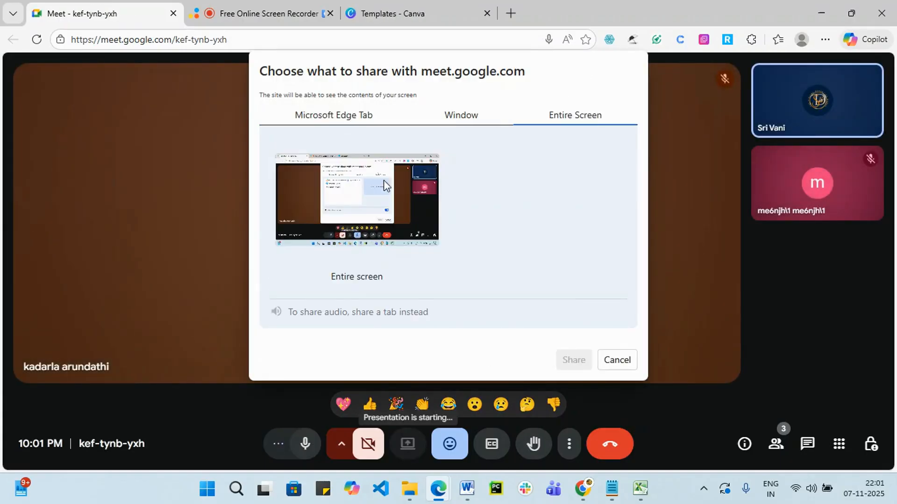
{"action": "left_click", "coordinate": [573, 360]}
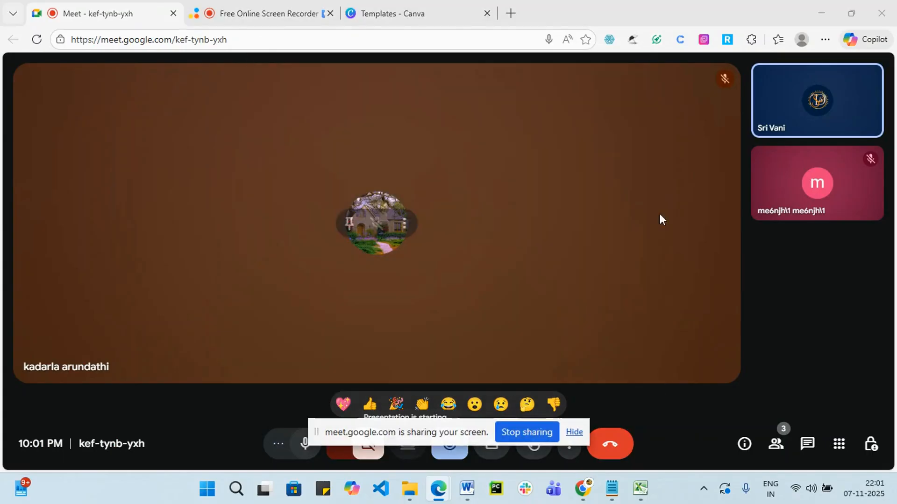
{"action": "left_click", "coordinate": [575, 430]}
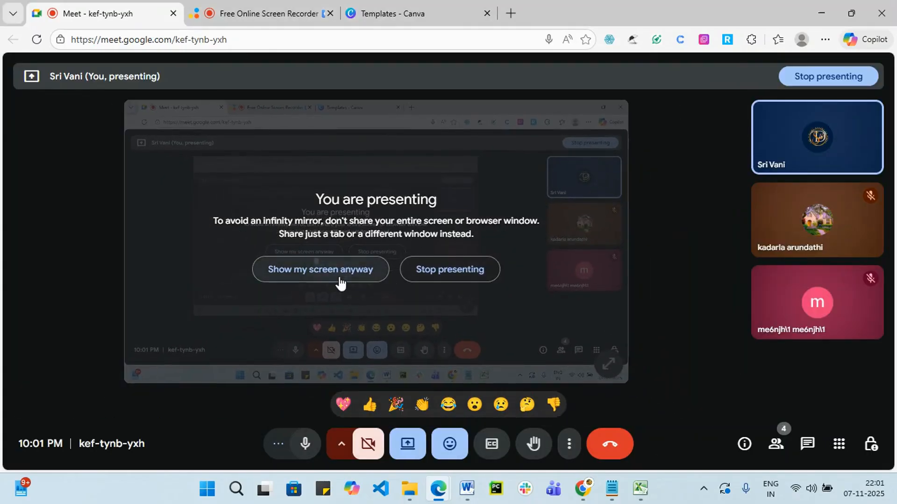
{"action": "left_click", "coordinate": [340, 280]}
- Return to Canva, close the floating meeting window and search the templates for "youtube video"
{"action": "left_click", "coordinate": [383, 13]}
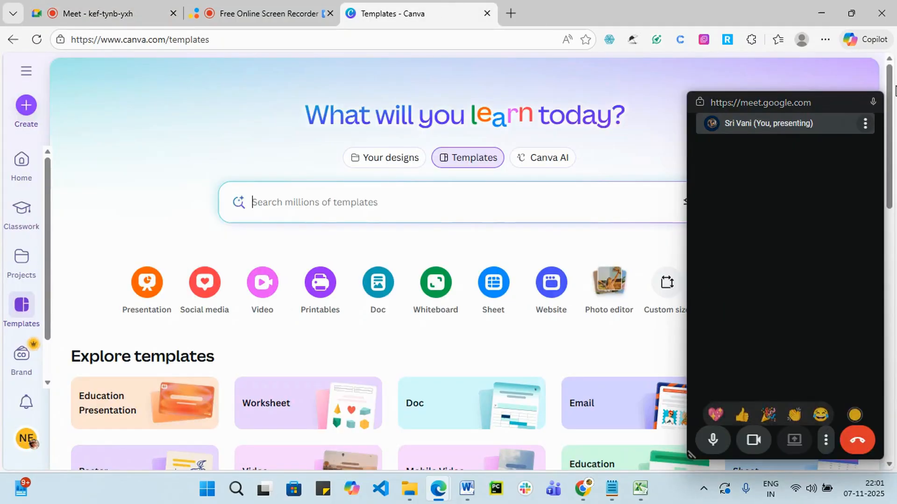
{"action": "left_click", "coordinate": [876, 104]}
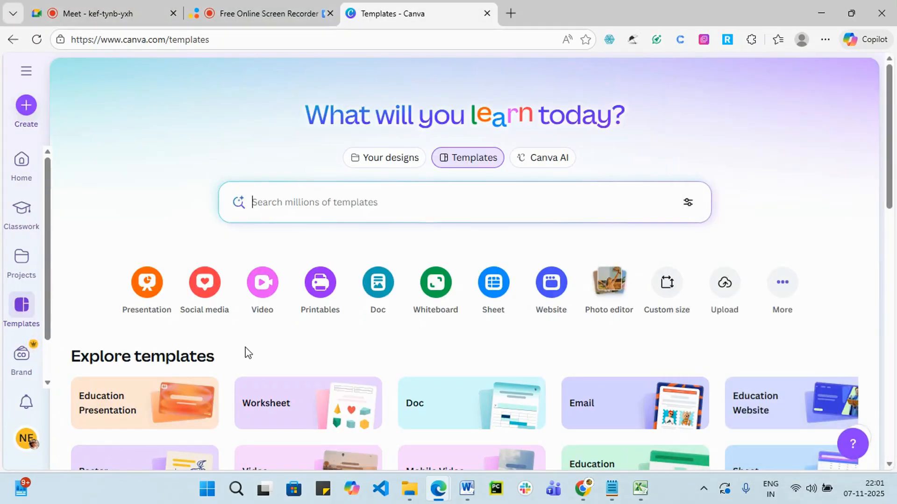
{"action": "scroll", "coordinate": [267, 306], "scroll_direction": "down", "scroll_amount": 1}
{"action": "scroll", "coordinate": [266, 306], "scroll_direction": "down", "scroll_amount": 1}
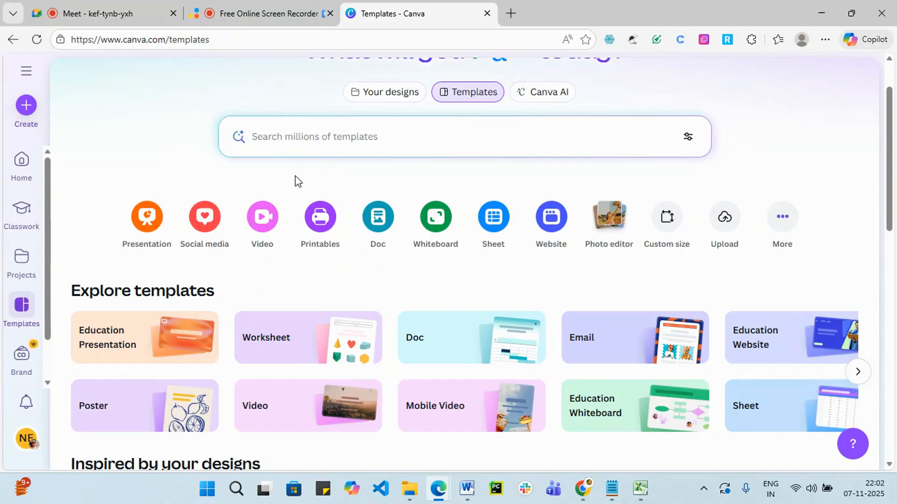
{"action": "left_click", "coordinate": [330, 136]}
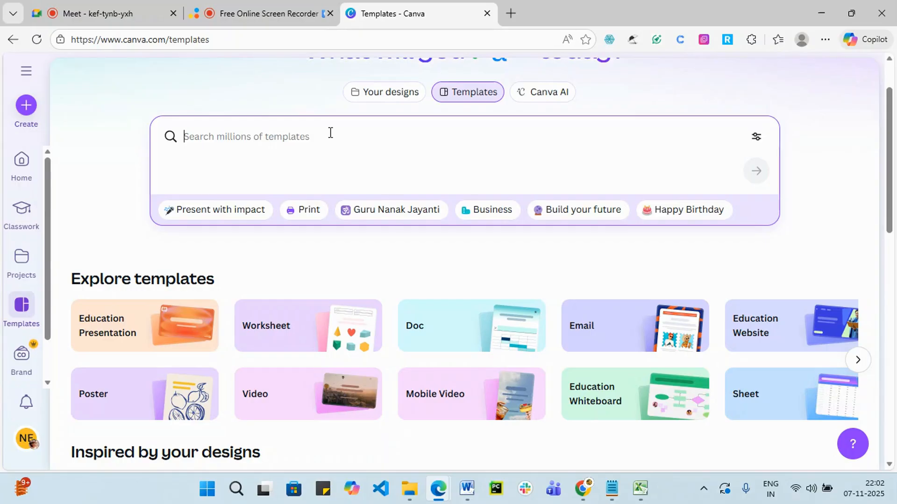
{"action": "type", "text": "you"}
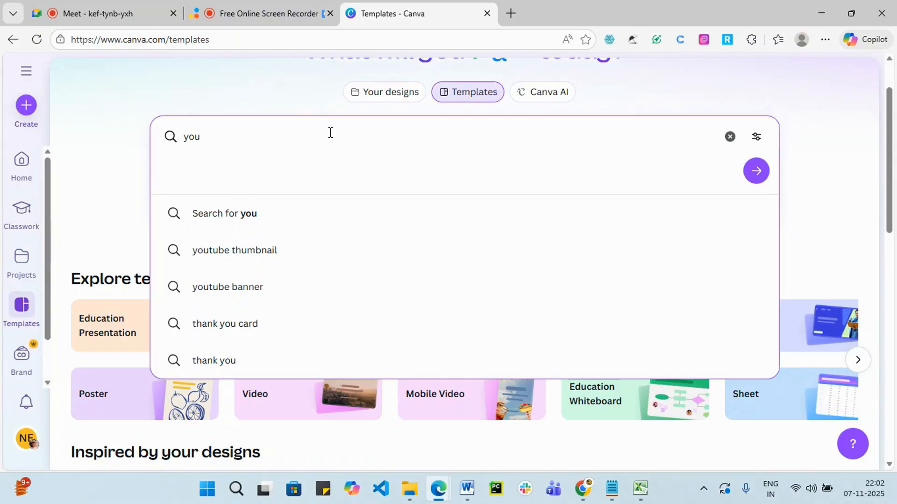
{"action": "type", "text": "tube "}
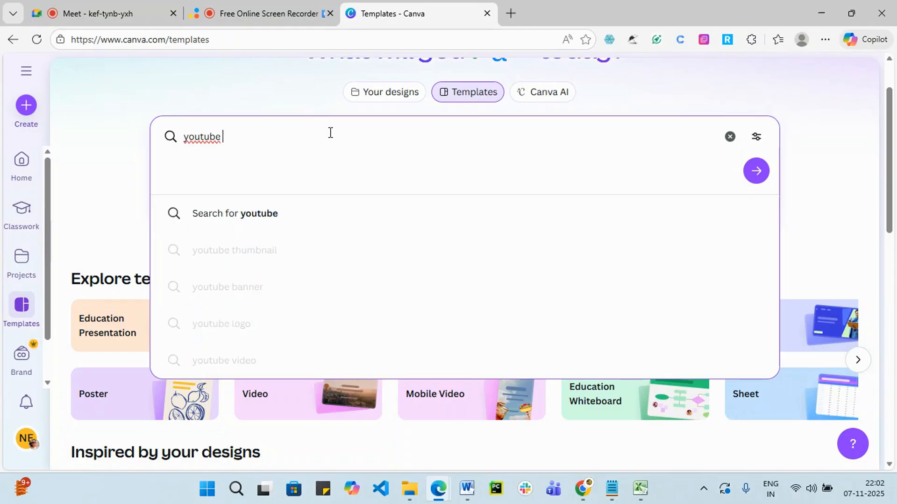
{"action": "type", "text": "video"}
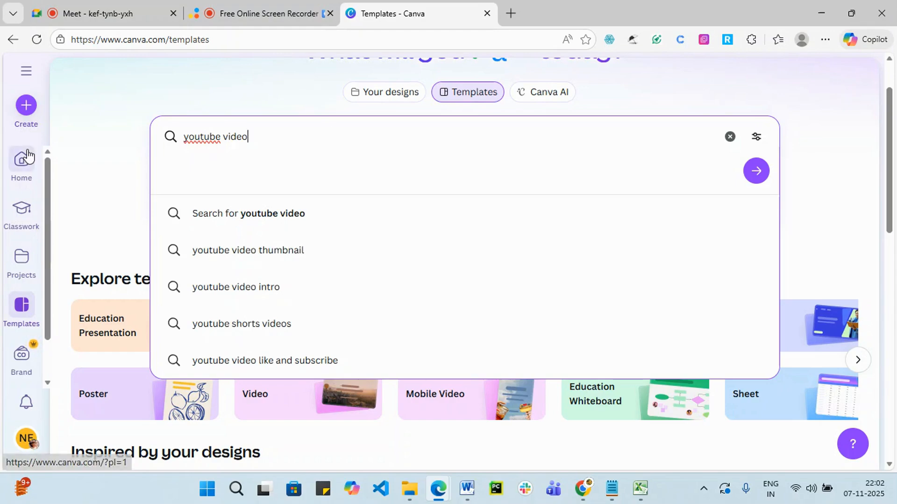
{"action": "key", "text": "Return"}
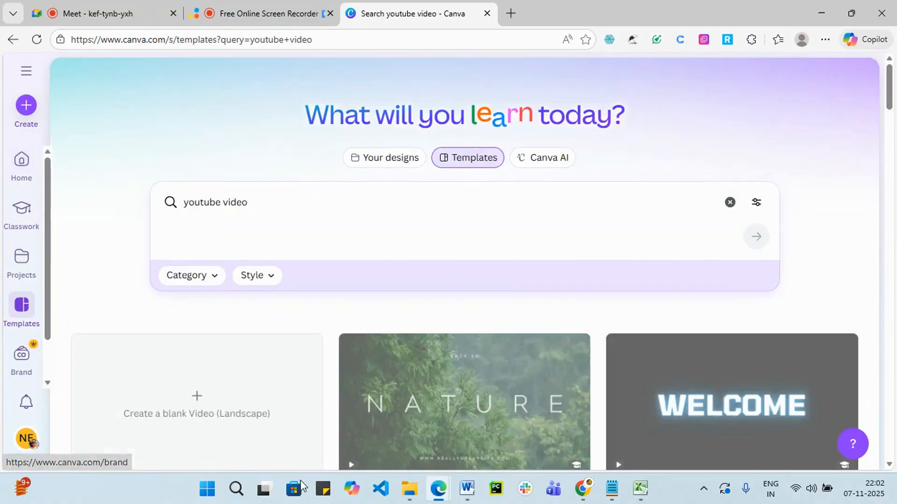
- Look through the YouTube video templates and create a blank landscape video design
{"action": "scroll", "coordinate": [154, 343], "scroll_direction": "down", "scroll_amount": 4}
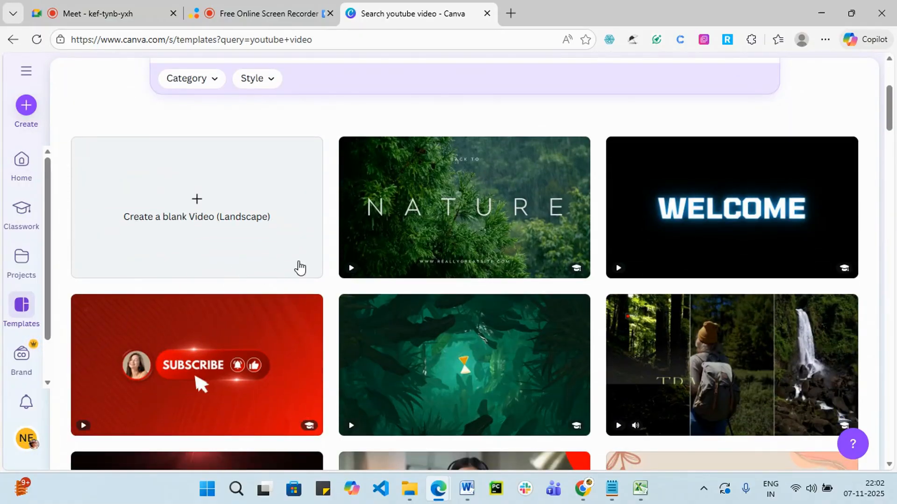
{"action": "scroll", "coordinate": [514, 235], "scroll_direction": "down", "scroll_amount": 6}
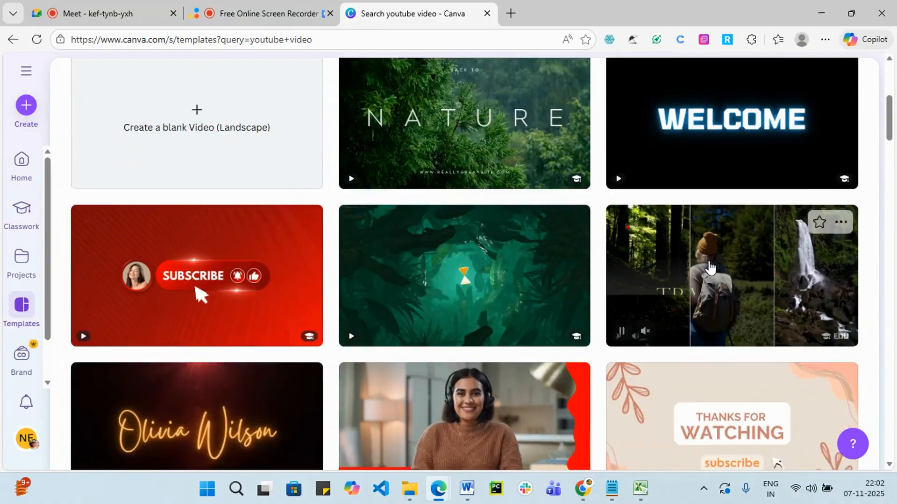
{"action": "scroll", "coordinate": [717, 290], "scroll_direction": "down", "scroll_amount": 6}
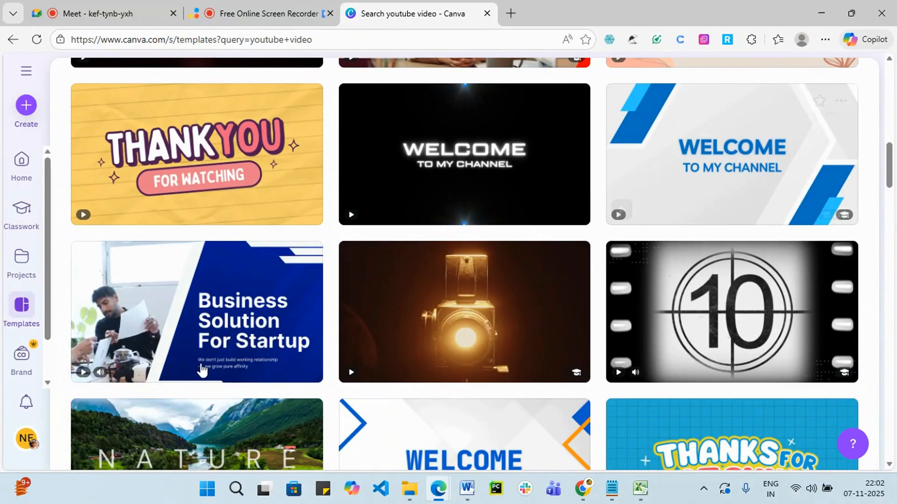
{"action": "scroll", "coordinate": [482, 322], "scroll_direction": "down", "scroll_amount": 3}
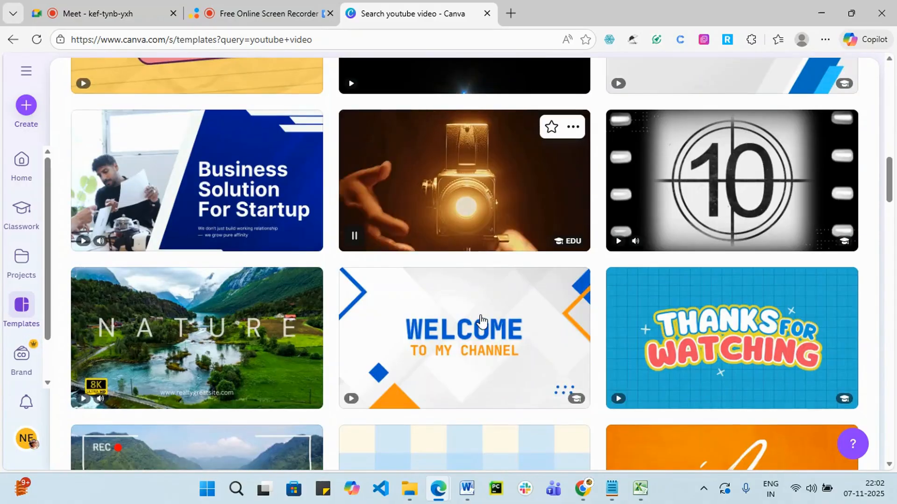
{"action": "scroll", "coordinate": [482, 322], "scroll_direction": "down", "scroll_amount": 10}
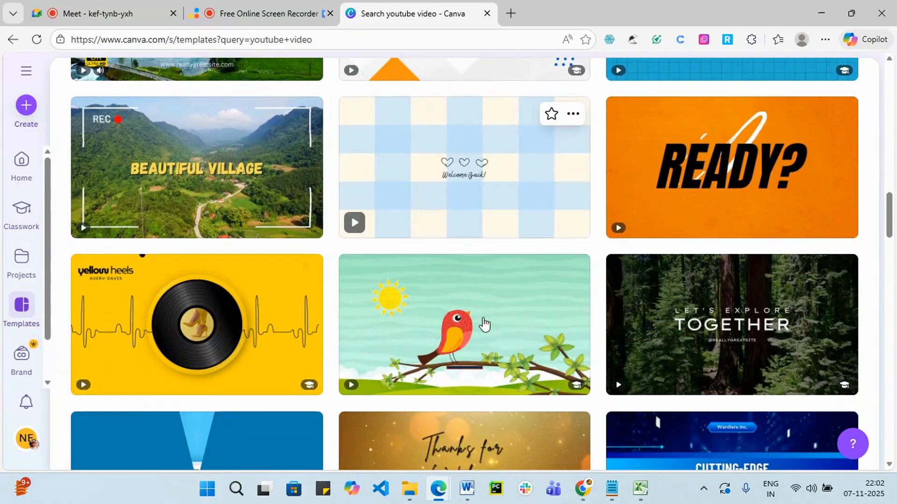
{"action": "scroll", "coordinate": [484, 322], "scroll_direction": "down", "scroll_amount": 6}
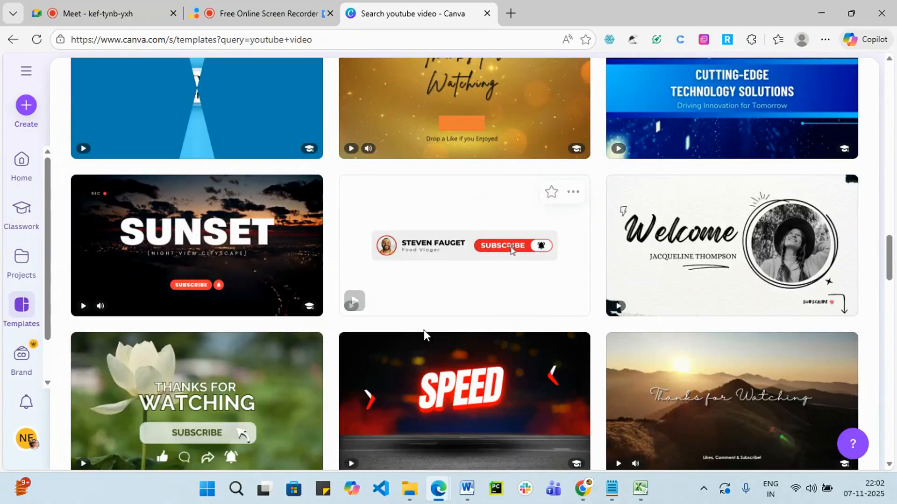
{"action": "scroll", "coordinate": [290, 357], "scroll_direction": "up", "scroll_amount": 7}
{"action": "scroll", "coordinate": [289, 358], "scroll_direction": "up", "scroll_amount": 20}
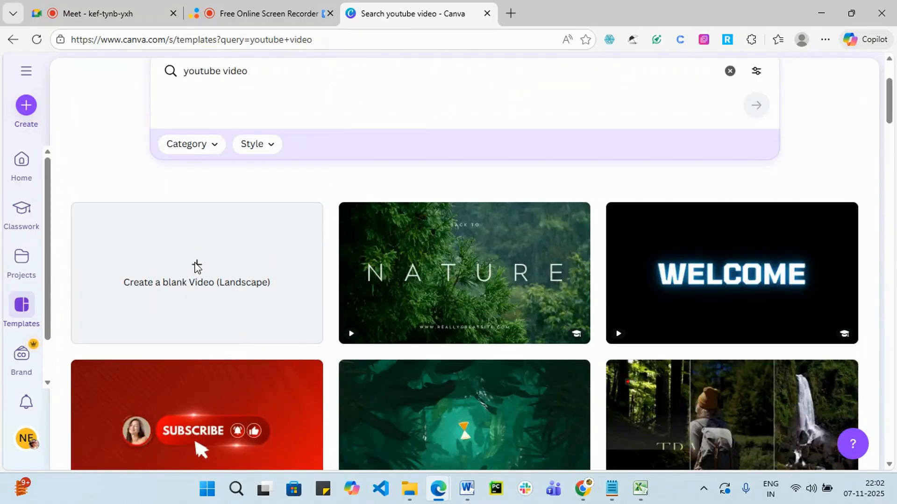
{"action": "left_click", "coordinate": [197, 266]}
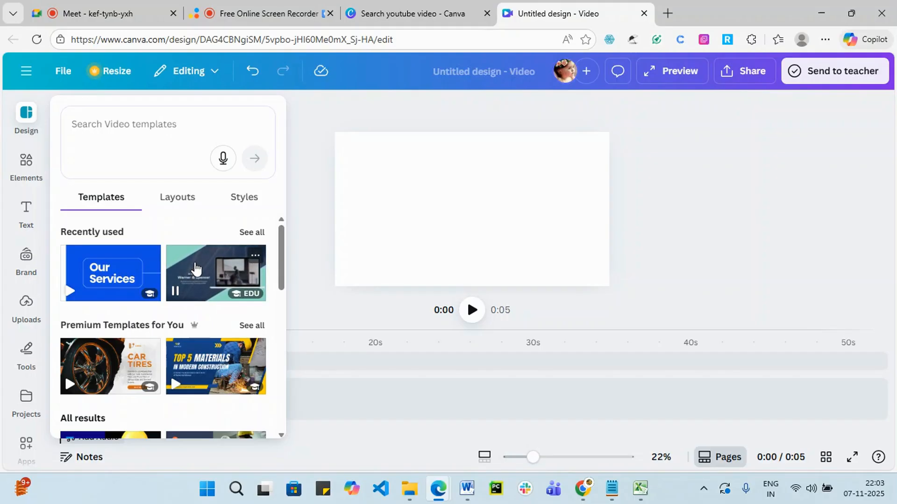
- Open ChatGPT in a new browser tab
{"action": "left_click", "coordinate": [669, 14]}
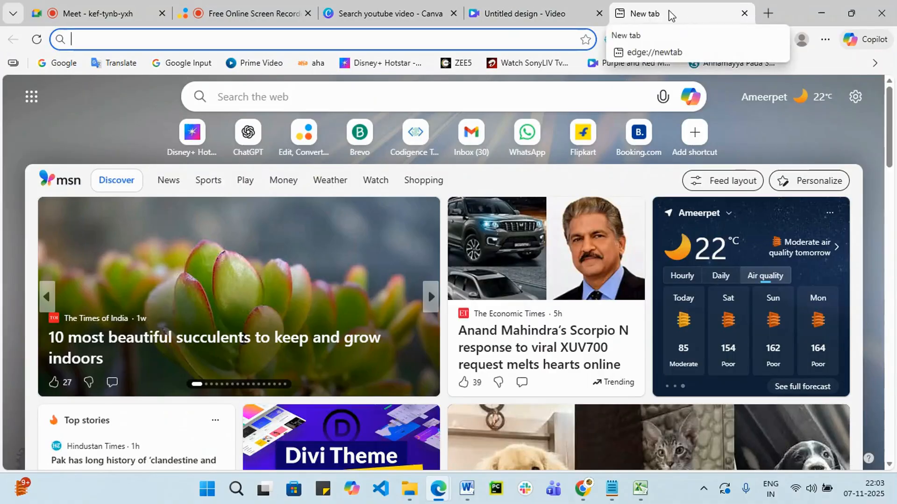
{"action": "type", "text": "ch"}
{"action": "key", "text": "Return"}
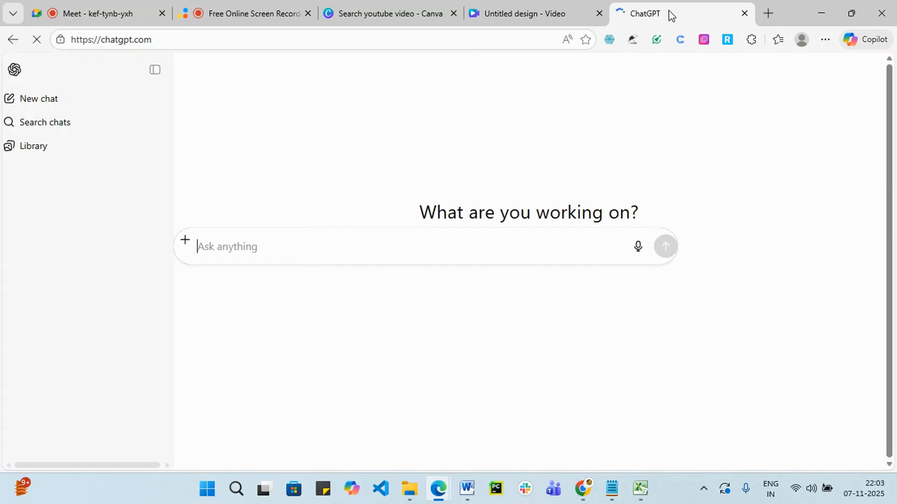
- Draft a ChatGPT prompt asking for a video script about digital marketing online training
{"action": "type", "text": "writ"}
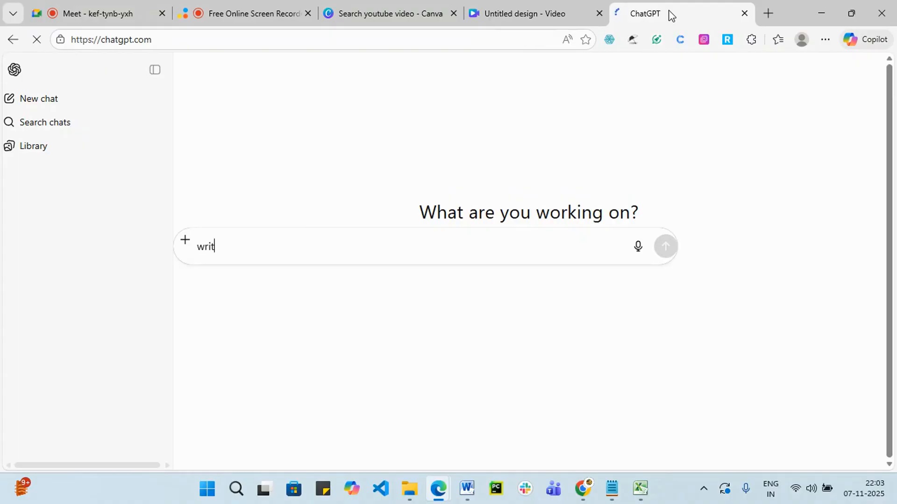
{"action": "type", "text": "e v"}
{"action": "type", "text": "ideo"}
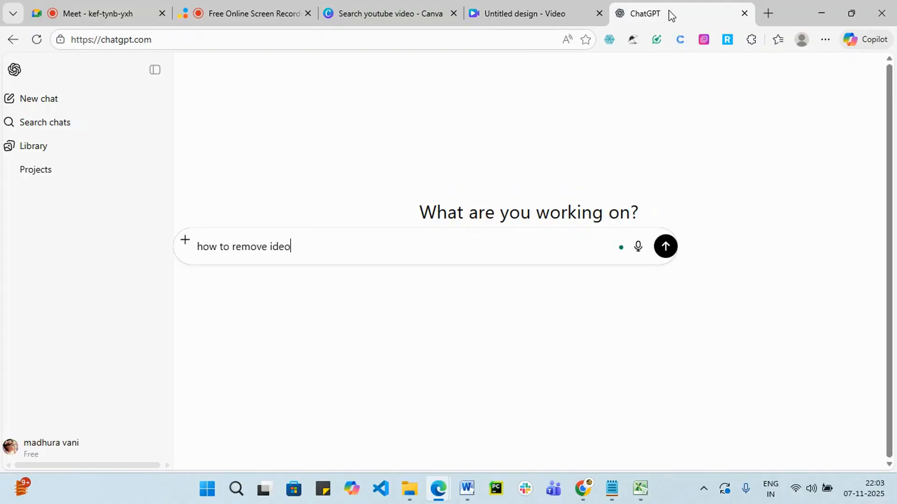
{"action": "type", "text": " script "}
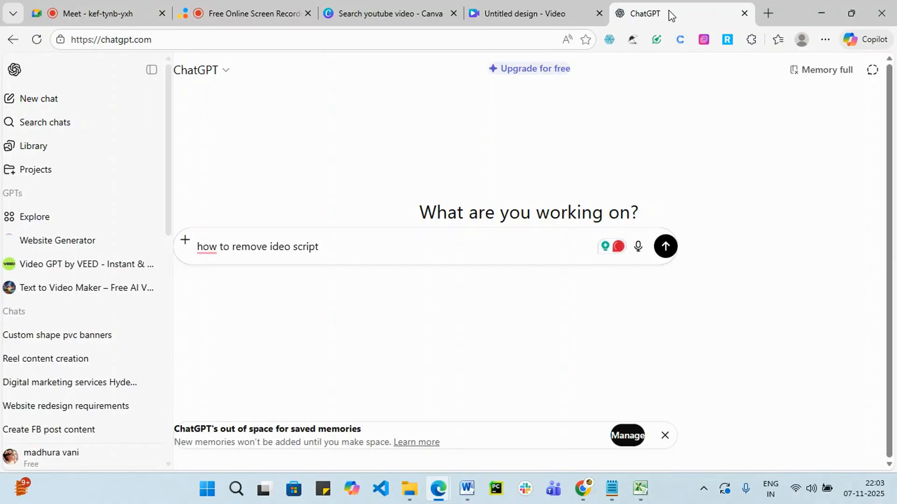
{"action": "type", "text": "about digital"}
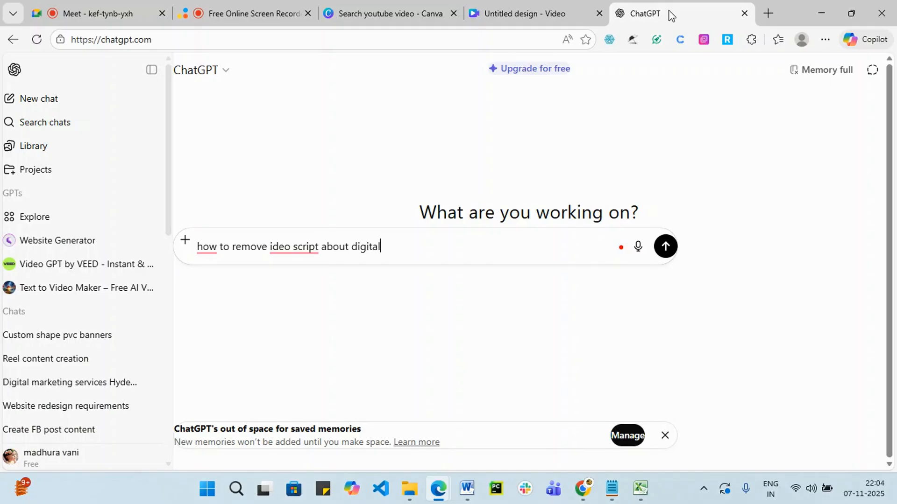
{"action": "type", "text": " marketing online t"}
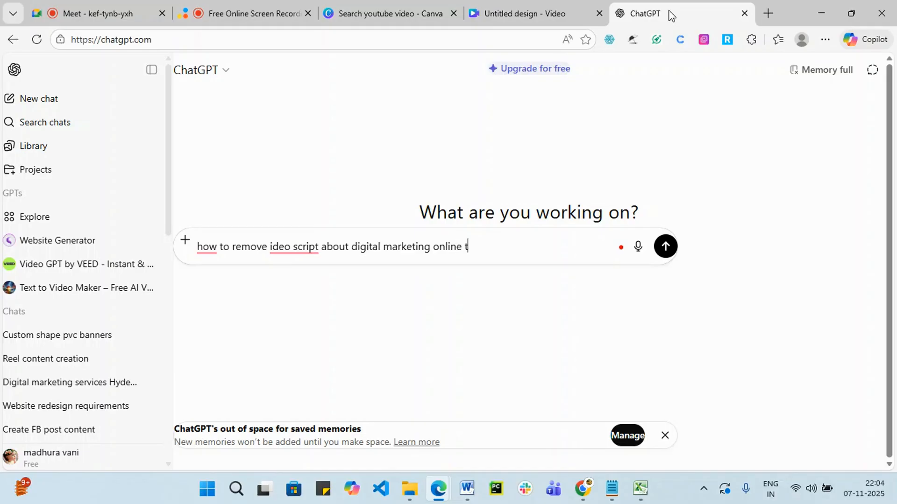
{"action": "type", "text": "raining"}
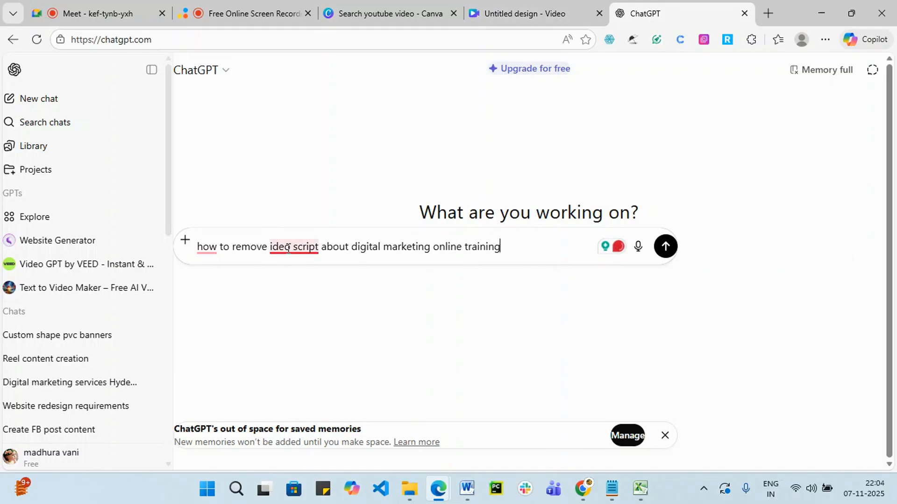
- Apply the suggested corrections in the prompt, changing "ideo script" to "the script" and capitalizing "How"
{"action": "mouse_move", "coordinate": [287, 246]}
{"action": "left_click", "coordinate": [293, 286]}
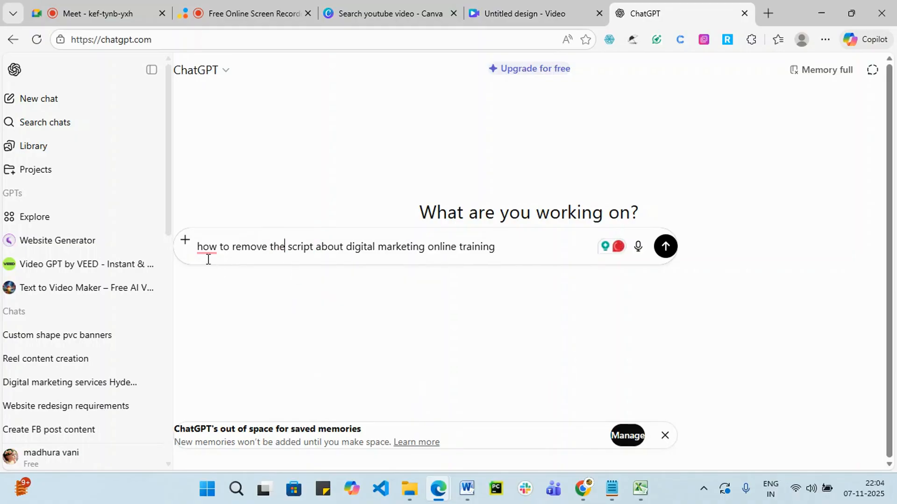
{"action": "mouse_move", "coordinate": [203, 251]}
{"action": "left_click", "coordinate": [207, 286]}
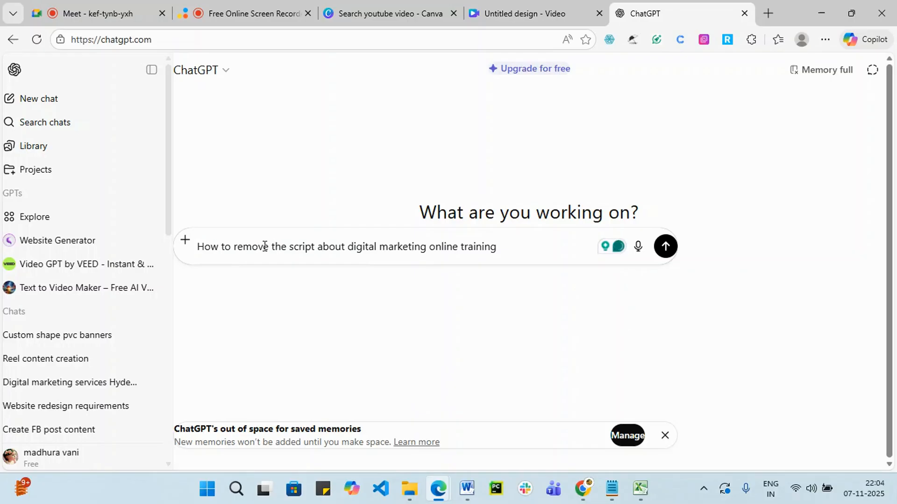
- Replace "How to remove" at the start of the prompt with "write video"
{"action": "left_click_drag", "start_coordinate": [265, 246], "coordinate": [183, 243]}
{"action": "type", "text": "write"}
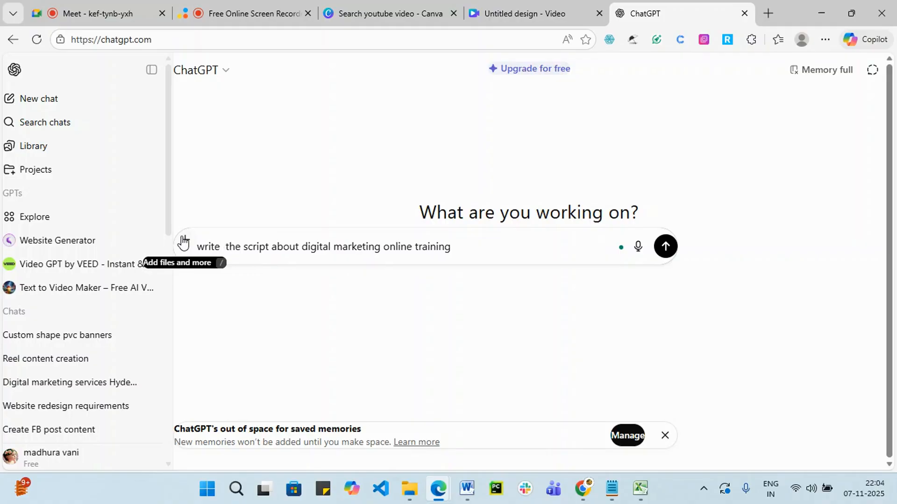
{"action": "type", "text": " video"}
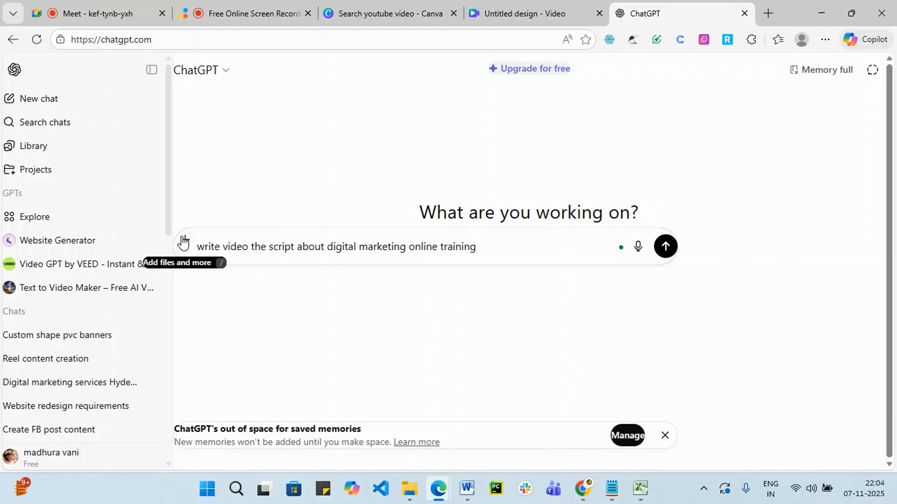
- Correct the prompt to "write a video script about digital marketing online training" and submit it to ChatGPT
{"action": "left_click_drag", "start_coordinate": [269, 247], "coordinate": [251, 245]}
{"action": "key", "text": "BackSpace"}
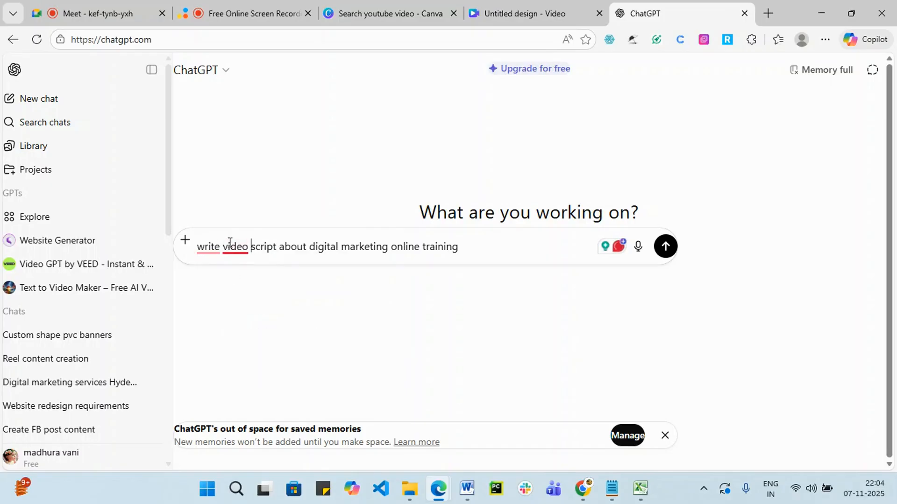
{"action": "mouse_move", "coordinate": [274, 265]}
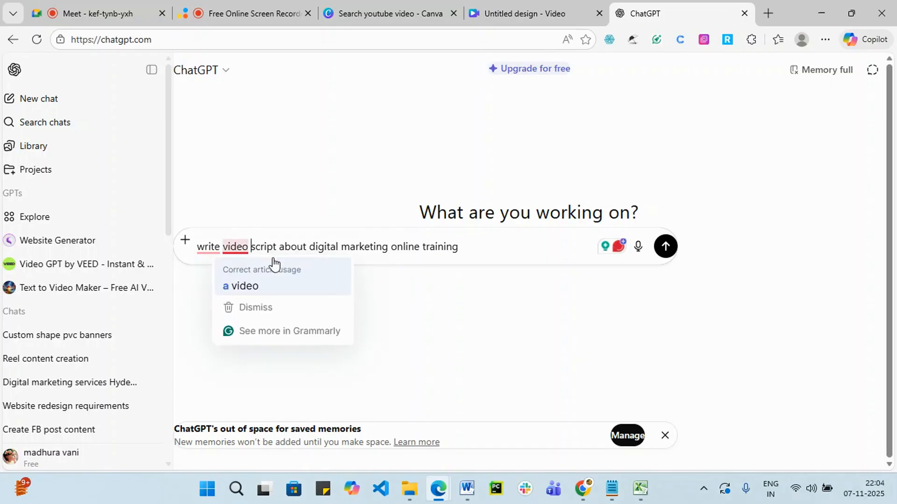
{"action": "left_click", "coordinate": [247, 289]}
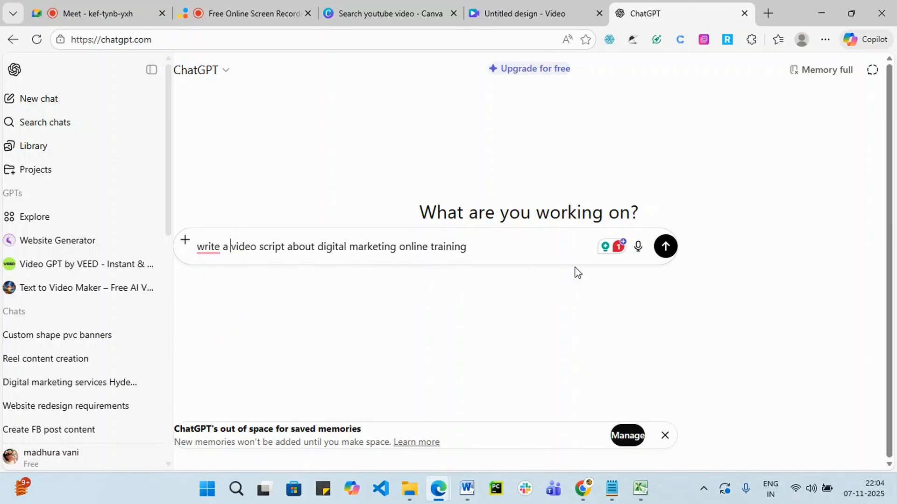
{"action": "left_click", "coordinate": [674, 256]}
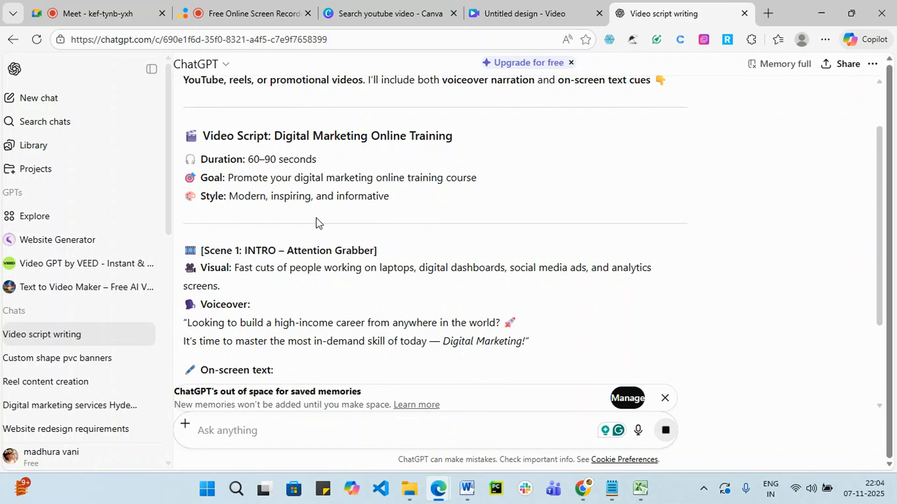
- Skim the generated script and examine the goal and style stated in its opening section
{"action": "scroll", "coordinate": [237, 255], "scroll_direction": "down", "scroll_amount": 6}
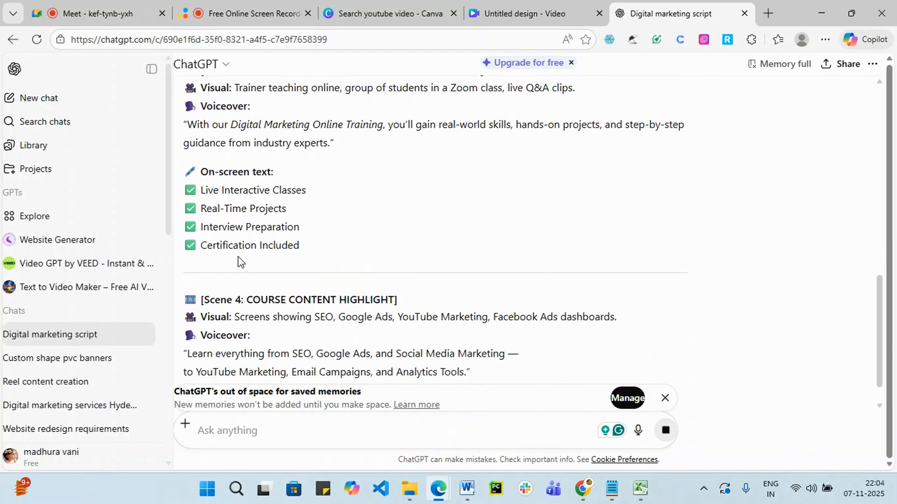
{"action": "scroll", "coordinate": [237, 259], "scroll_direction": "up", "scroll_amount": 10}
{"action": "scroll", "coordinate": [237, 259], "scroll_direction": "up", "scroll_amount": 1}
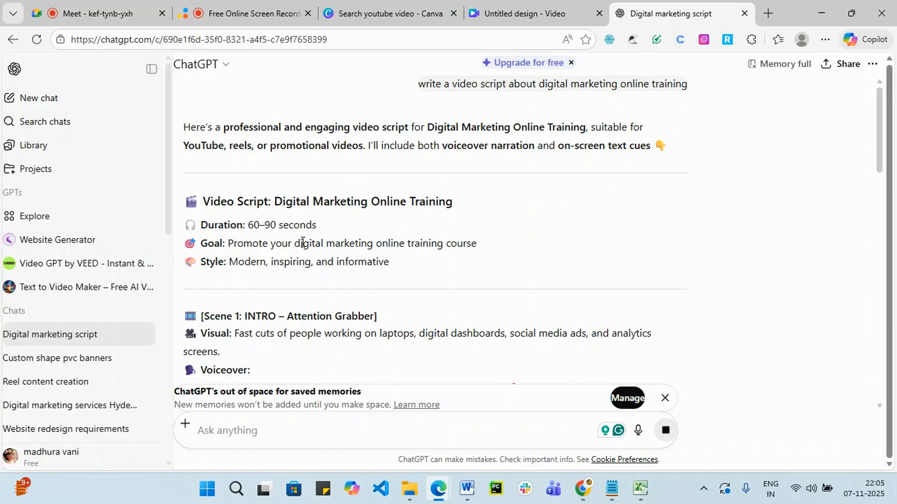
{"action": "scroll", "coordinate": [290, 272], "scroll_direction": "down", "scroll_amount": 2}
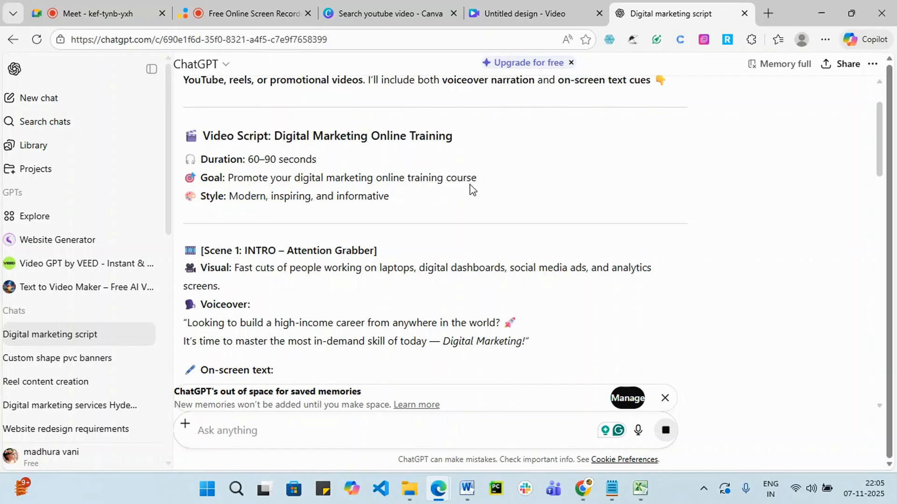
{"action": "left_click_drag", "start_coordinate": [498, 176], "coordinate": [228, 183]}
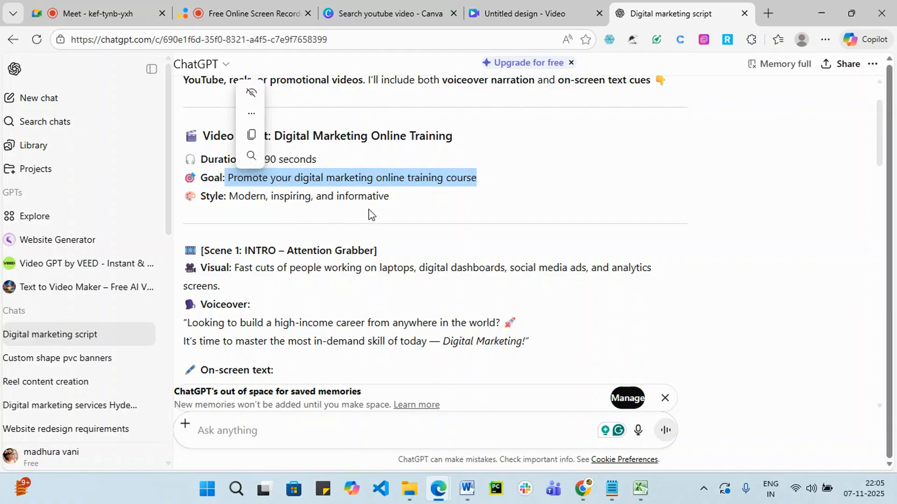
{"action": "left_click_drag", "start_coordinate": [423, 207], "coordinate": [229, 208]}
{"action": "left_click", "coordinate": [232, 211]}
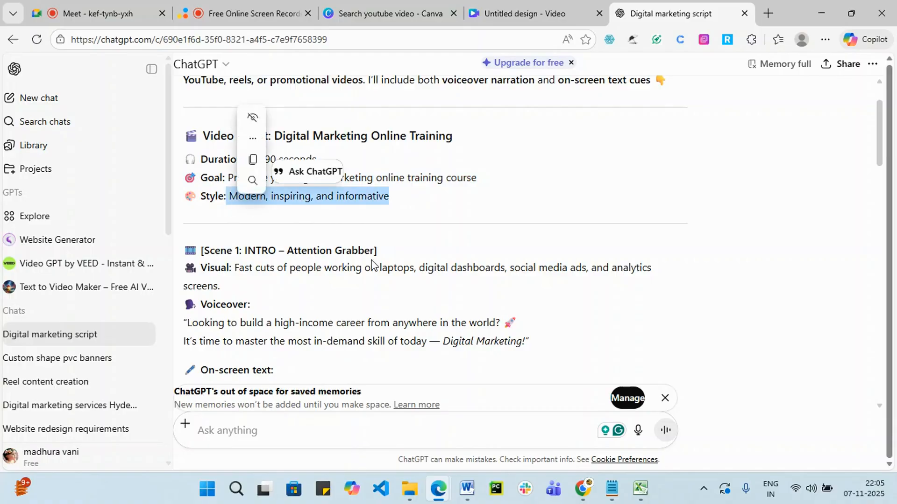
{"action": "scroll", "coordinate": [371, 262], "scroll_direction": "down", "scroll_amount": 1}
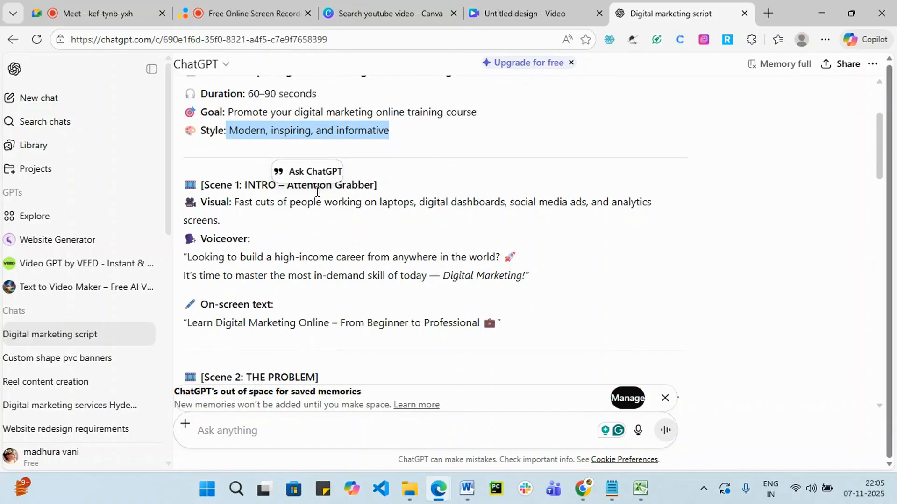
{"action": "left_click", "coordinate": [404, 225]}
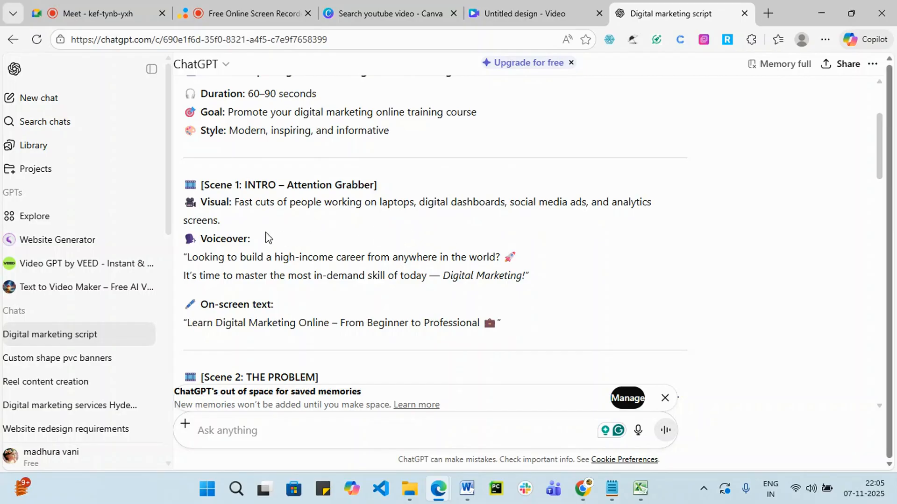
- Examine the visual, voiceover and on-screen text of Scene 1 in the generated script
{"action": "left_click_drag", "start_coordinate": [221, 220], "coordinate": [233, 206]}
{"action": "scroll", "coordinate": [254, 269], "scroll_direction": "down", "scroll_amount": 2}
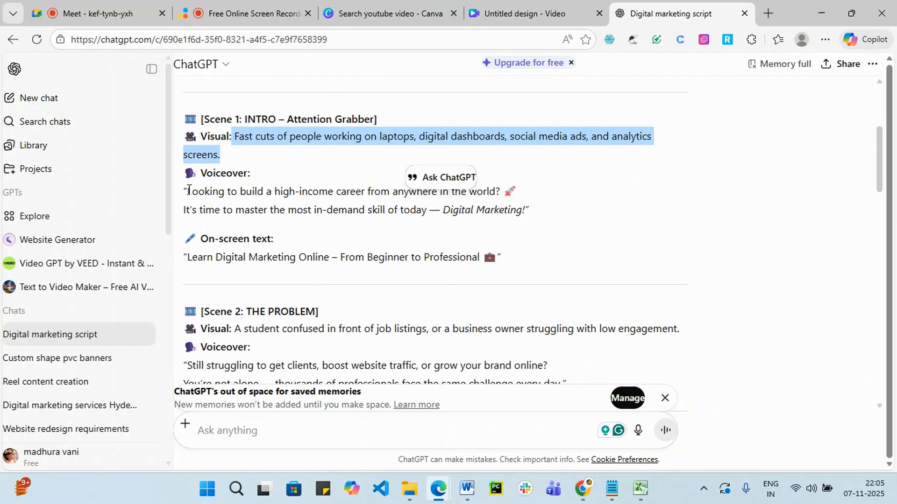
{"action": "left_click_drag", "start_coordinate": [189, 189], "coordinate": [522, 213]}
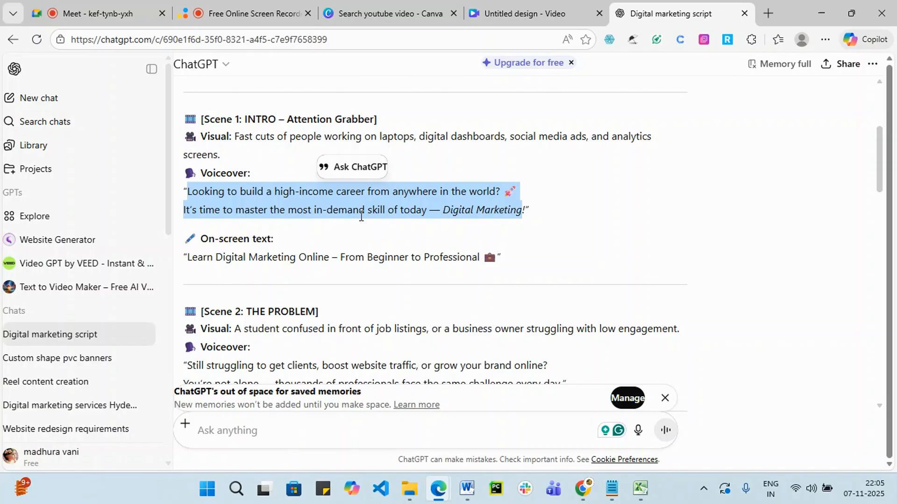
{"action": "scroll", "coordinate": [356, 224], "scroll_direction": "down", "scroll_amount": 2}
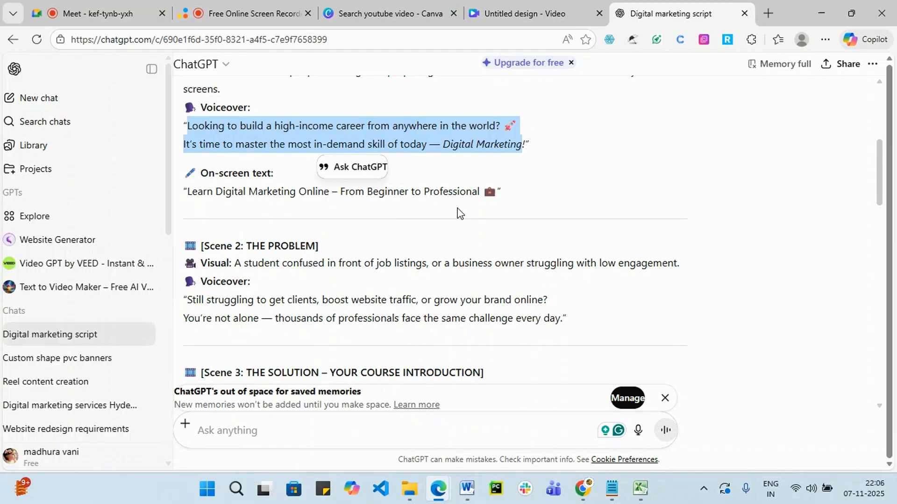
{"action": "left_click_drag", "start_coordinate": [189, 190], "coordinate": [373, 196]}
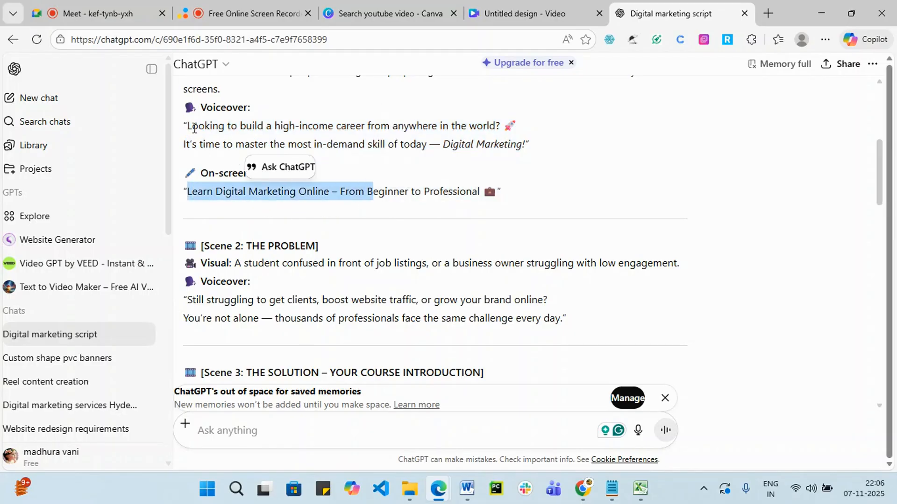
{"action": "scroll", "coordinate": [195, 129], "scroll_direction": "up", "scroll_amount": 2}
{"action": "left_click_drag", "start_coordinate": [244, 136], "coordinate": [248, 149]}
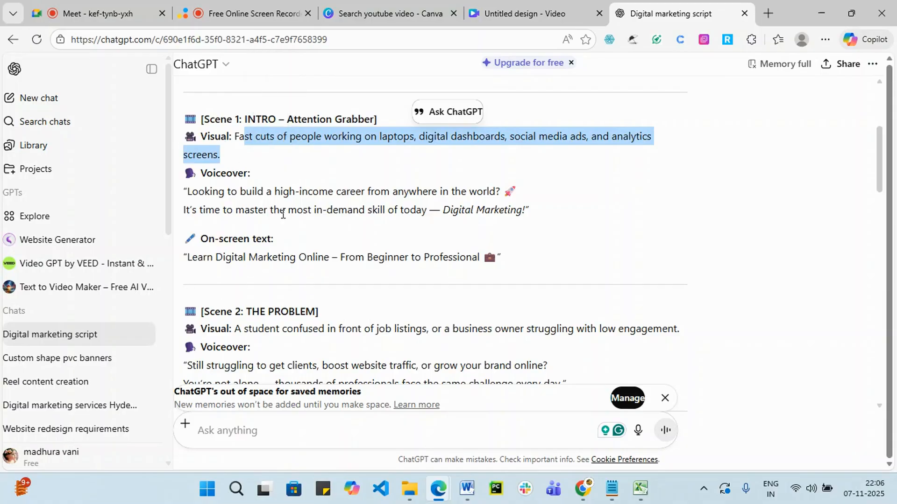
{"action": "scroll", "coordinate": [280, 235], "scroll_direction": "down", "scroll_amount": 2}
{"action": "scroll", "coordinate": [279, 234], "scroll_direction": "down", "scroll_amount": 1}
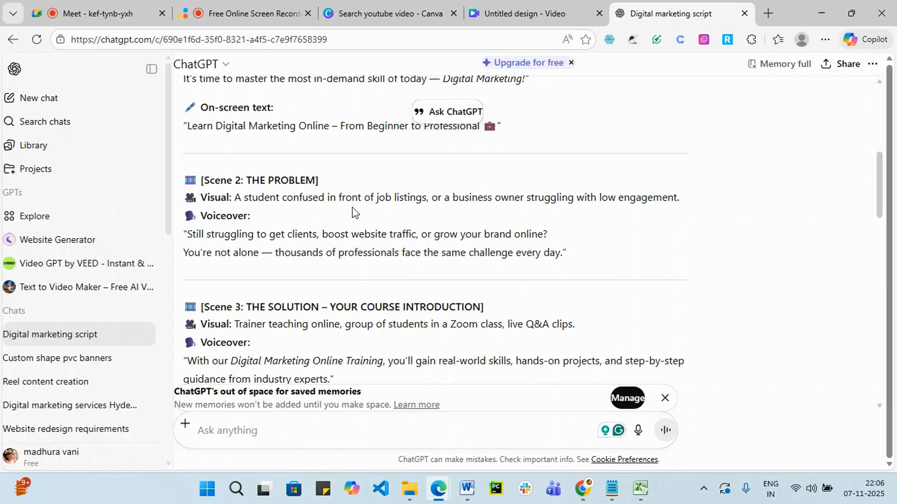
- Examine the visual and voiceover of Scene 2, and read on through the remaining scenes to the script's end
{"action": "left_click_drag", "start_coordinate": [241, 194], "coordinate": [675, 205]}
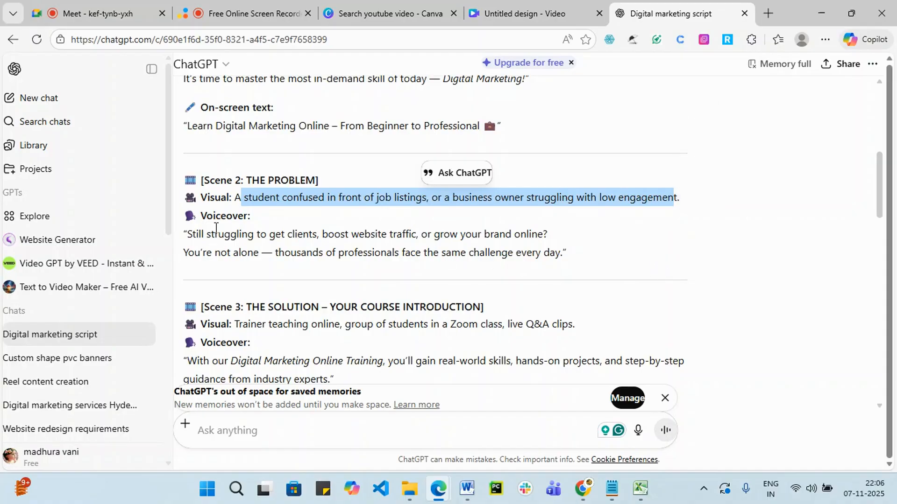
{"action": "left_click_drag", "start_coordinate": [188, 233], "coordinate": [553, 266]}
{"action": "scroll", "coordinate": [483, 312], "scroll_direction": "down", "scroll_amount": 1}
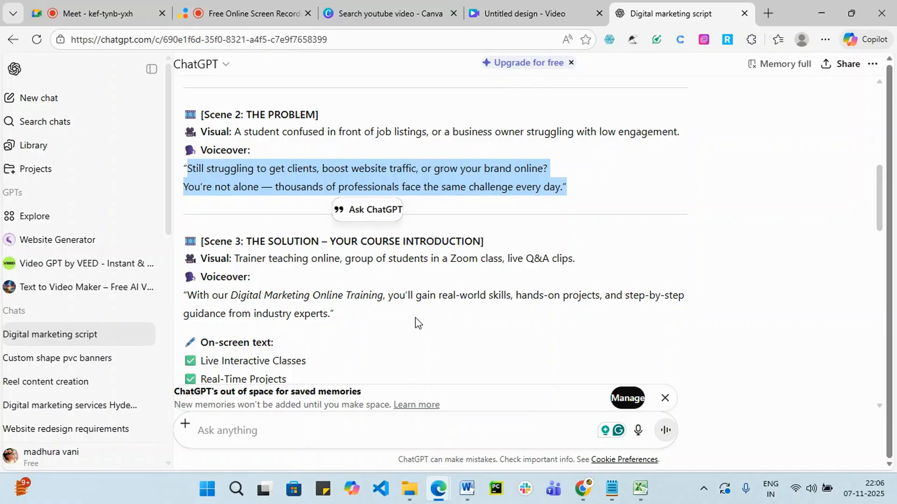
{"action": "scroll", "coordinate": [400, 286], "scroll_direction": "down", "scroll_amount": 4}
{"action": "scroll", "coordinate": [283, 196], "scroll_direction": "down", "scroll_amount": 6}
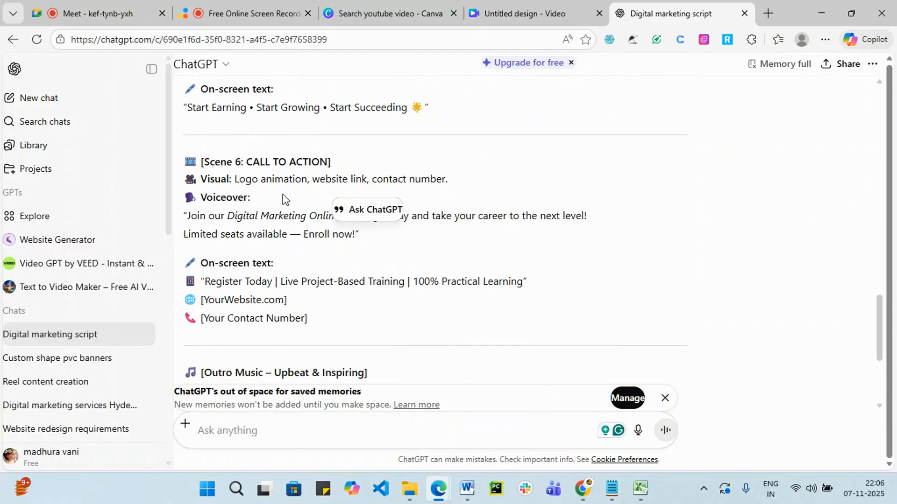
{"action": "scroll", "coordinate": [280, 200], "scroll_direction": "down", "scroll_amount": 3}
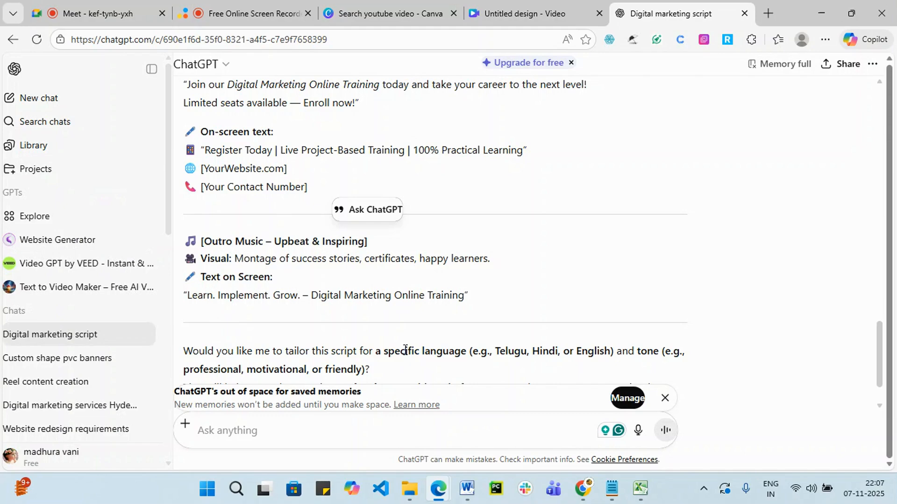
{"action": "scroll", "coordinate": [406, 352], "scroll_direction": "down", "scroll_amount": 2}
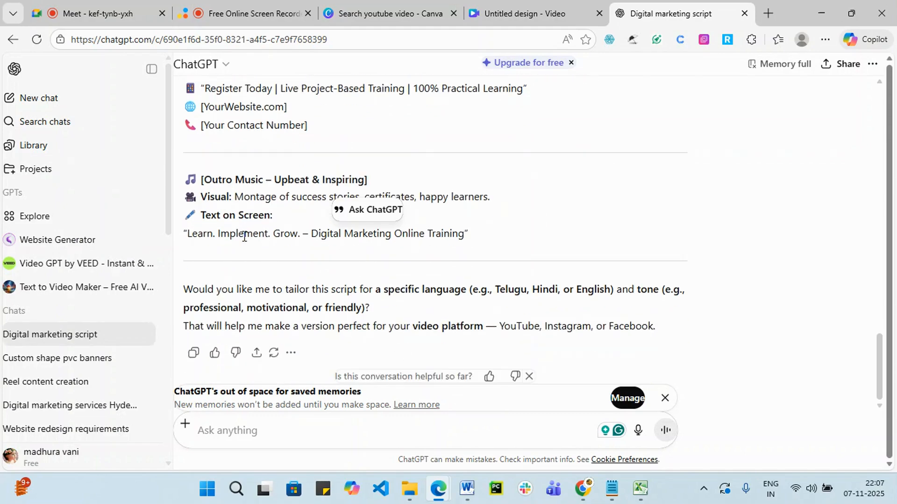
- Review the scenes backwards from the script's end to its opening section and Scene 1
{"action": "scroll", "coordinate": [242, 237], "scroll_direction": "up", "scroll_amount": 7}
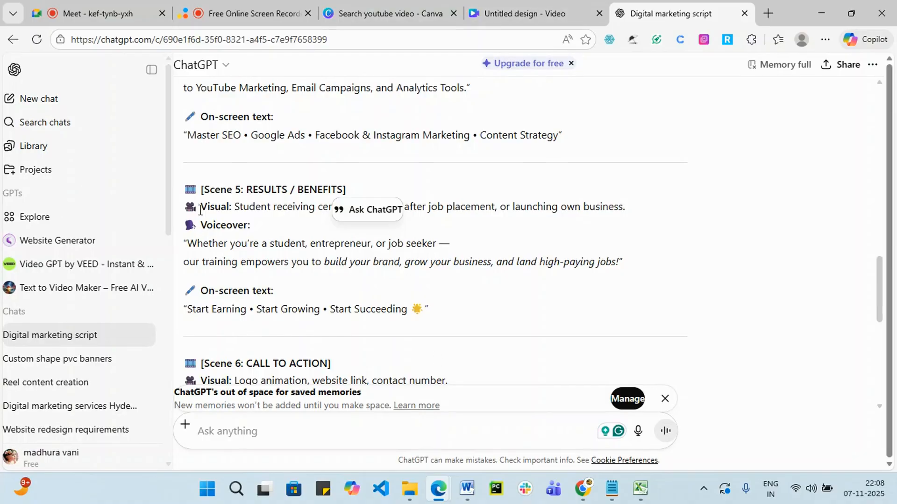
{"action": "scroll", "coordinate": [248, 252], "scroll_direction": "up", "scroll_amount": 4}
{"action": "scroll", "coordinate": [244, 287], "scroll_direction": "up", "scroll_amount": 4}
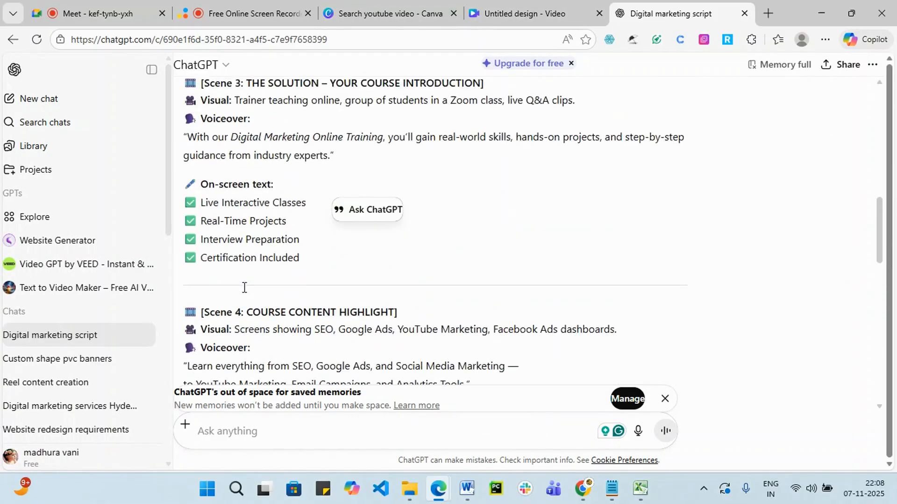
{"action": "scroll", "coordinate": [244, 288], "scroll_direction": "up", "scroll_amount": 3}
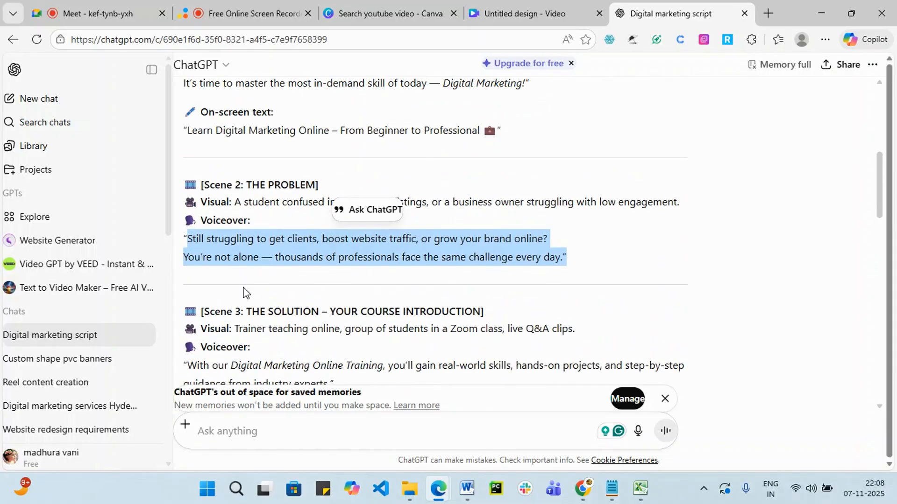
{"action": "scroll", "coordinate": [246, 294], "scroll_direction": "up", "scroll_amount": 4}
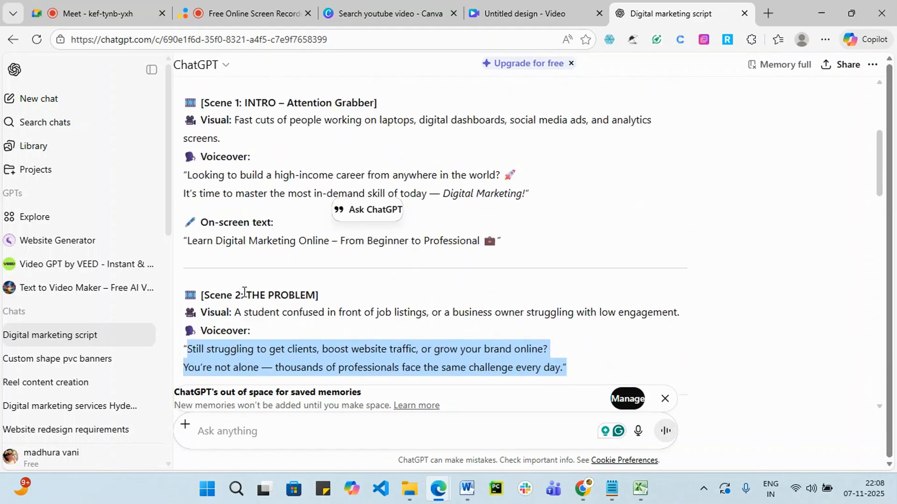
{"action": "scroll", "coordinate": [246, 296], "scroll_direction": "up", "scroll_amount": 3}
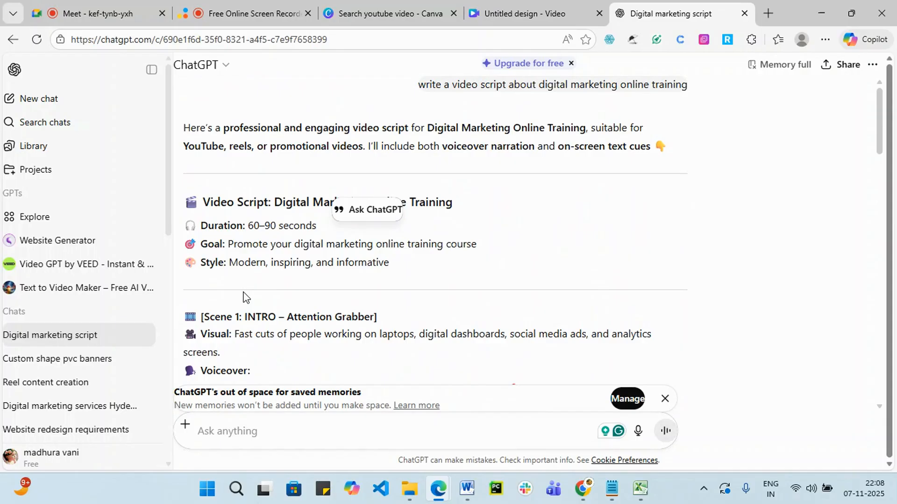
{"action": "scroll", "coordinate": [303, 290], "scroll_direction": "down", "scroll_amount": 2}
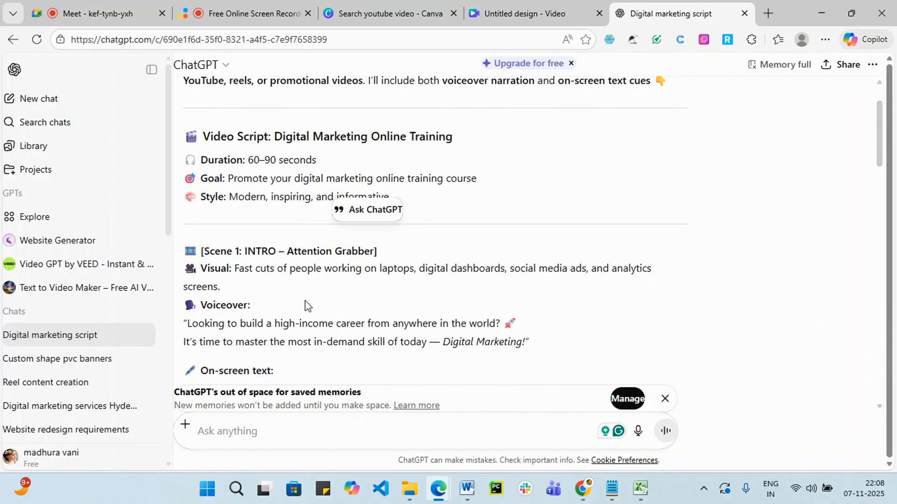
{"action": "scroll", "coordinate": [306, 309], "scroll_direction": "down", "scroll_amount": 2}
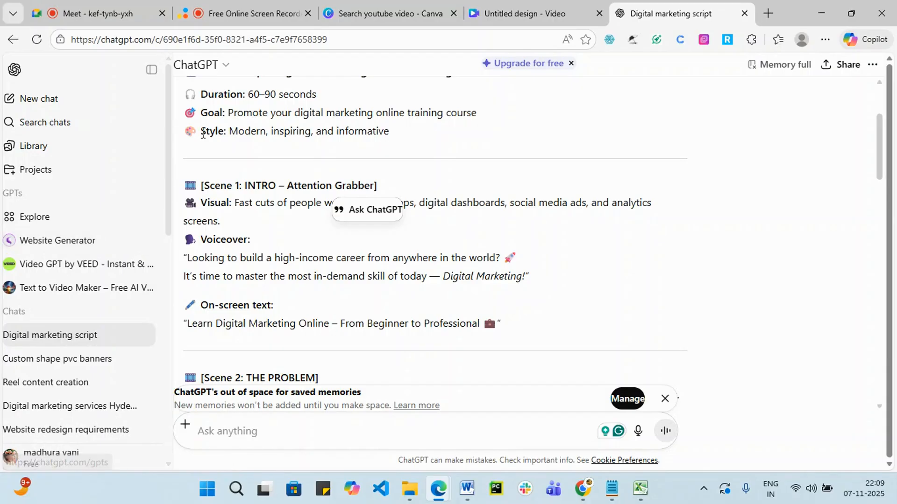
{"action": "scroll", "coordinate": [210, 318], "scroll_direction": "up", "scroll_amount": 1}
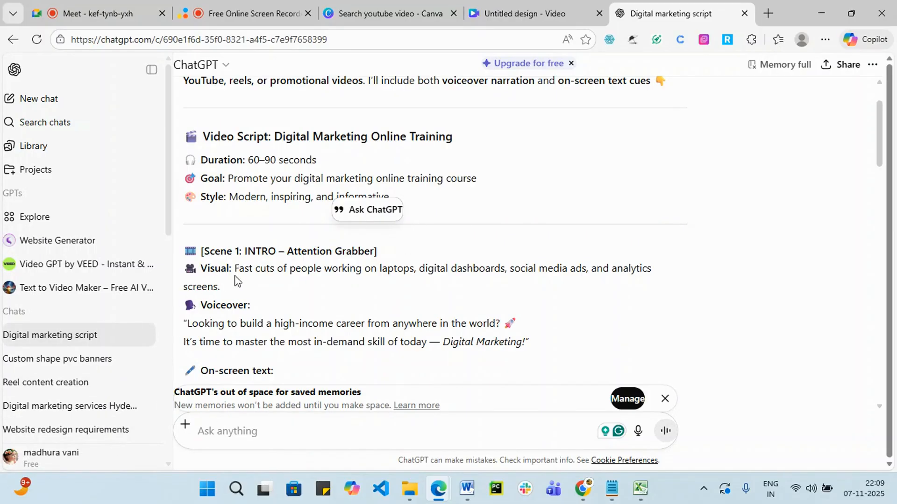
- Switch to the untitled Canva video design and open its video template search for text entry
{"action": "mouse_move", "coordinate": [500, 15]}
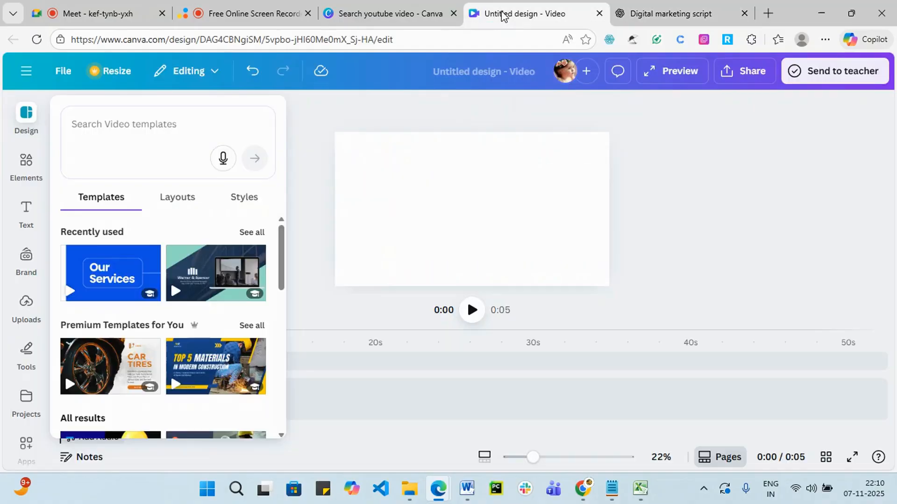
{"action": "left_click", "coordinate": [501, 15]}
{"action": "left_click", "coordinate": [427, 216]}
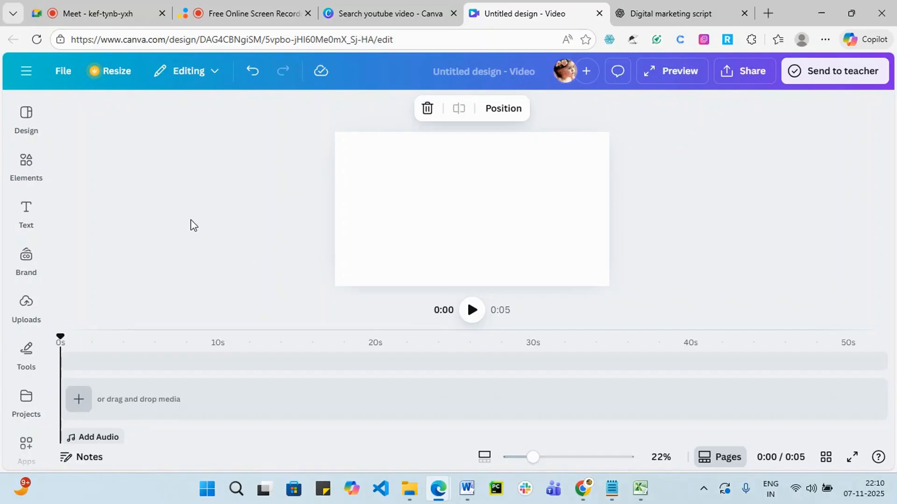
{"action": "left_click", "coordinate": [34, 132]}
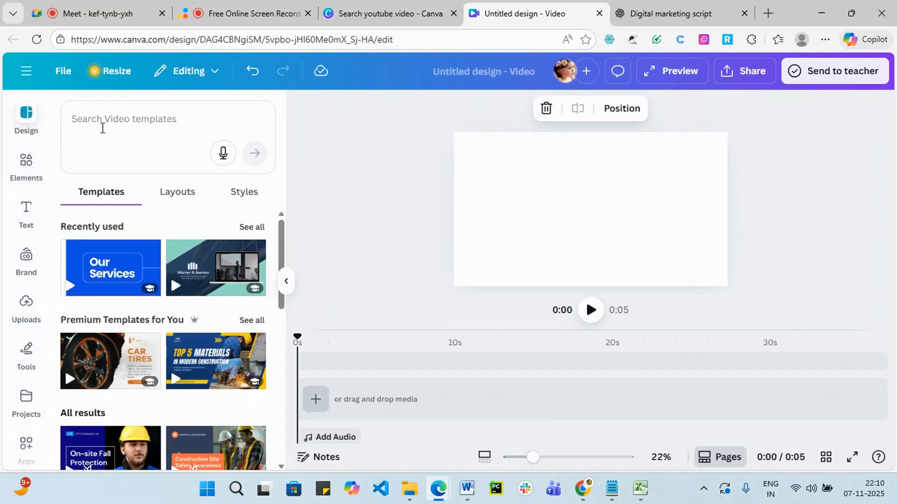
{"action": "left_click", "coordinate": [103, 128]}
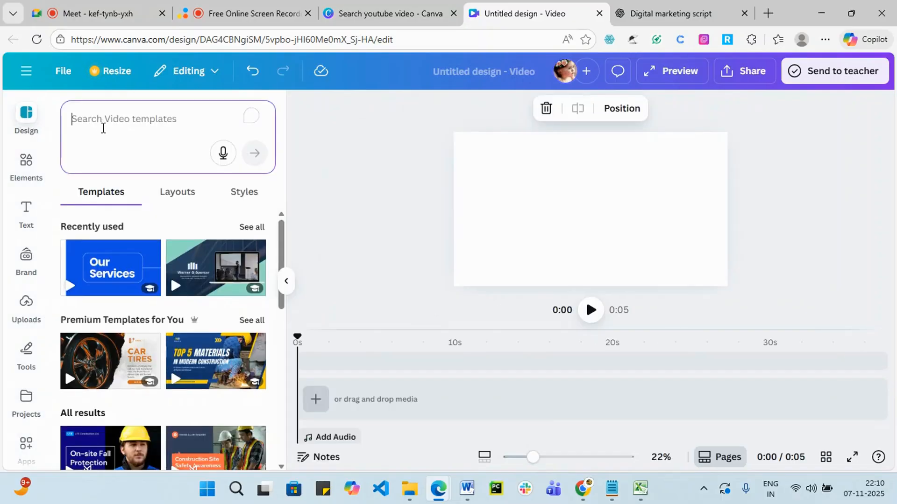
- Copy "people working on laptop" from Scene 1's visual in the ChatGPT script and search the Canva video templates for it
{"action": "left_click", "coordinate": [662, 10]}
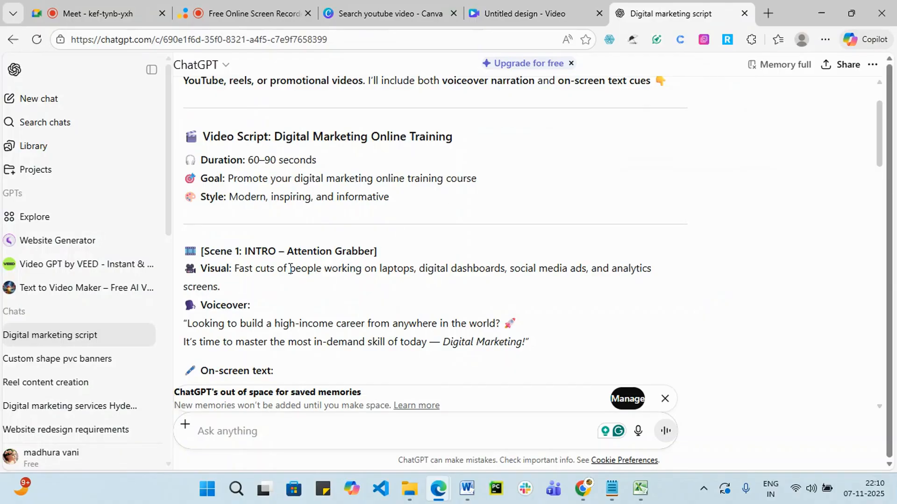
{"action": "left_click_drag", "start_coordinate": [290, 269], "coordinate": [415, 276]}
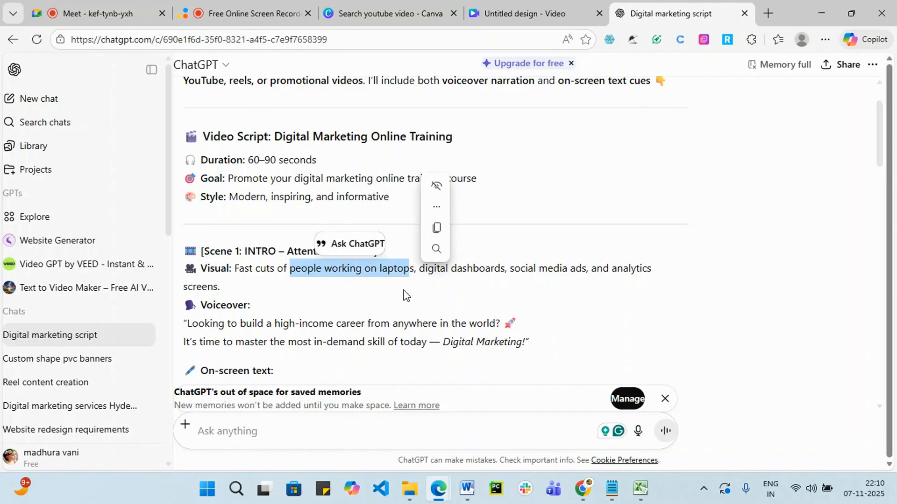
{"action": "key", "text": "ctrl+c"}
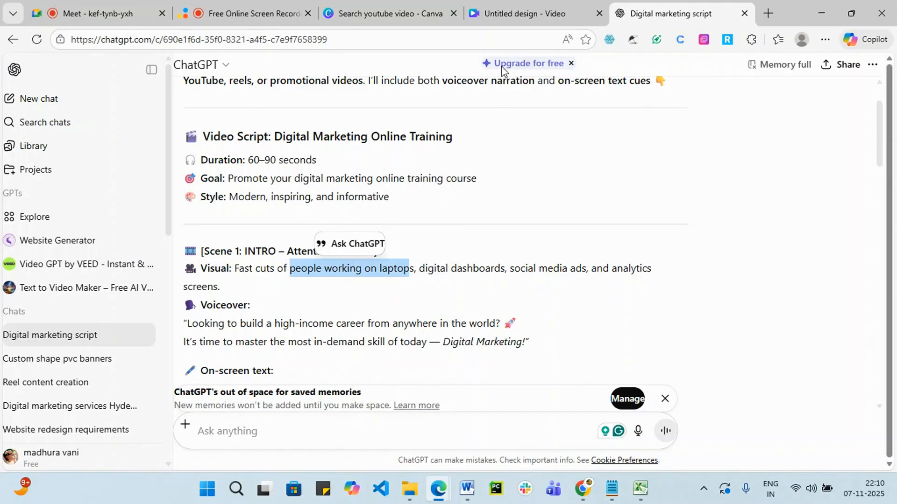
{"action": "left_click", "coordinate": [517, 11]}
{"action": "key", "text": "ctrl+v"}
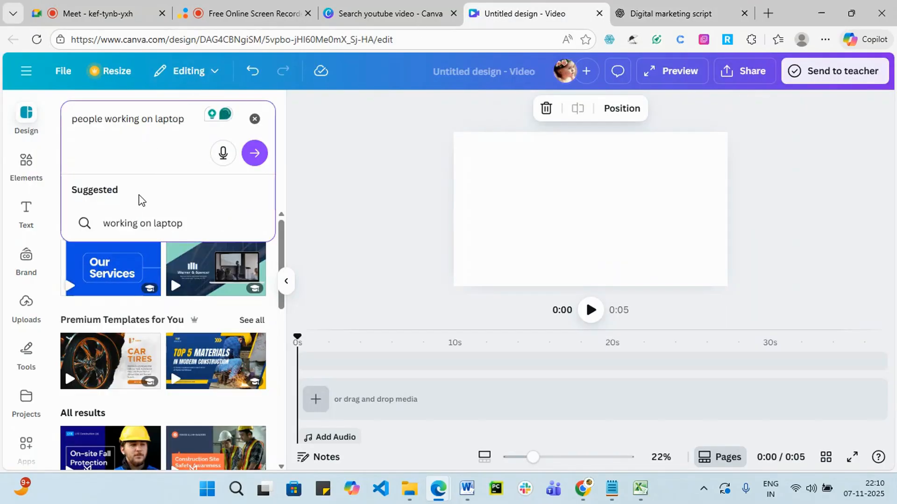
{"action": "key", "text": "Return"}
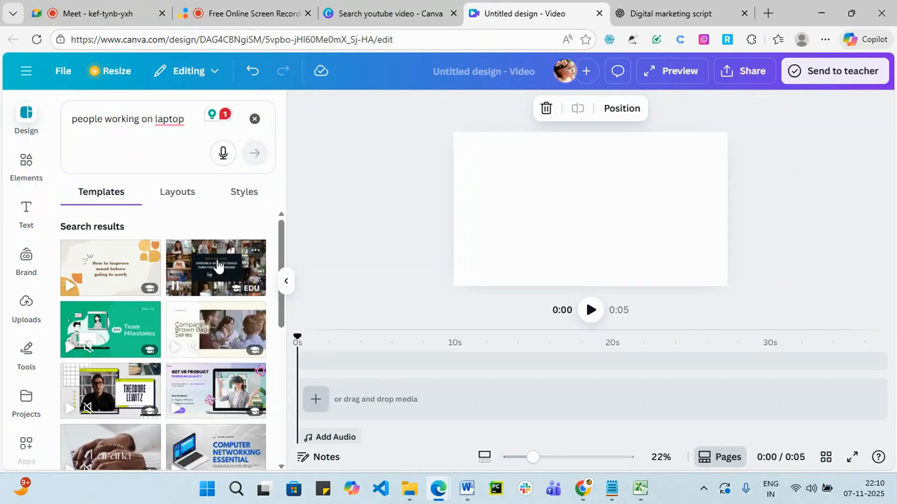
- Apply the "Welcome To My Channel" video template showing a person working on a laptop to the blank page
{"action": "scroll", "coordinate": [140, 317], "scroll_direction": "down", "scroll_amount": 2}
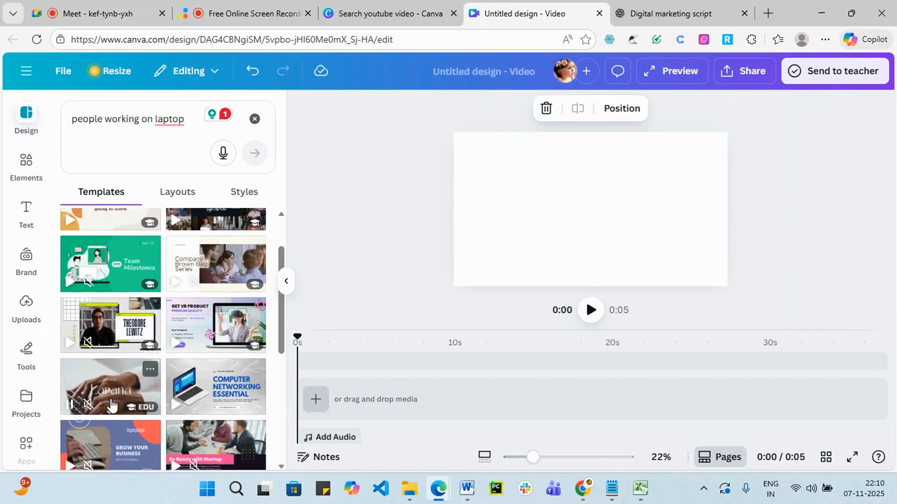
{"action": "scroll", "coordinate": [126, 276], "scroll_direction": "down", "scroll_amount": 4}
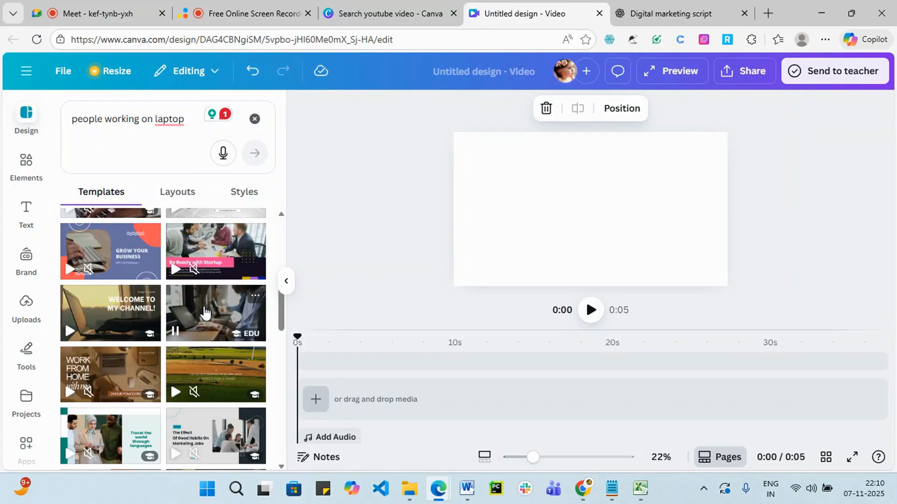
{"action": "scroll", "coordinate": [198, 326], "scroll_direction": "down", "scroll_amount": 3}
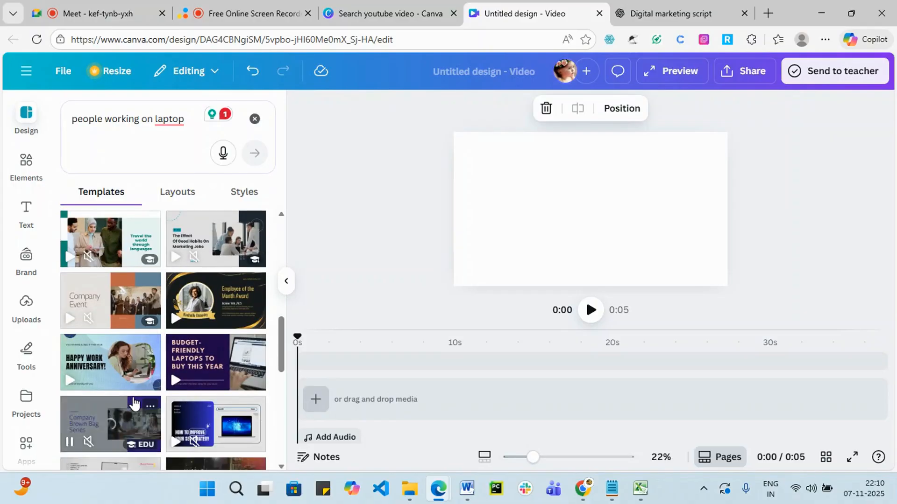
{"action": "scroll", "coordinate": [136, 406], "scroll_direction": "down", "scroll_amount": 2}
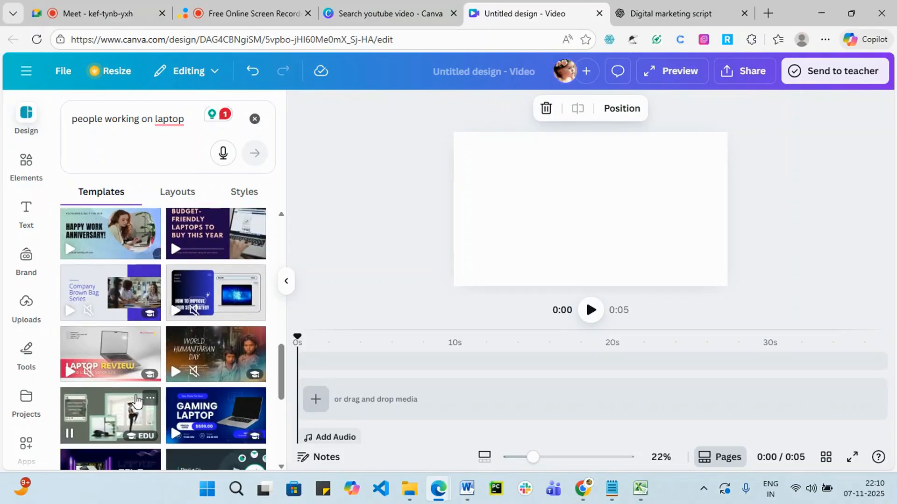
{"action": "scroll", "coordinate": [135, 400], "scroll_direction": "down", "scroll_amount": 2}
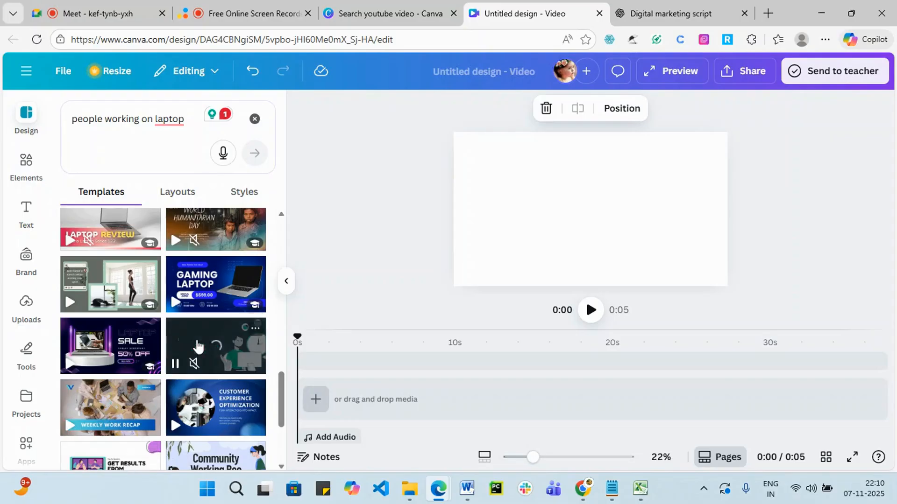
{"action": "scroll", "coordinate": [202, 349], "scroll_direction": "down", "scroll_amount": 3}
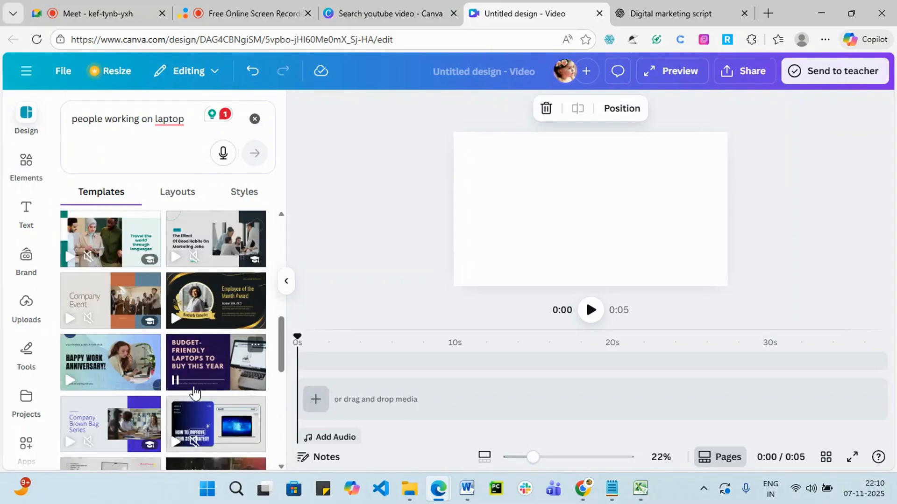
{"action": "scroll", "coordinate": [196, 374], "scroll_direction": "down", "scroll_amount": 2}
{"action": "scroll", "coordinate": [195, 401], "scroll_direction": "down", "scroll_amount": 1}
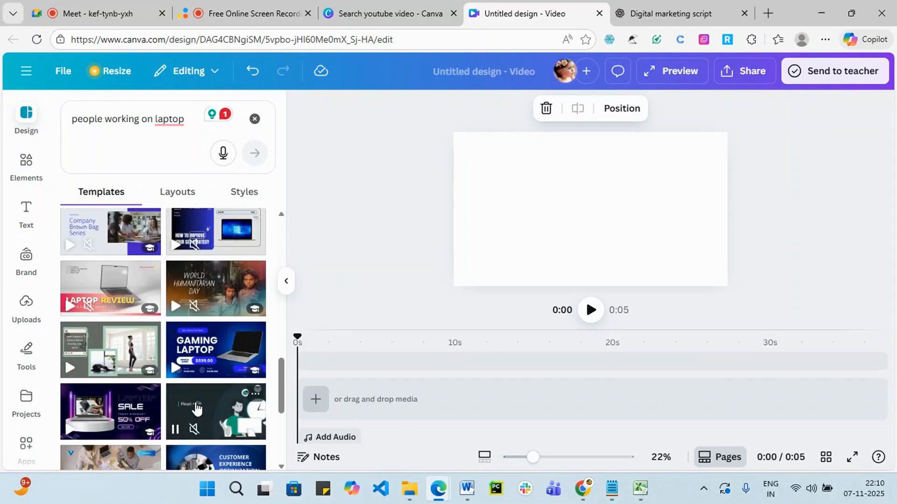
{"action": "scroll", "coordinate": [182, 387], "scroll_direction": "up", "scroll_amount": 1}
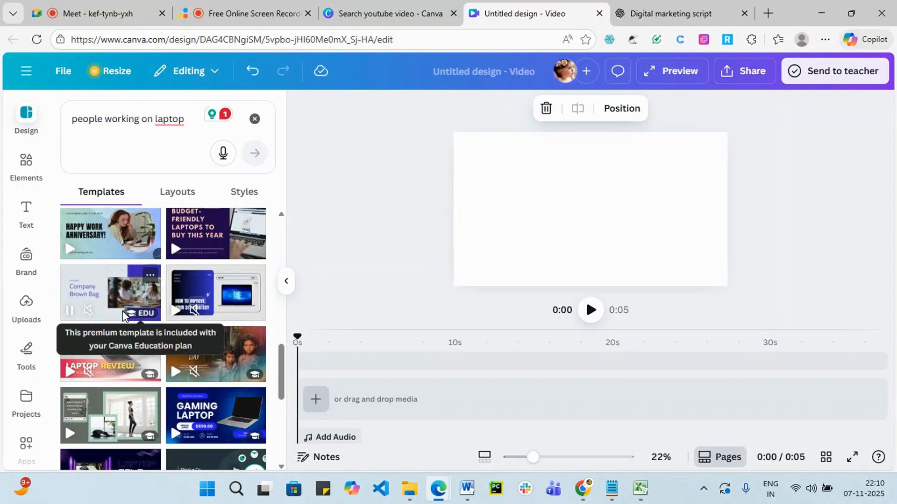
{"action": "scroll", "coordinate": [159, 311], "scroll_direction": "up", "scroll_amount": 1}
{"action": "scroll", "coordinate": [159, 310], "scroll_direction": "up", "scroll_amount": 3}
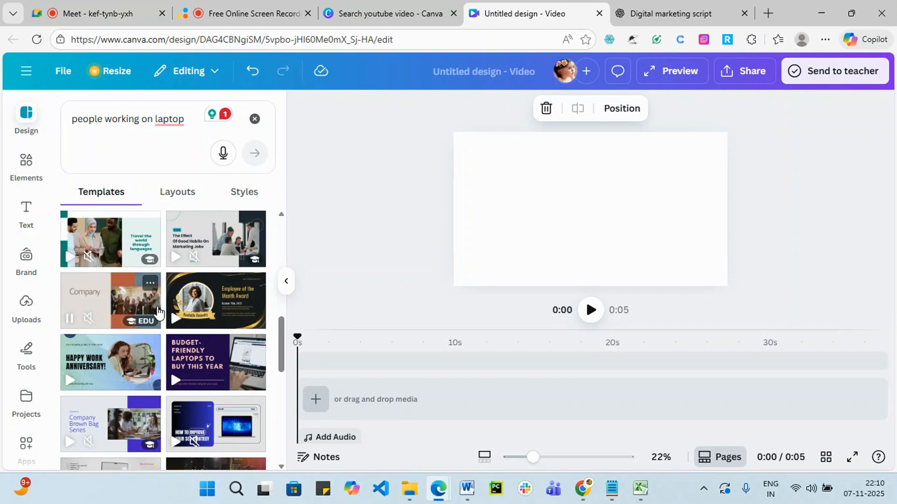
{"action": "scroll", "coordinate": [157, 312], "scroll_direction": "up", "scroll_amount": 1}
{"action": "scroll", "coordinate": [168, 332], "scroll_direction": "up", "scroll_amount": 1}
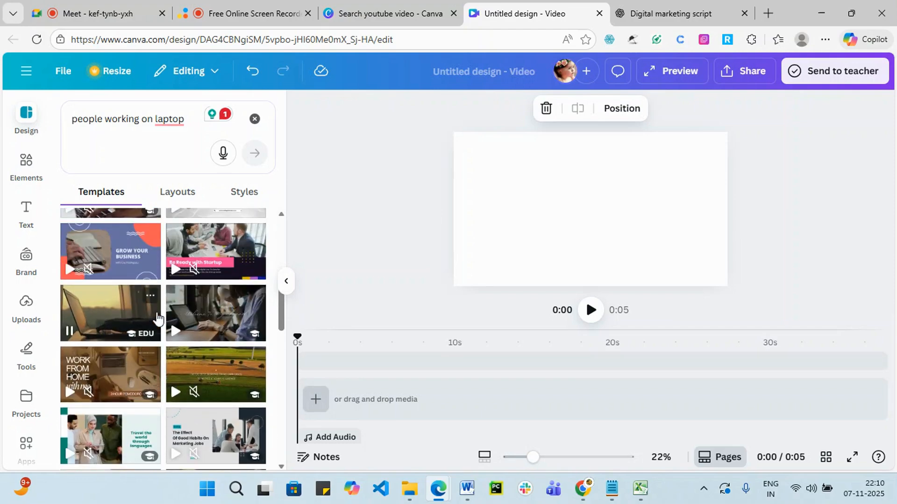
{"action": "scroll", "coordinate": [177, 343], "scroll_direction": "up", "scroll_amount": 1}
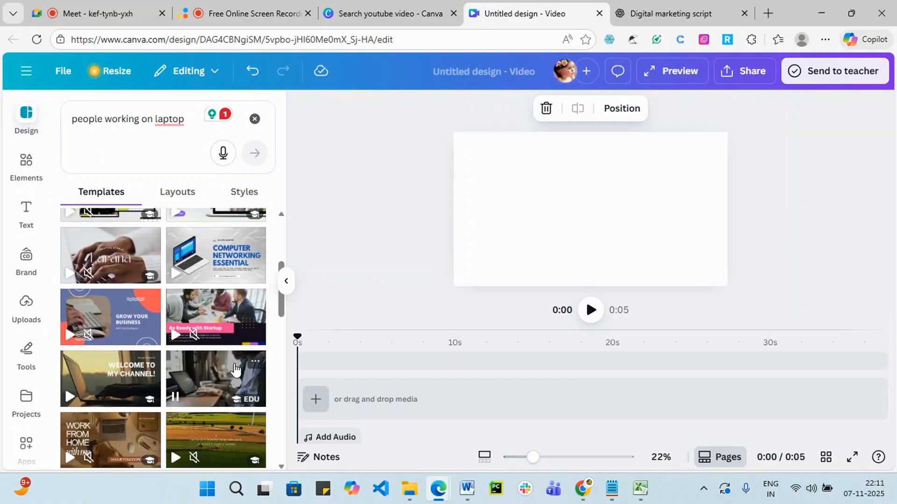
{"action": "left_click", "coordinate": [229, 400]}
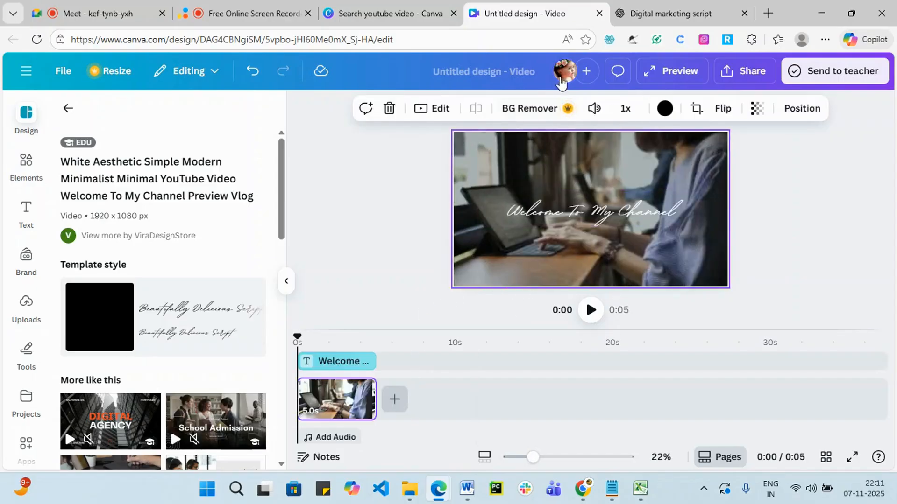
- Switch to the ChatGPT script and copy the phrase "digital dashboards" from Scene 1's visual description
{"action": "left_click", "coordinate": [655, 11]}
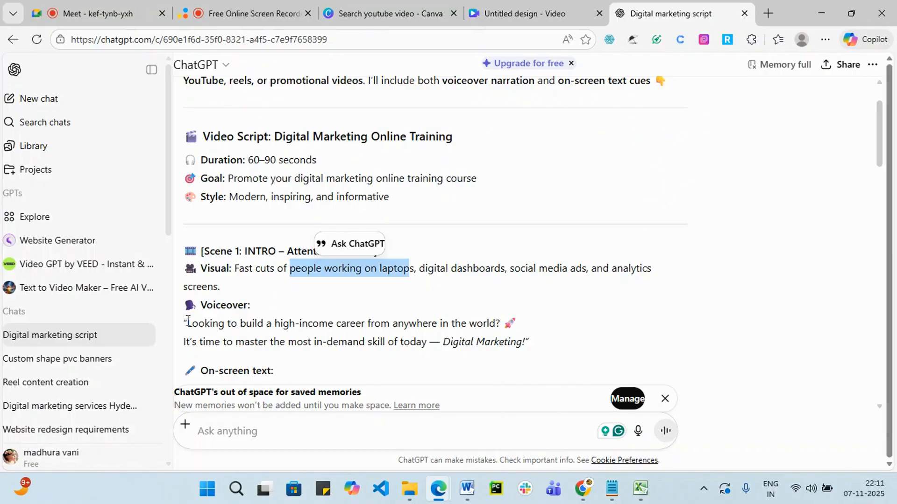
{"action": "left_click_drag", "start_coordinate": [187, 323], "coordinate": [526, 343]}
{"action": "left_click", "coordinate": [473, 268]}
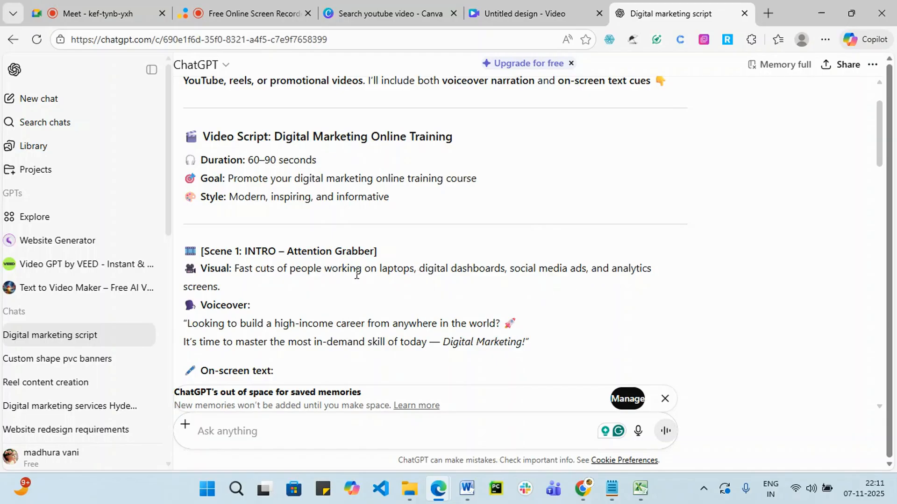
{"action": "left_click_drag", "start_coordinate": [417, 267], "coordinate": [504, 273]}
{"action": "key", "text": "ctrl+c"}
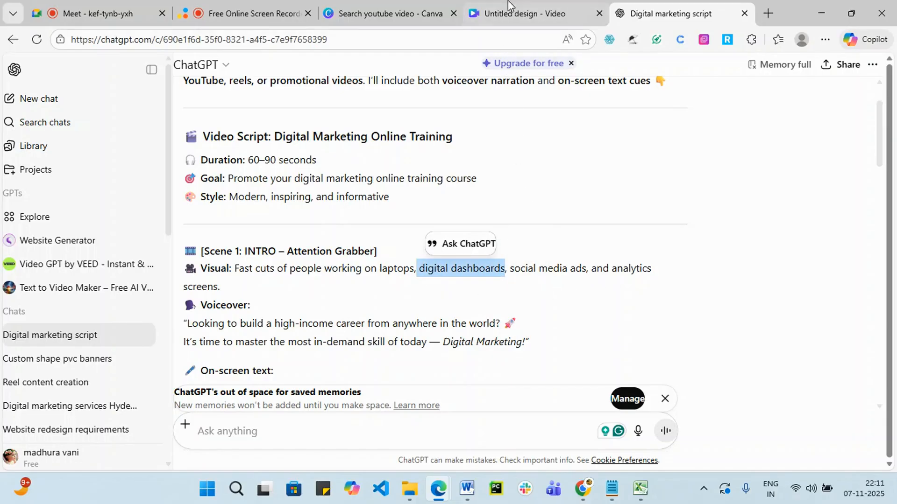
- Switch to the Canva design, search the video templates for "digital dashboards", and delete the stray copy of the phrase from the canvas
{"action": "left_click", "coordinate": [509, 10]}
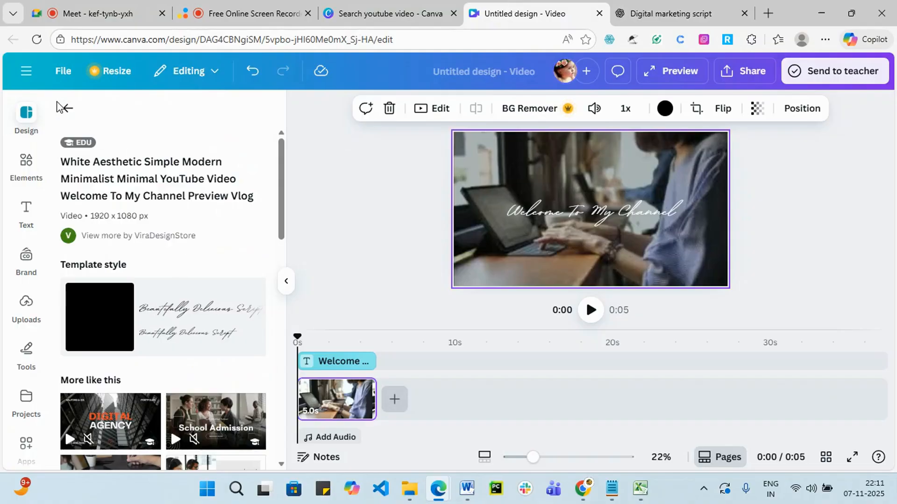
{"action": "left_click", "coordinate": [68, 112]}
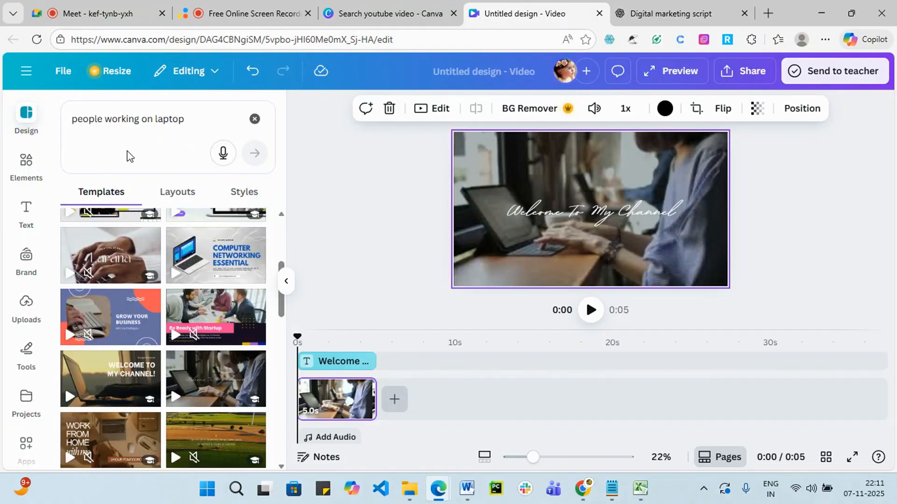
{"action": "left_click", "coordinate": [255, 119]}
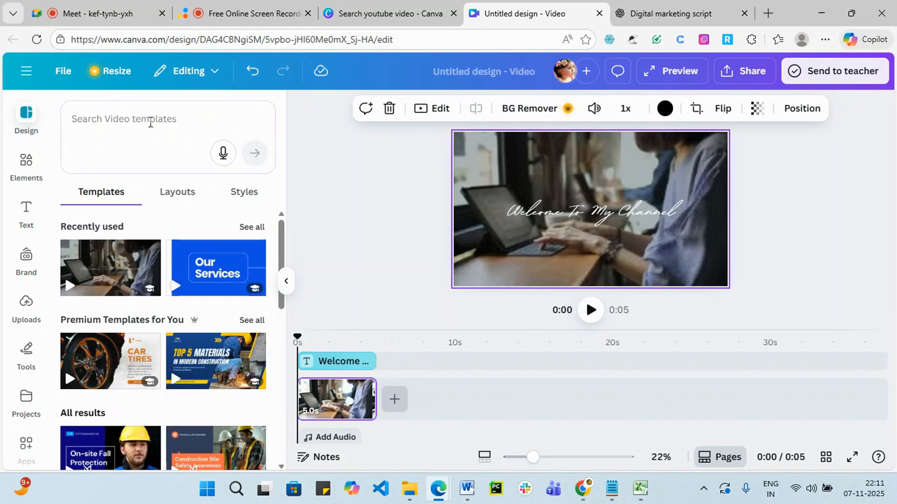
{"action": "key", "text": "ctrl+v"}
{"action": "left_click", "coordinate": [117, 118]}
{"action": "key", "text": "ctrl+v"}
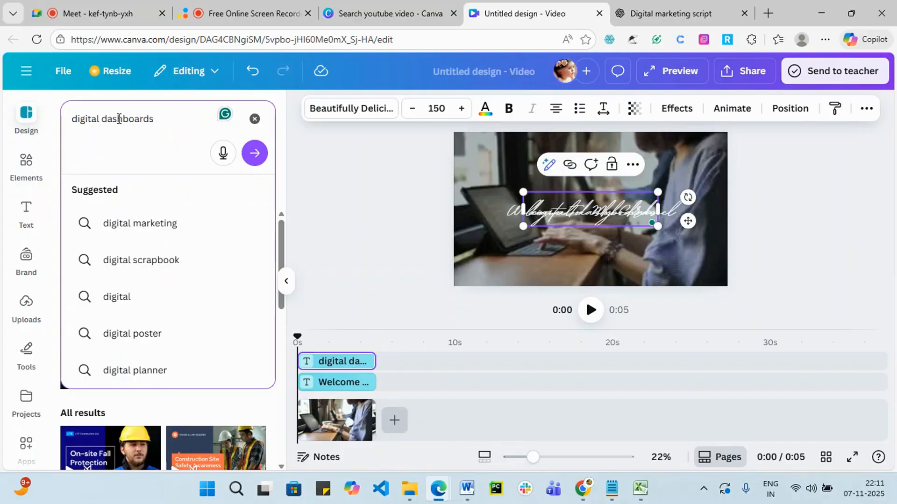
{"action": "key", "text": "Return"}
{"action": "key", "text": "Delete"}
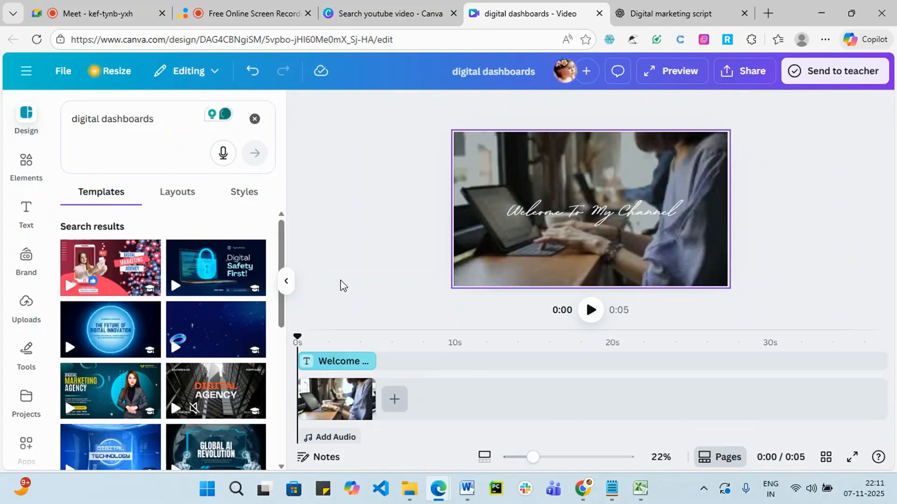
- Look through the "digital dashboards" template results for a clip that suits Scene 1
{"action": "scroll", "coordinate": [220, 404], "scroll_direction": "down", "scroll_amount": 2}
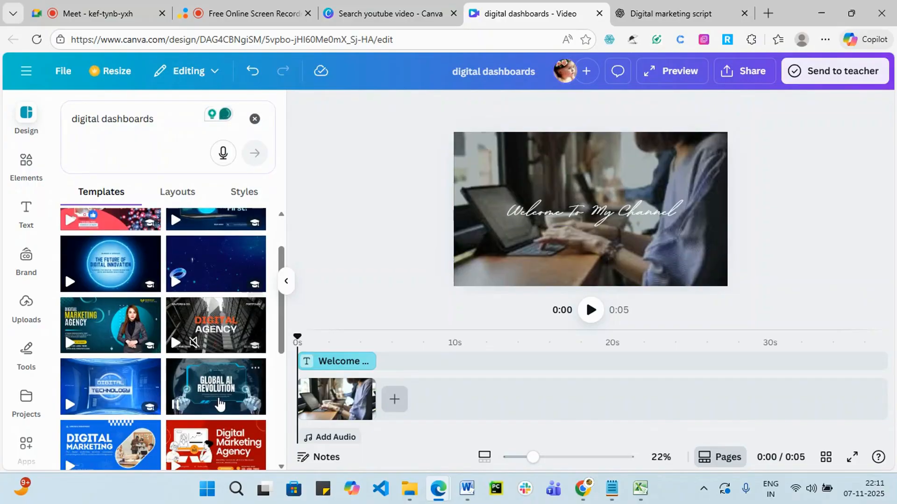
{"action": "scroll", "coordinate": [220, 404], "scroll_direction": "down", "scroll_amount": 5}
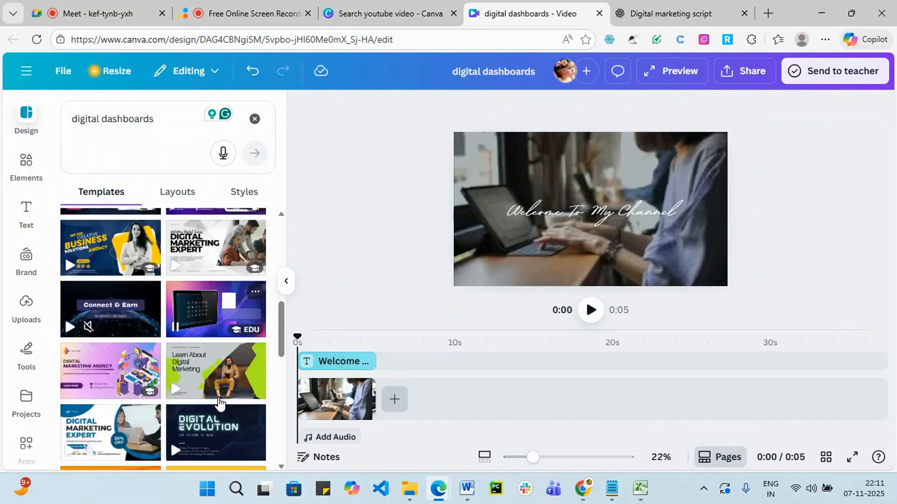
{"action": "scroll", "coordinate": [219, 403], "scroll_direction": "down", "scroll_amount": 6}
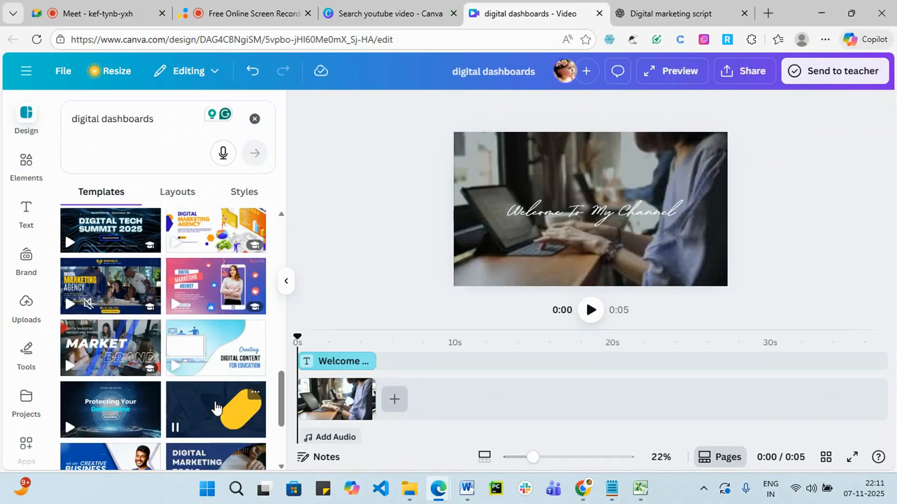
{"action": "scroll", "coordinate": [214, 406], "scroll_direction": "down", "scroll_amount": 3}
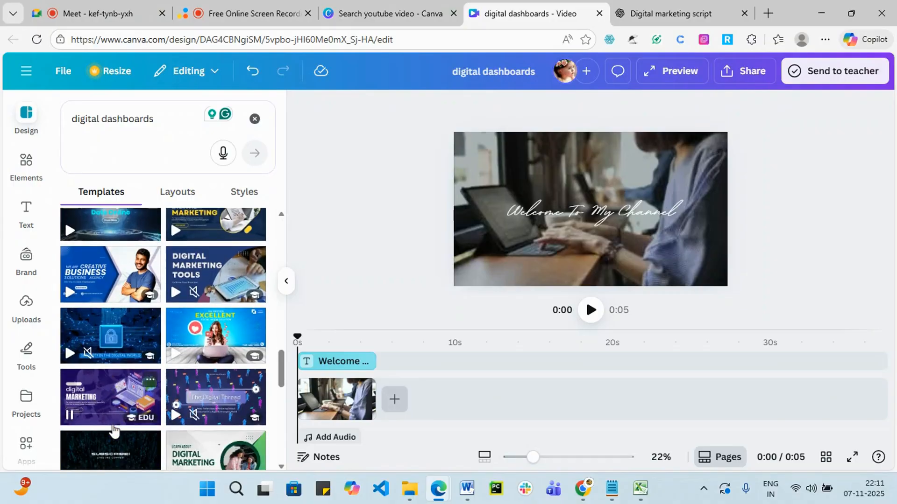
{"action": "scroll", "coordinate": [114, 423], "scroll_direction": "down", "scroll_amount": 3}
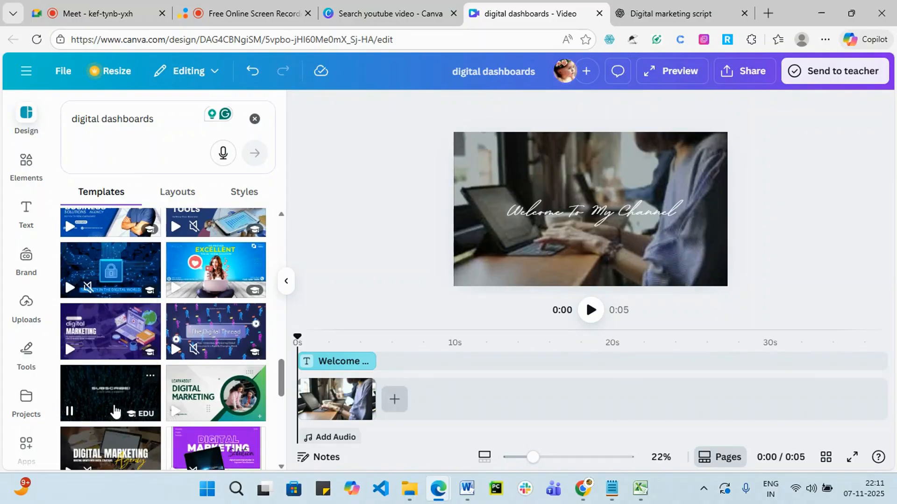
{"action": "scroll", "coordinate": [122, 387], "scroll_direction": "down", "scroll_amount": 5}
{"action": "scroll", "coordinate": [126, 379], "scroll_direction": "up", "scroll_amount": 5}
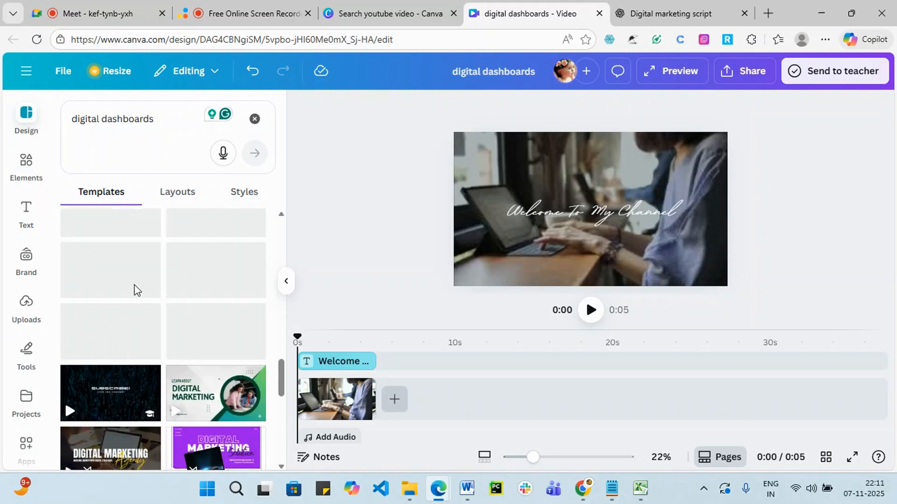
- Search the video templates for "work in laptop" and look through the results for a Scene 1 clip
{"action": "left_click", "coordinate": [169, 115]}
{"action": "left_click_drag", "start_coordinate": [164, 112], "coordinate": [76, 120]}
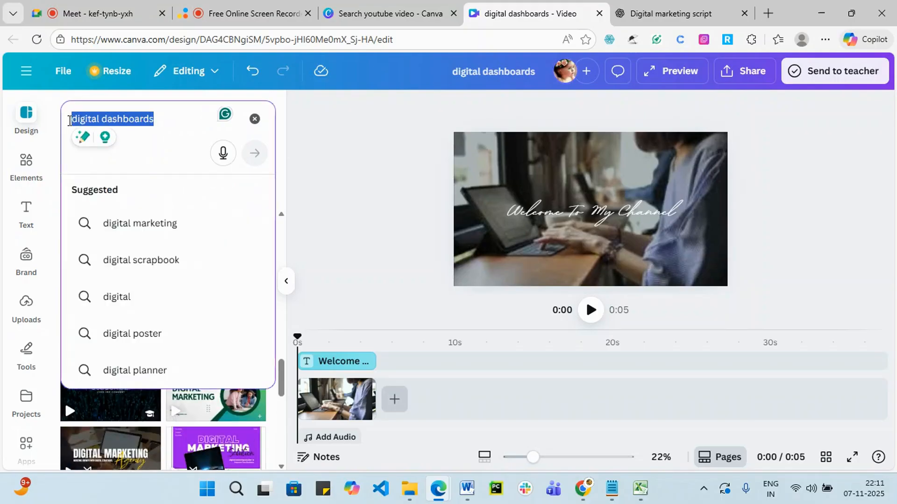
{"action": "key", "text": "BackSpace"}
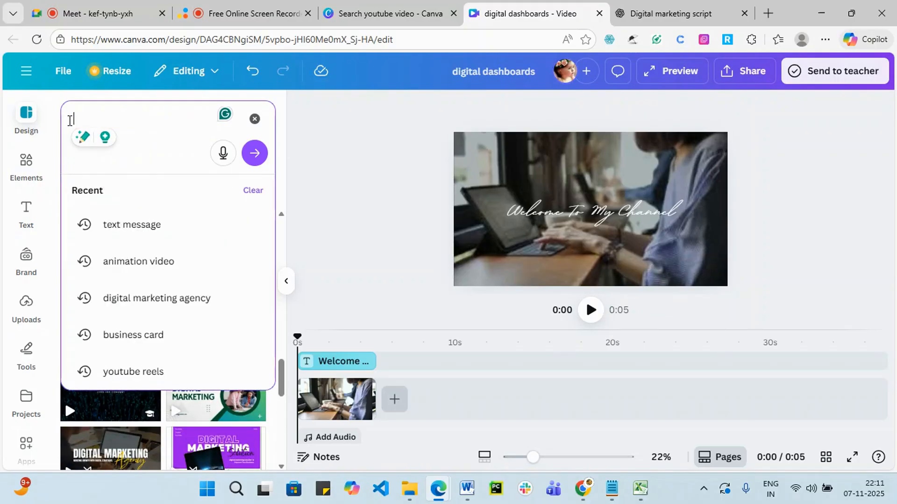
{"action": "type", "text": "work in"}
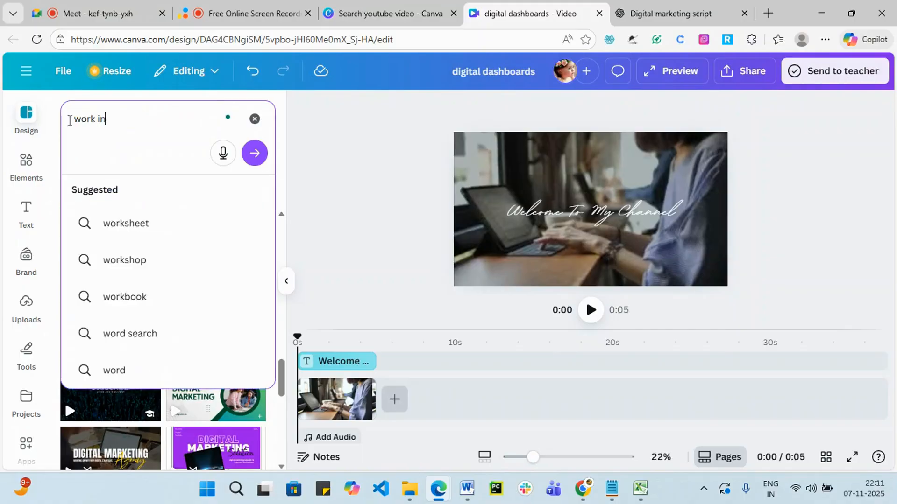
{"action": "type", "text": " laptop"}
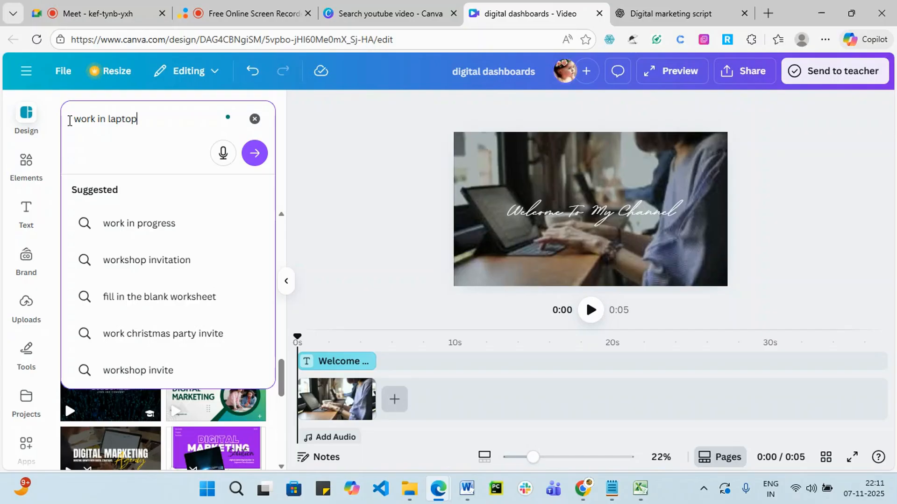
{"action": "key", "text": "Return"}
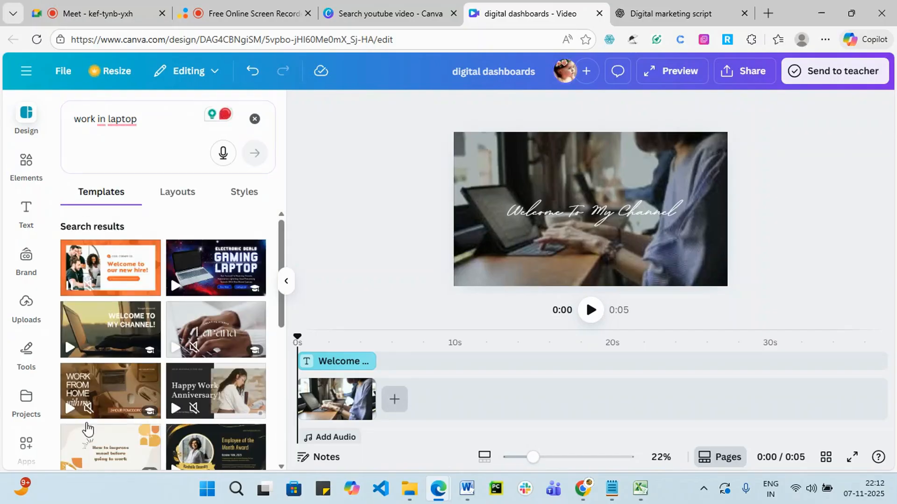
{"action": "scroll", "coordinate": [87, 428], "scroll_direction": "down", "scroll_amount": 5}
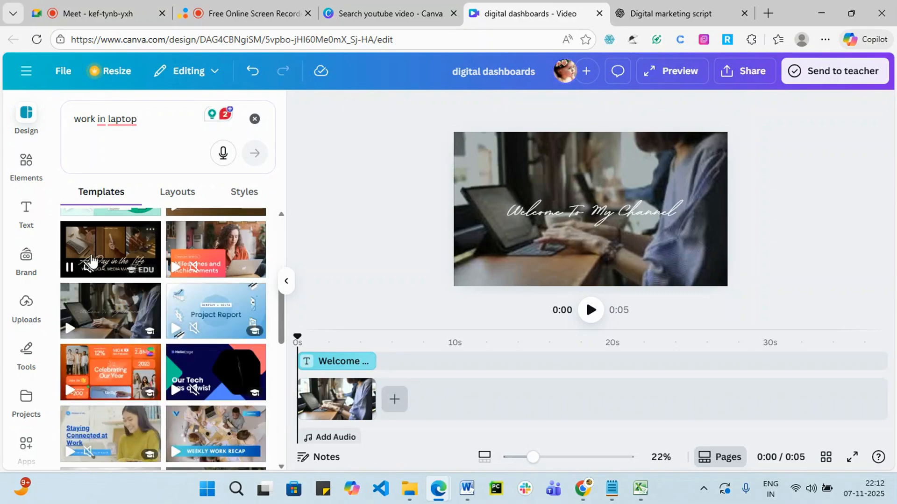
- Reuse the phrase "work in laptop" to search the elements library, and limit the results to videos
{"action": "left_click", "coordinate": [127, 132]}
{"action": "left_click_drag", "start_coordinate": [144, 122], "coordinate": [40, 116]}
{"action": "key", "text": "ctrl+c"}
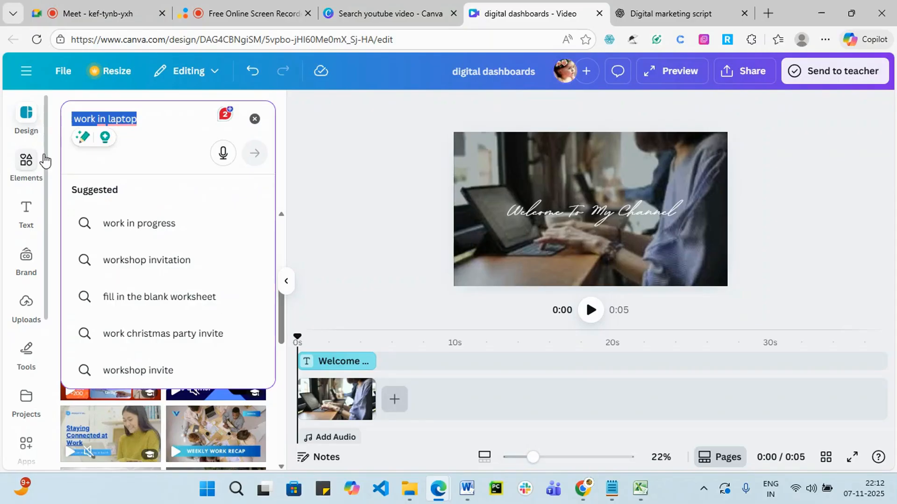
{"action": "key", "text": "BackSpace"}
{"action": "left_click", "coordinate": [27, 165]}
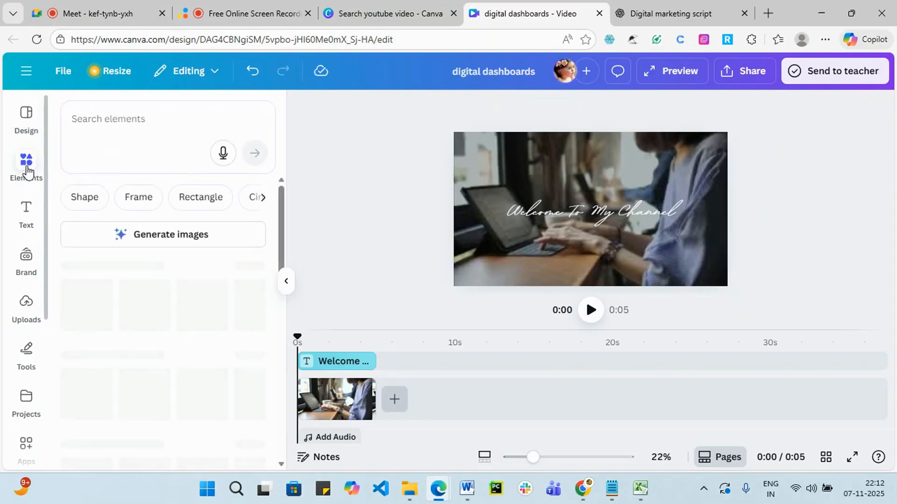
{"action": "left_click", "coordinate": [98, 125]}
{"action": "key", "text": "ctrl+v"}
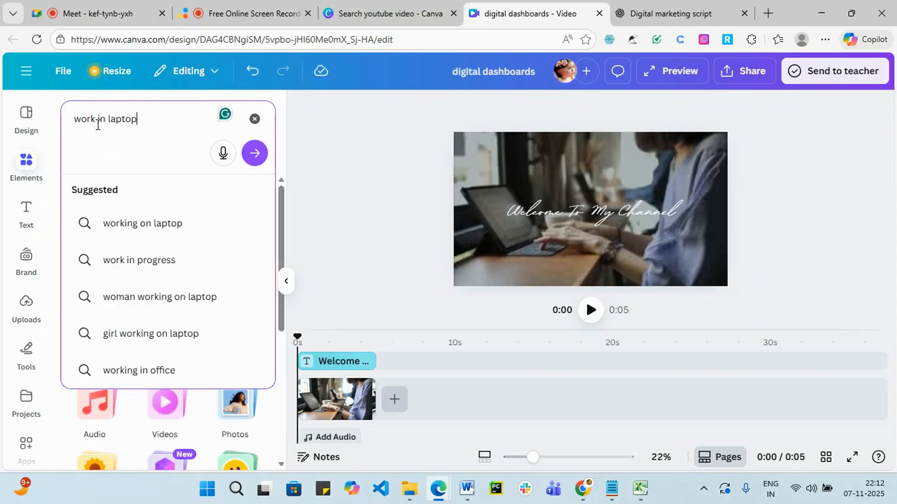
{"action": "key", "text": "Return"}
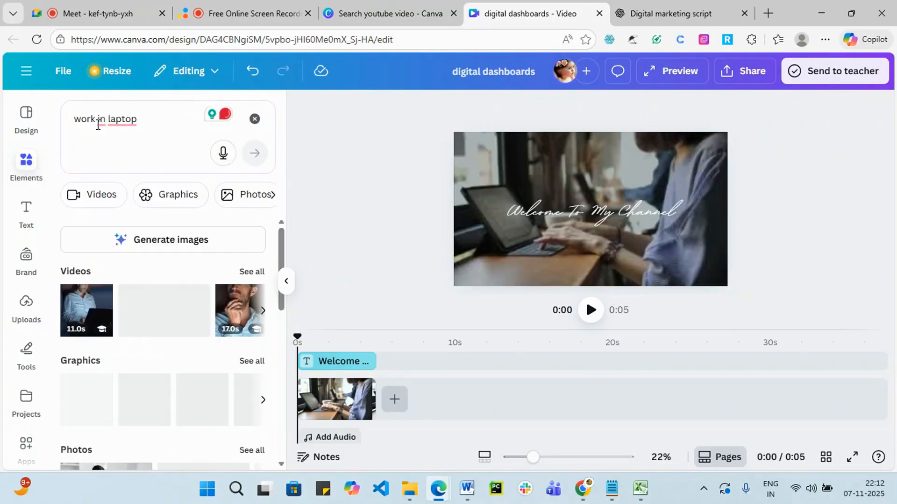
{"action": "scroll", "coordinate": [115, 299], "scroll_direction": "down", "scroll_amount": 2}
{"action": "scroll", "coordinate": [168, 296], "scroll_direction": "up", "scroll_amount": 2}
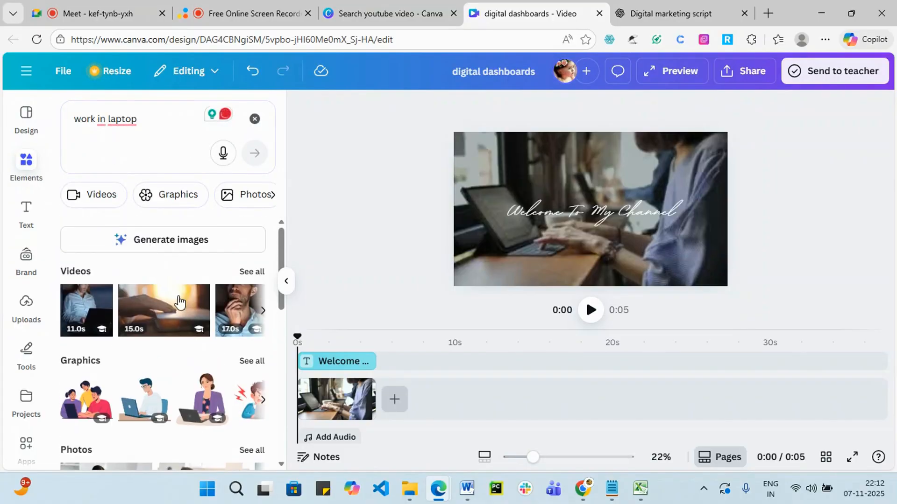
{"action": "left_click", "coordinate": [94, 199]}
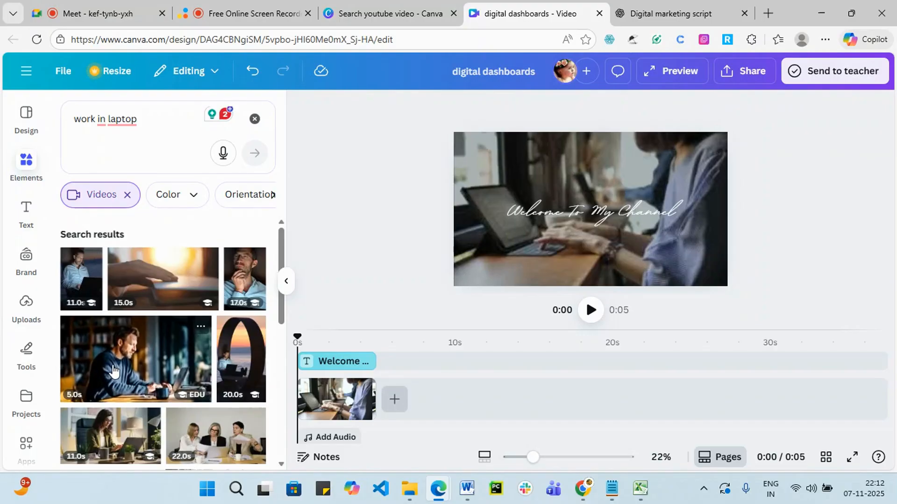
- Add the 11-second video of a woman working on a laptop and delete the original 5-second clip from the timeline
{"action": "scroll", "coordinate": [112, 373], "scroll_direction": "down", "scroll_amount": 2}
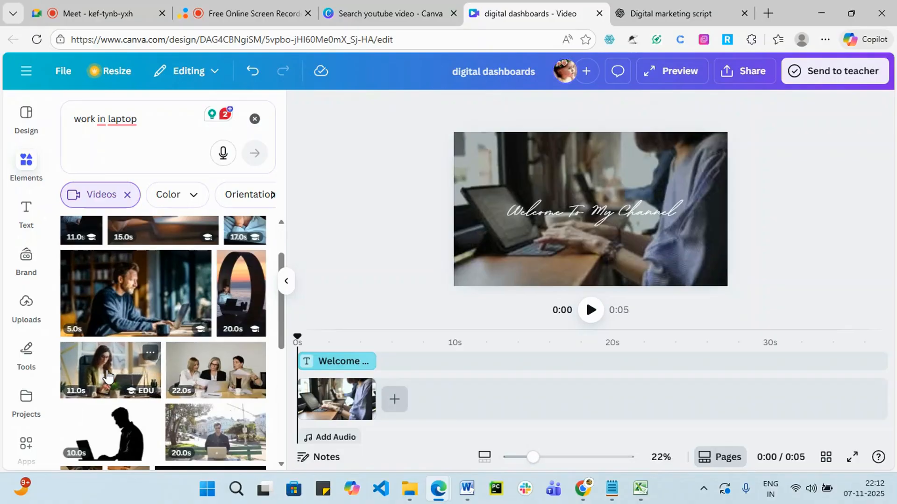
{"action": "left_click", "coordinate": [107, 373]}
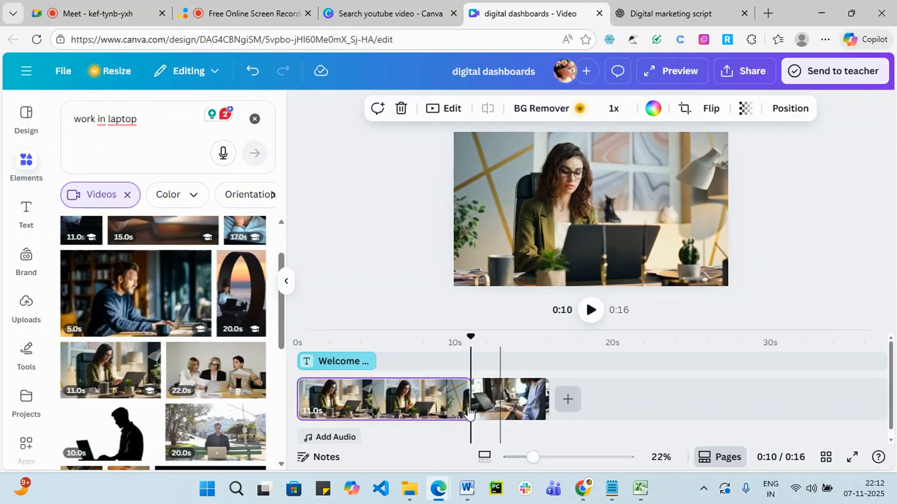
{"action": "left_click", "coordinate": [304, 404]}
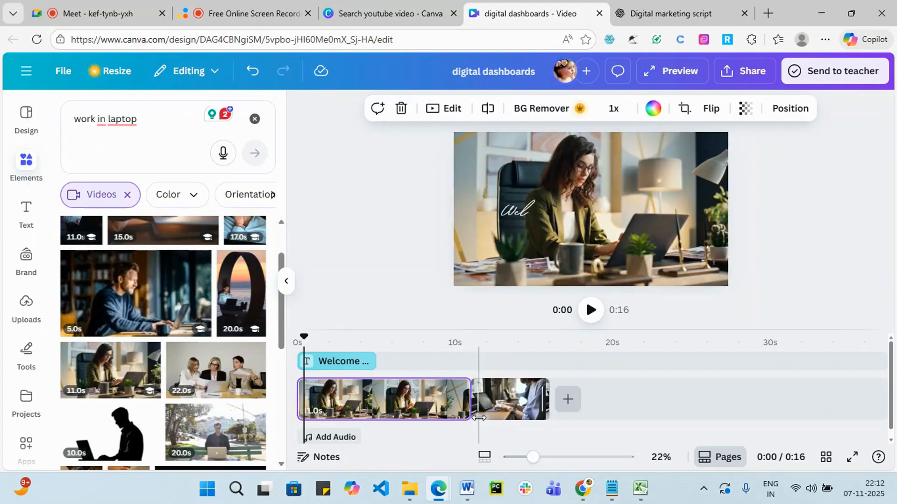
{"action": "right_click", "coordinate": [507, 407]}
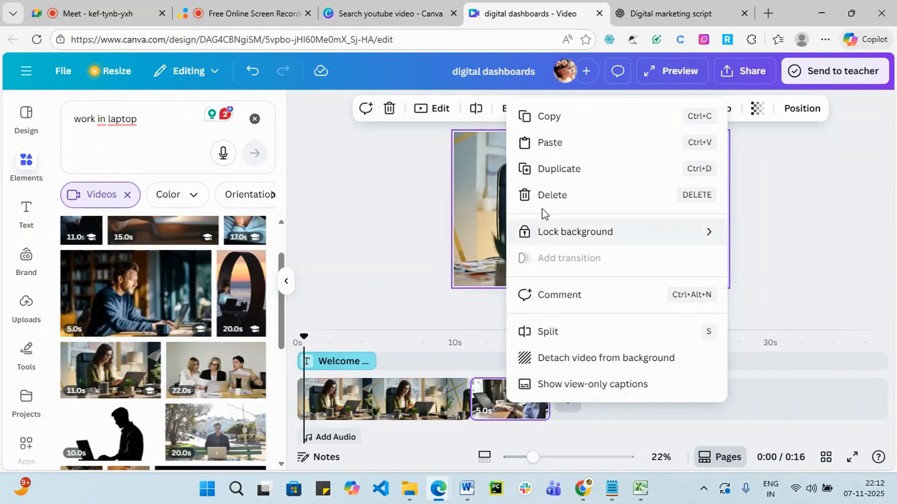
{"action": "left_click", "coordinate": [555, 196]}
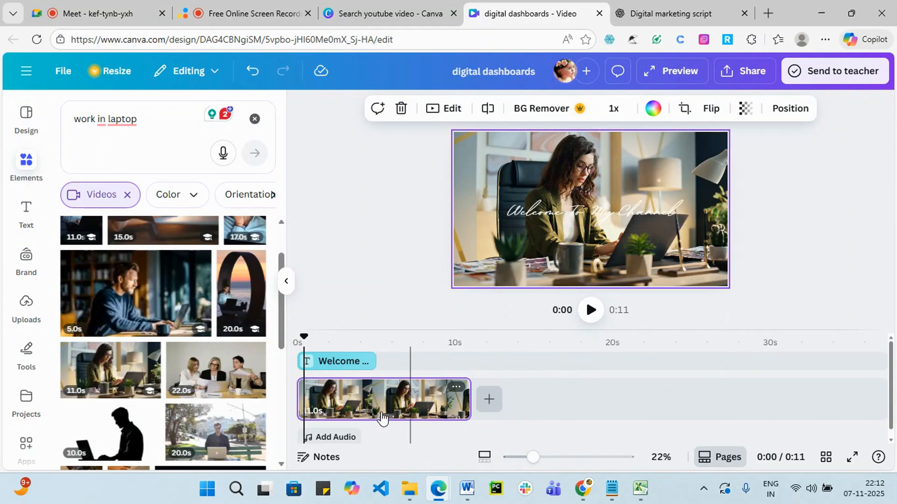
- Switch to the ChatGPT script and read the visual and voiceover description of Scene 2
{"action": "left_click", "coordinate": [640, 7]}
{"action": "scroll", "coordinate": [241, 341], "scroll_direction": "down", "scroll_amount": 3}
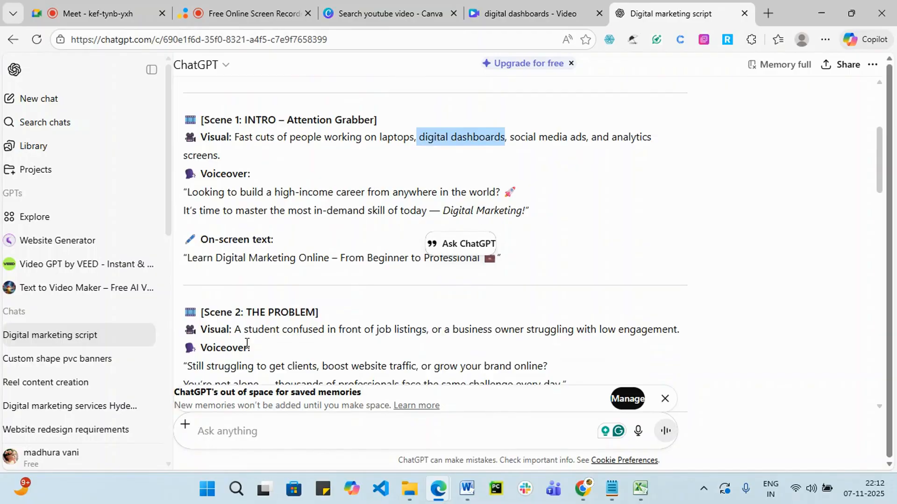
{"action": "scroll", "coordinate": [247, 344], "scroll_direction": "down", "scroll_amount": 2}
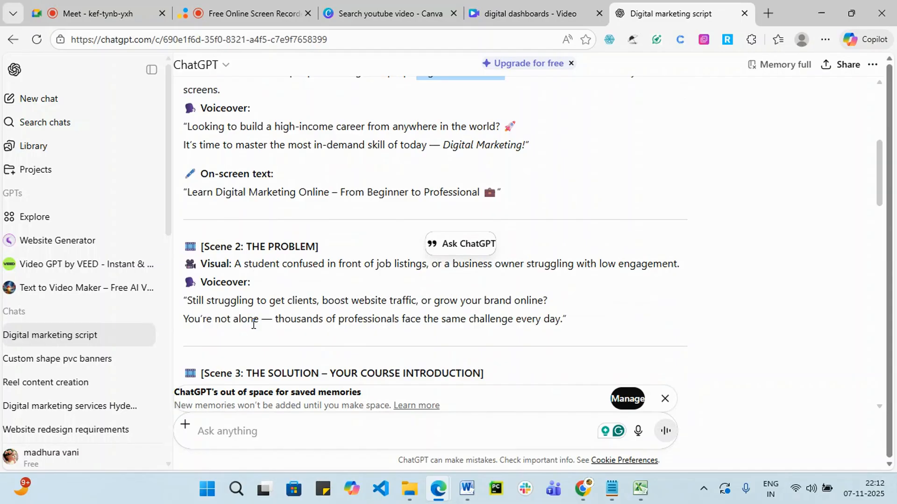
- Switch back to the Canva design and add a blank page after the laptop clip
{"action": "left_click", "coordinate": [539, 2]}
{"action": "left_click", "coordinate": [488, 400]}
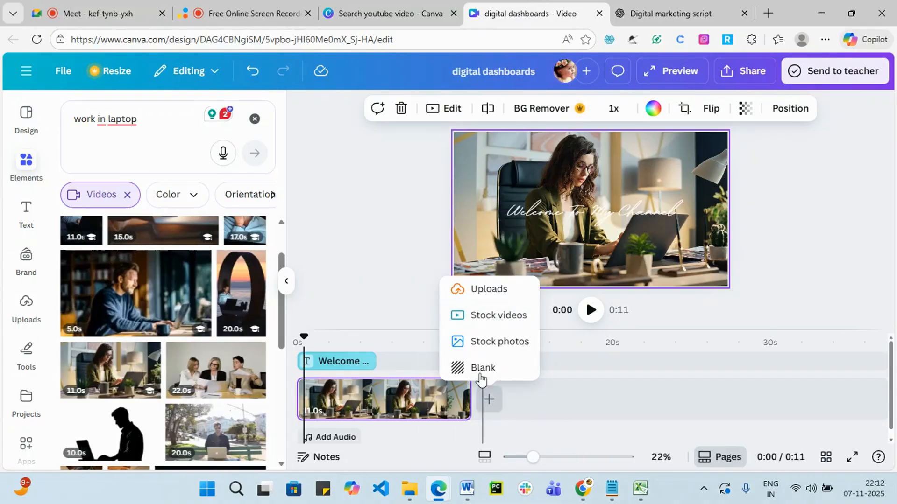
{"action": "left_click", "coordinate": [481, 371]}
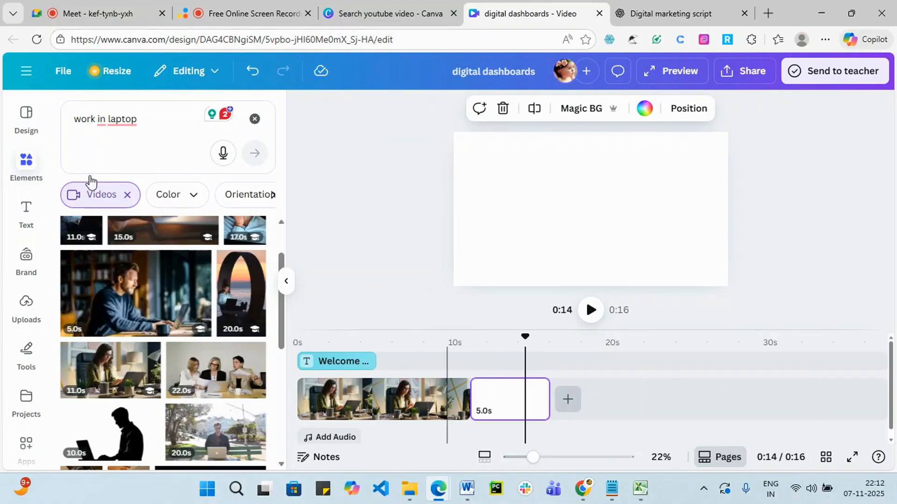
- Search the video elements for "student looking for job" and look through the results for a Scene 2 clip
{"action": "left_click_drag", "start_coordinate": [142, 121], "coordinate": [48, 123]}
{"action": "type", "text": "s"}
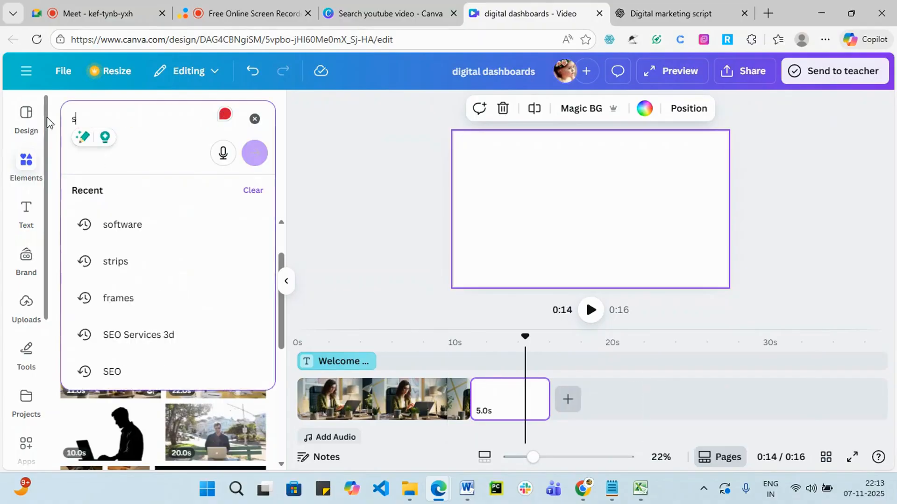
{"action": "type", "text": "tudent"}
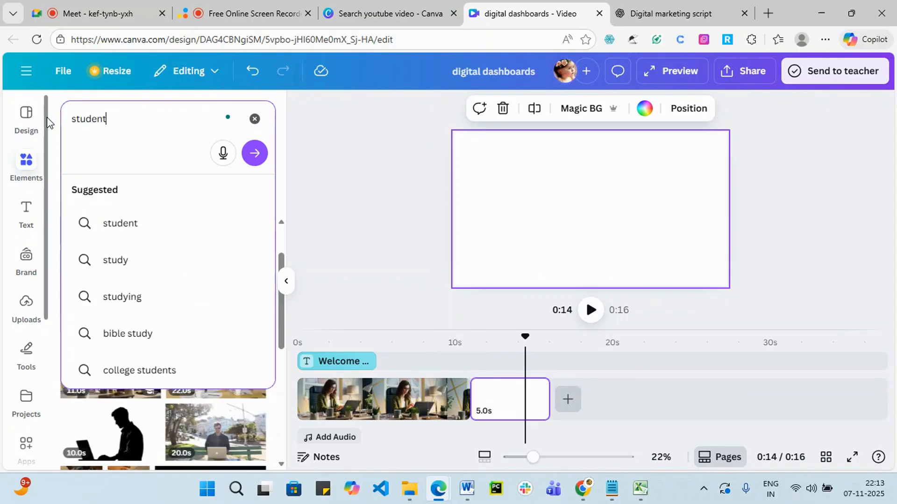
{"action": "type", "text": " lookin"}
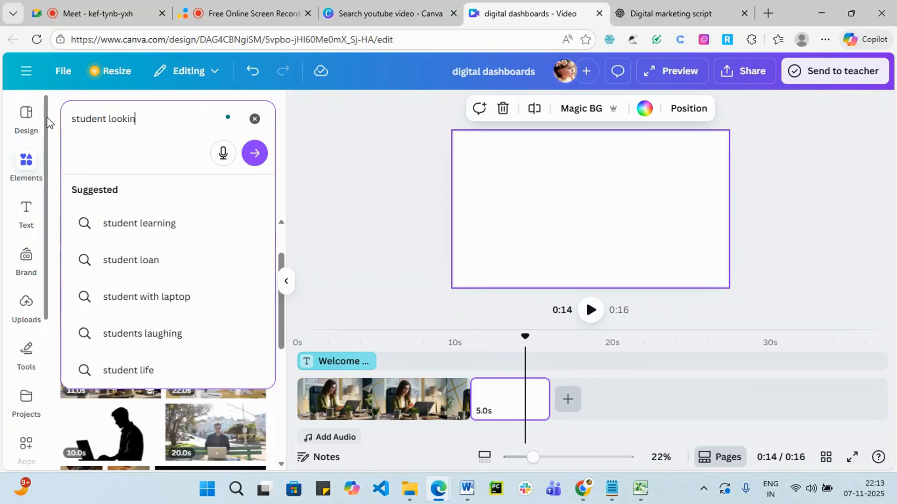
{"action": "type", "text": "g for job"}
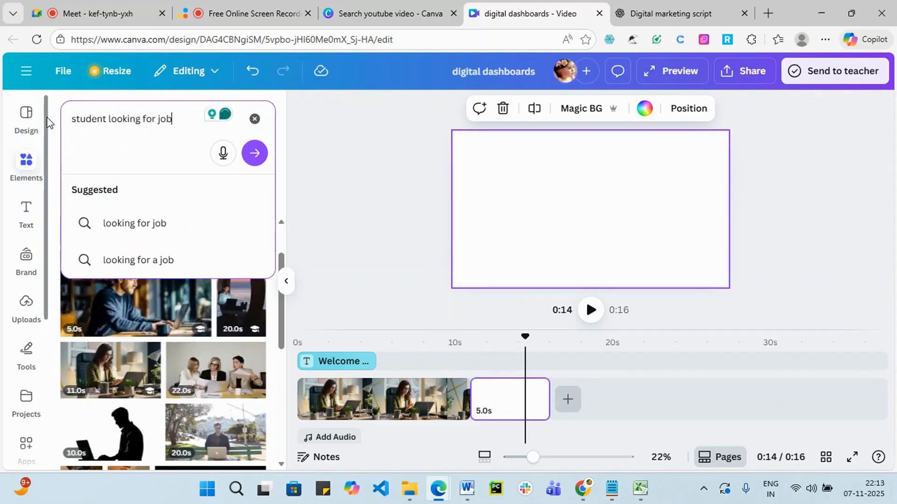
{"action": "key", "text": "Return"}
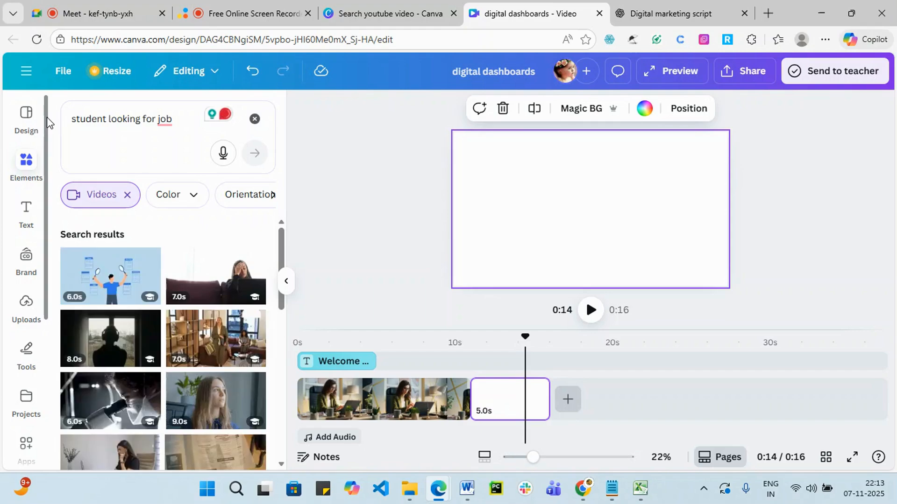
{"action": "scroll", "coordinate": [176, 394], "scroll_direction": "down", "scroll_amount": 5}
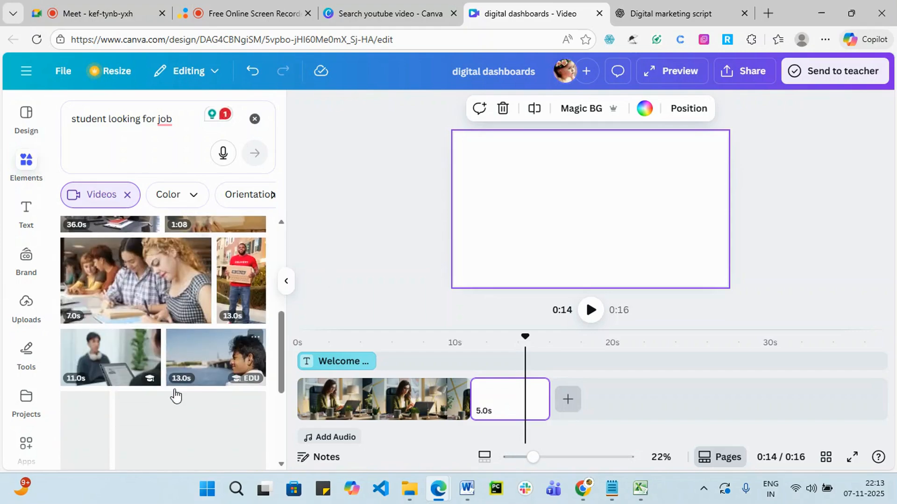
{"action": "scroll", "coordinate": [176, 395], "scroll_direction": "down", "scroll_amount": 3}
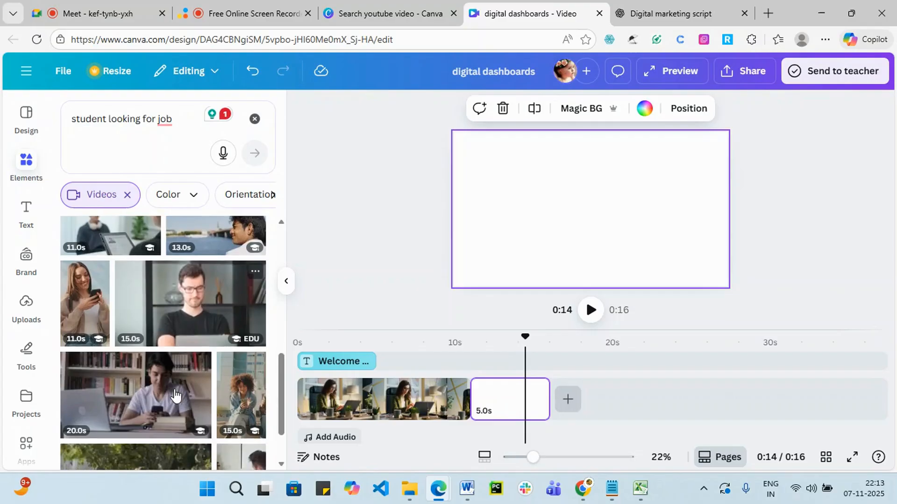
{"action": "scroll", "coordinate": [176, 395], "scroll_direction": "down", "scroll_amount": 2}
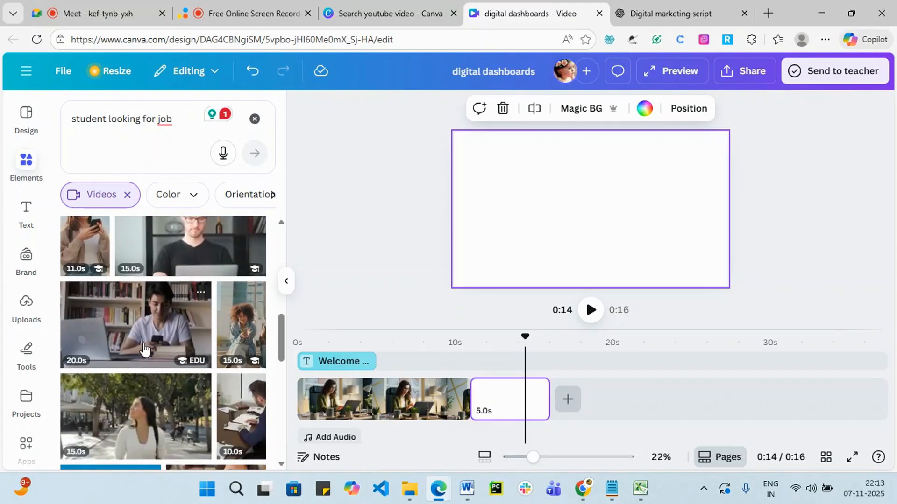
{"action": "scroll", "coordinate": [135, 345], "scroll_direction": "up", "scroll_amount": 5}
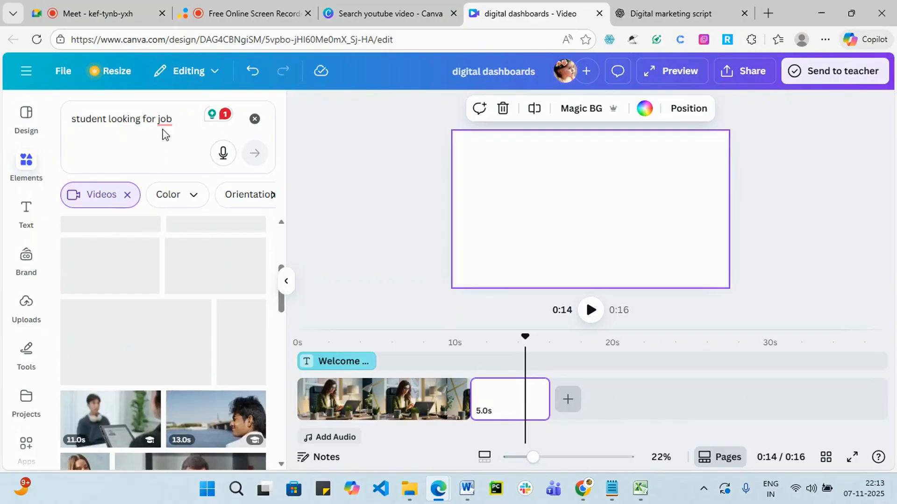
- Shorten the video search phrase to "student" and run the search again
{"action": "left_click_drag", "start_coordinate": [142, 119], "coordinate": [183, 114]}
{"action": "key", "text": "BackSpace"}
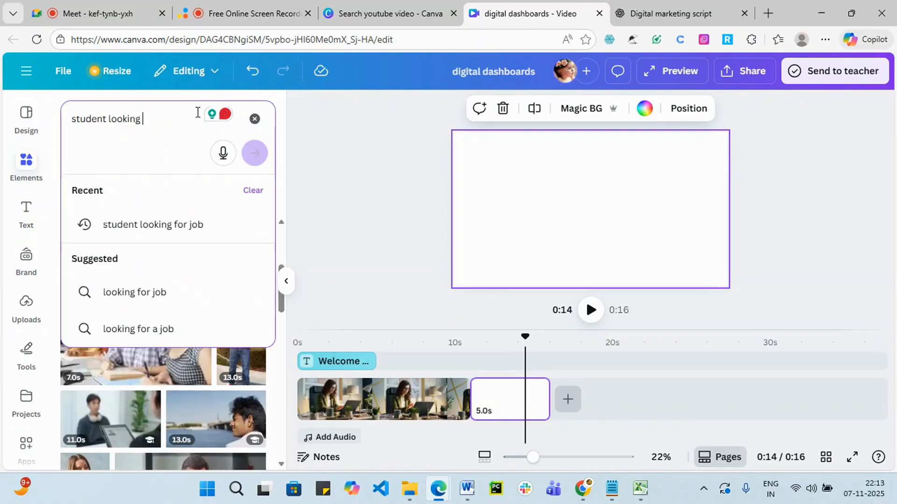
{"action": "key", "text": "BackSpace"}
{"action": "key", "text": "BackSpace"}
{"action": "key", "text": "BackSpace"}
{"action": "key", "text": "BackSpace"}
{"action": "key", "text": "BackSpace"}
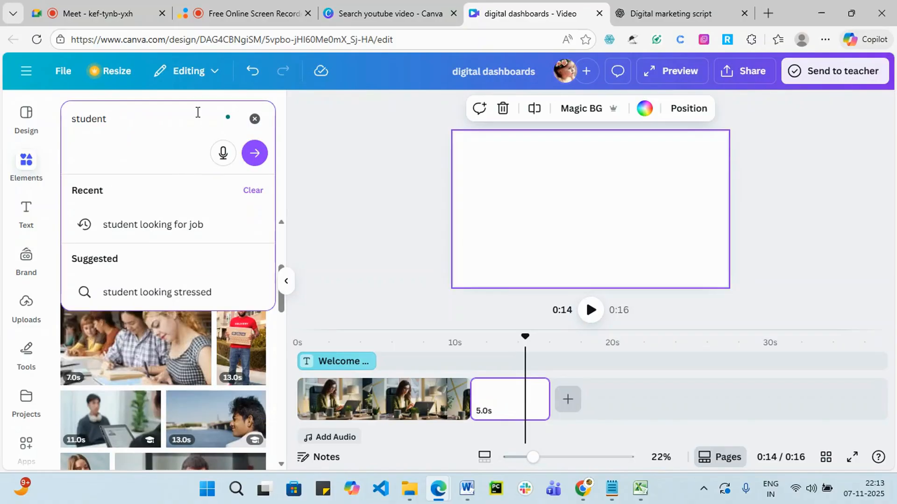
{"action": "key", "text": "Return"}
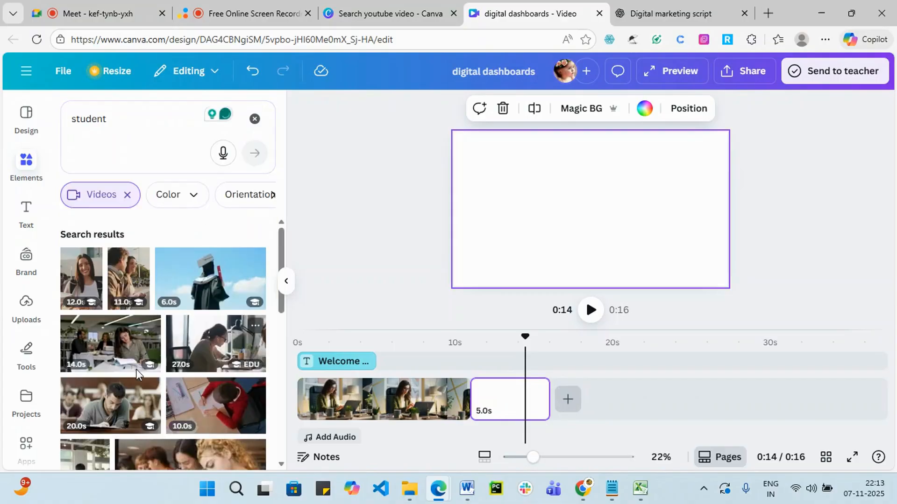
- Add the 22-second video of a young man holding a laptop outdoors to the timeline for Scene 2
{"action": "scroll", "coordinate": [136, 373], "scroll_direction": "down", "scroll_amount": 3}
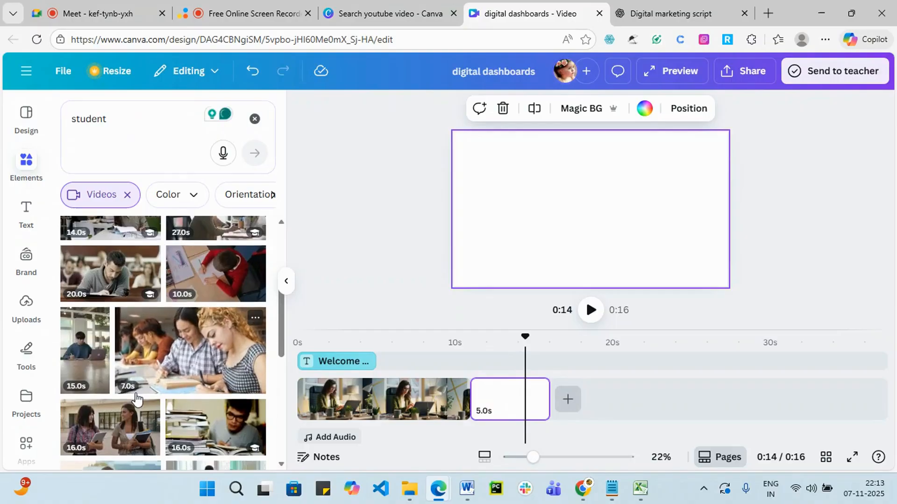
{"action": "scroll", "coordinate": [136, 399], "scroll_direction": "down", "scroll_amount": 3}
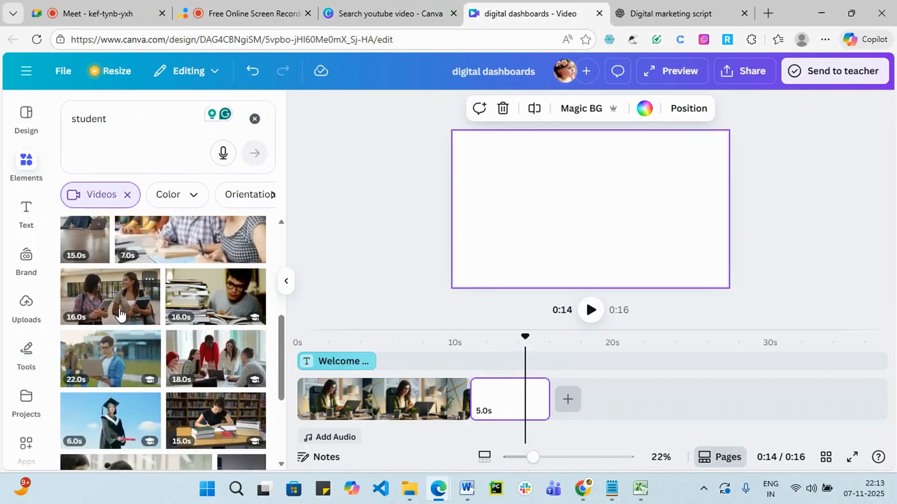
{"action": "left_click", "coordinate": [100, 369]}
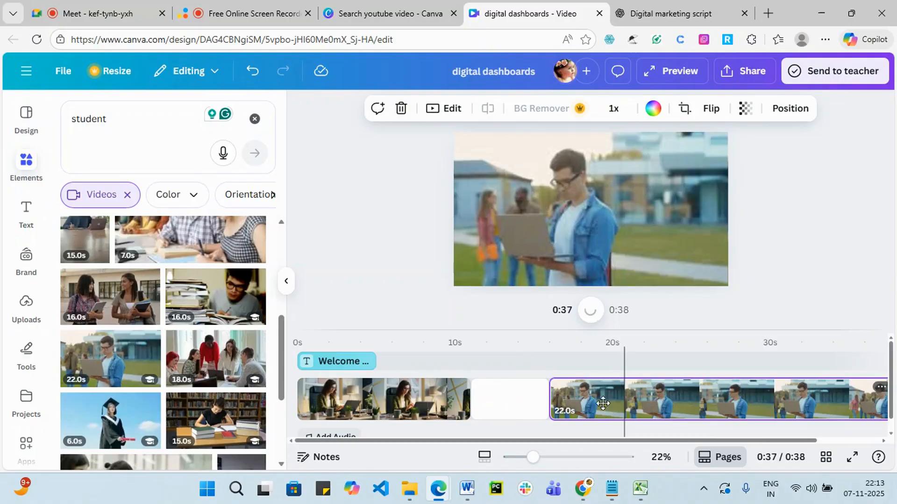
- Delete the blank 5-second page between the woman's laptop clip and the student clip
{"action": "left_click", "coordinate": [583, 417]}
{"action": "left_click", "coordinate": [509, 411]}
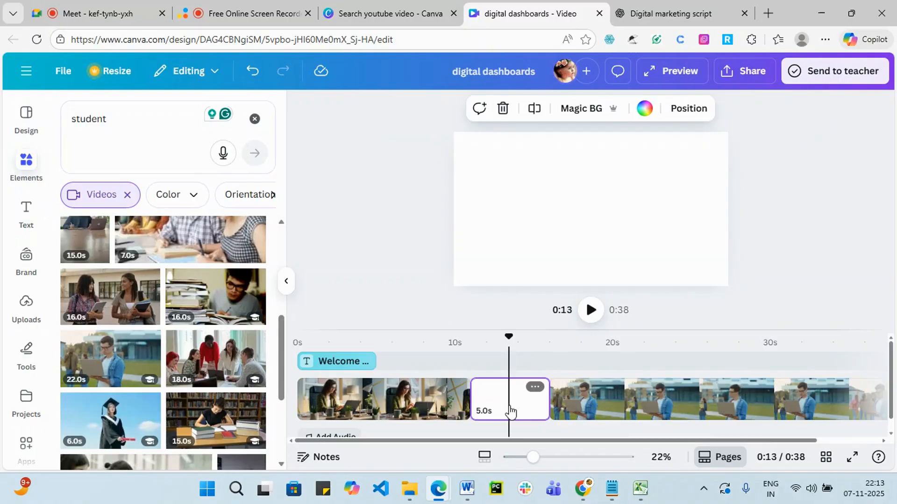
{"action": "left_click", "coordinate": [764, 399]}
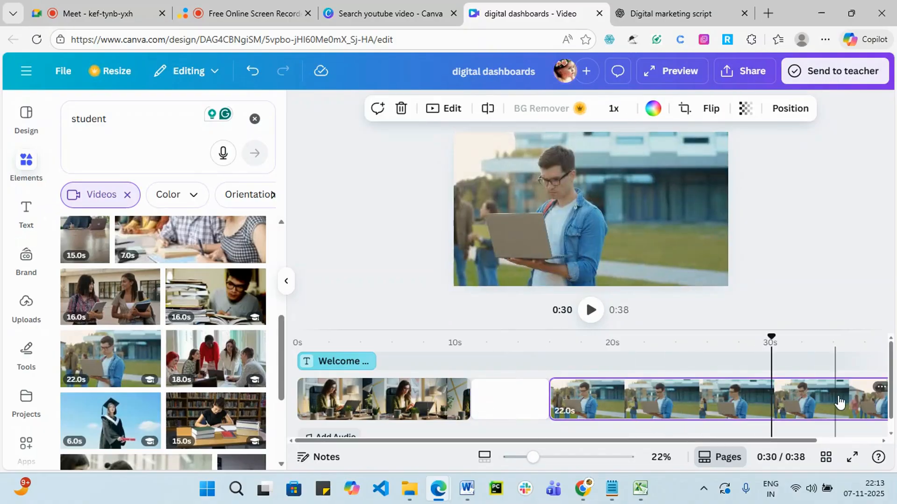
{"action": "right_click", "coordinate": [510, 402]}
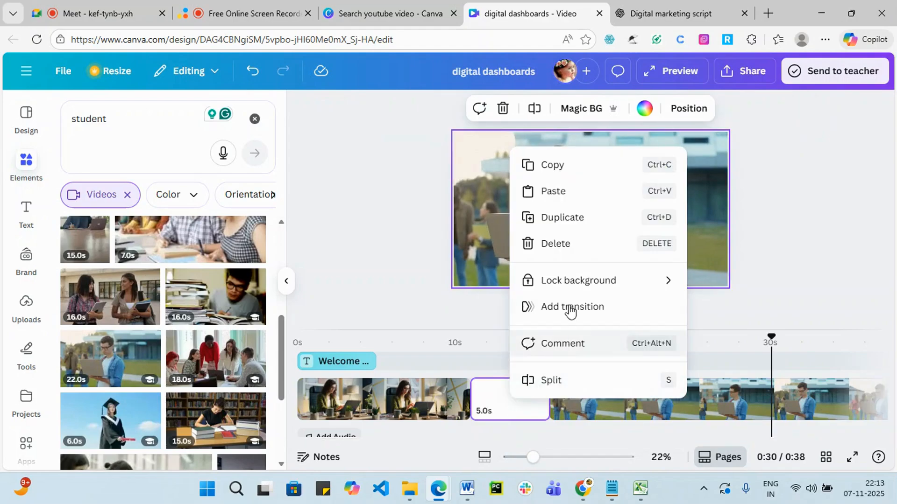
{"action": "left_click", "coordinate": [571, 246]}
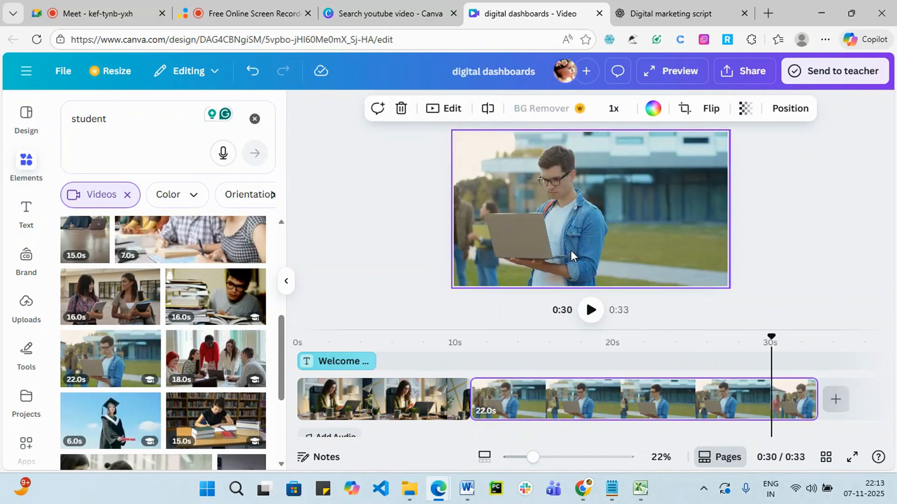
{"action": "left_click", "coordinate": [775, 399]}
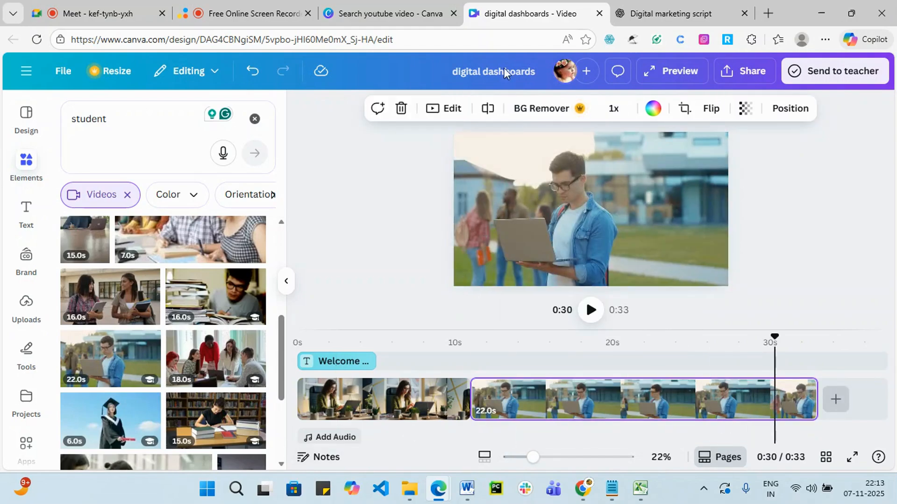
- Switch to the ChatGPT script and copy "Trainer teaching online" from the Scene 3 visual description
{"action": "left_click", "coordinate": [667, 13]}
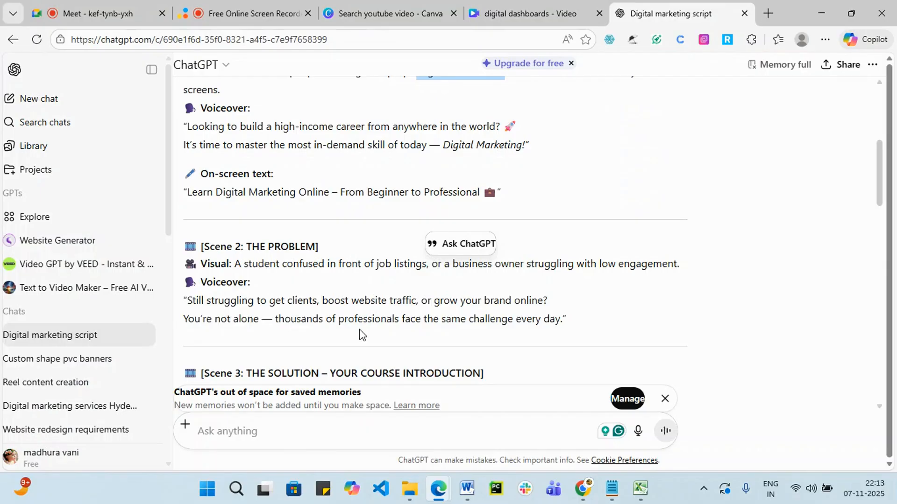
{"action": "scroll", "coordinate": [360, 334], "scroll_direction": "down", "scroll_amount": 5}
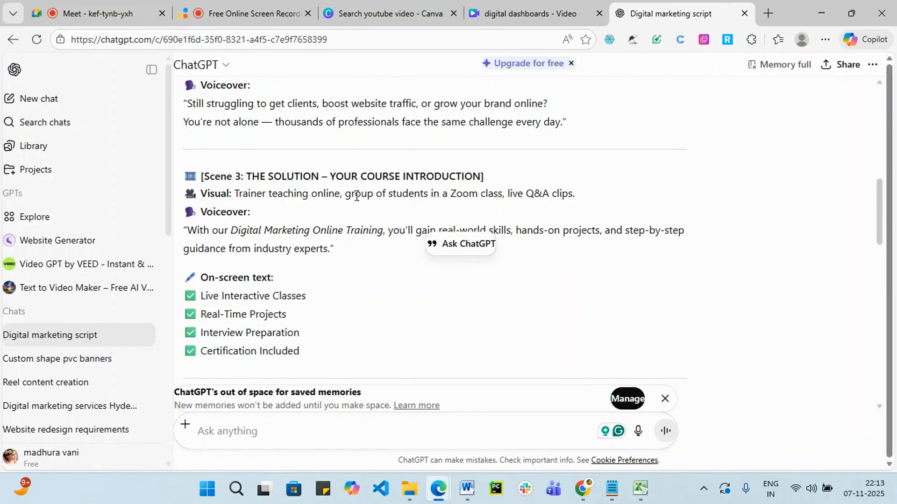
{"action": "left_click_drag", "start_coordinate": [235, 194], "coordinate": [307, 189]}
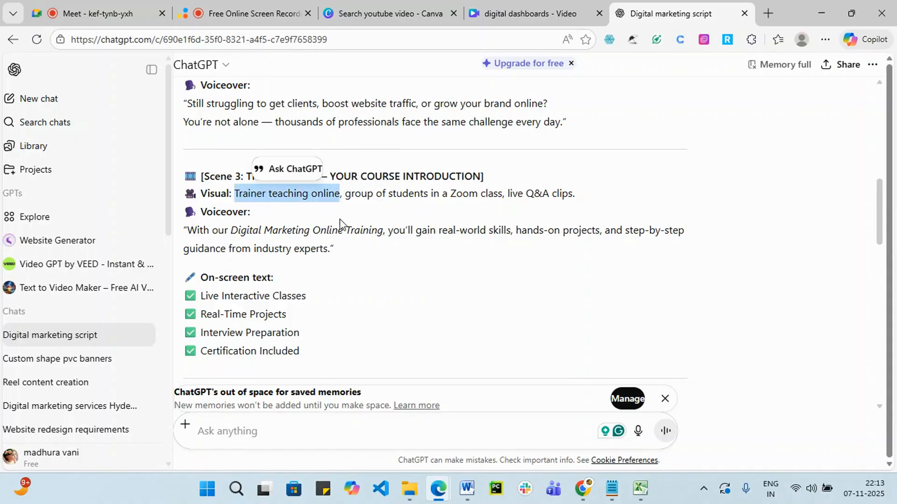
- Switch back to the Canva design and search the elements for "Trainer teaching online", showing only videos
{"action": "left_click", "coordinate": [250, 15]}
{"action": "left_click", "coordinate": [359, 14]}
{"action": "left_click", "coordinate": [504, 13]}
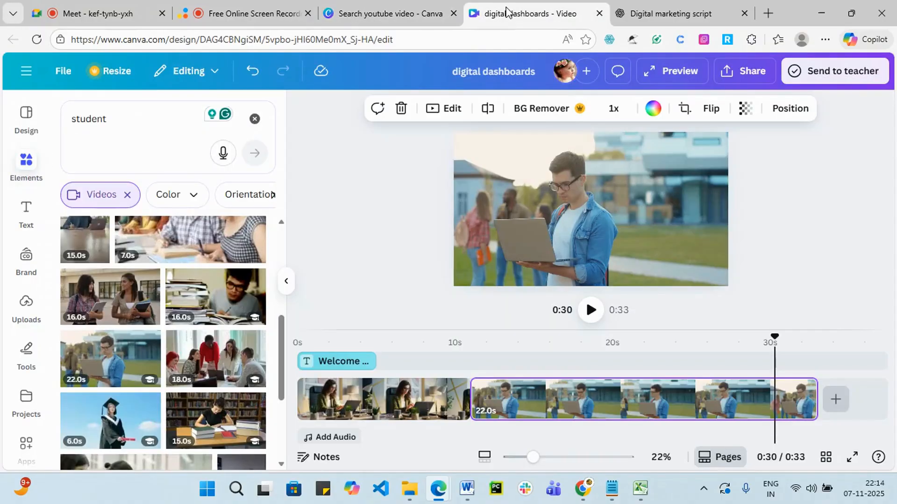
{"action": "left_click", "coordinate": [252, 120]}
{"action": "left_click", "coordinate": [160, 120]}
{"action": "type", "text": "Trainer teaching online"}
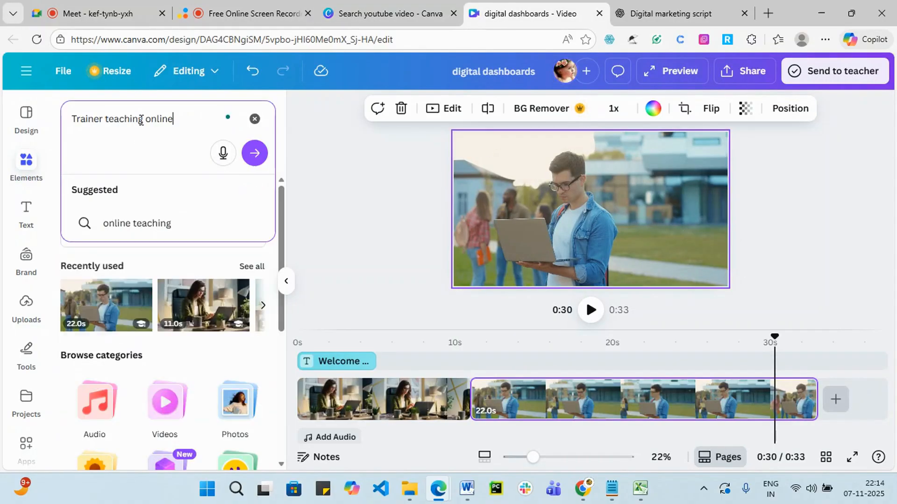
{"action": "key", "text": "Return"}
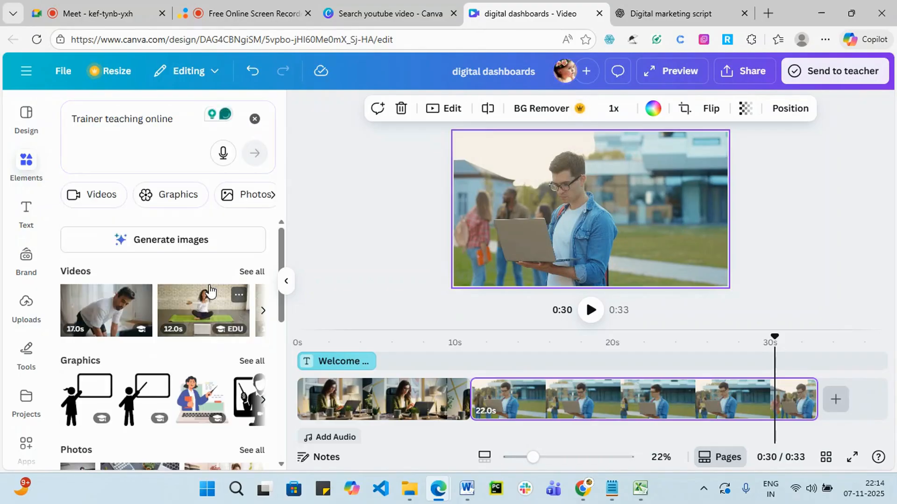
{"action": "left_click", "coordinate": [258, 271]}
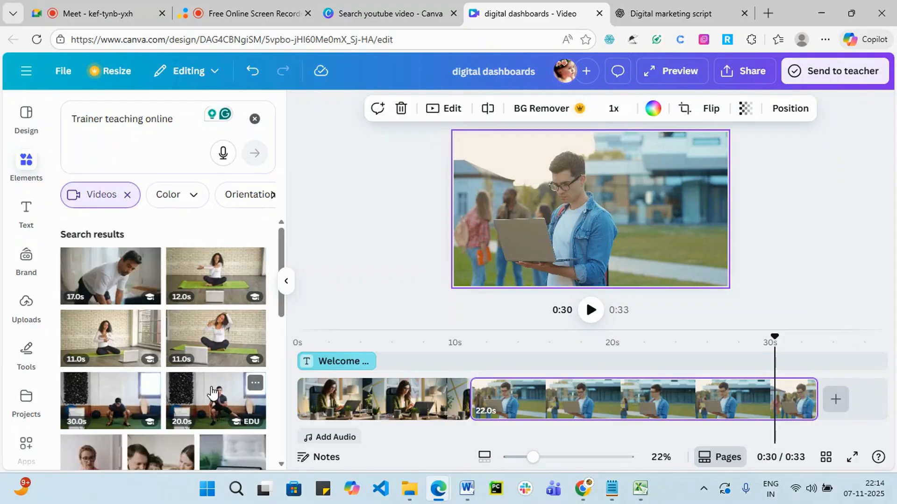
- Add the 15-second video of a woman showing a notebook to her laptop after the student clip
{"action": "scroll", "coordinate": [213, 393], "scroll_direction": "down", "scroll_amount": 4}
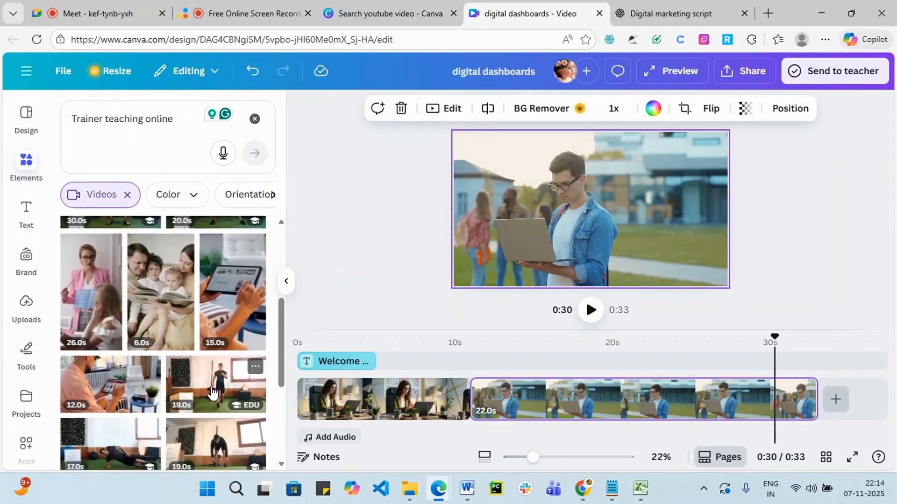
{"action": "scroll", "coordinate": [211, 392], "scroll_direction": "down", "scroll_amount": 3}
{"action": "scroll", "coordinate": [212, 392], "scroll_direction": "down", "scroll_amount": 3}
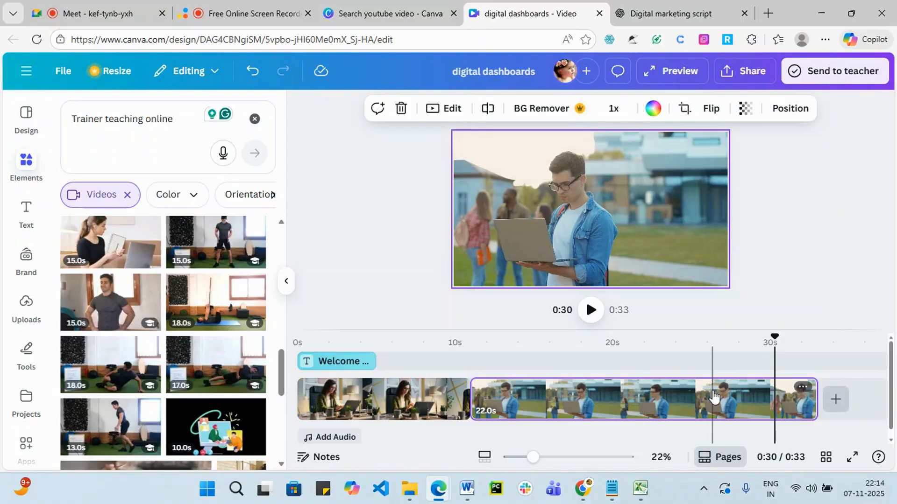
{"action": "left_click", "coordinate": [88, 238]}
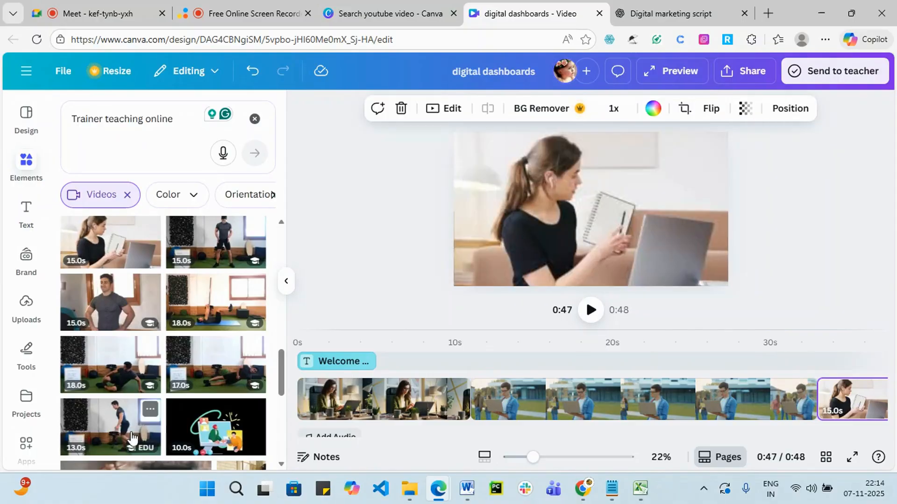
- Look through the remaining "Trainer teaching online" videos for another Scene 3 clip
{"action": "scroll", "coordinate": [248, 341], "scroll_direction": "down", "scroll_amount": 5}
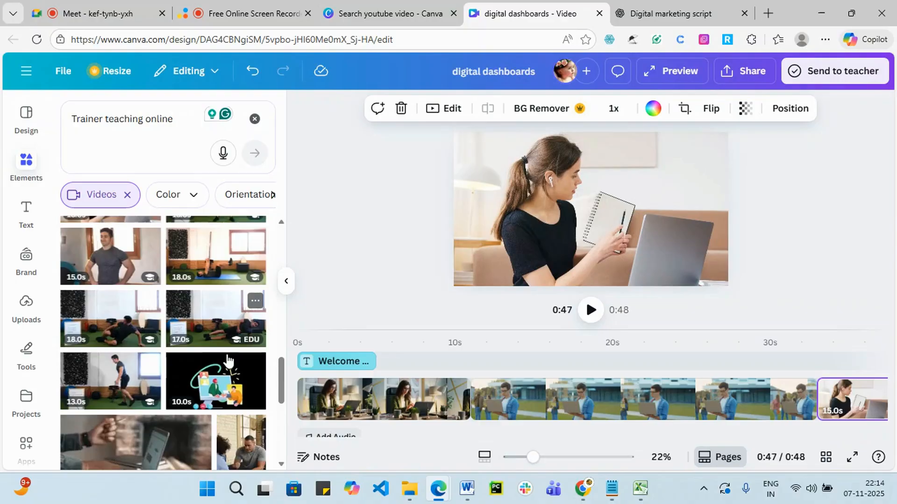
{"action": "scroll", "coordinate": [122, 320], "scroll_direction": "down", "scroll_amount": 2}
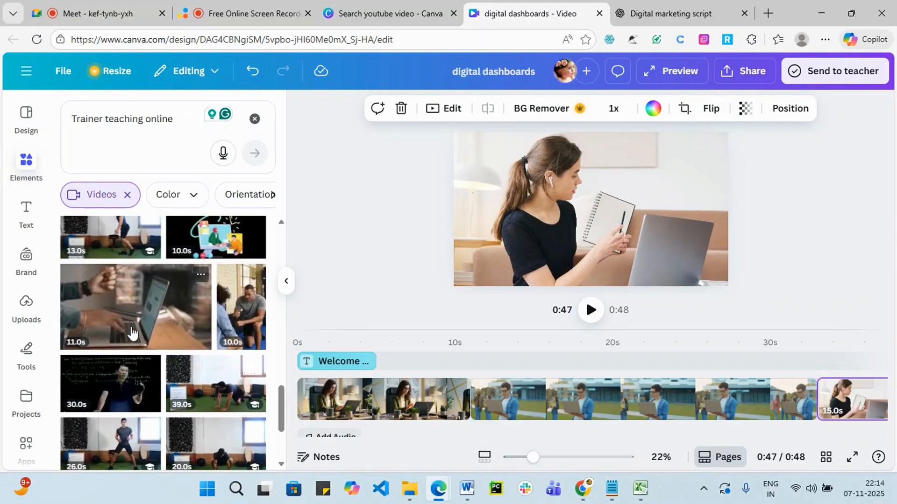
{"action": "scroll", "coordinate": [133, 330], "scroll_direction": "down", "scroll_amount": 3}
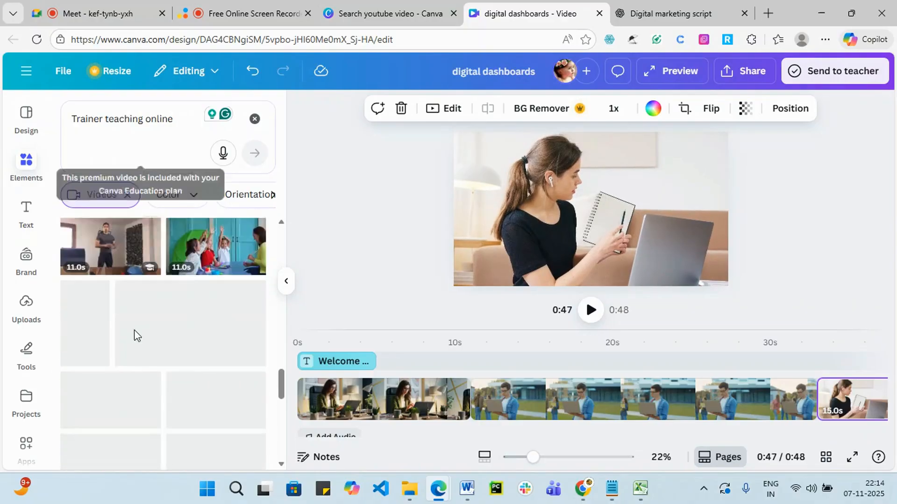
{"action": "scroll", "coordinate": [147, 343], "scroll_direction": "up", "scroll_amount": 1}
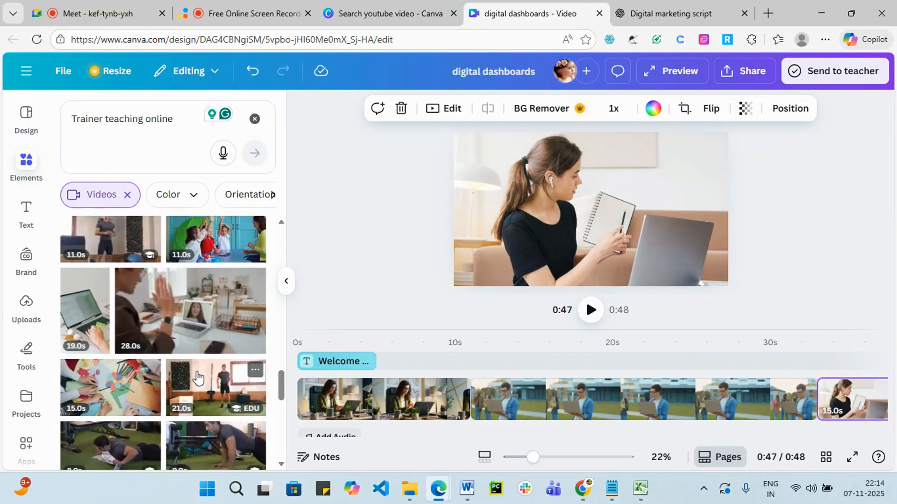
{"action": "scroll", "coordinate": [196, 355], "scroll_direction": "down", "scroll_amount": 4}
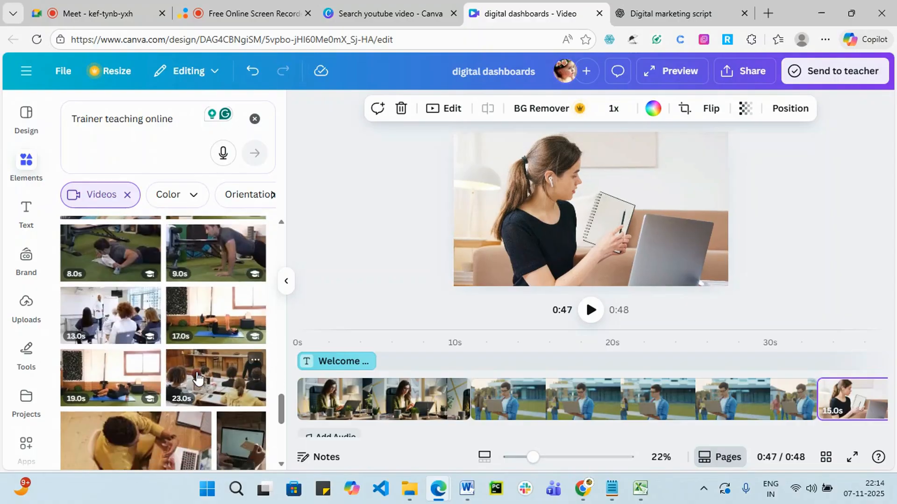
{"action": "scroll", "coordinate": [158, 327], "scroll_direction": "down", "scroll_amount": 1}
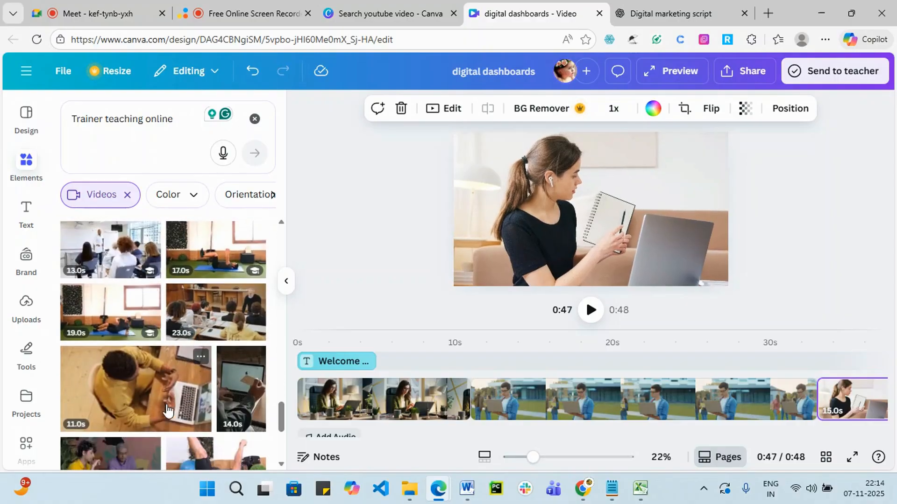
{"action": "scroll", "coordinate": [173, 419], "scroll_direction": "down", "scroll_amount": 4}
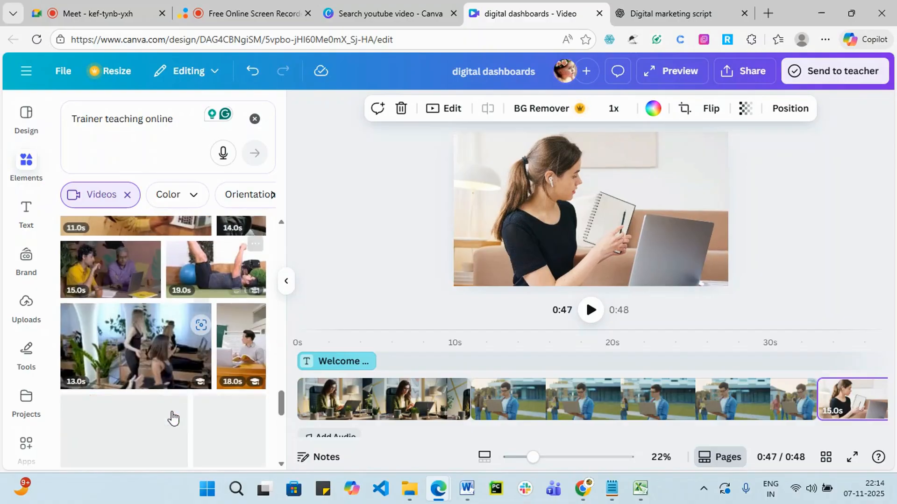
{"action": "scroll", "coordinate": [135, 282], "scroll_direction": "down", "scroll_amount": 5}
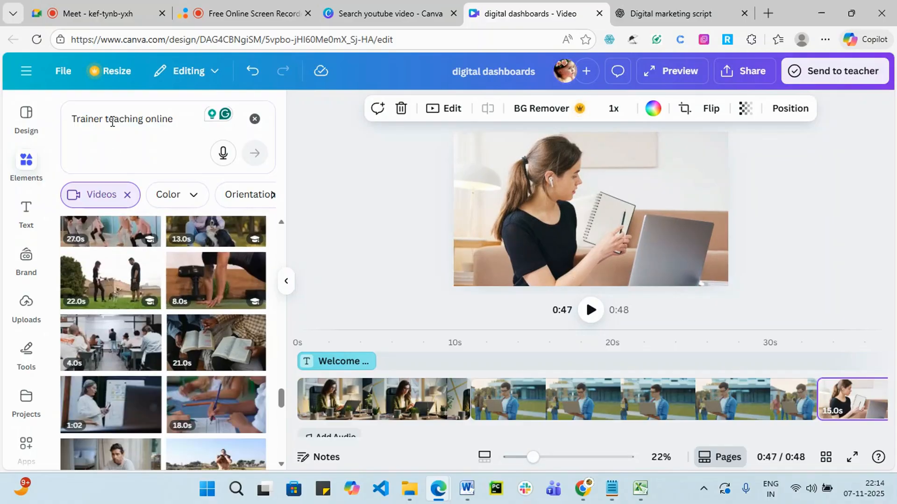
- Extend the search to "Trainer teaching online software class" and look through the video results
{"action": "left_click", "coordinate": [106, 122]}
{"action": "double_click", "coordinate": [106, 120]}
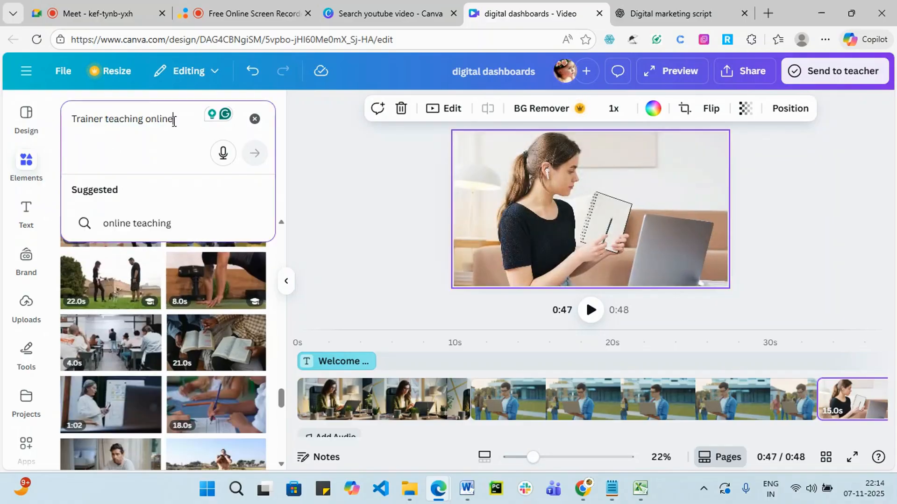
{"action": "type", "text": "so"}
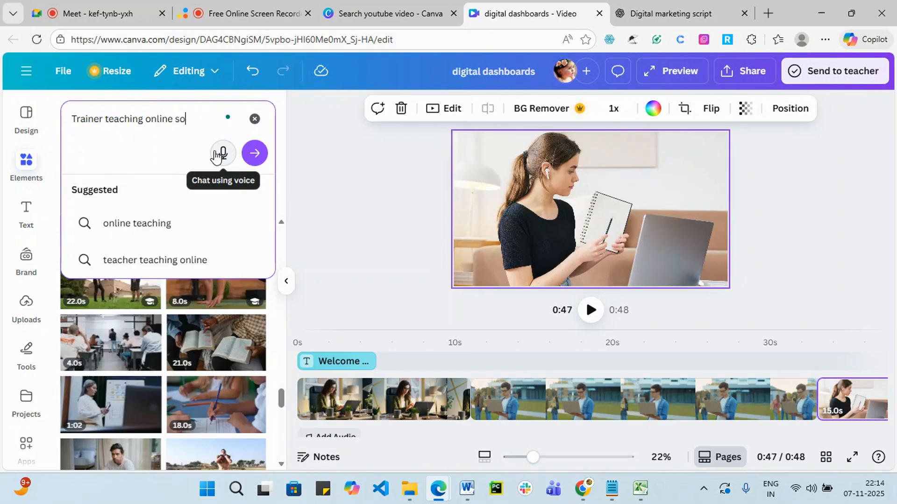
{"action": "type", "text": "ftware class"}
{"action": "key", "text": "Return"}
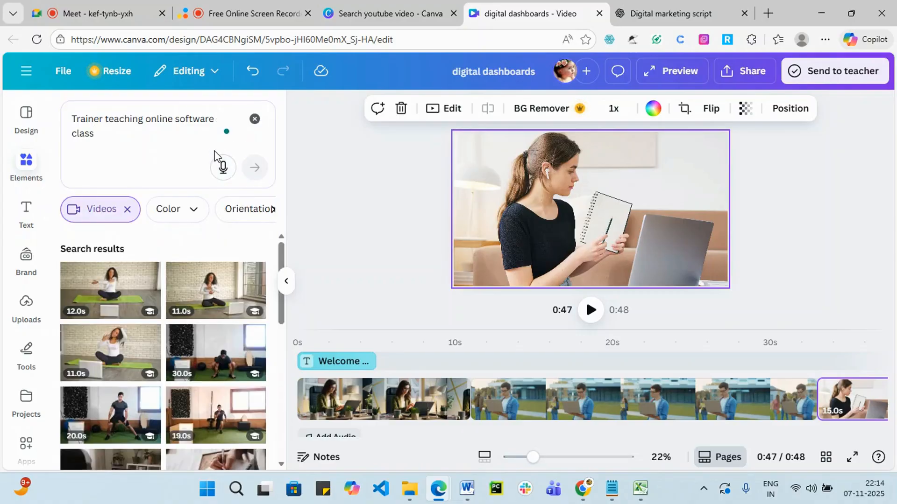
{"action": "scroll", "coordinate": [103, 439], "scroll_direction": "down", "scroll_amount": 10}
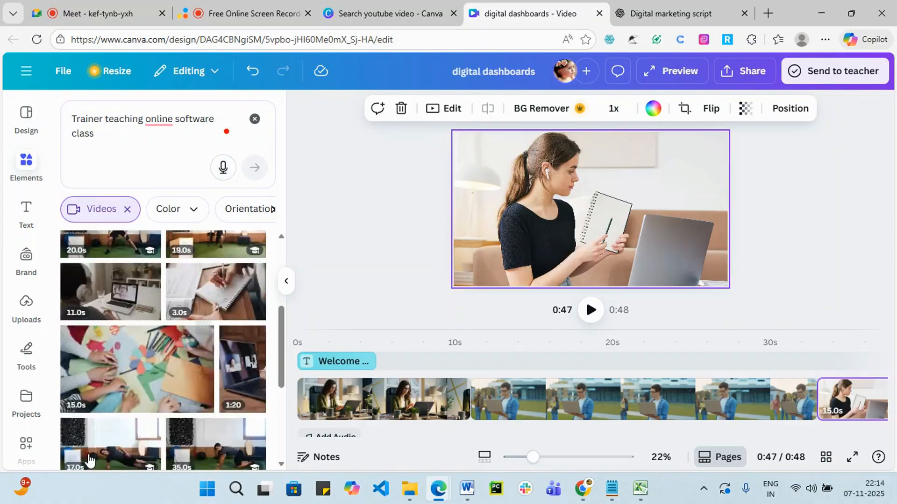
{"action": "scroll", "coordinate": [113, 422], "scroll_direction": "down", "scroll_amount": 10}
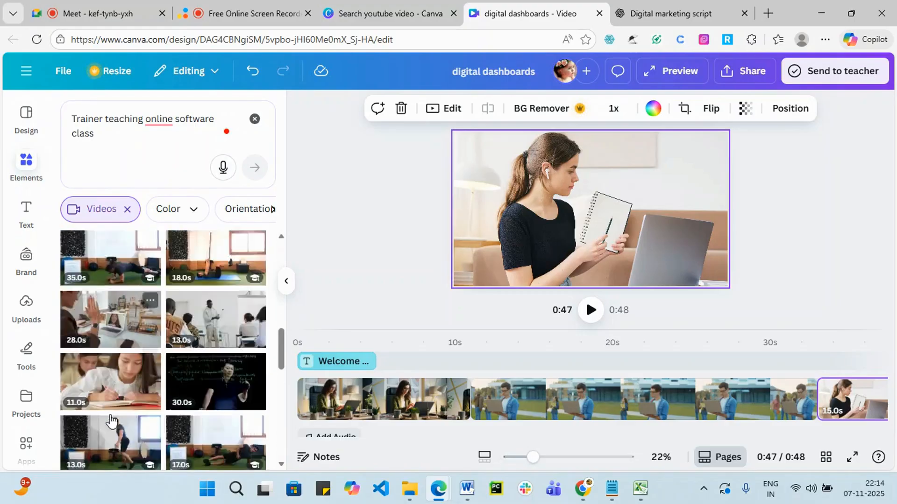
{"action": "scroll", "coordinate": [111, 421], "scroll_direction": "down", "scroll_amount": 10}
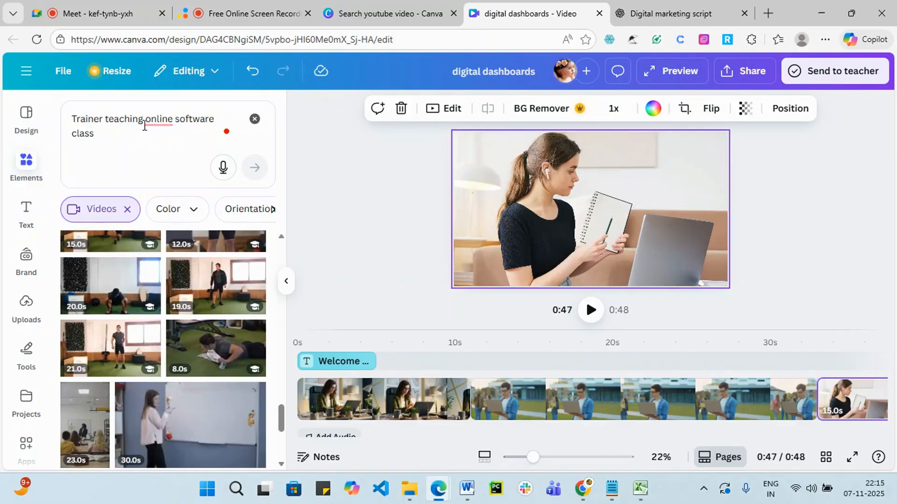
- Shorten the search to "online software class" and look through the video results for another Scene 3 clip
{"action": "left_click_drag", "start_coordinate": [145, 125], "coordinate": [14, 112]}
{"action": "key", "text": "BackSpace"}
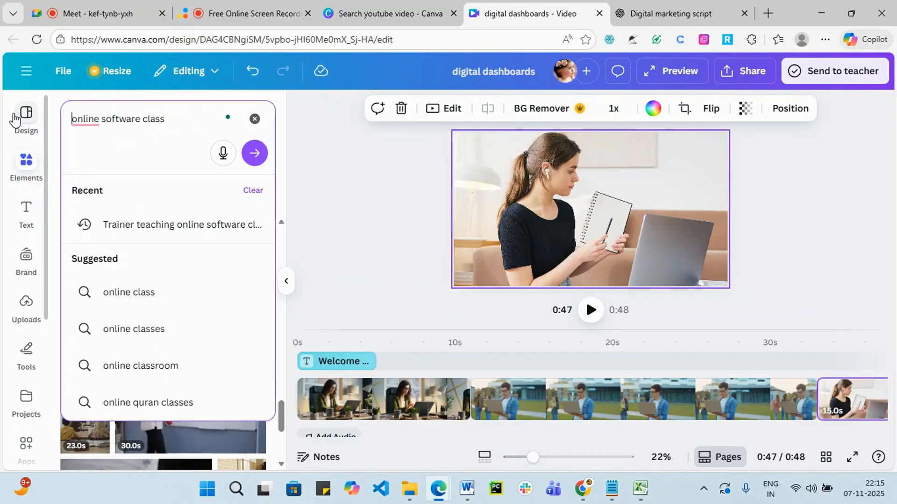
{"action": "key", "text": "Return"}
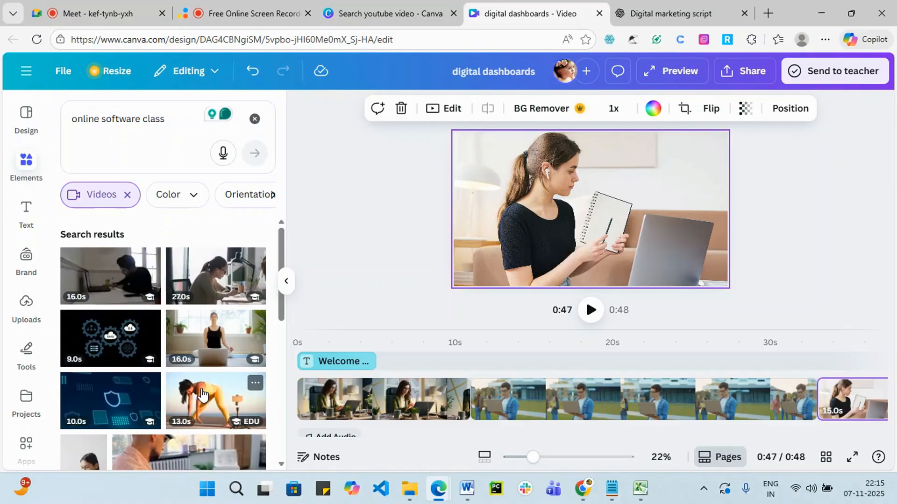
{"action": "scroll", "coordinate": [202, 394], "scroll_direction": "down", "scroll_amount": 10}
{"action": "scroll", "coordinate": [202, 395], "scroll_direction": "down", "scroll_amount": 8}
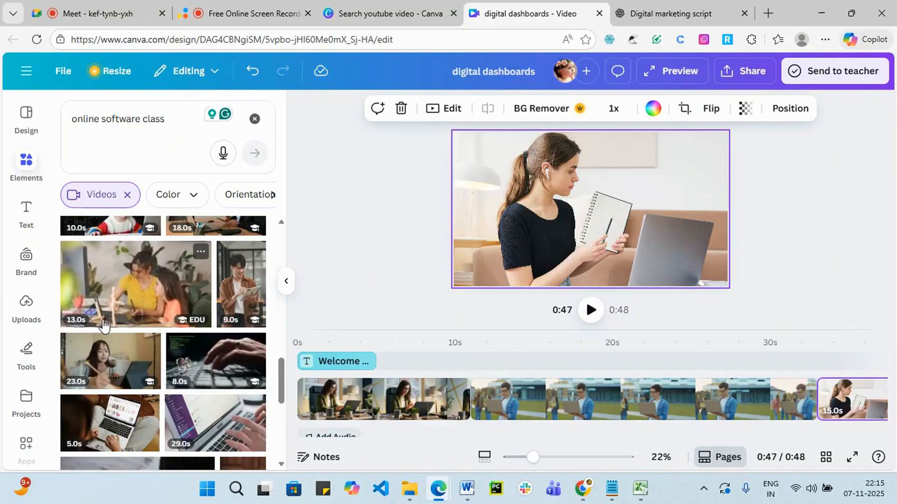
{"action": "scroll", "coordinate": [103, 297], "scroll_direction": "down", "scroll_amount": 5}
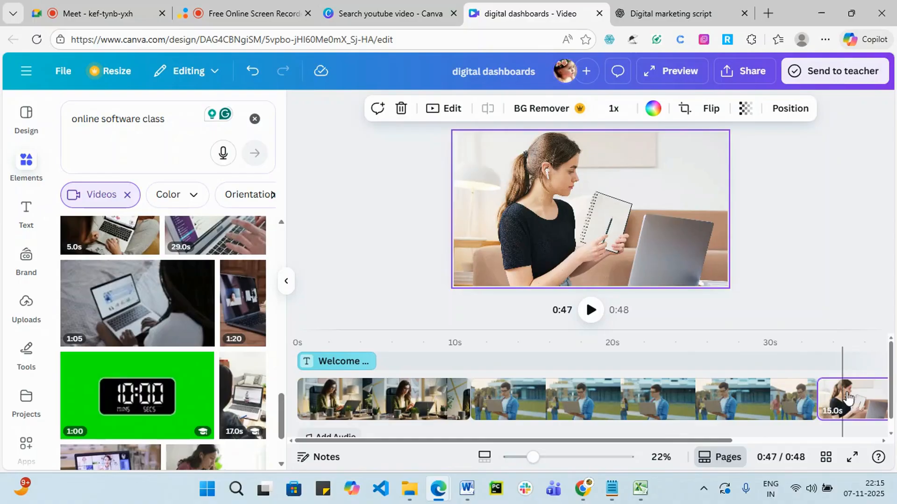
{"action": "left_click_drag", "start_coordinate": [660, 441], "coordinate": [823, 441]}
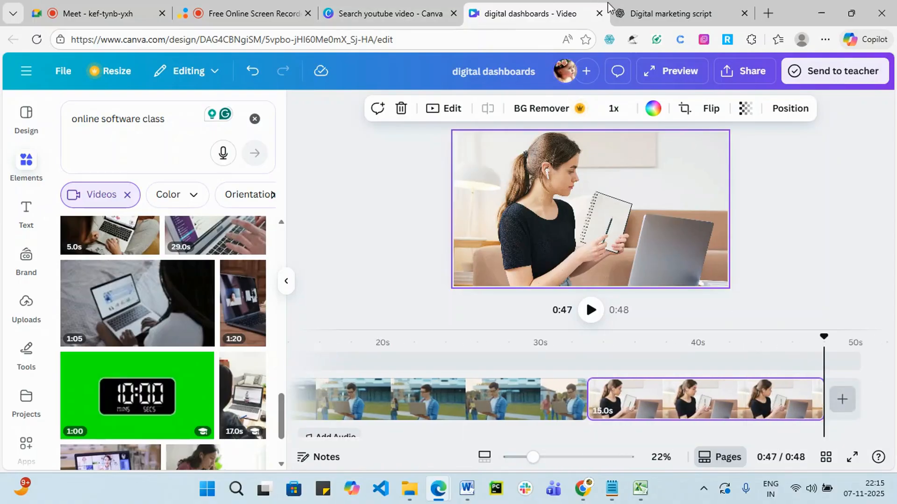
- Switch to the ChatGPT script and read the Scene 4 course content visuals
{"action": "left_click", "coordinate": [413, 14]}
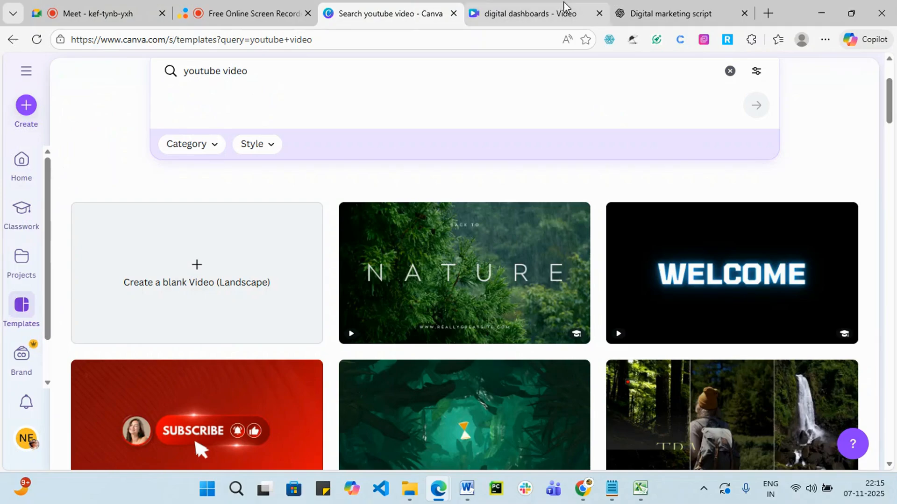
{"action": "left_click", "coordinate": [679, 14]}
{"action": "scroll", "coordinate": [665, 223], "scroll_direction": "down", "scroll_amount": 4}
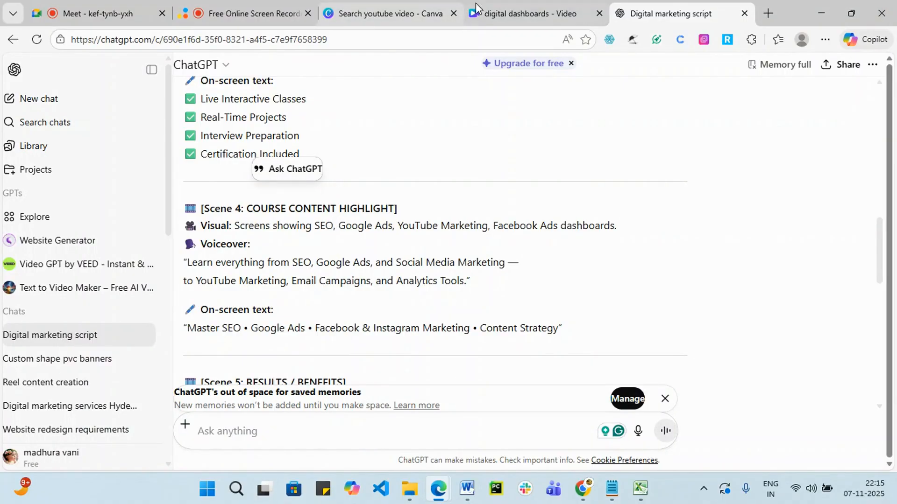
- Switch back to the Canva design and search the element videos for "SEO"
{"action": "left_click", "coordinate": [499, 13]}
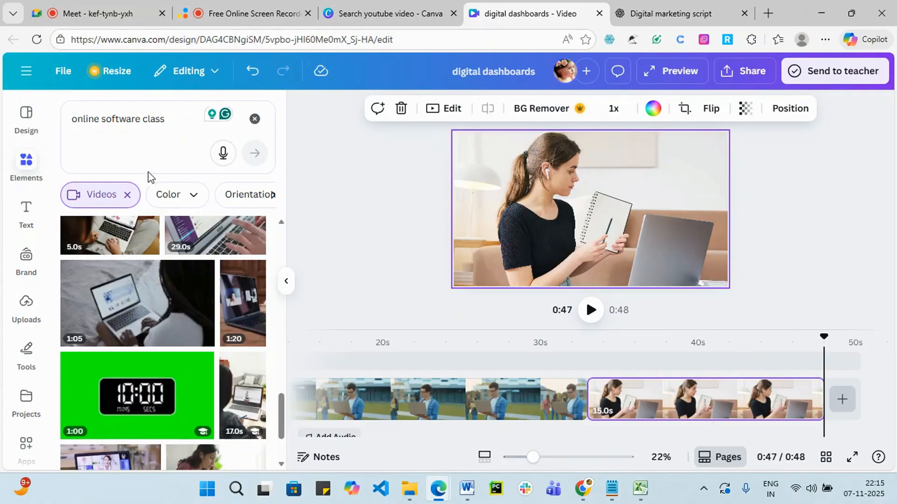
{"action": "left_click", "coordinate": [176, 116]}
{"action": "key", "text": "ctrl+a"}
{"action": "type", "text": "se"}
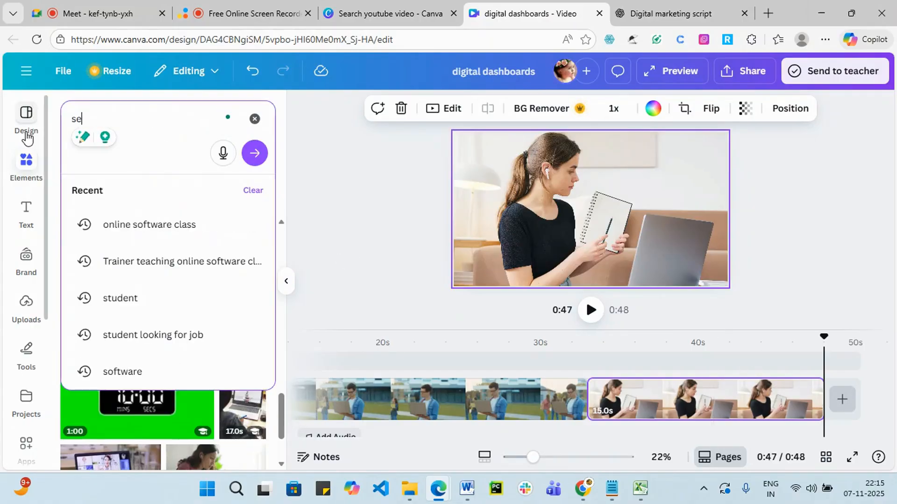
{"action": "type", "text": "o"}
{"action": "left_click", "coordinate": [143, 262]}
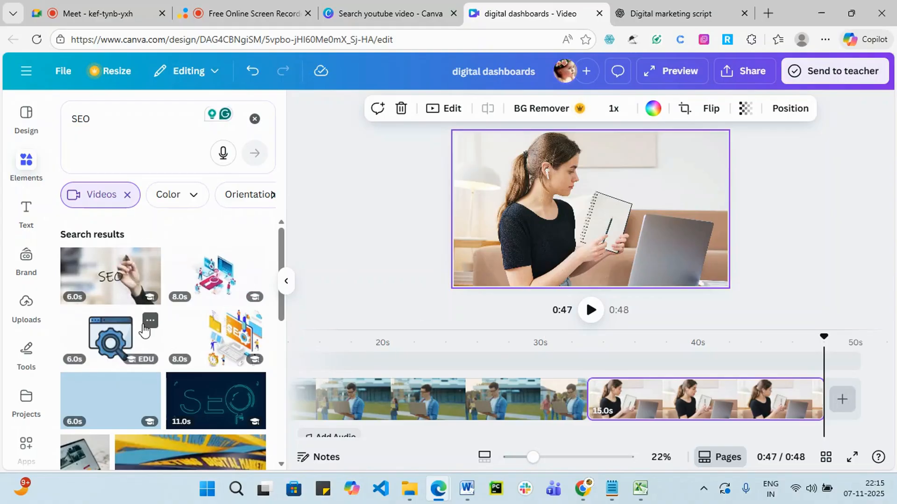
- Add the 30-second "Benefits of SEO" signs video after the clip of the woman with the notebook
{"action": "scroll", "coordinate": [140, 336], "scroll_direction": "down", "scroll_amount": 3}
{"action": "scroll", "coordinate": [146, 346], "scroll_direction": "down", "scroll_amount": 3}
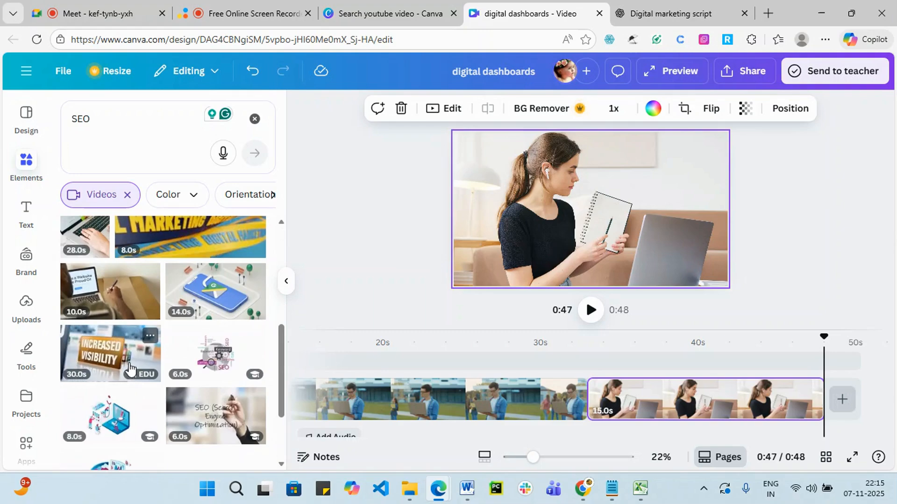
{"action": "left_click", "coordinate": [123, 360]}
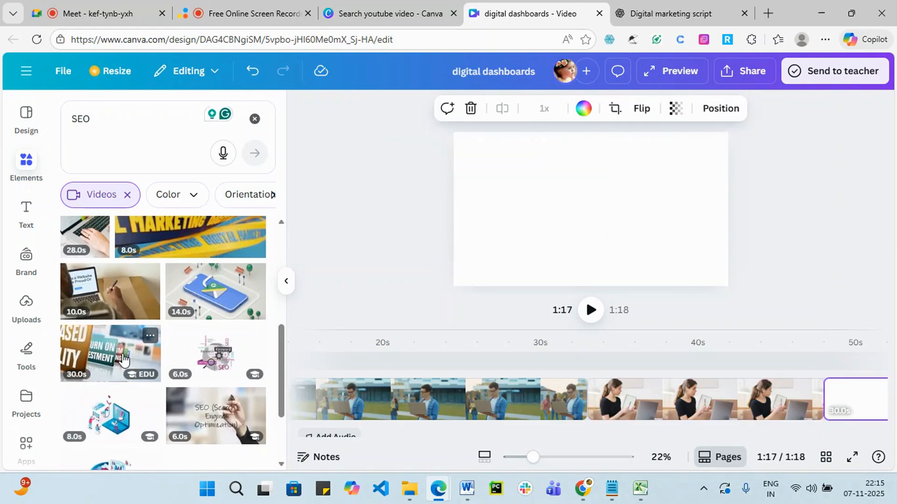
- Recheck Scene 4 in the ChatGPT script, return to Canva and look through the videos for "google ads"
{"action": "left_click", "coordinate": [692, 11]}
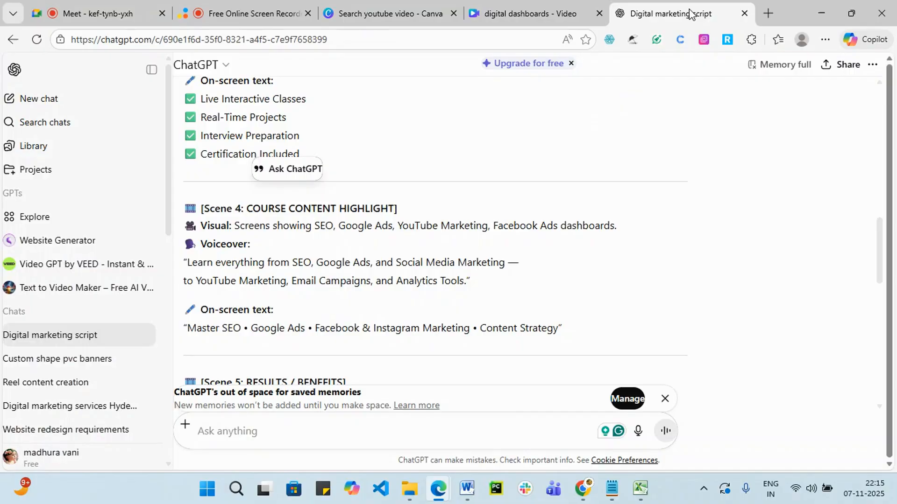
{"action": "left_click", "coordinate": [486, 24]}
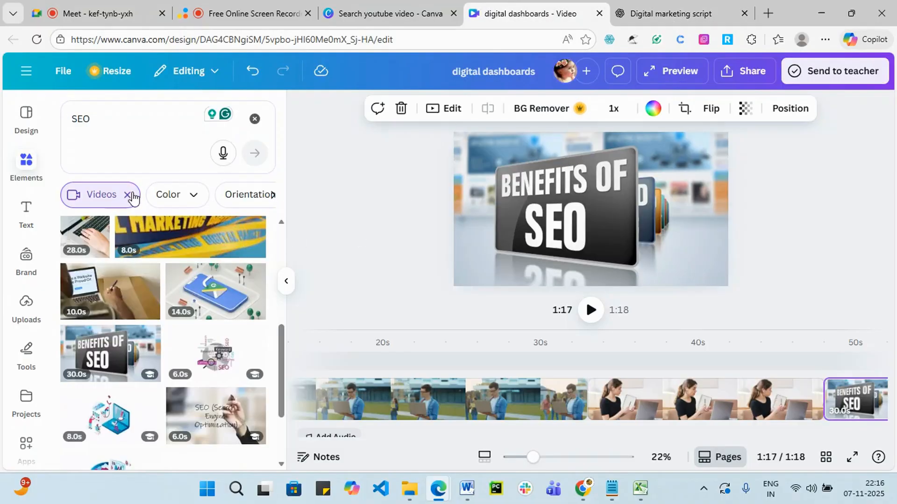
{"action": "left_click", "coordinate": [105, 123]}
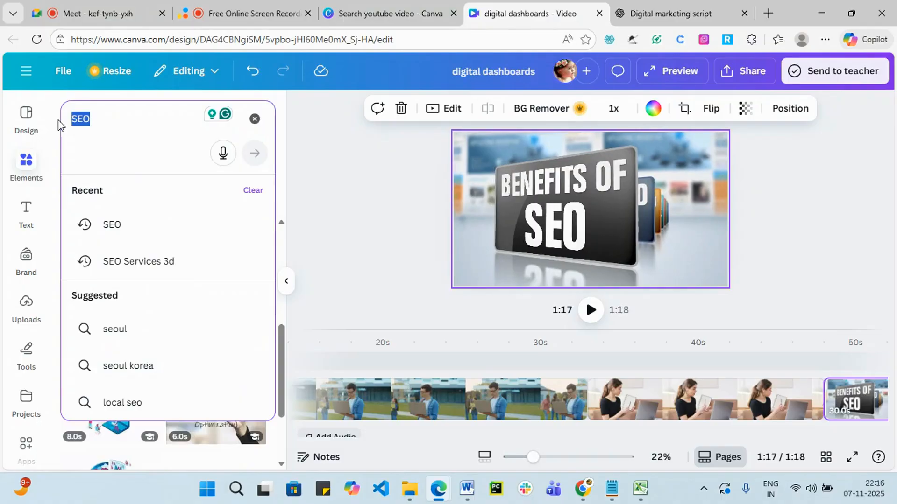
{"action": "type", "text": "google ads"}
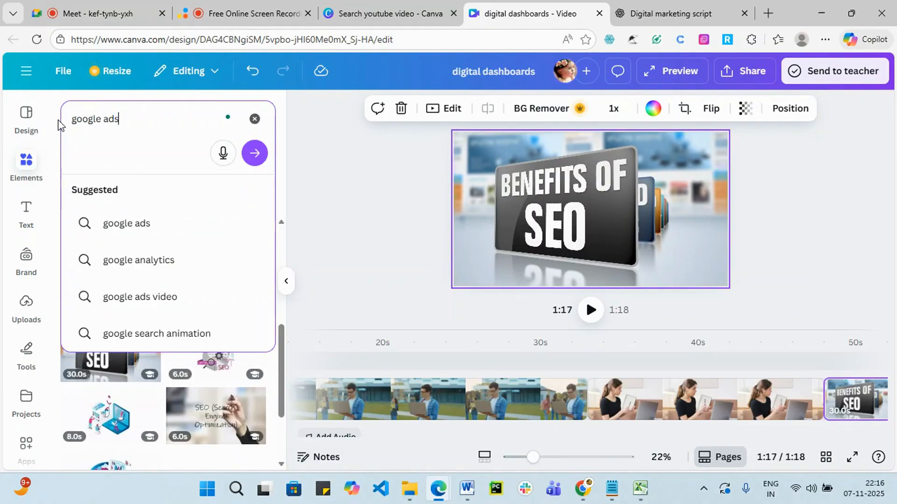
{"action": "key", "text": "Return"}
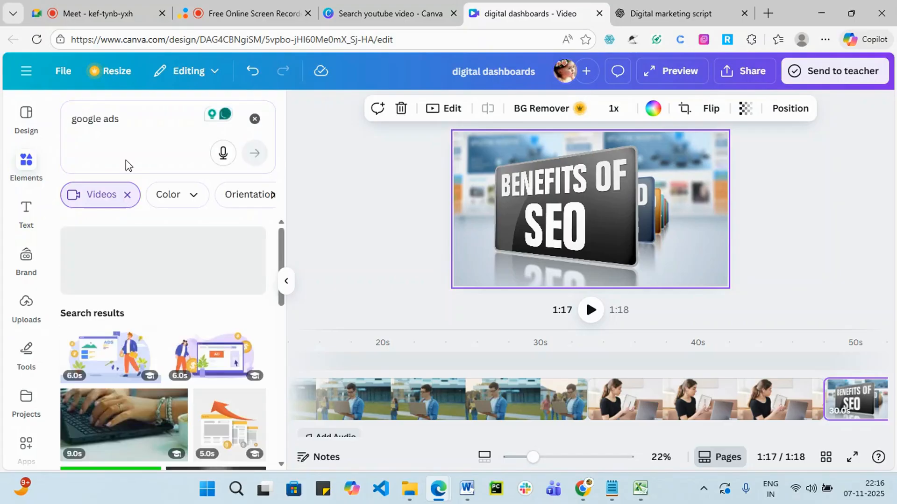
{"action": "scroll", "coordinate": [112, 323], "scroll_direction": "down", "scroll_amount": 2}
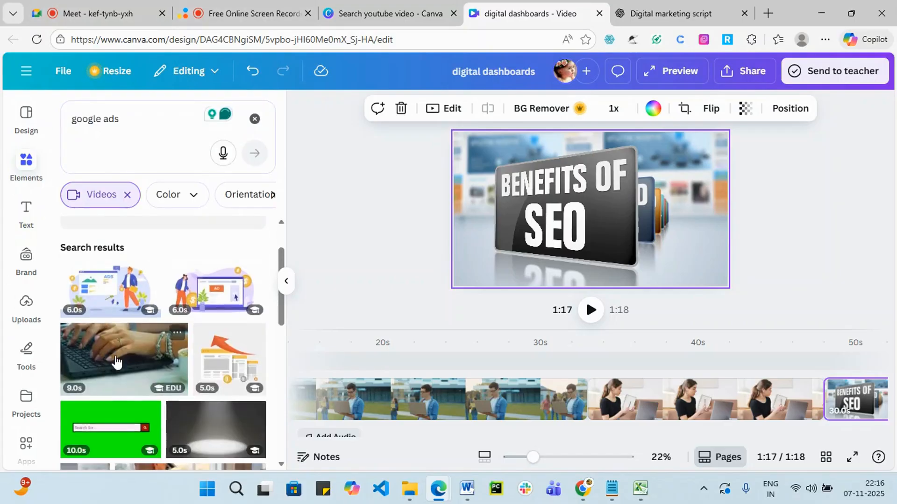
{"action": "scroll", "coordinate": [103, 392], "scroll_direction": "down", "scroll_amount": 3}
{"action": "scroll", "coordinate": [110, 364], "scroll_direction": "up", "scroll_amount": 3}
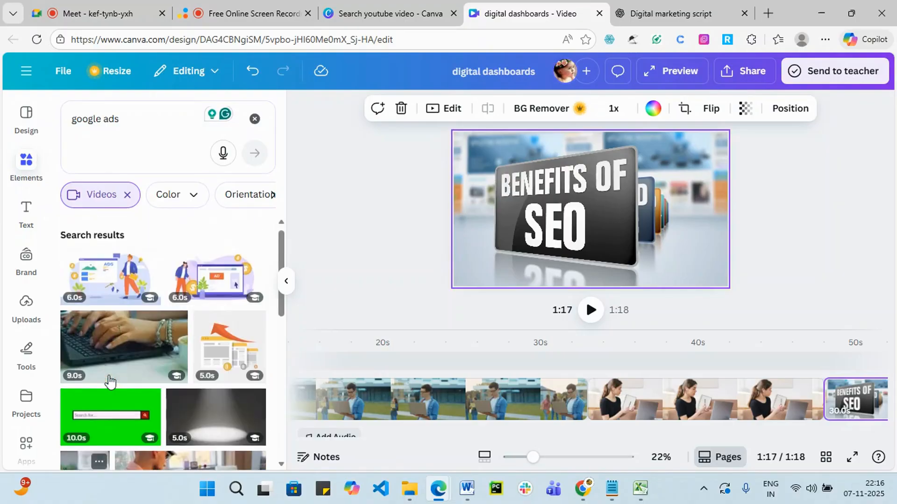
- Shorten the search to "ads" and look through the video results for a Scene 4 clip
{"action": "left_click", "coordinate": [97, 117]}
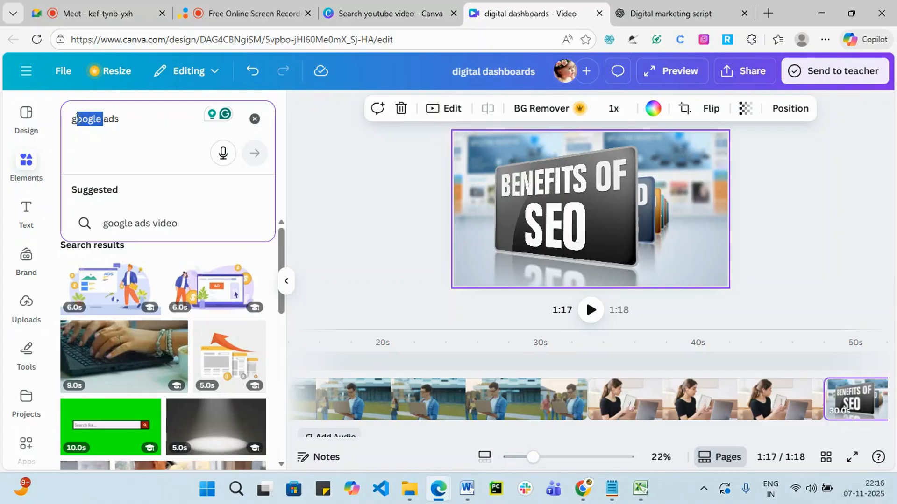
{"action": "key", "text": "BackSpace"}
{"action": "key", "text": "Return"}
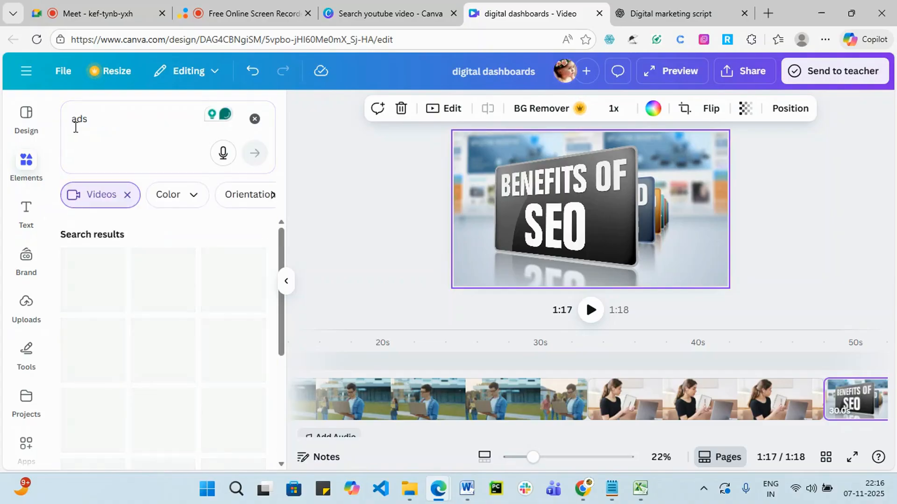
{"action": "scroll", "coordinate": [165, 377], "scroll_direction": "down", "scroll_amount": 3}
{"action": "scroll", "coordinate": [165, 377], "scroll_direction": "up", "scroll_amount": 3}
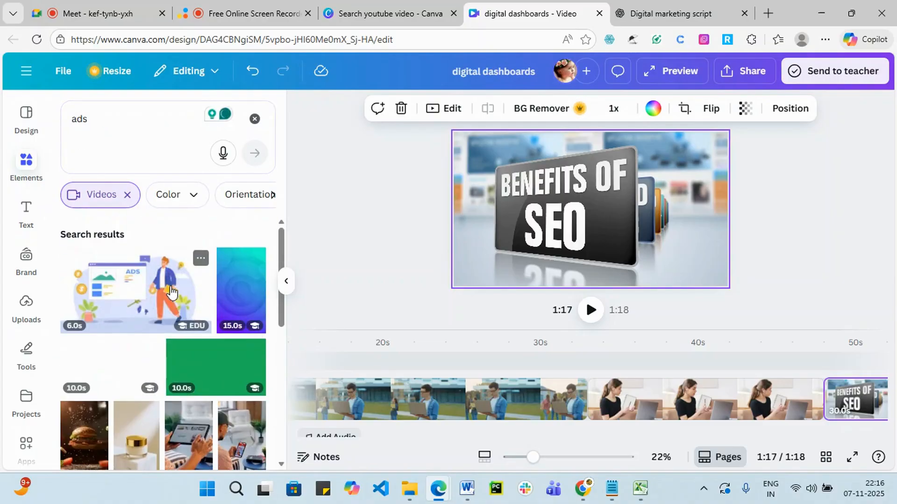
{"action": "scroll", "coordinate": [220, 350], "scroll_direction": "down", "scroll_amount": 5}
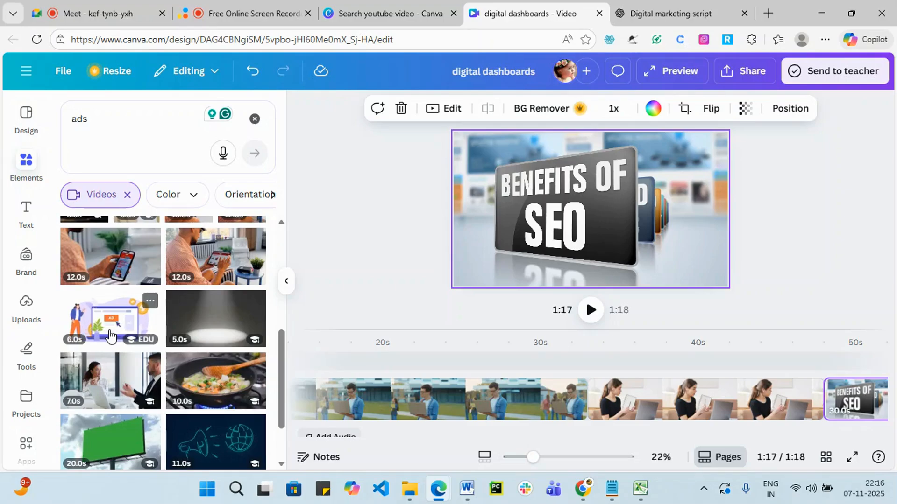
{"action": "scroll", "coordinate": [135, 397], "scroll_direction": "down", "scroll_amount": 5}
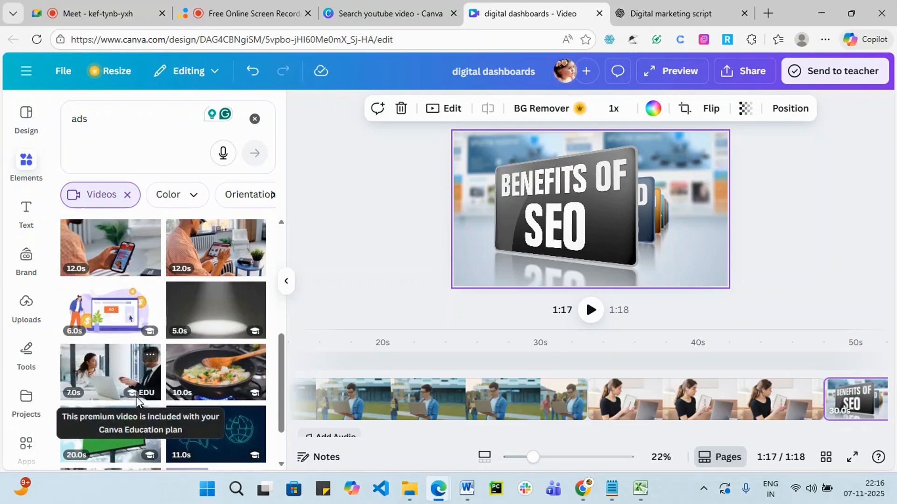
{"action": "scroll", "coordinate": [126, 404], "scroll_direction": "up", "scroll_amount": 3}
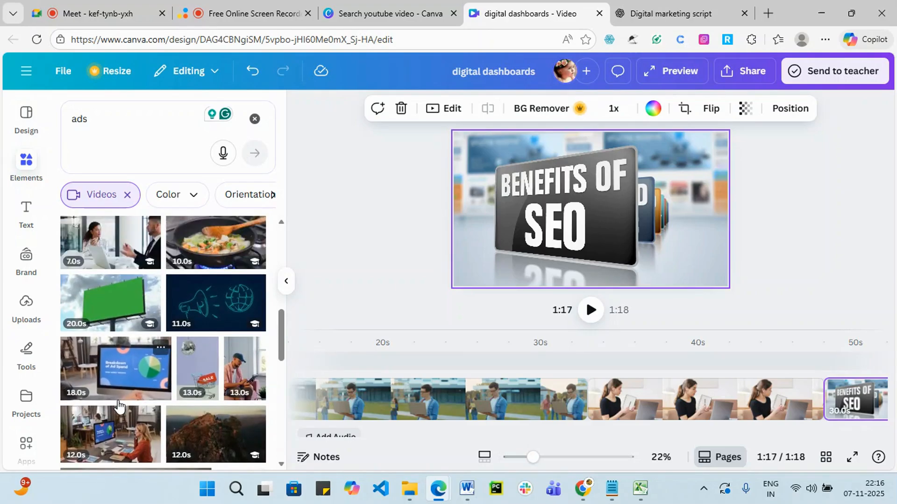
{"action": "scroll", "coordinate": [105, 379], "scroll_direction": "down", "scroll_amount": 3}
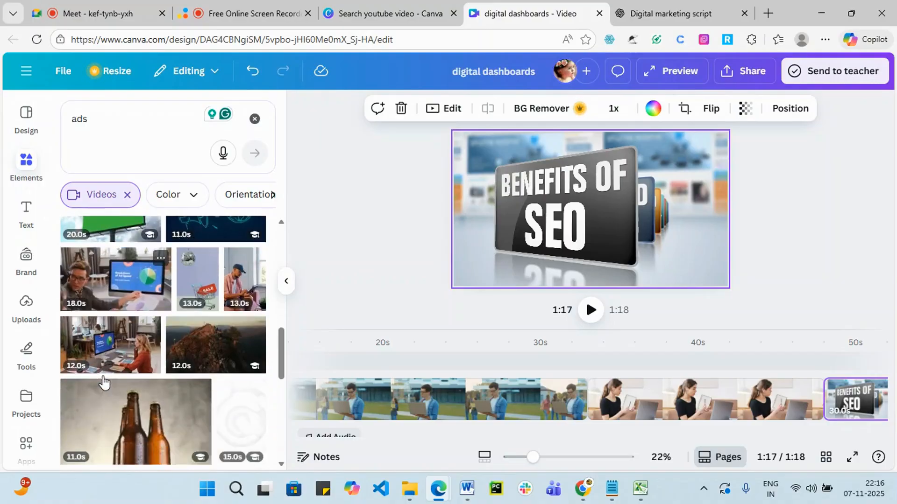
{"action": "scroll", "coordinate": [121, 371], "scroll_direction": "down", "scroll_amount": 5}
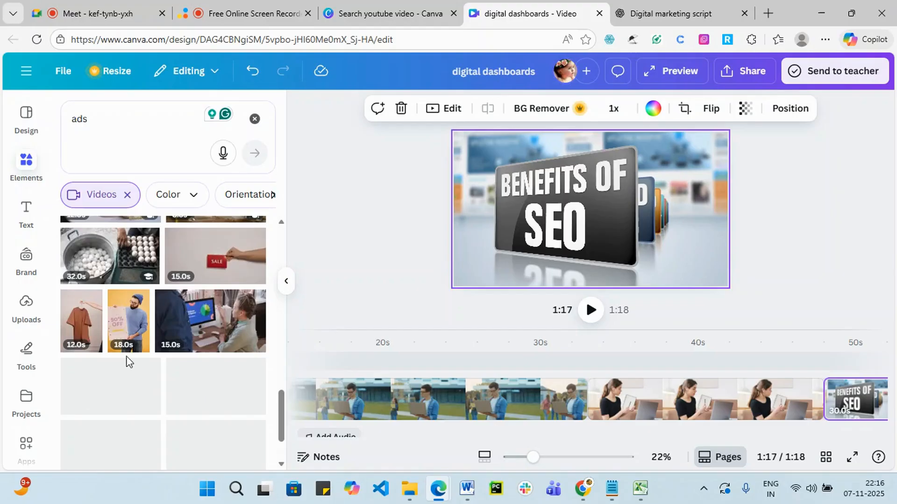
- Add the 6-second animation of a laptop showing an AD banner after the SEO clip
{"action": "scroll", "coordinate": [125, 346], "scroll_direction": "up", "scroll_amount": 6}
{"action": "scroll", "coordinate": [121, 277], "scroll_direction": "up", "scroll_amount": 5}
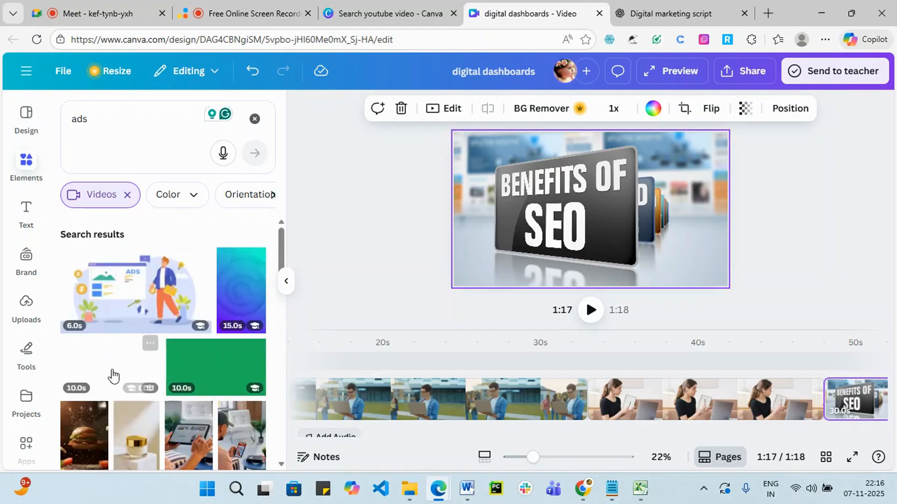
{"action": "scroll", "coordinate": [154, 327], "scroll_direction": "down", "scroll_amount": 3}
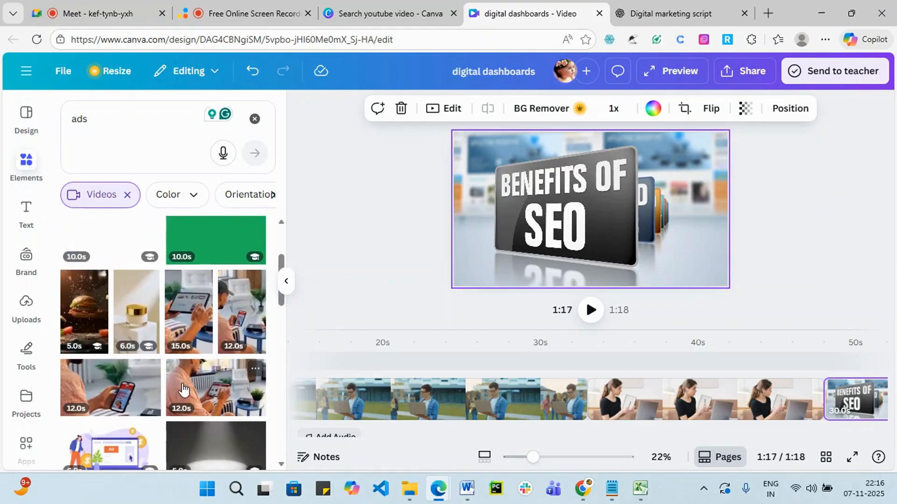
{"action": "scroll", "coordinate": [183, 390], "scroll_direction": "down", "scroll_amount": 2}
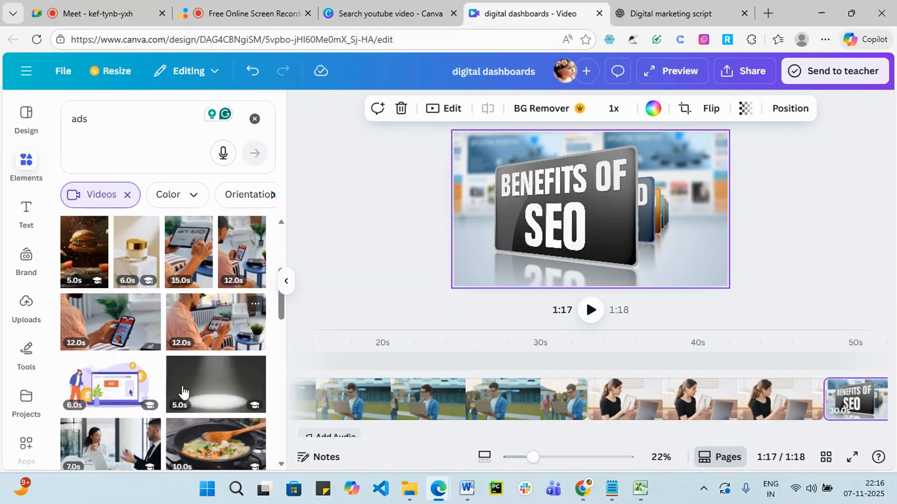
{"action": "left_click", "coordinate": [131, 389]}
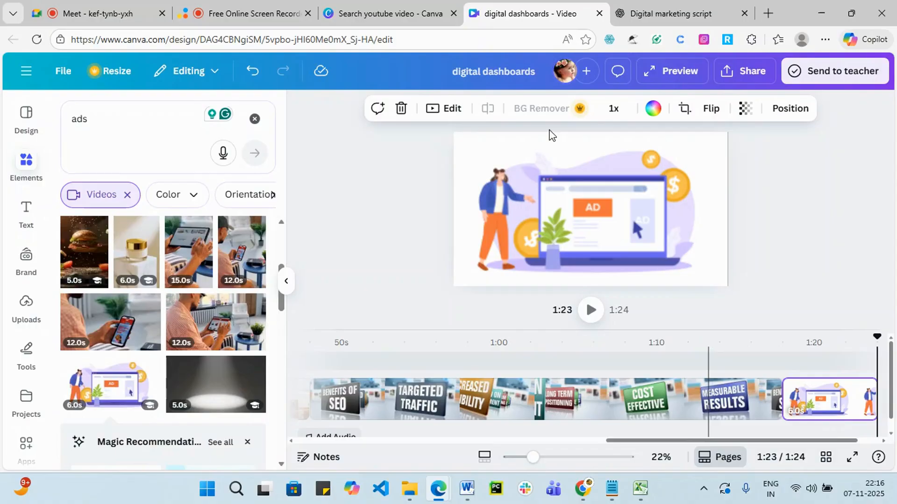
- Check the Scene 5 visual and voiceover in the ChatGPT script, and return to the Canva video
{"action": "left_click", "coordinate": [647, 11]}
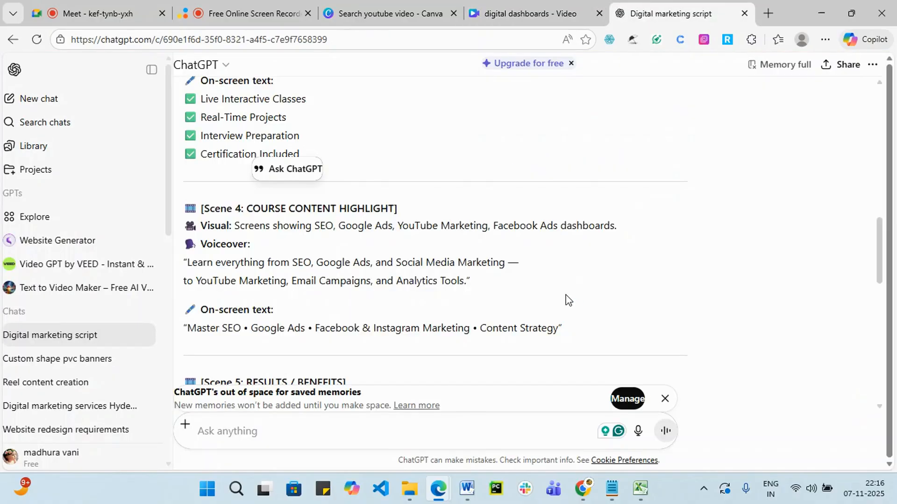
{"action": "scroll", "coordinate": [566, 299], "scroll_direction": "down", "scroll_amount": 3}
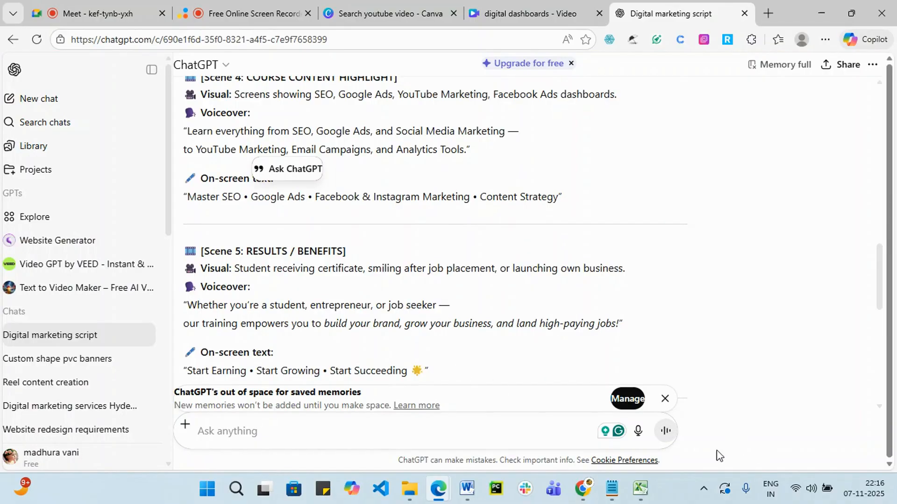
{"action": "left_click", "coordinate": [560, 13]}
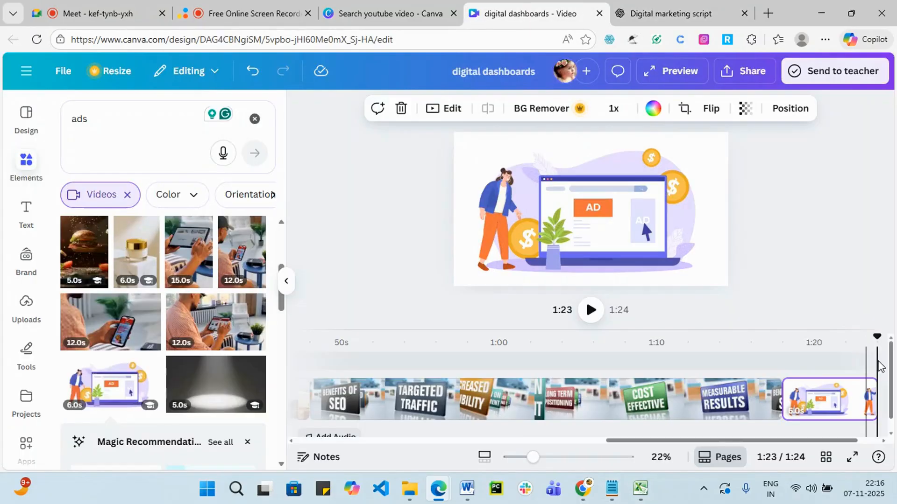
- Search the videos for "got job" and look through the results for a Scene 5 clip
{"action": "left_click", "coordinate": [90, 124]}
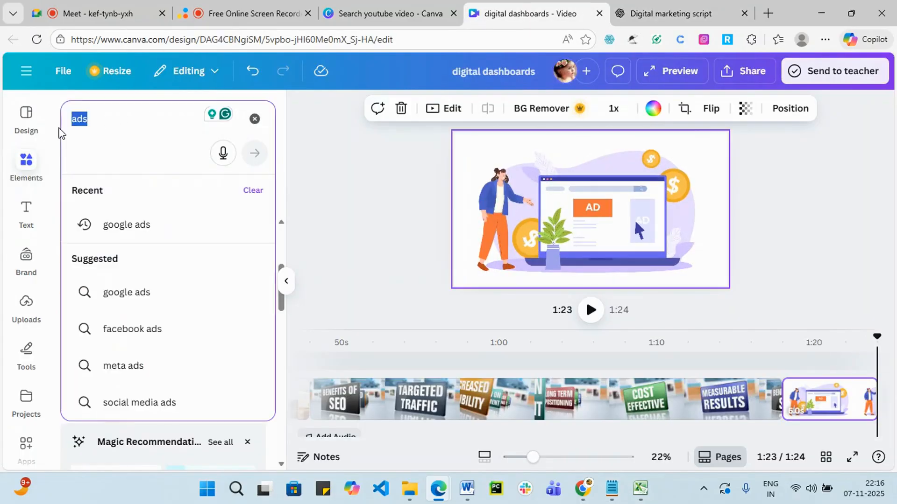
{"action": "type", "text": "got"}
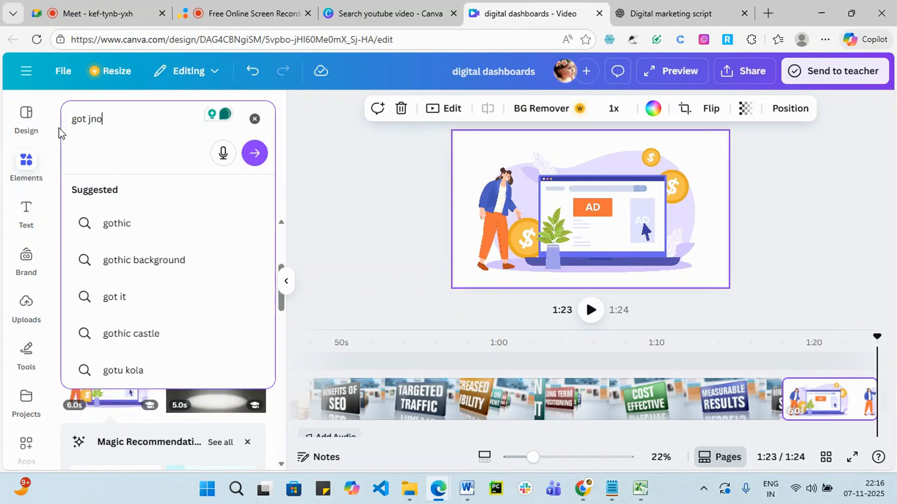
{"action": "type", "text": " job"}
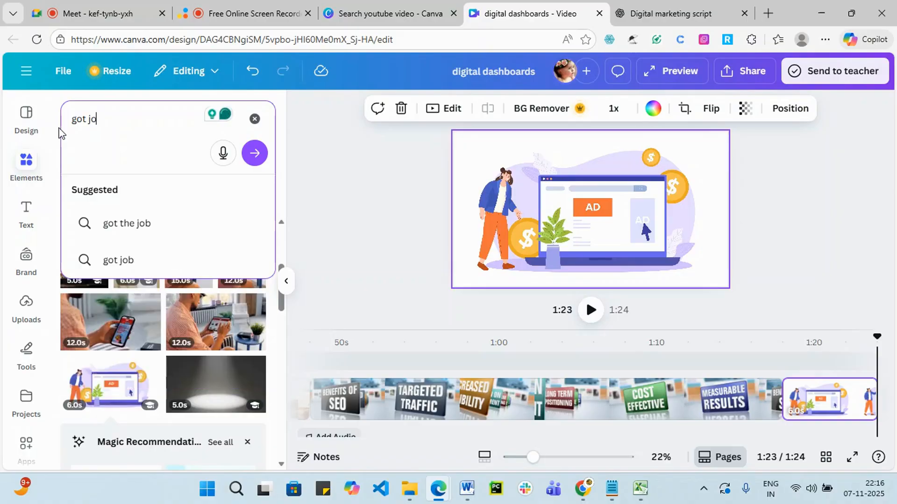
{"action": "key", "text": "Return"}
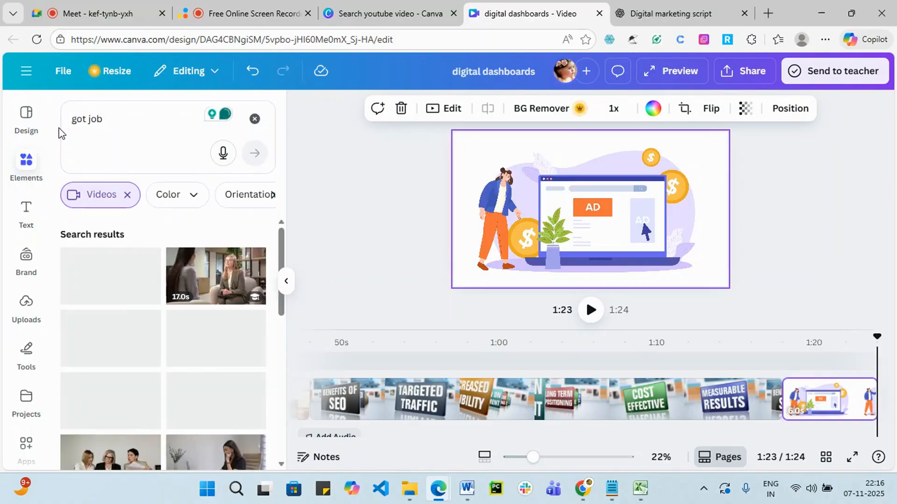
{"action": "scroll", "coordinate": [215, 320], "scroll_direction": "down", "scroll_amount": 2}
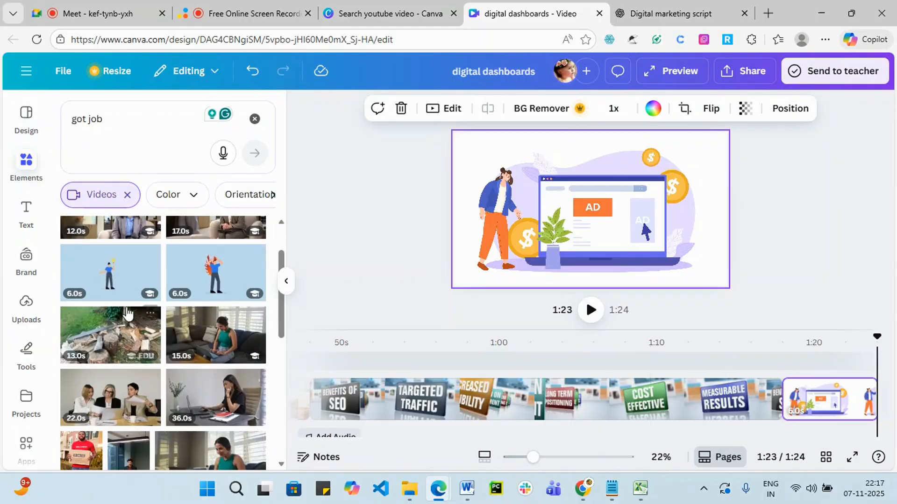
{"action": "scroll", "coordinate": [135, 308], "scroll_direction": "up", "scroll_amount": 2}
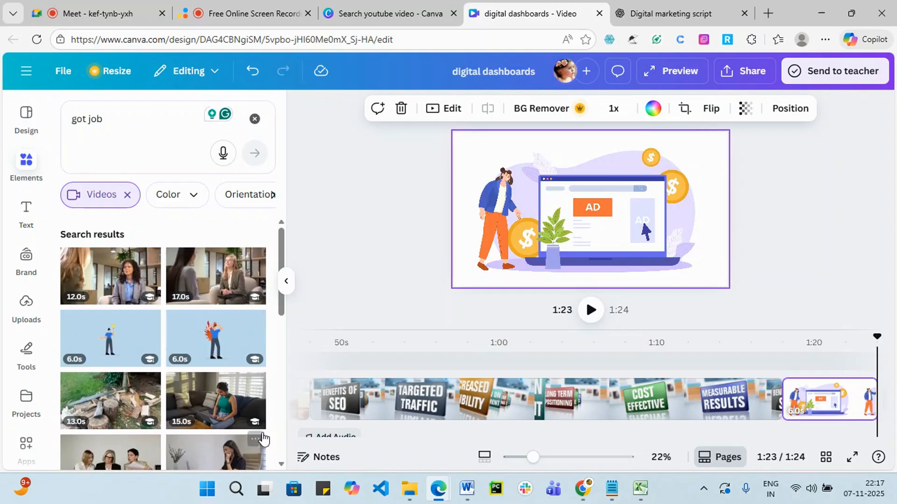
{"action": "scroll", "coordinate": [263, 438], "scroll_direction": "down", "scroll_amount": 4}
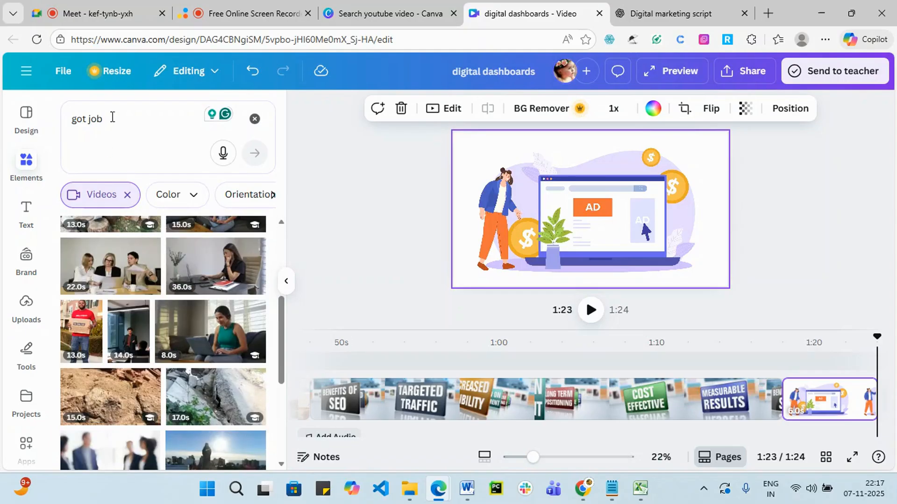
- Search the videos for "success" and add the 8-second clip of the cheering office team after the AD animation
{"action": "left_click_drag", "start_coordinate": [112, 117], "coordinate": [64, 116]}
{"action": "type", "text": "succe"}
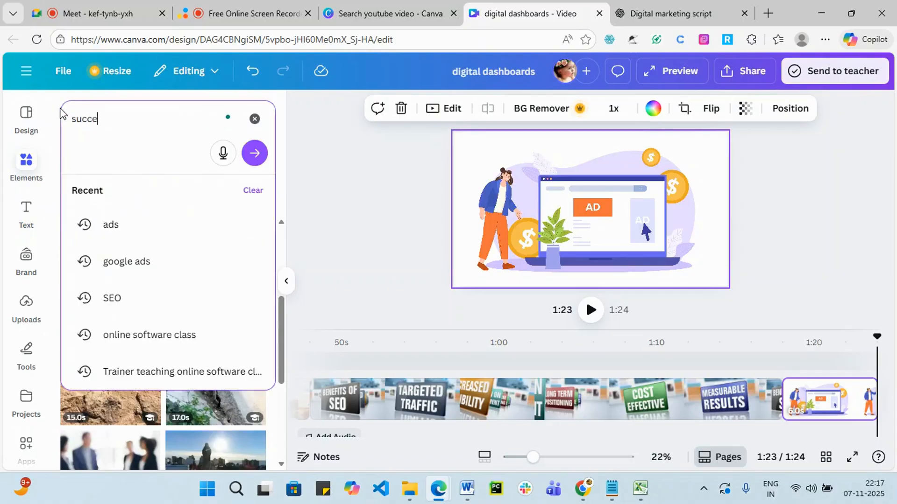
{"action": "type", "text": "ss"}
{"action": "key", "text": "Return"}
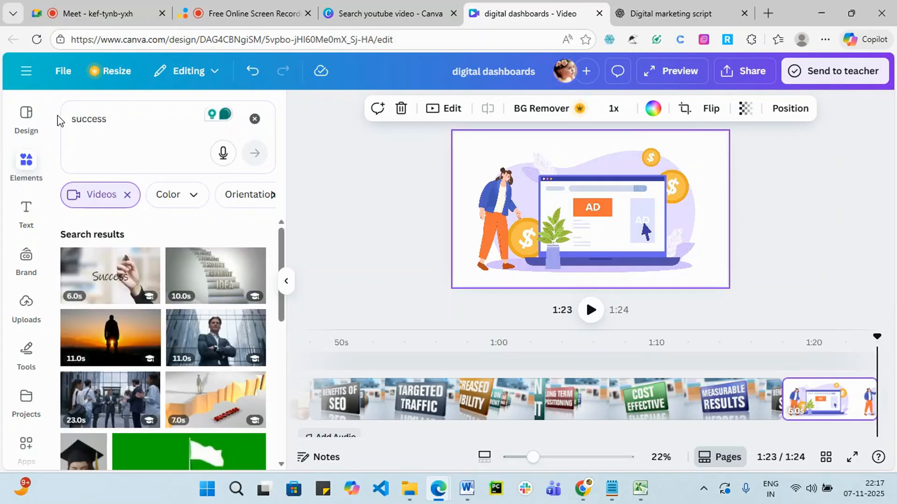
{"action": "scroll", "coordinate": [160, 311], "scroll_direction": "down", "scroll_amount": 2}
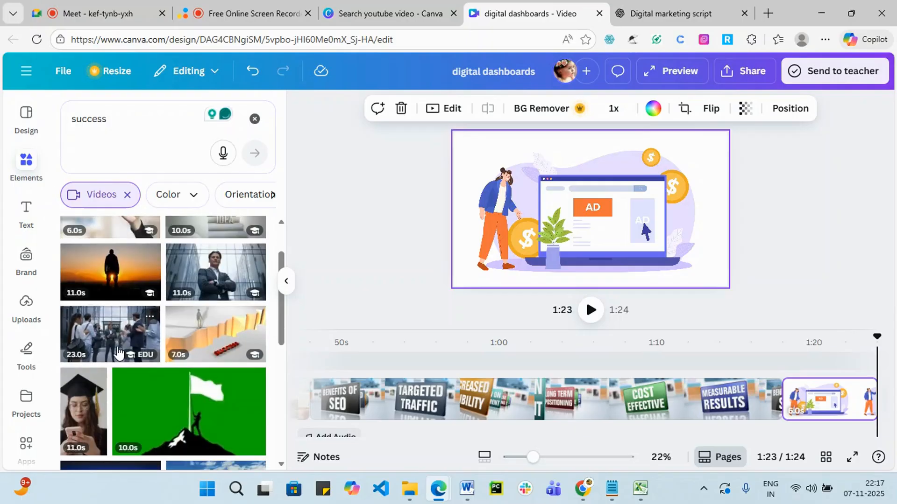
{"action": "scroll", "coordinate": [120, 355], "scroll_direction": "down", "scroll_amount": 4}
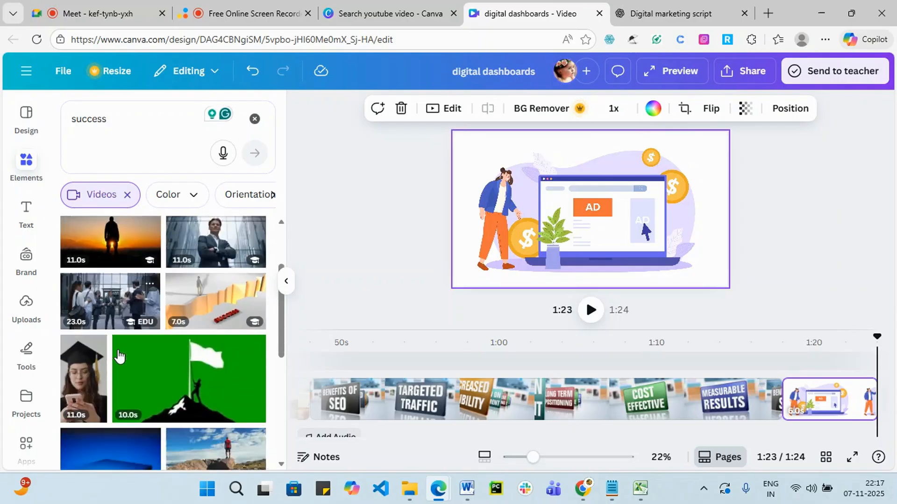
{"action": "scroll", "coordinate": [122, 372], "scroll_direction": "down", "scroll_amount": 5}
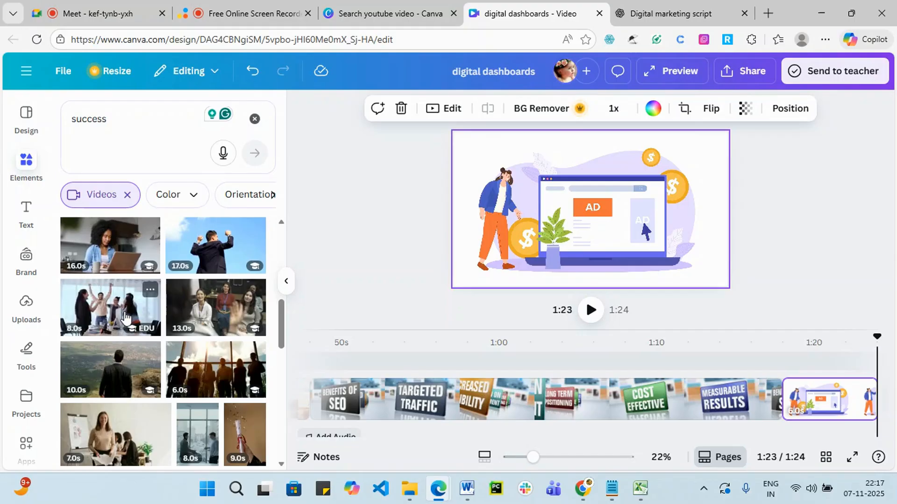
{"action": "left_click", "coordinate": [124, 318]}
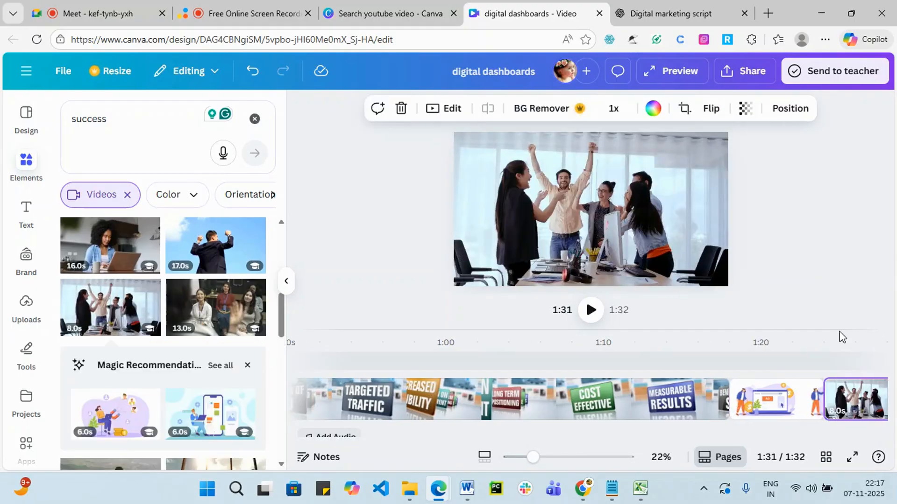
{"action": "scroll", "coordinate": [91, 293], "scroll_direction": "down", "scroll_amount": 2}
{"action": "scroll", "coordinate": [92, 292], "scroll_direction": "down", "scroll_amount": 5}
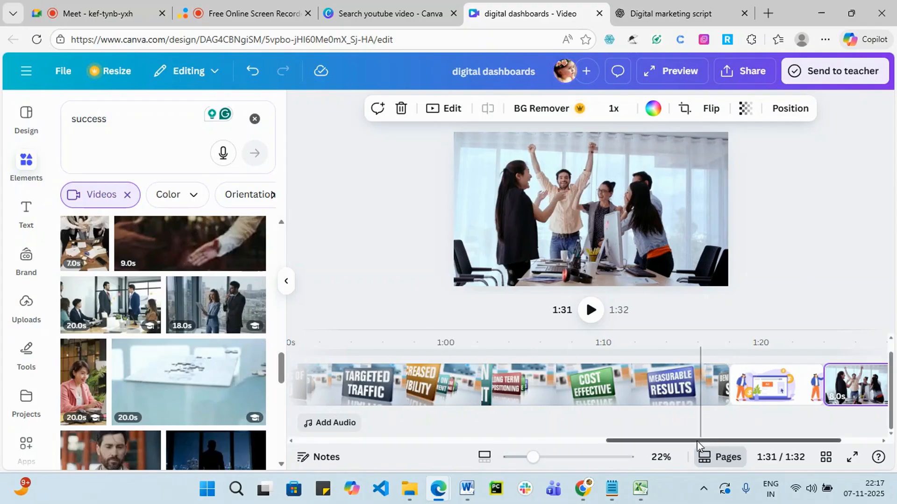
- Play the video from the beginning and trim the clip of the man holding a laptop outdoors to end at about 0:20
{"action": "left_click_drag", "start_coordinate": [694, 441], "coordinate": [103, 475]}
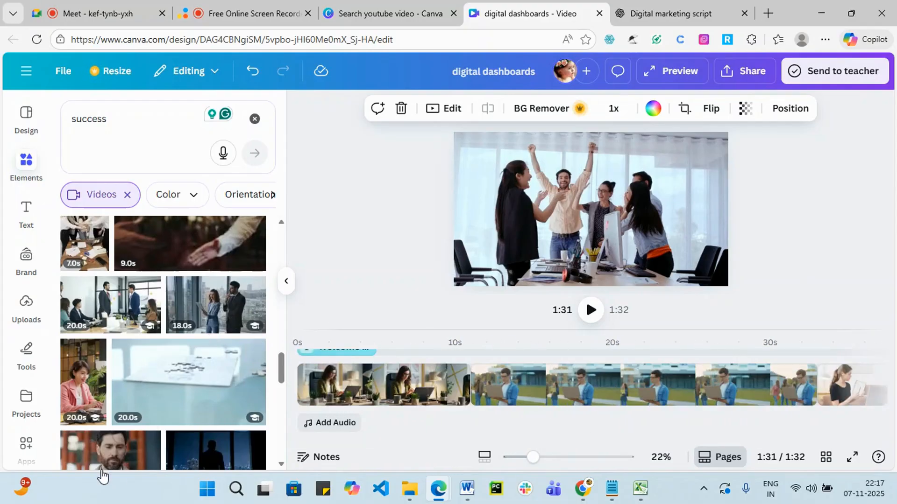
{"action": "left_click", "coordinate": [301, 394]}
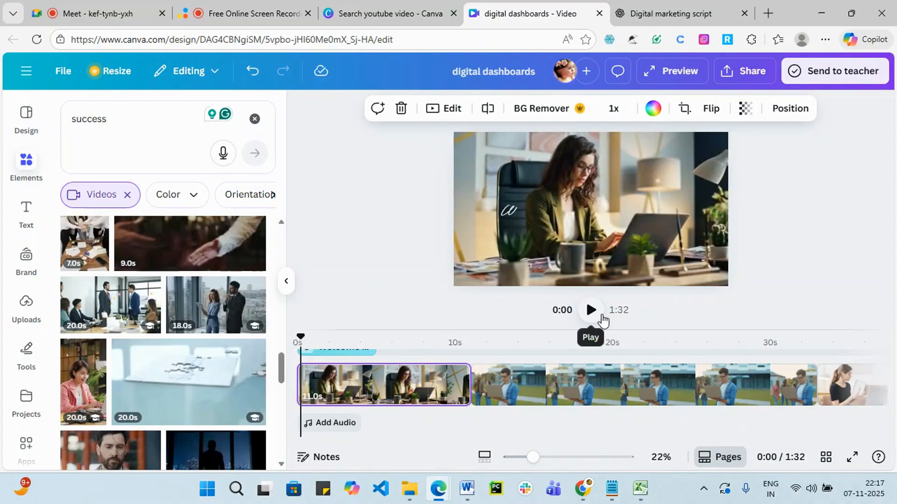
{"action": "left_click", "coordinate": [589, 311]}
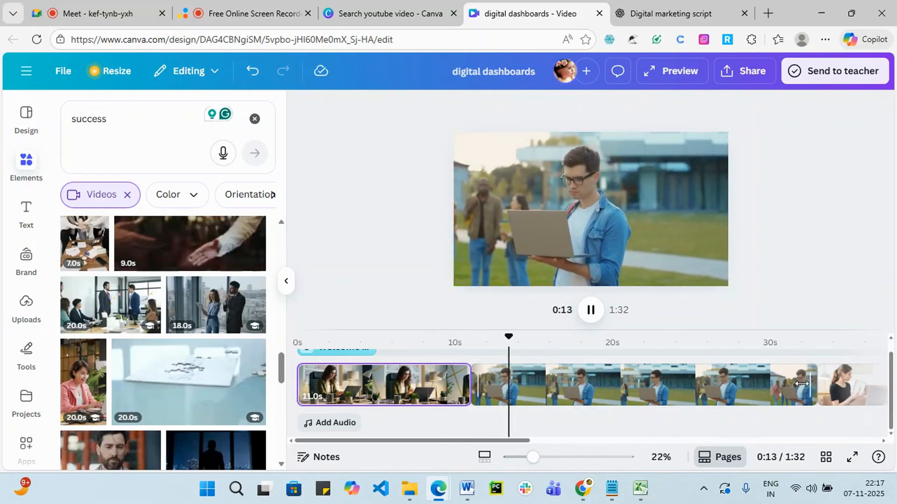
{"action": "left_click_drag", "start_coordinate": [816, 386], "coordinate": [602, 413]}
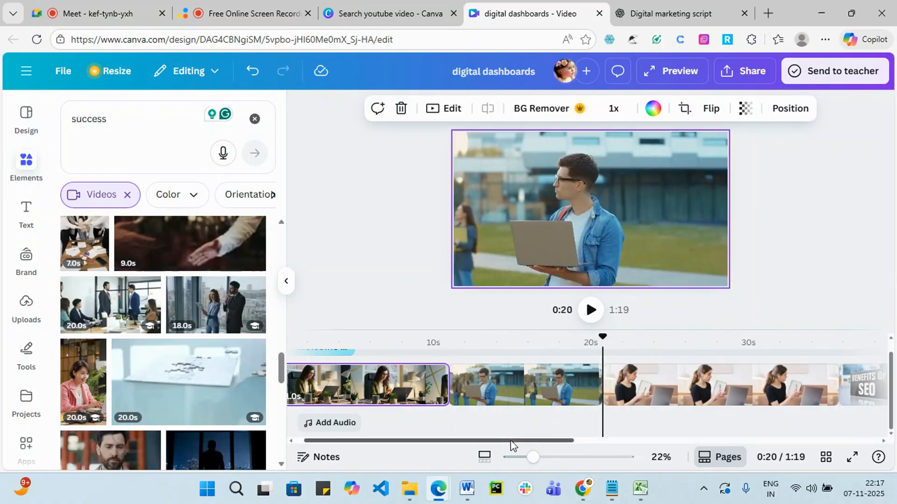
{"action": "left_click_drag", "start_coordinate": [512, 445], "coordinate": [454, 451]}
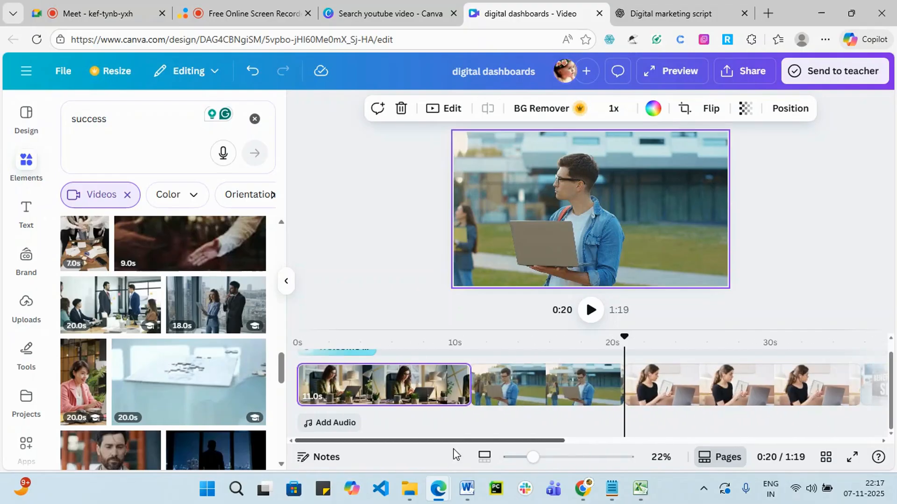
- Return the playhead to the start of the video and browse the audio library's voiceover and music options
{"action": "left_click", "coordinate": [300, 421]}
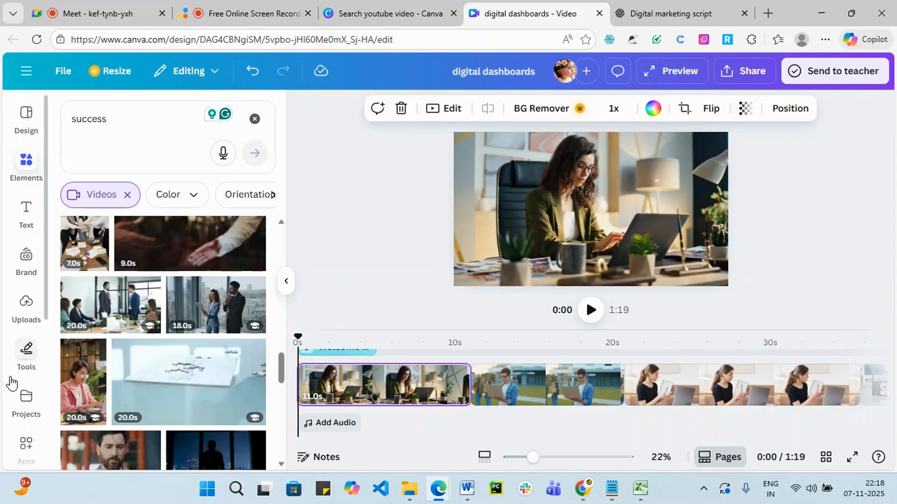
{"action": "scroll", "coordinate": [11, 383], "scroll_direction": "down", "scroll_amount": 4}
{"action": "scroll", "coordinate": [13, 384], "scroll_direction": "down", "scroll_amount": 2}
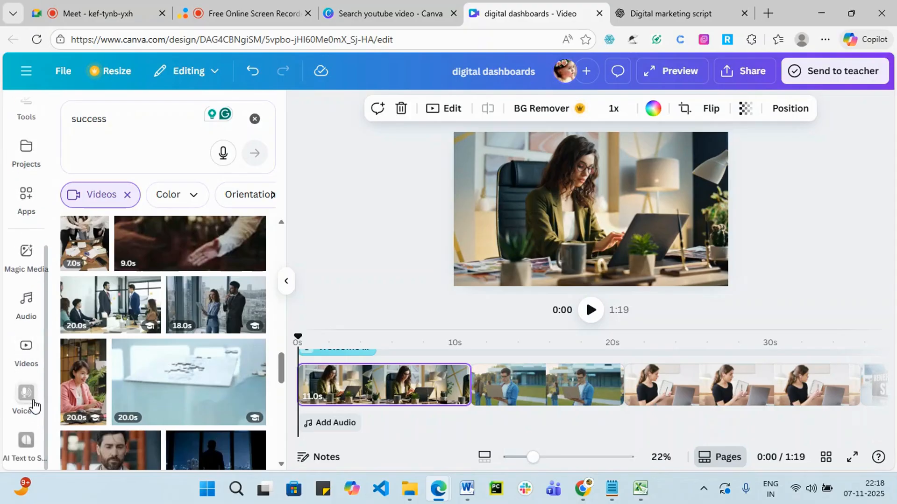
{"action": "left_click", "coordinate": [27, 301]}
{"action": "scroll", "coordinate": [148, 318], "scroll_direction": "down", "scroll_amount": 3}
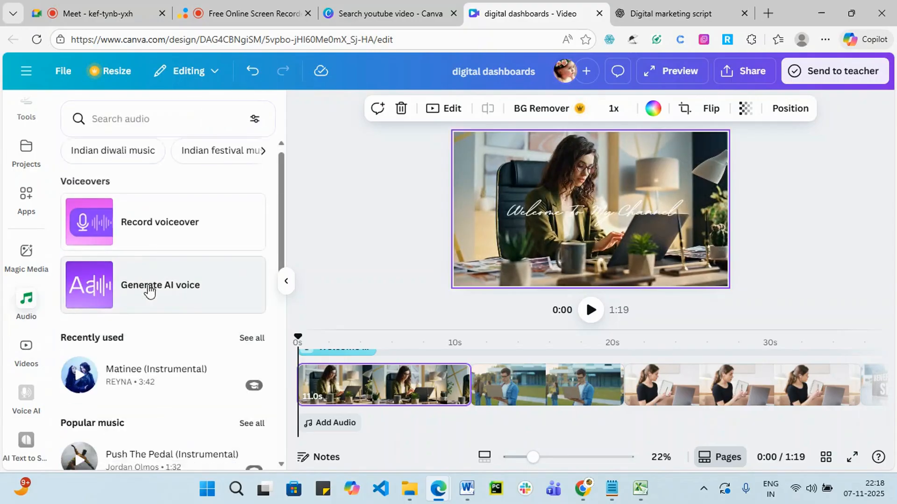
{"action": "scroll", "coordinate": [145, 343], "scroll_direction": "down", "scroll_amount": 4}
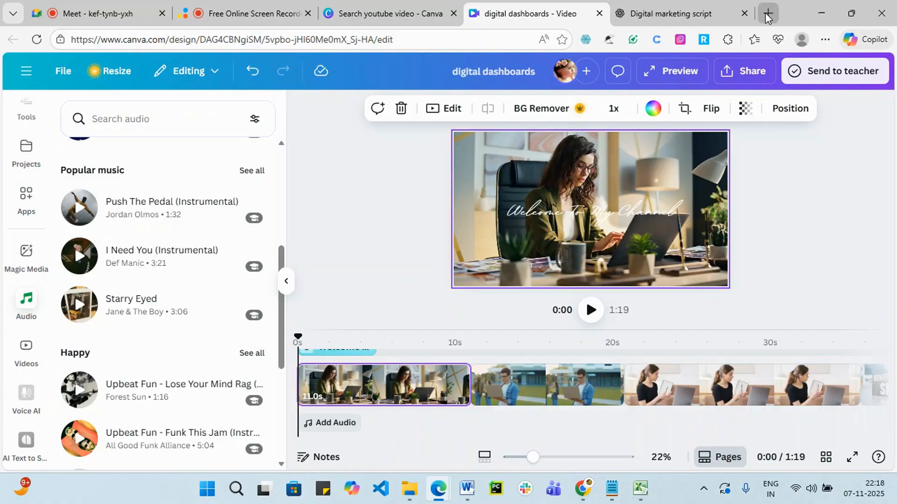
- Search the web in a new browser tab for "free music for youtube" and look through the results
{"action": "left_click", "coordinate": [767, 14]}
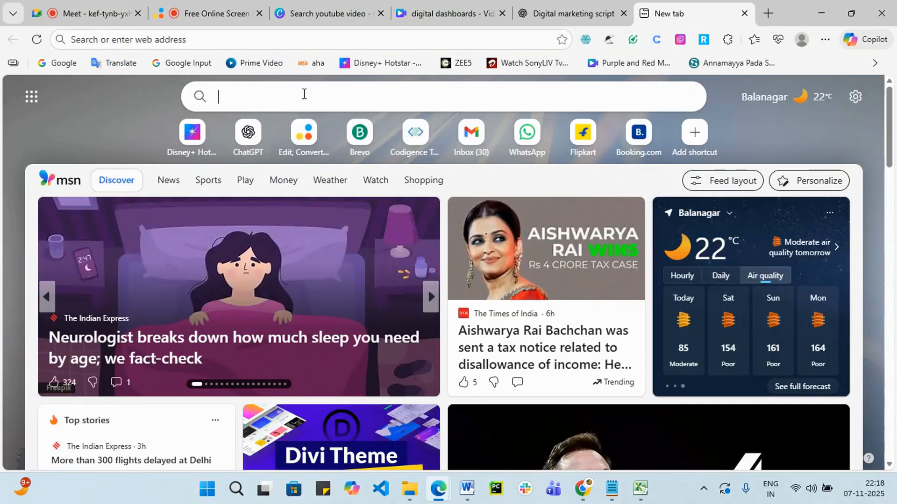
{"action": "type", "text": "free "}
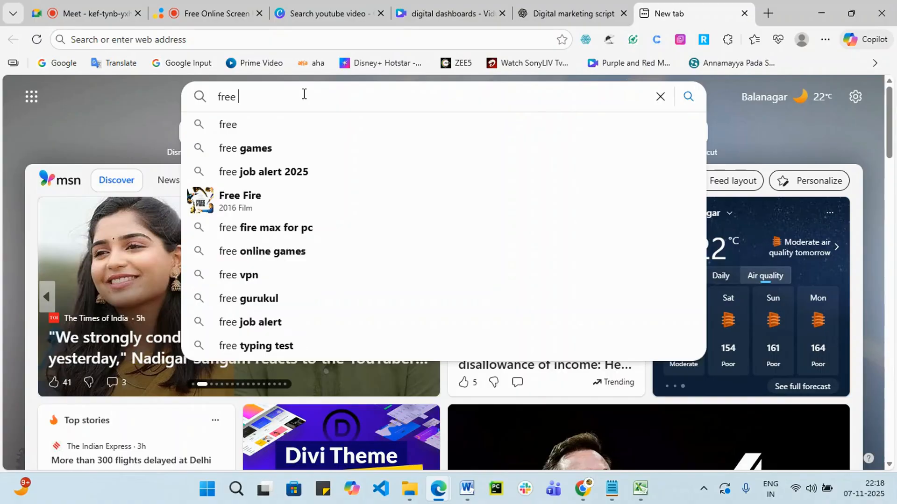
{"action": "type", "text": "music "}
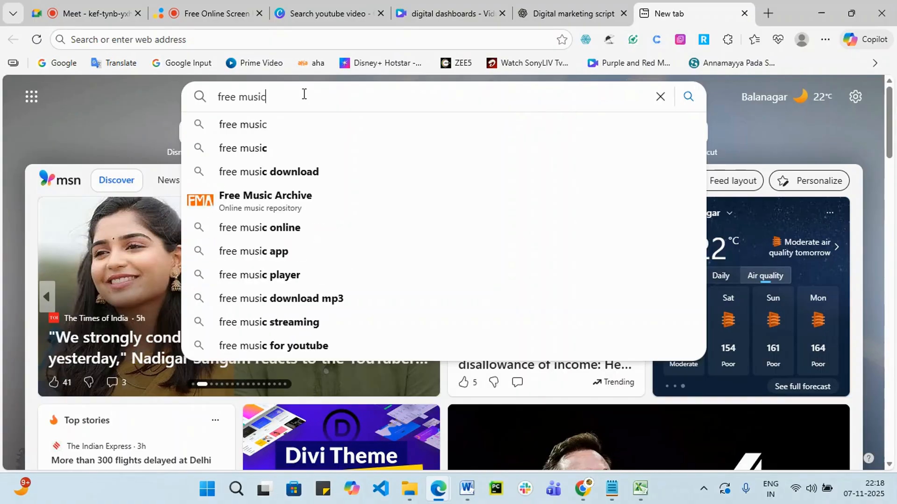
{"action": "type", "text": "roe"}
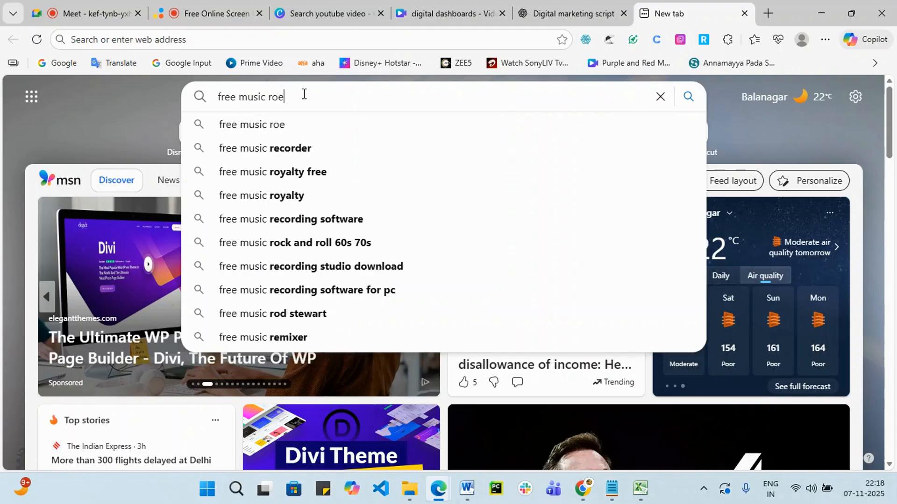
{"action": "key", "text": "BackSpace"}
{"action": "key", "text": "BackSpace"}
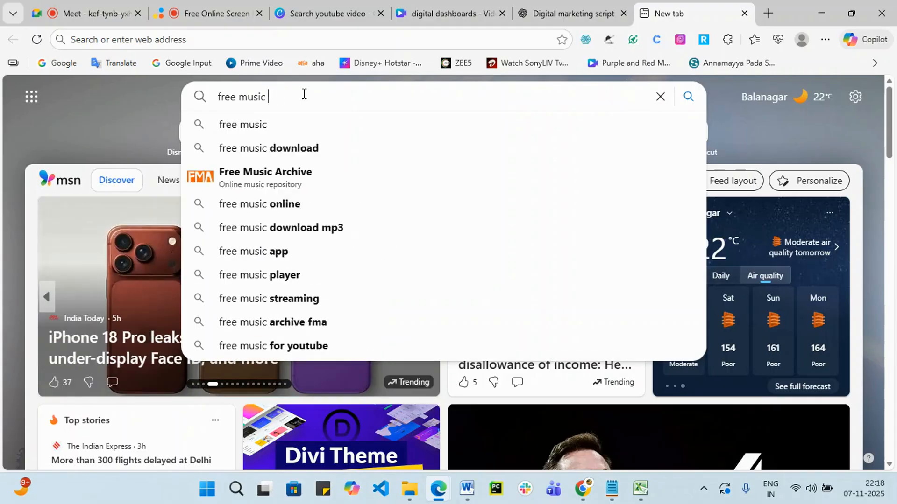
{"action": "type", "text": "for"}
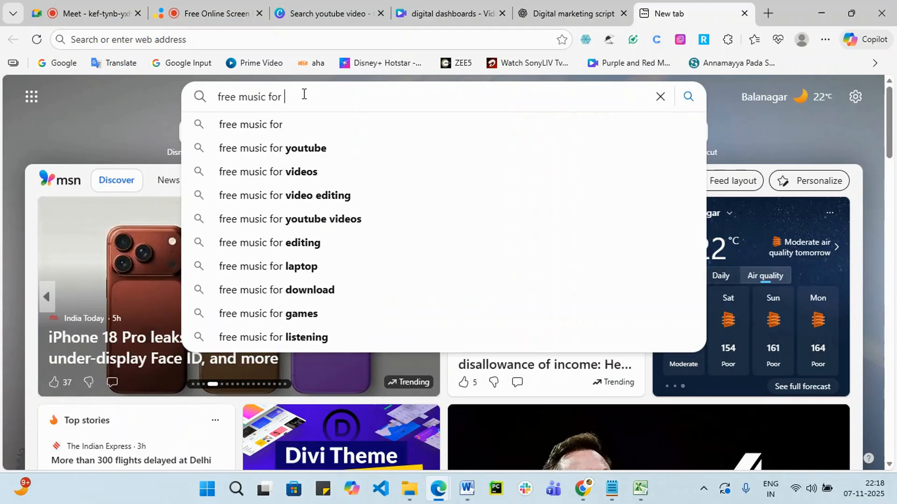
{"action": "key", "text": "Down"}
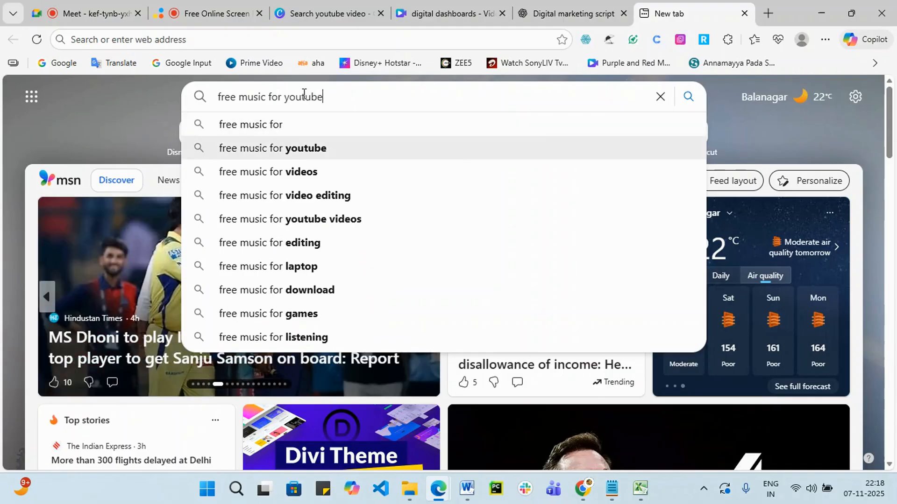
{"action": "key", "text": "Return"}
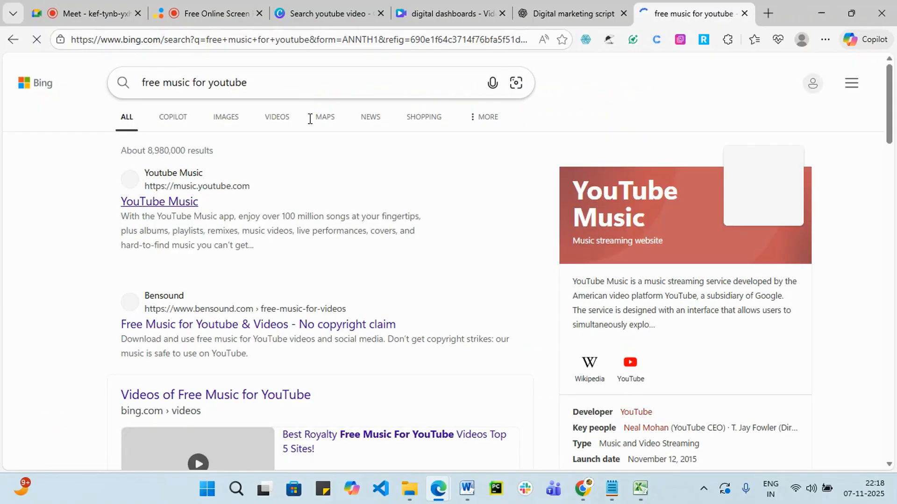
{"action": "scroll", "coordinate": [186, 235], "scroll_direction": "down", "scroll_amount": 4}
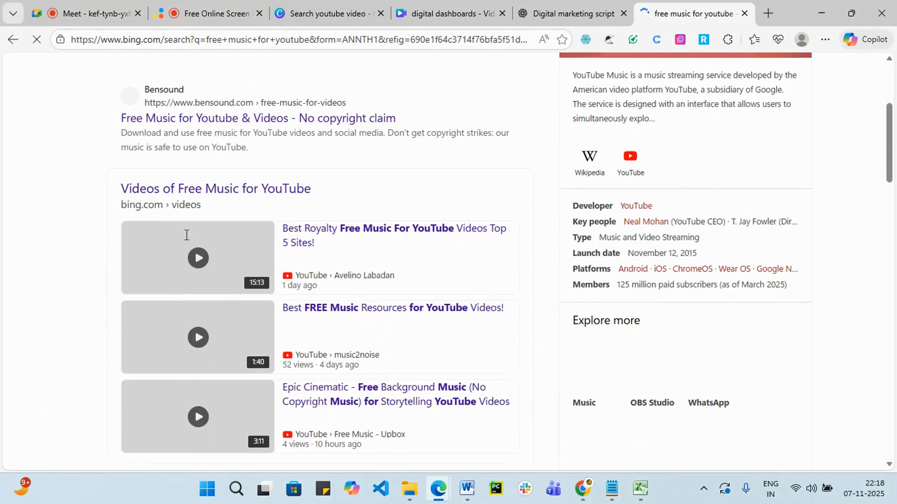
- Open Pixabay's Royalty Free Music Download page from the search results in a new tab
{"action": "scroll", "coordinate": [186, 238], "scroll_direction": "down", "scroll_amount": 10}
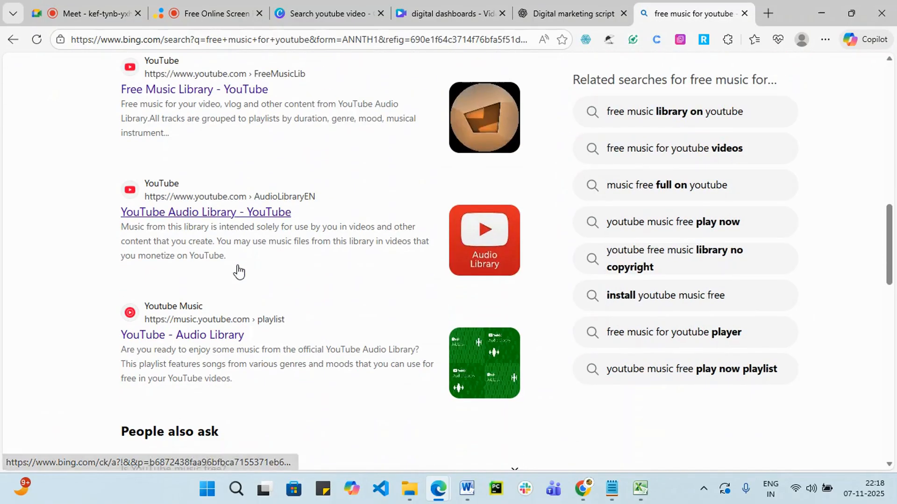
{"action": "scroll", "coordinate": [239, 271], "scroll_direction": "down", "scroll_amount": 8}
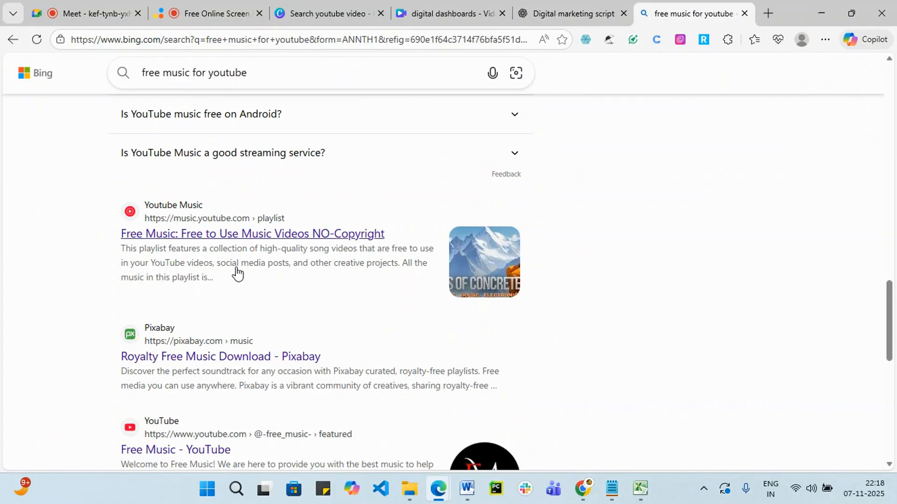
{"action": "scroll", "coordinate": [237, 273], "scroll_direction": "down", "scroll_amount": 1}
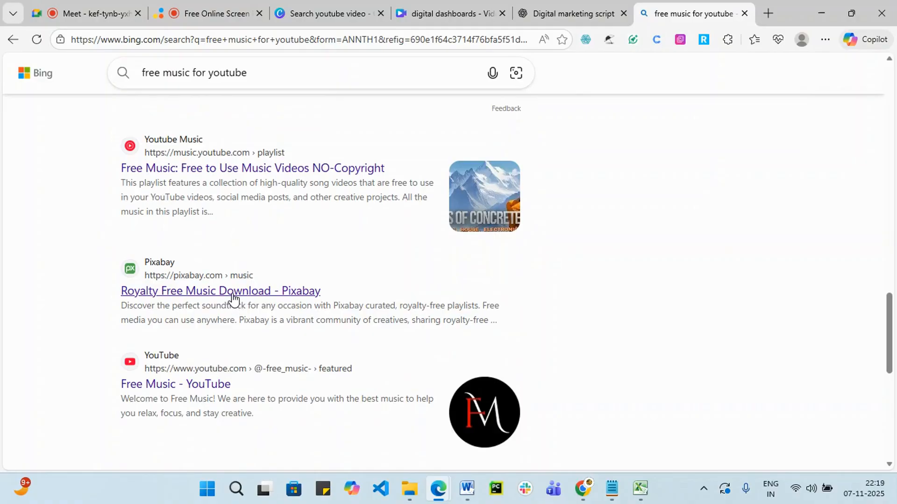
{"action": "right_click", "coordinate": [232, 299]}
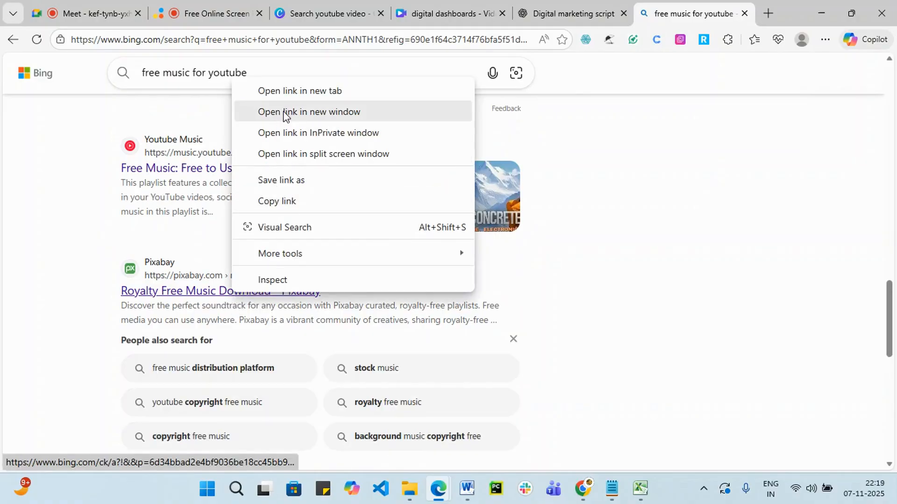
{"action": "left_click", "coordinate": [302, 91]}
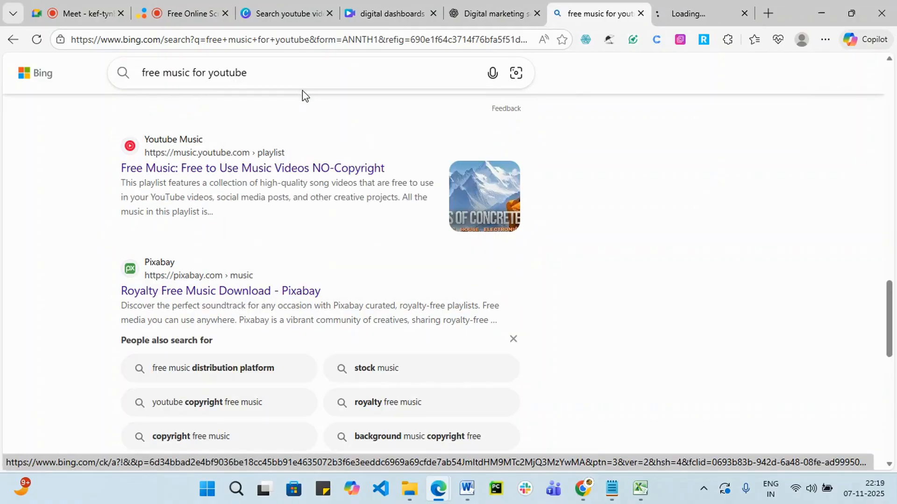
{"action": "left_click", "coordinate": [663, 7]}
- Look through the royalty-free music tracks offered on the Pixabay page
{"action": "scroll", "coordinate": [334, 319], "scroll_direction": "down", "scroll_amount": 4}
{"action": "scroll", "coordinate": [273, 178], "scroll_direction": "up", "scroll_amount": 4}
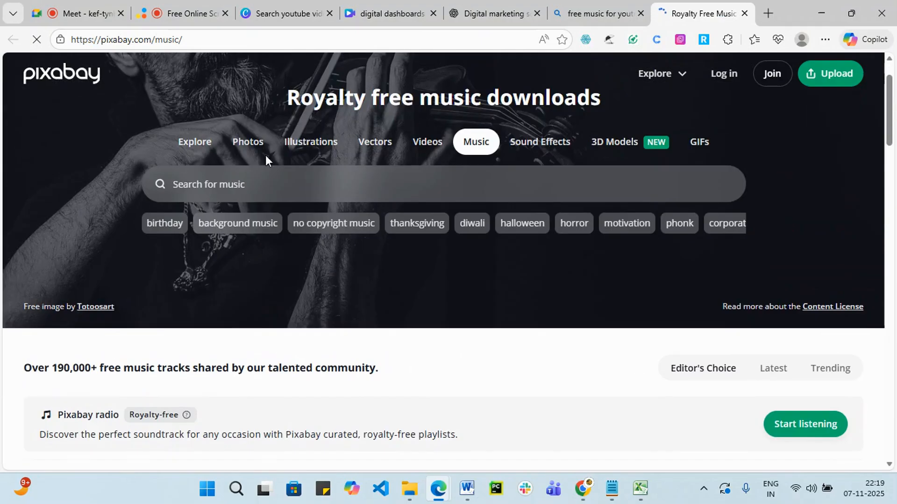
{"action": "left_click", "coordinate": [230, 181]}
{"action": "scroll", "coordinate": [220, 265], "scroll_direction": "down", "scroll_amount": 1}
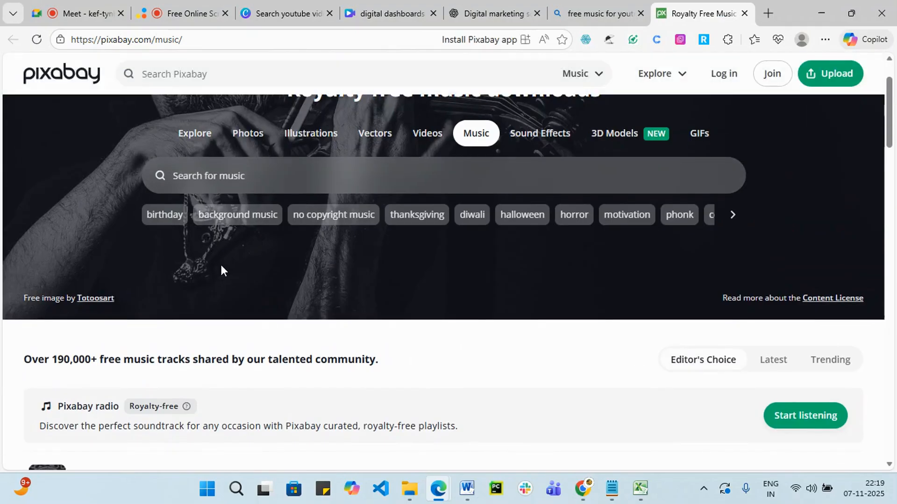
{"action": "scroll", "coordinate": [225, 275], "scroll_direction": "down", "scroll_amount": 8}
{"action": "scroll", "coordinate": [91, 260], "scroll_direction": "down", "scroll_amount": 1}
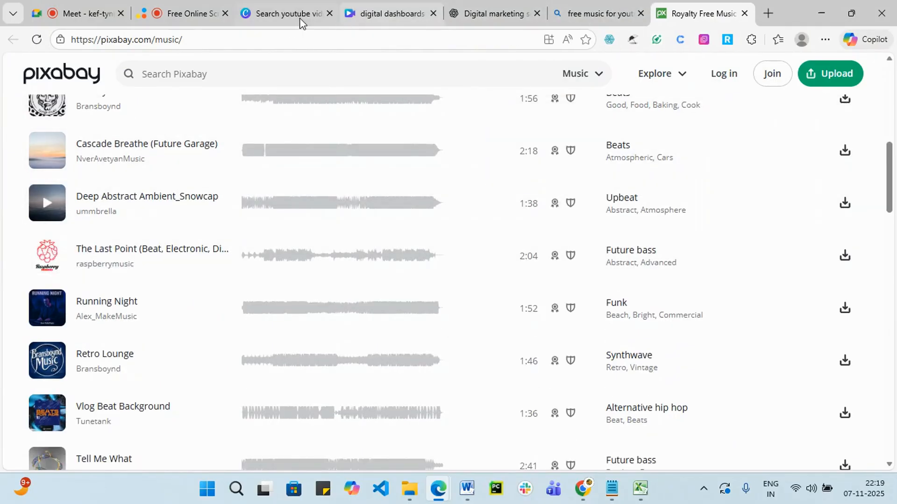
- Switch back to the Canva video and add the Happy music track Cartoon Ukulele after previewing it, keeping a single copy on the timeline
{"action": "left_click", "coordinate": [363, 14]}
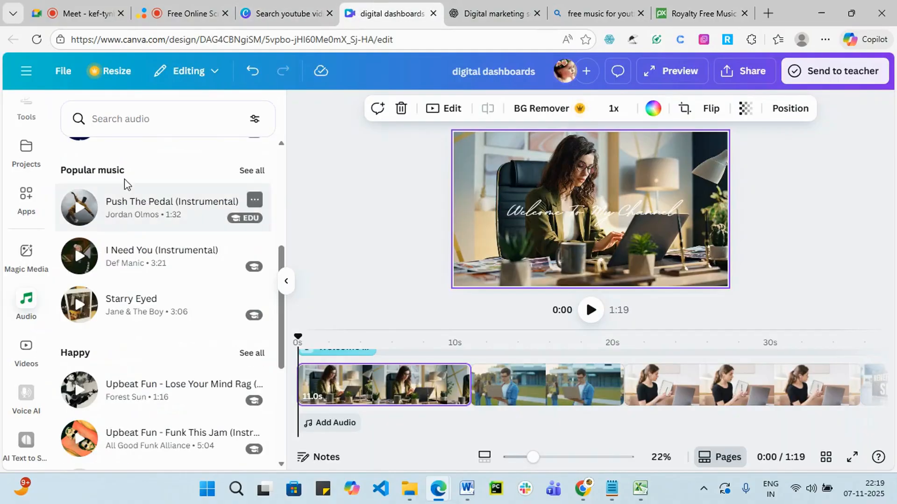
{"action": "scroll", "coordinate": [125, 346], "scroll_direction": "down", "scroll_amount": 3}
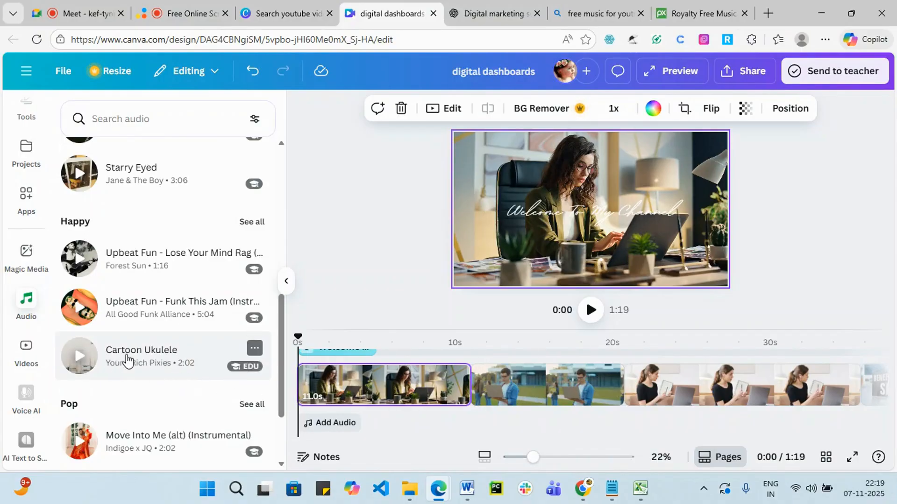
{"action": "left_click", "coordinate": [84, 368]}
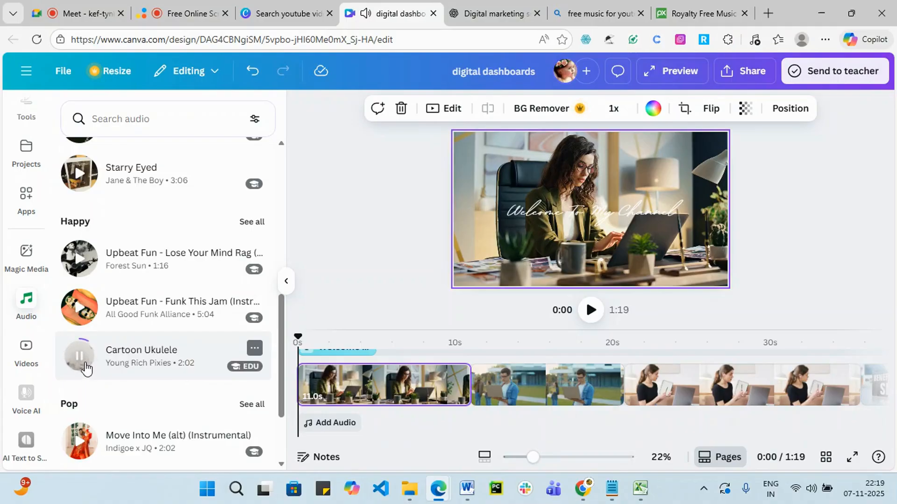
{"action": "left_click", "coordinate": [79, 359]}
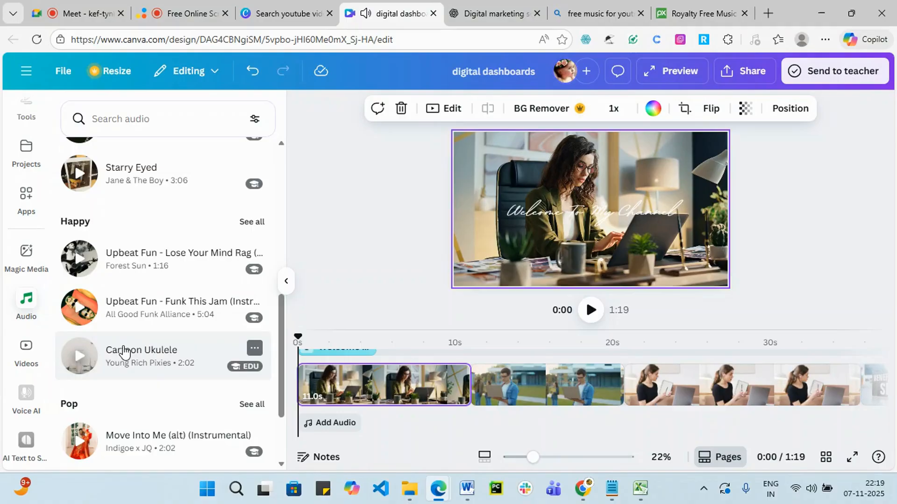
{"action": "left_click", "coordinate": [124, 353]}
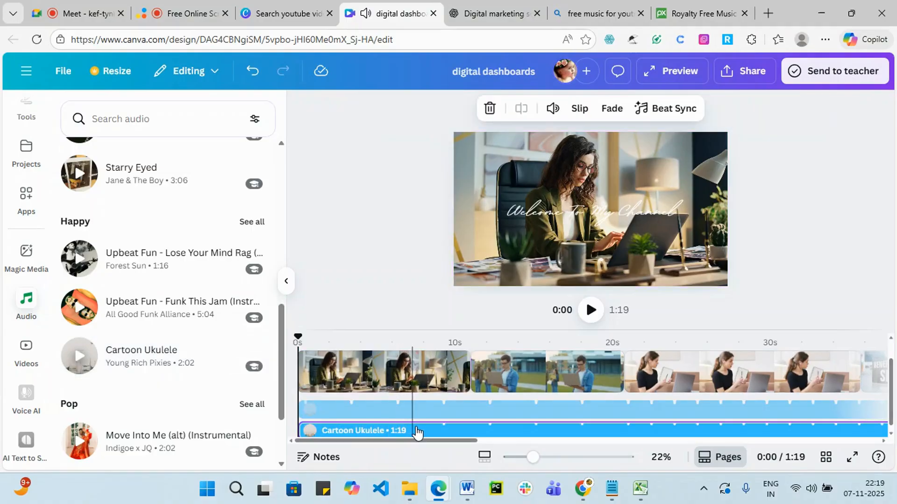
{"action": "right_click", "coordinate": [417, 432]}
{"action": "left_click", "coordinate": [435, 291]}
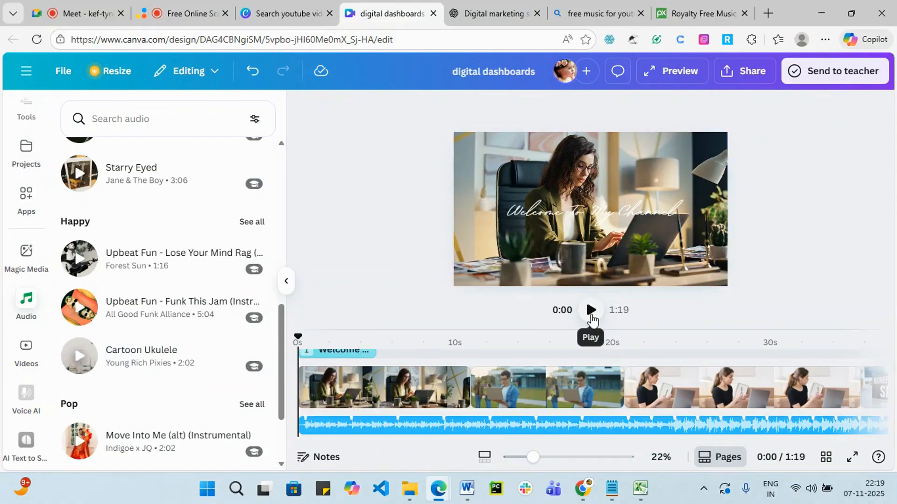
- Delete the Cartoon Ukulele track after a short playback of the video and close the Pixabay page
{"action": "left_click", "coordinate": [591, 310]}
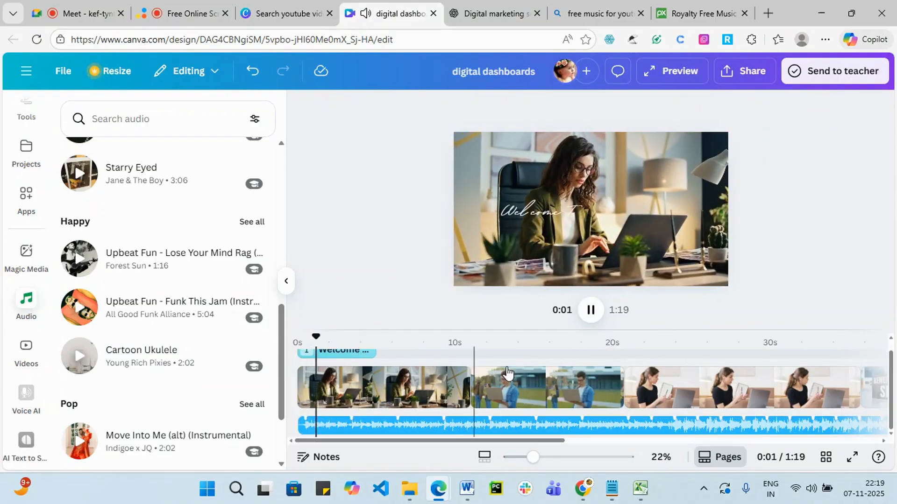
{"action": "left_click", "coordinate": [591, 311]}
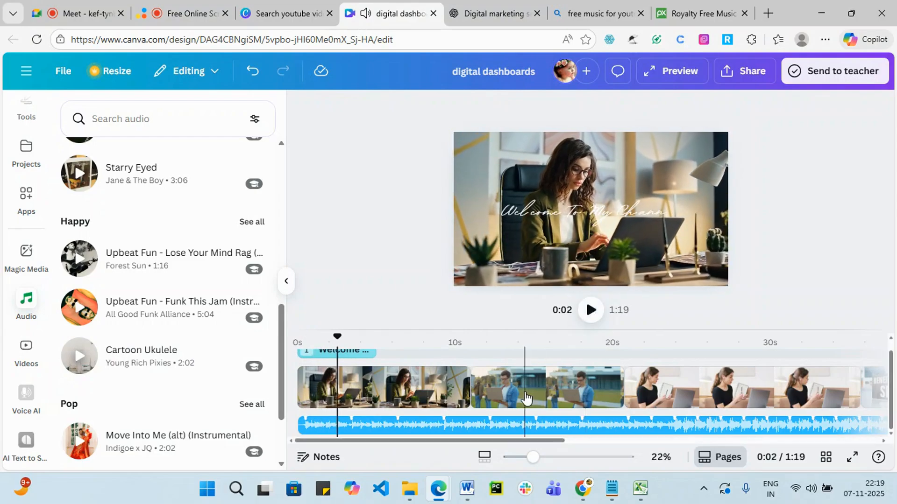
{"action": "left_click", "coordinate": [496, 426]}
{"action": "right_click", "coordinate": [496, 426]}
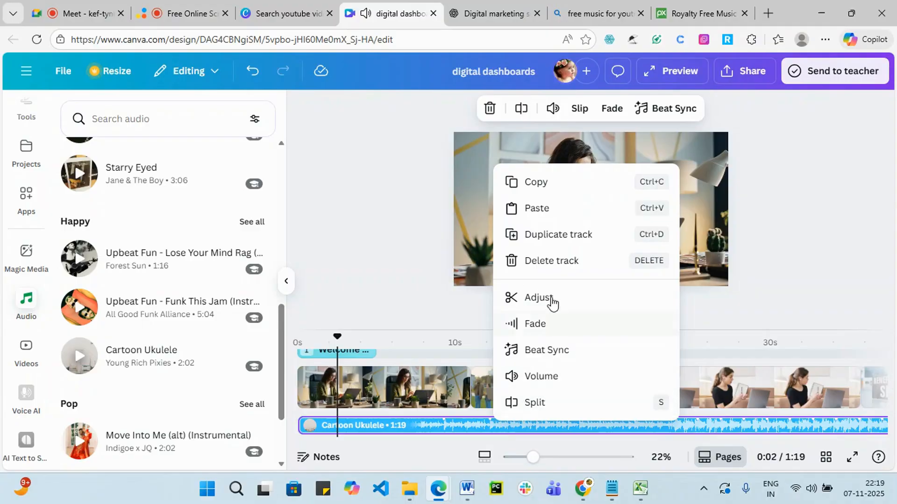
{"action": "left_click", "coordinate": [555, 262]}
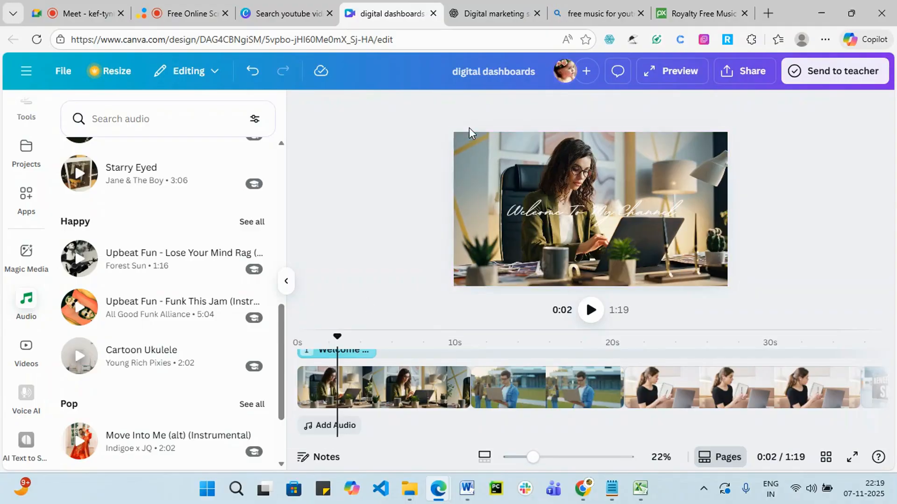
{"action": "left_click", "coordinate": [744, 14]}
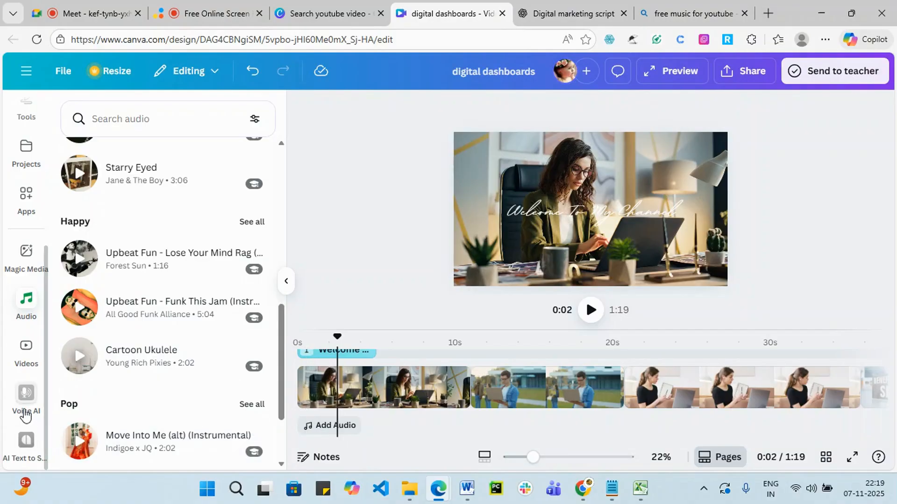
- Open Canva's Voice AI app and copy the Scene 1 voiceover lines from the ChatGPT script
{"action": "left_click", "coordinate": [26, 413]}
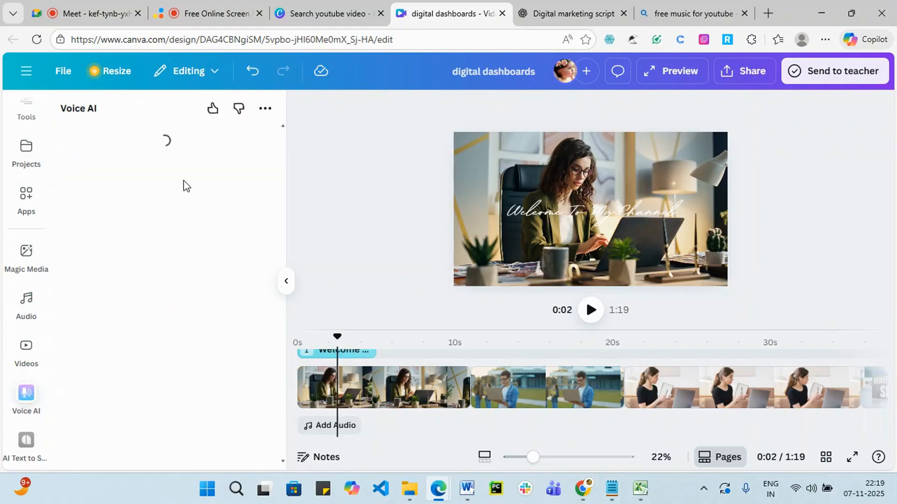
{"action": "left_click", "coordinate": [574, 19]}
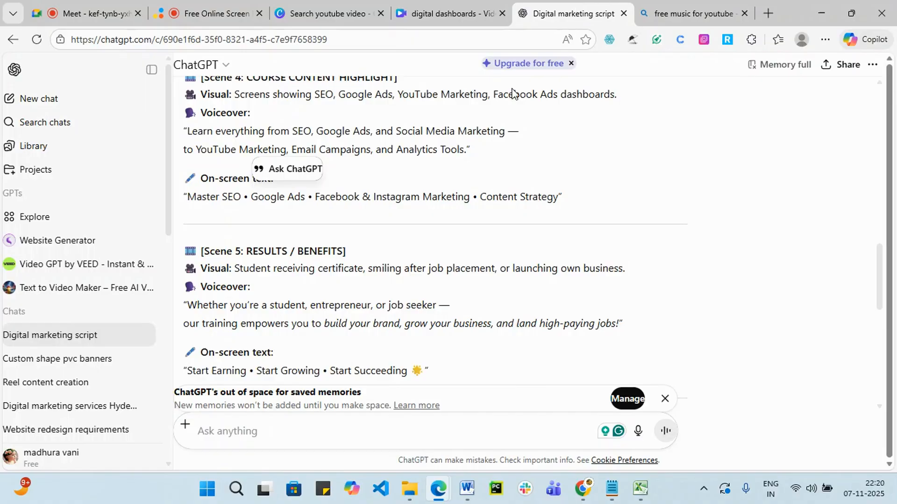
{"action": "scroll", "coordinate": [327, 299], "scroll_direction": "up", "scroll_amount": 3}
{"action": "scroll", "coordinate": [317, 309], "scroll_direction": "up", "scroll_amount": 10}
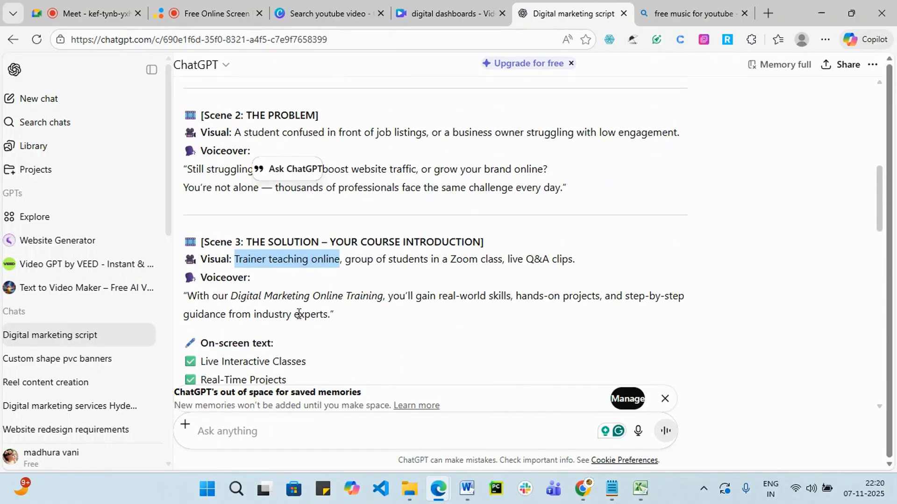
{"action": "scroll", "coordinate": [259, 285], "scroll_direction": "up", "scroll_amount": 4}
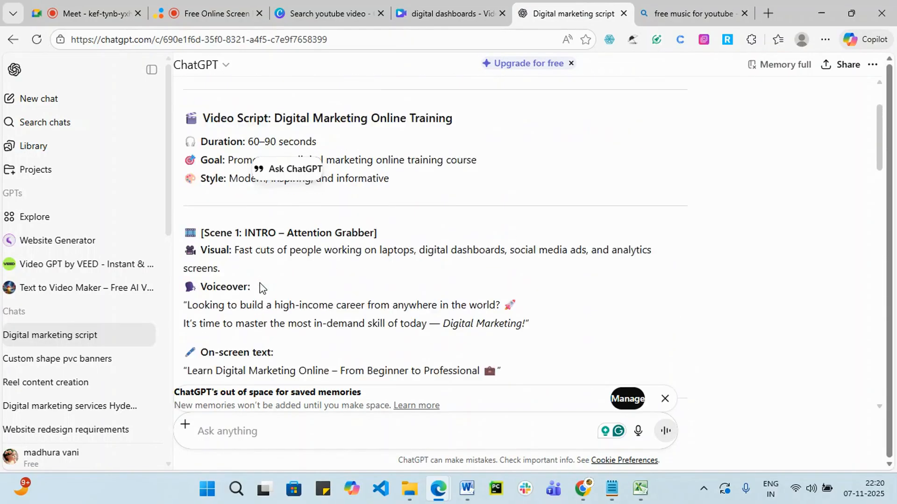
{"action": "left_click_drag", "start_coordinate": [185, 257], "coordinate": [525, 277]}
{"action": "key", "text": "ctrl+c"}
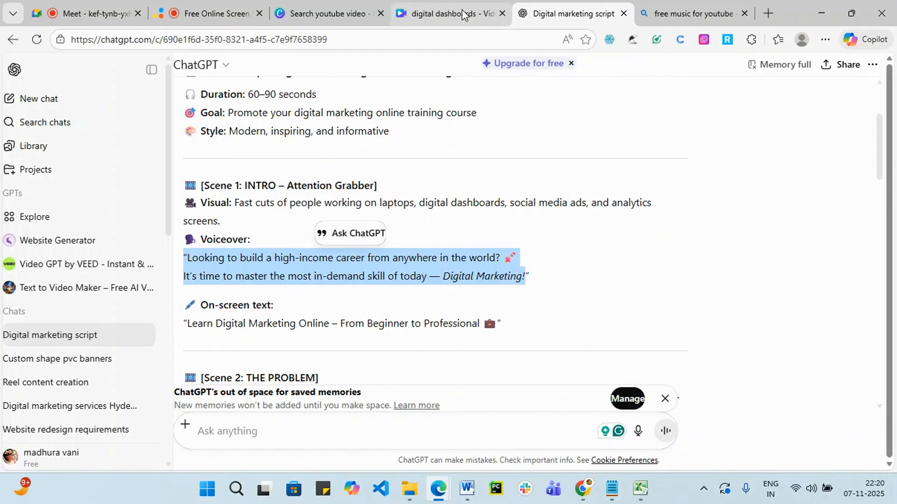
- Switch from Voice AI to Canva's AI Text to Speech app and paste the Scene 1 voiceover without its opening quotation mark and rocket emoji
{"action": "left_click", "coordinate": [462, 14]}
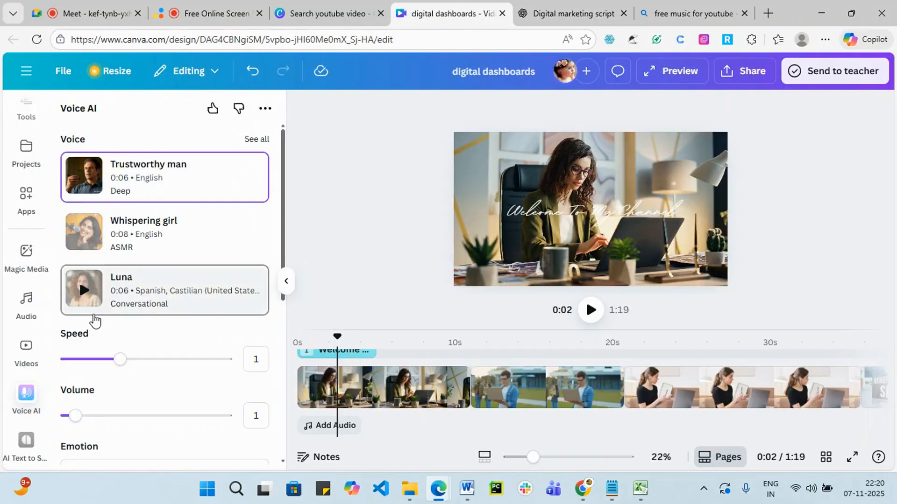
{"action": "left_click", "coordinate": [18, 401]}
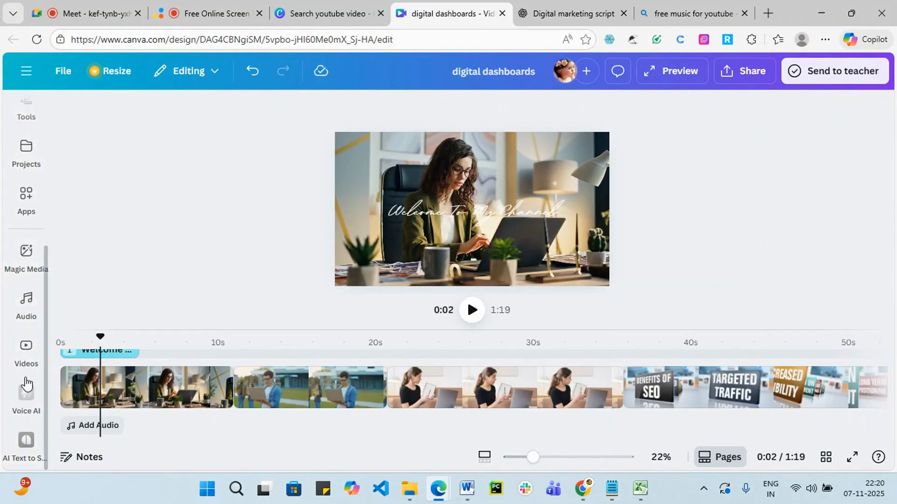
{"action": "left_click", "coordinate": [27, 449]}
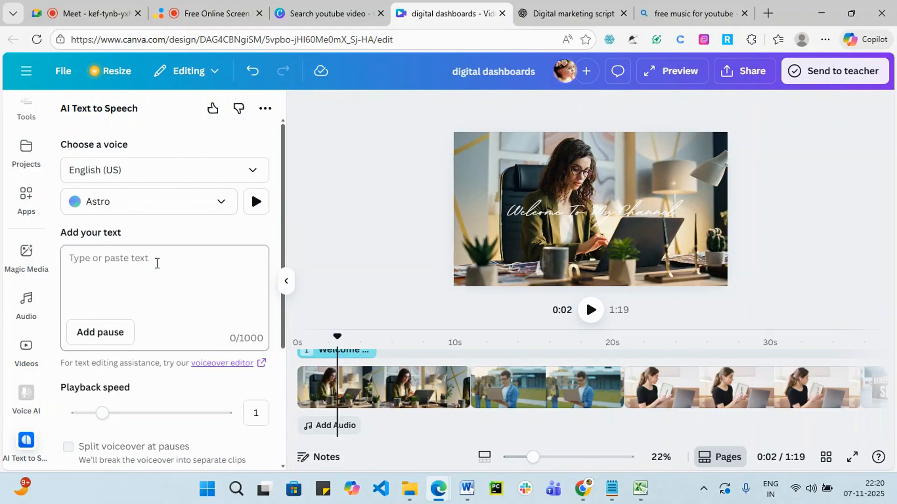
{"action": "left_click", "coordinate": [150, 280]}
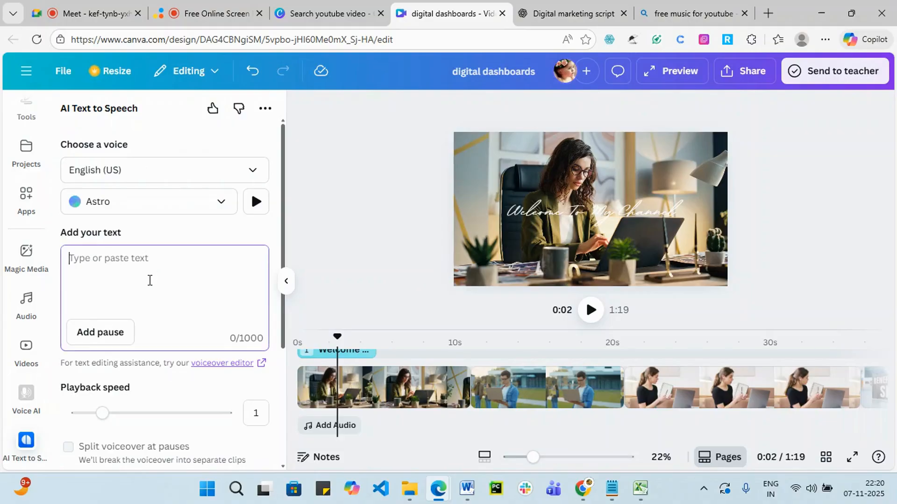
{"action": "key", "text": "ctrl+v"}
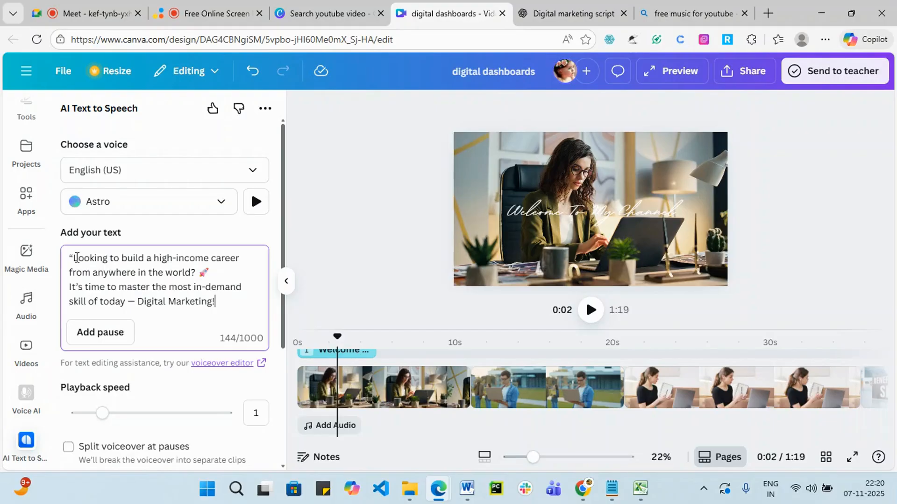
{"action": "key", "text": "BackSpace"}
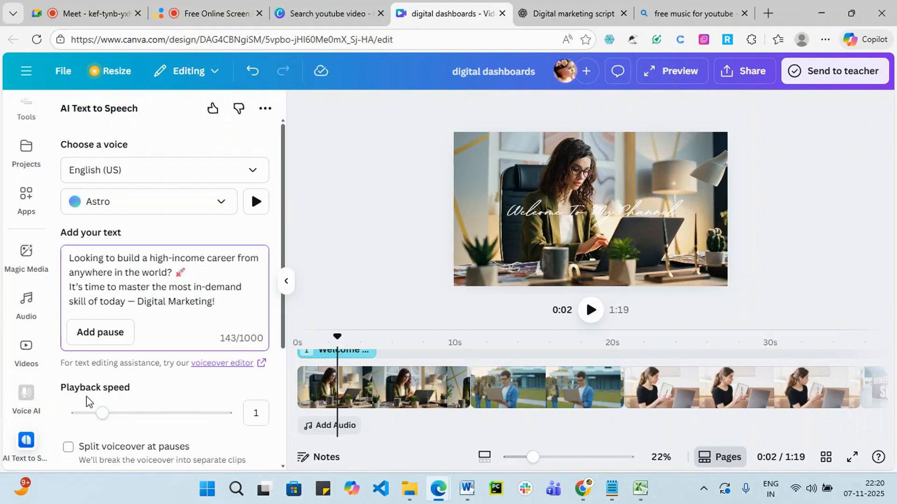
{"action": "left_click", "coordinate": [208, 274]}
{"action": "key", "text": "BackSpace"}
- Copy the Scene 2 voiceover lines from the ChatGPT script and paste them below the Scene 1 text, separated by a blank line
{"action": "left_click", "coordinate": [514, 21]}
{"action": "scroll", "coordinate": [373, 302], "scroll_direction": "down", "scroll_amount": 5}
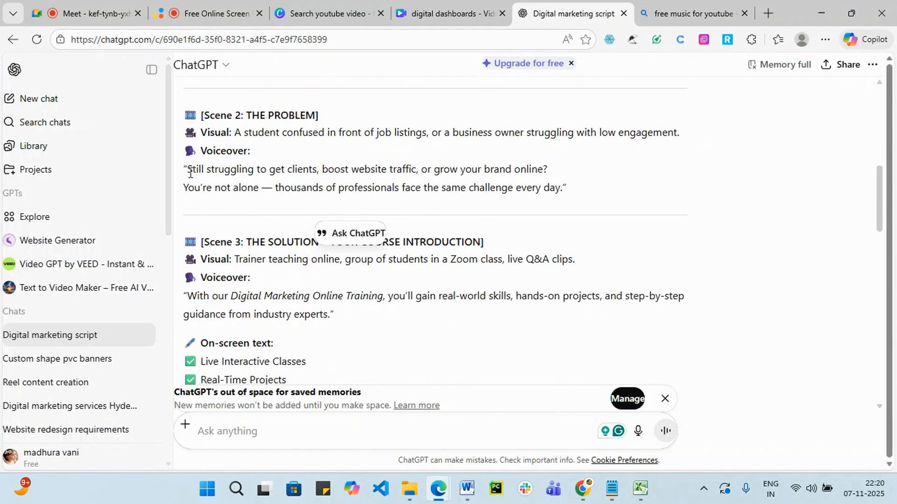
{"action": "left_click_drag", "start_coordinate": [187, 169], "coordinate": [563, 186]}
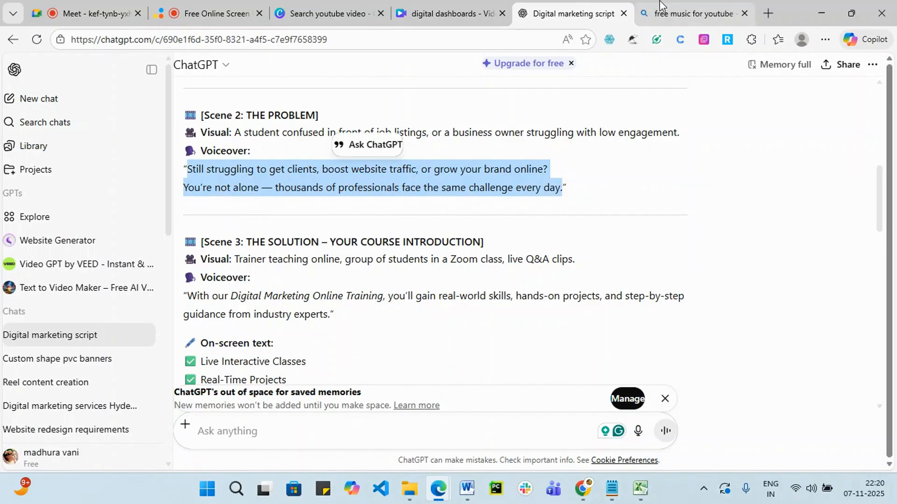
{"action": "left_click", "coordinate": [441, 9]}
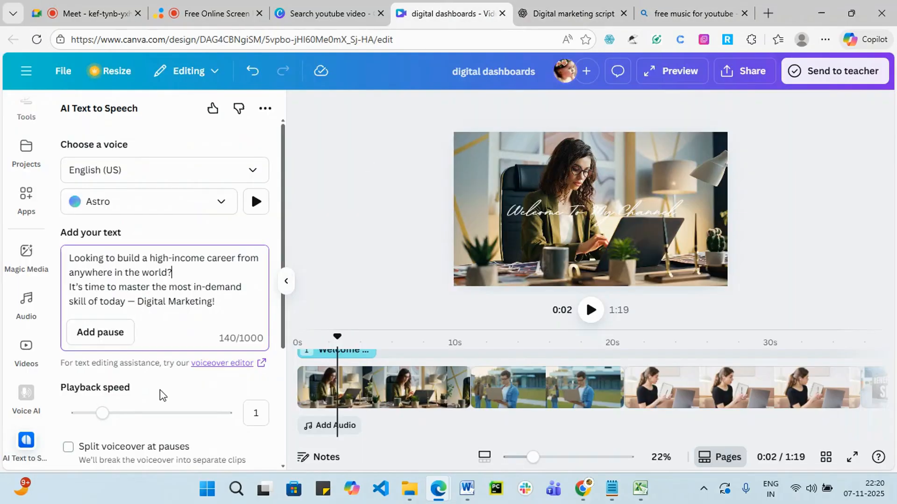
{"action": "key", "text": "Return"}
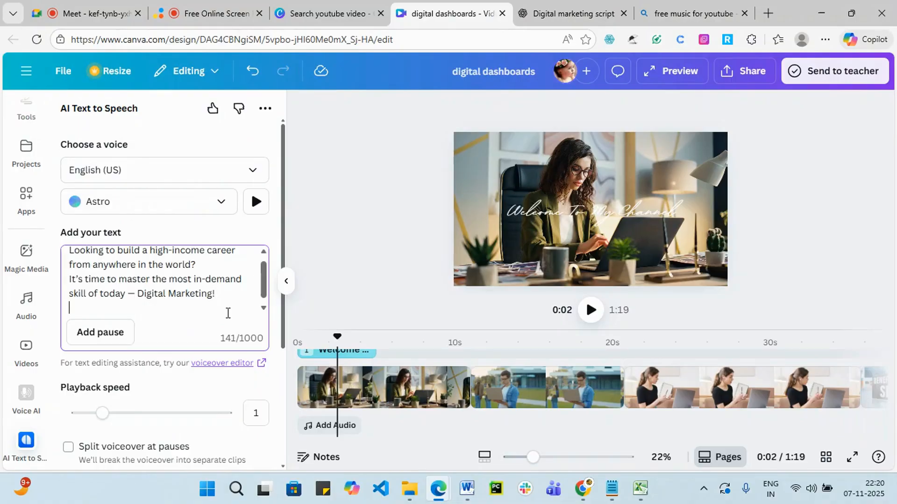
{"action": "key", "text": "Return"}
{"action": "key", "text": "ctrl+v"}
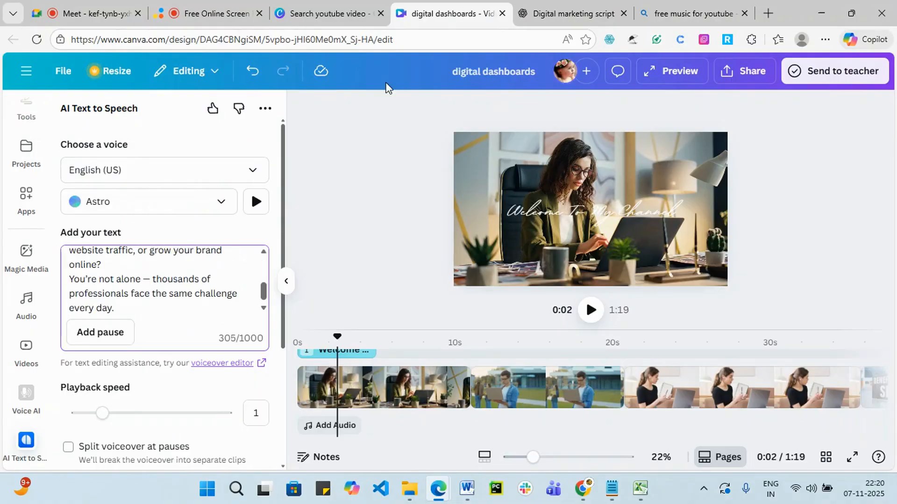
- Copy the Scene 3 voiceover lines from the ChatGPT script and paste them on a new line below the Scene 2 text in AI Text to Speech
{"action": "left_click", "coordinate": [533, 13]}
{"action": "scroll", "coordinate": [284, 234], "scroll_direction": "down", "scroll_amount": 3}
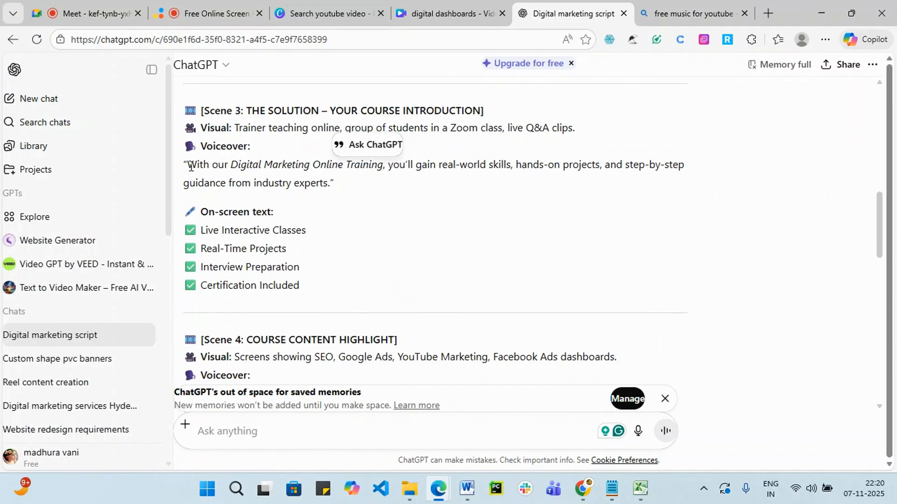
{"action": "left_click_drag", "start_coordinate": [191, 167], "coordinate": [339, 186]}
{"action": "key", "text": "ctrl+c"}
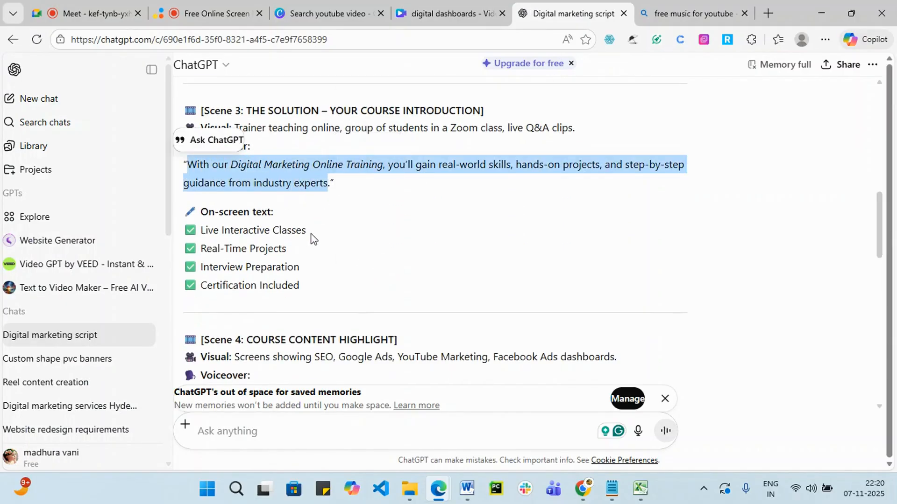
{"action": "left_click", "coordinate": [437, 12]}
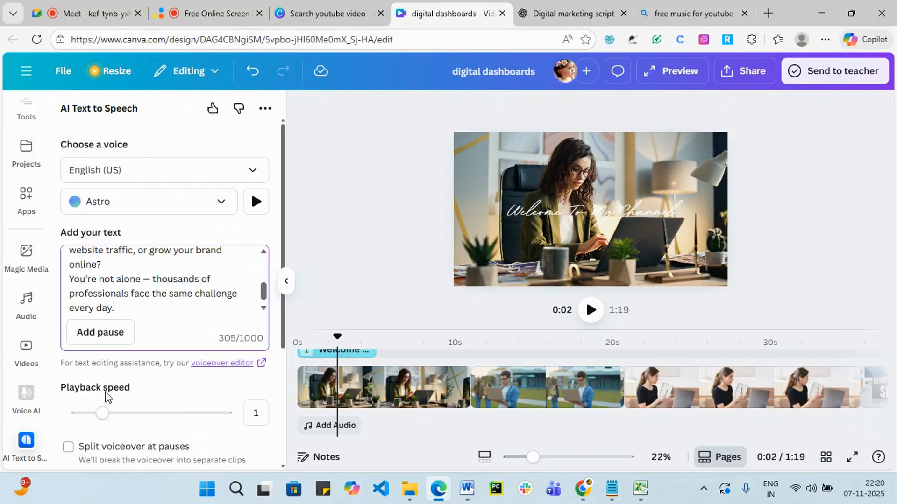
{"action": "key", "text": "Return"}
{"action": "key", "text": "Return"}
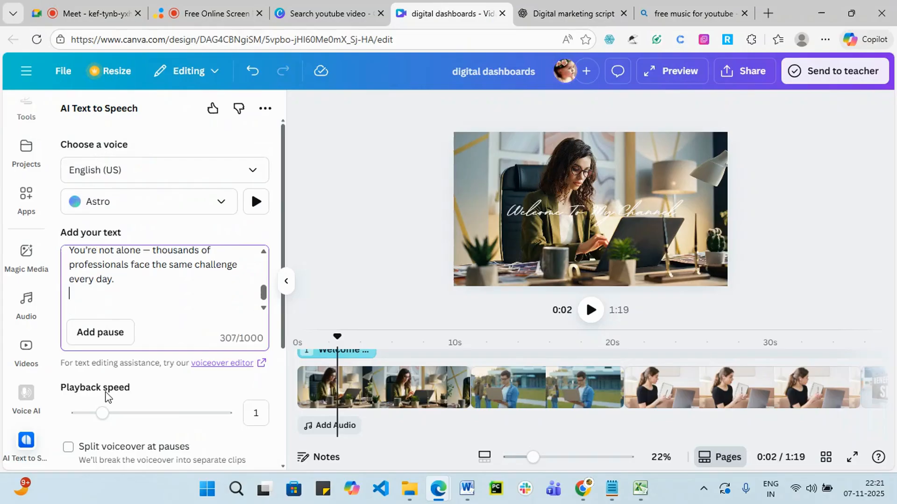
{"action": "key", "text": "ctrl+v"}
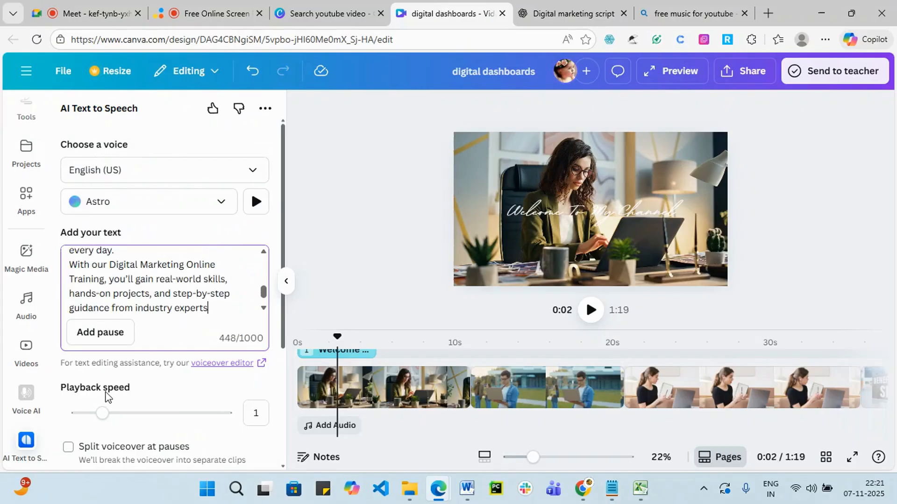
- Copy the Scene 4 voiceover lines from the ChatGPT script and paste them below the Scene 3 text in Canva's AI Text to Speech
{"action": "left_click", "coordinate": [543, 14]}
{"action": "scroll", "coordinate": [458, 174], "scroll_direction": "down", "scroll_amount": 4}
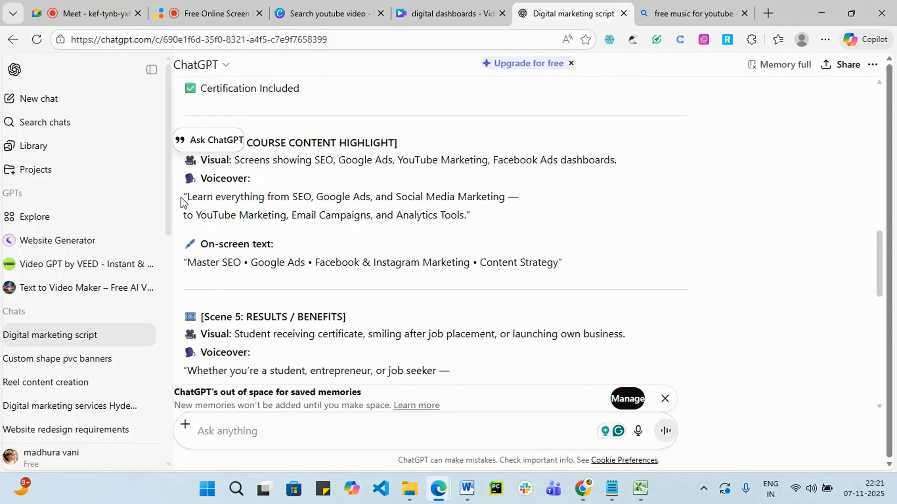
{"action": "left_click_drag", "start_coordinate": [188, 197], "coordinate": [480, 216]}
{"action": "key", "text": "ctrl+c"}
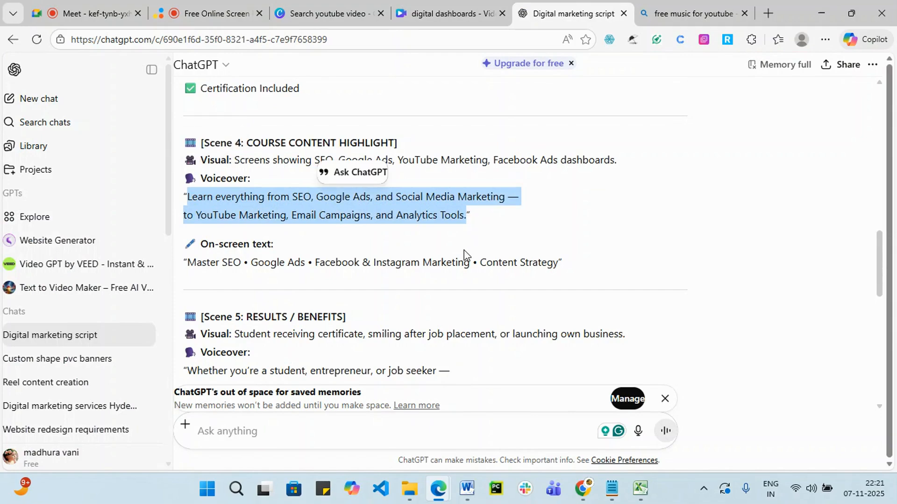
{"action": "scroll", "coordinate": [394, 325], "scroll_direction": "down", "scroll_amount": 2}
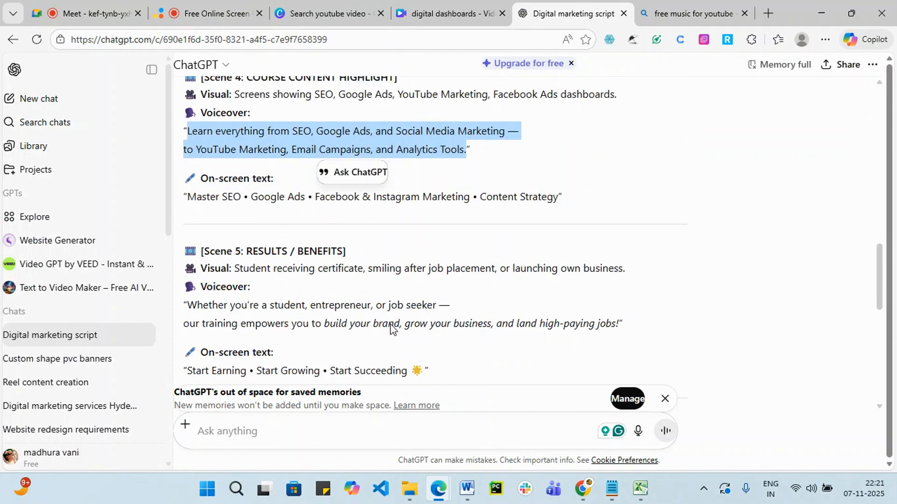
{"action": "left_click", "coordinate": [444, 14]}
{"action": "key", "text": "Return"}
{"action": "key", "text": "Return"}
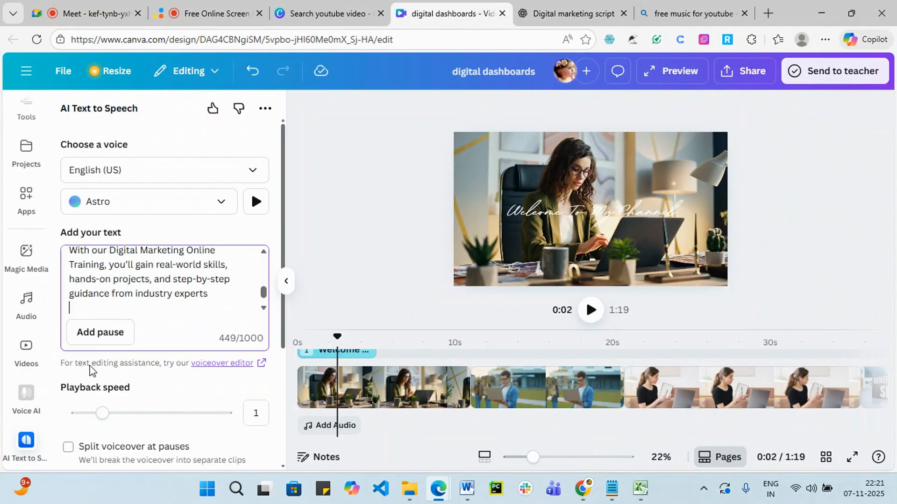
{"action": "key", "text": "ctrl+v"}
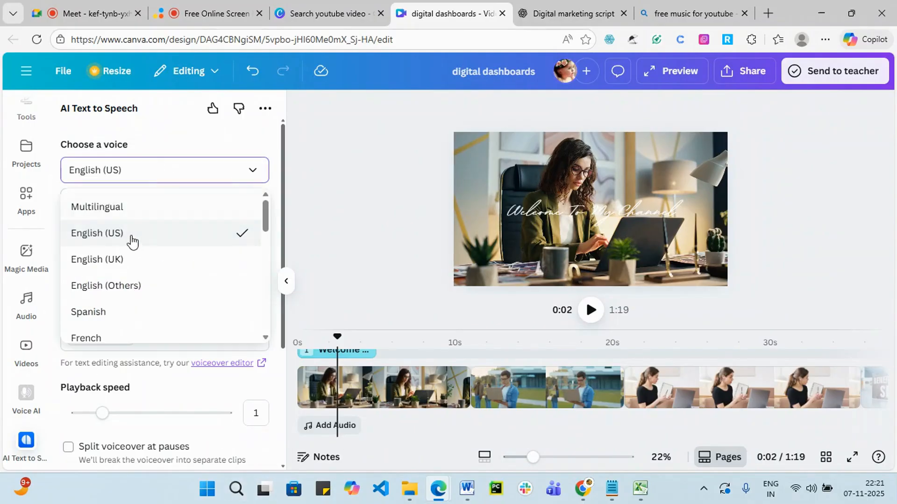
- Set the text-to-speech voice language to English (UK) and look through the other available languages
{"action": "left_click", "coordinate": [130, 265]}
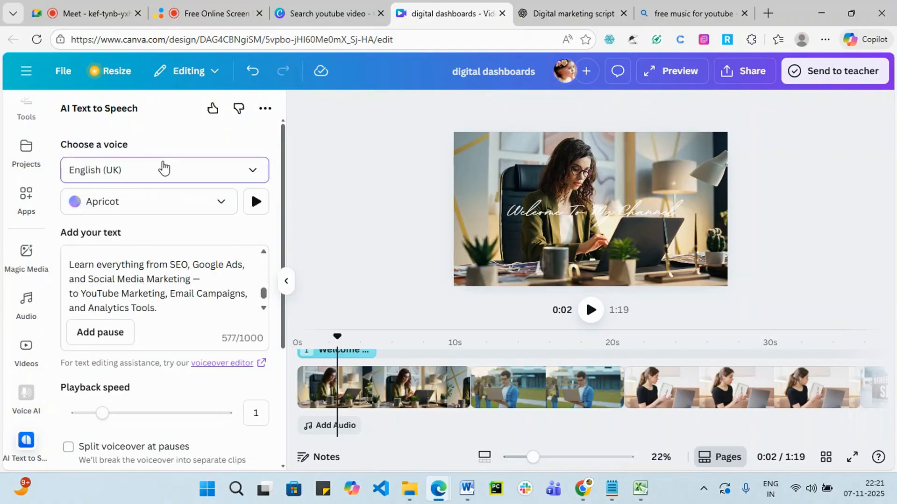
{"action": "left_click", "coordinate": [163, 169]}
{"action": "scroll", "coordinate": [145, 260], "scroll_direction": "down", "scroll_amount": 3}
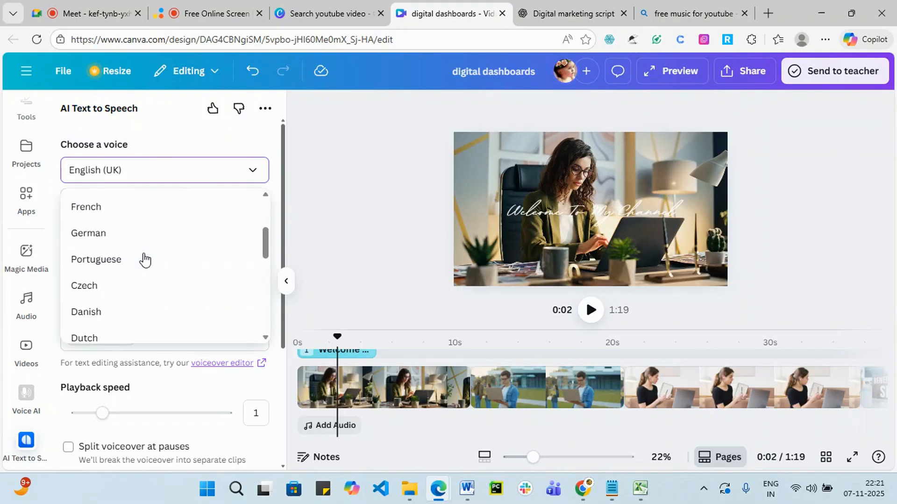
{"action": "scroll", "coordinate": [145, 262], "scroll_direction": "down", "scroll_amount": 2}
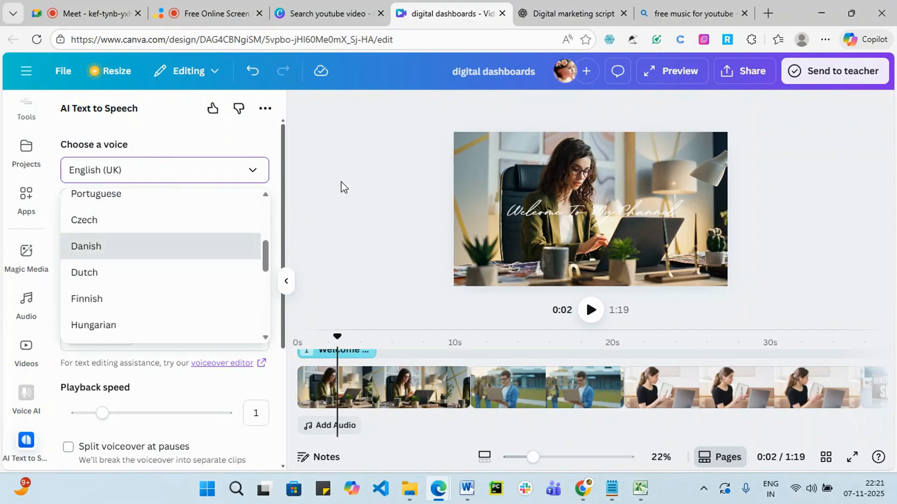
{"action": "scroll", "coordinate": [215, 275], "scroll_direction": "up", "scroll_amount": 5}
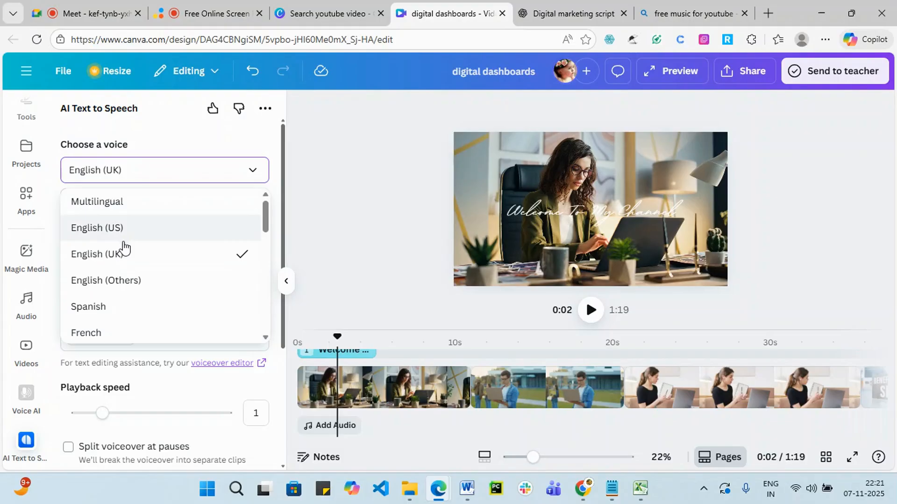
{"action": "left_click", "coordinate": [117, 254]}
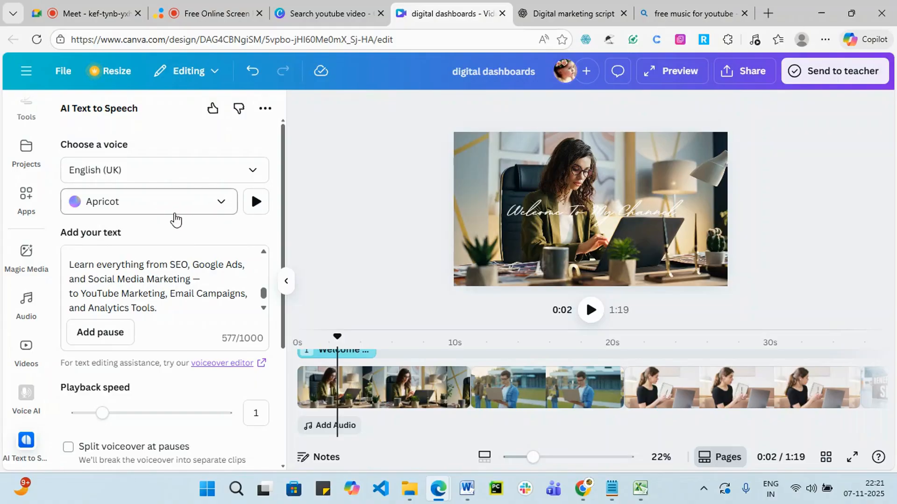
- Check the pasted text and subtitle options, generate the speech with the Apricot voice, and return the playhead to the start of the video
{"action": "scroll", "coordinate": [140, 252], "scroll_direction": "down", "scroll_amount": 1}
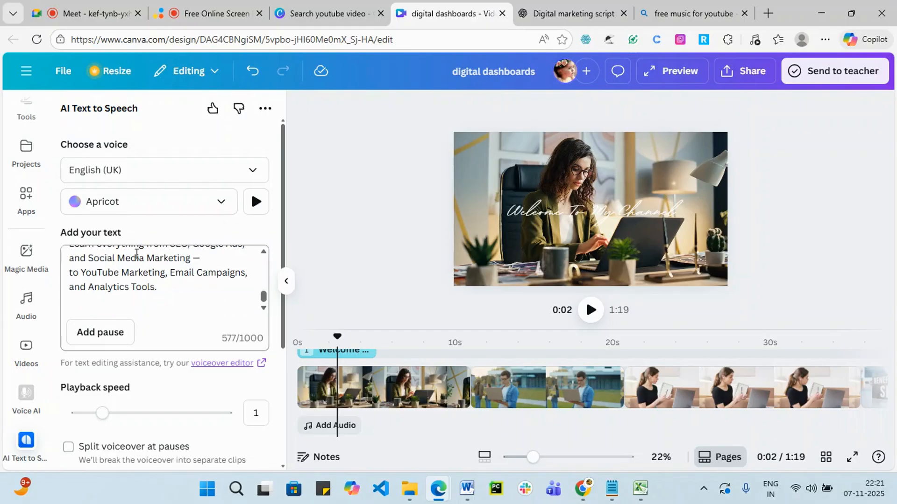
{"action": "scroll", "coordinate": [136, 253], "scroll_direction": "up", "scroll_amount": 3}
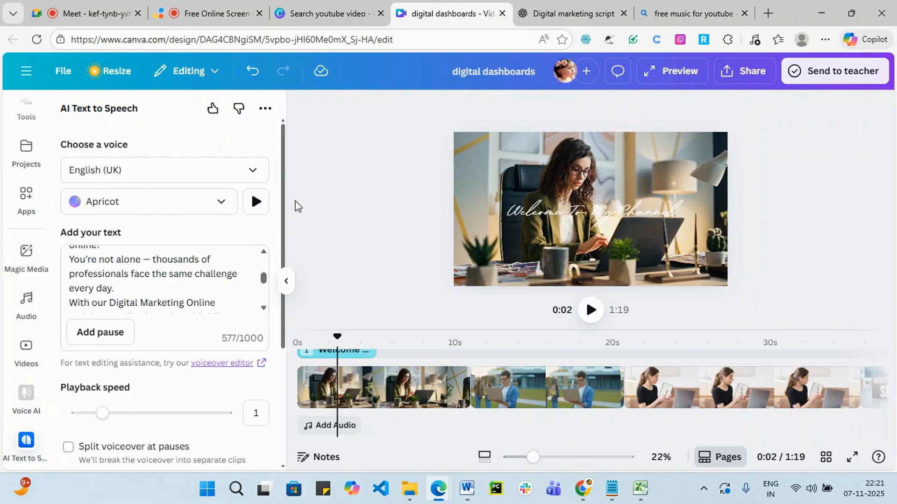
{"action": "left_click_drag", "start_coordinate": [282, 200], "coordinate": [280, 311]}
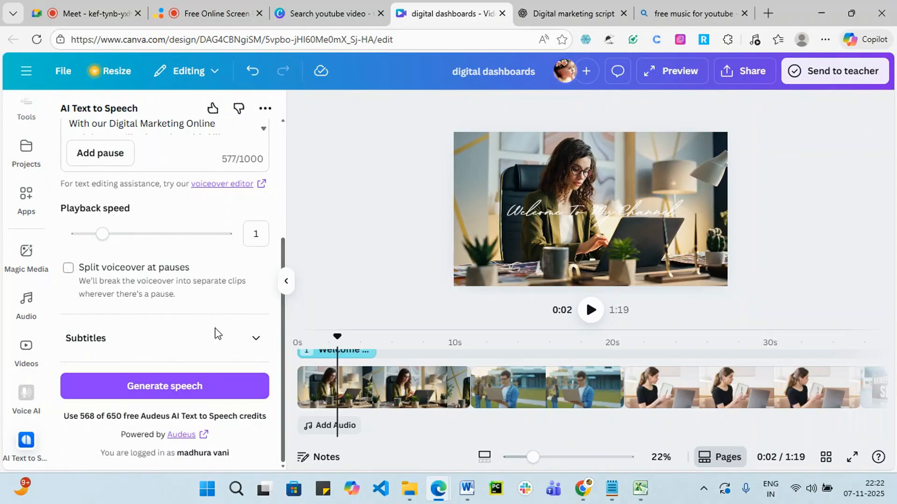
{"action": "left_click", "coordinate": [252, 338]}
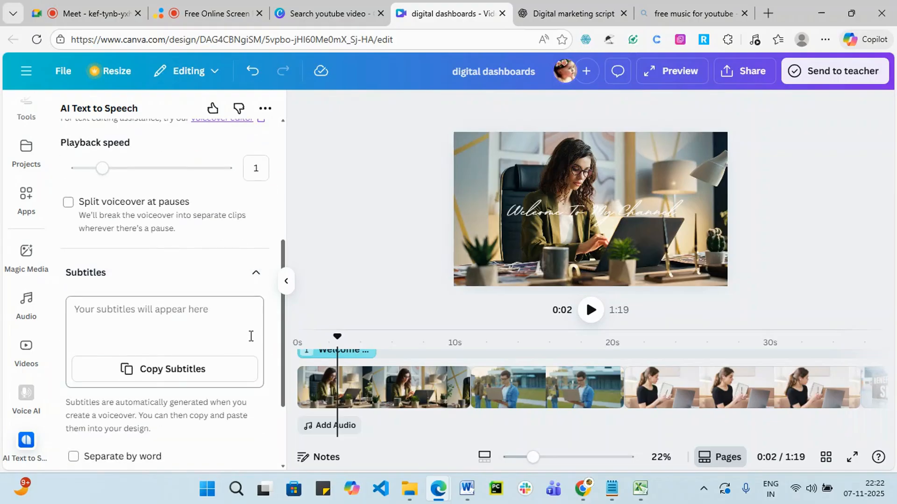
{"action": "left_click", "coordinate": [253, 280]}
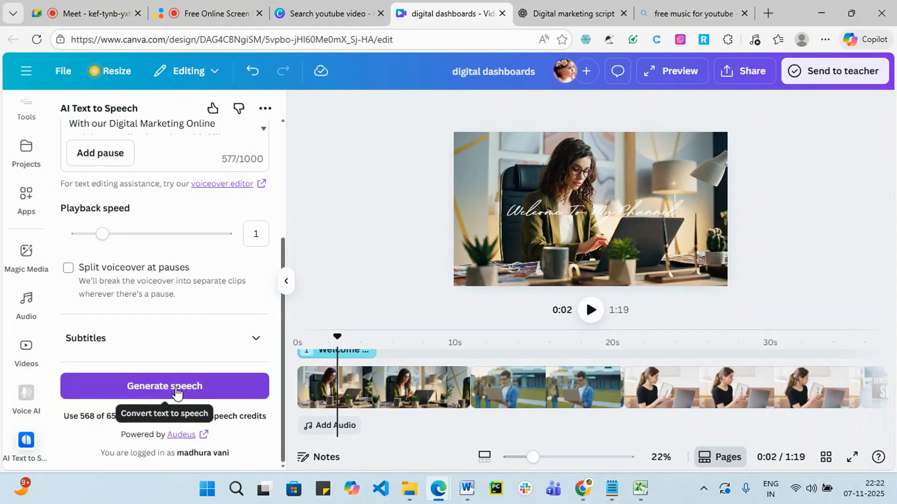
{"action": "left_click", "coordinate": [300, 405]}
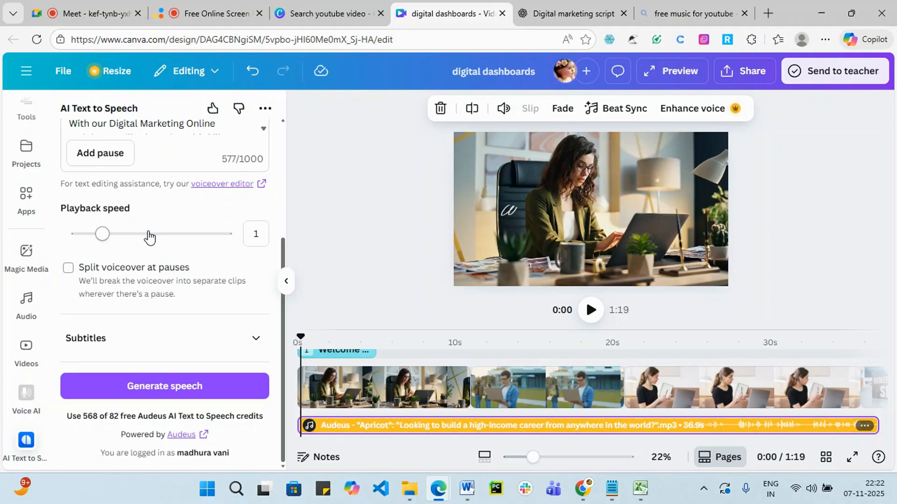
- Reread the Scene 1 to Scene 4 lines in the ChatGPT script and return to the Canva design
{"action": "left_click", "coordinate": [579, 14]}
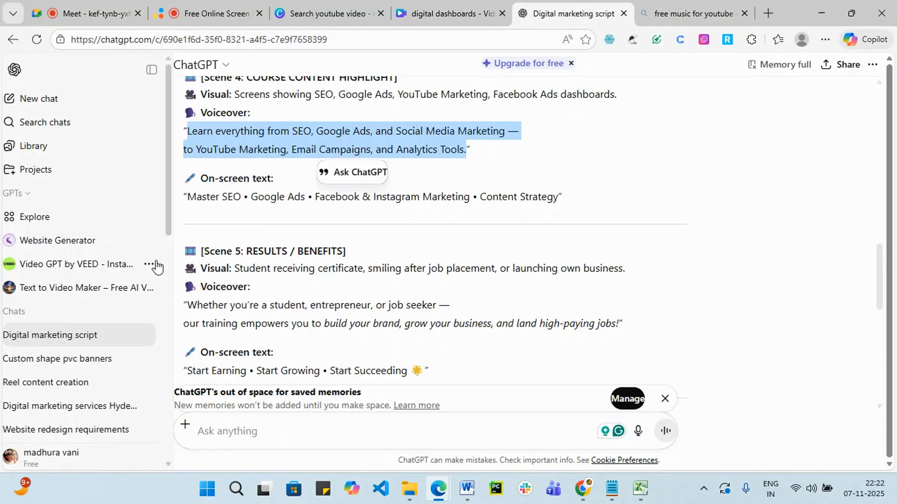
{"action": "scroll", "coordinate": [218, 197], "scroll_direction": "up", "scroll_amount": 8}
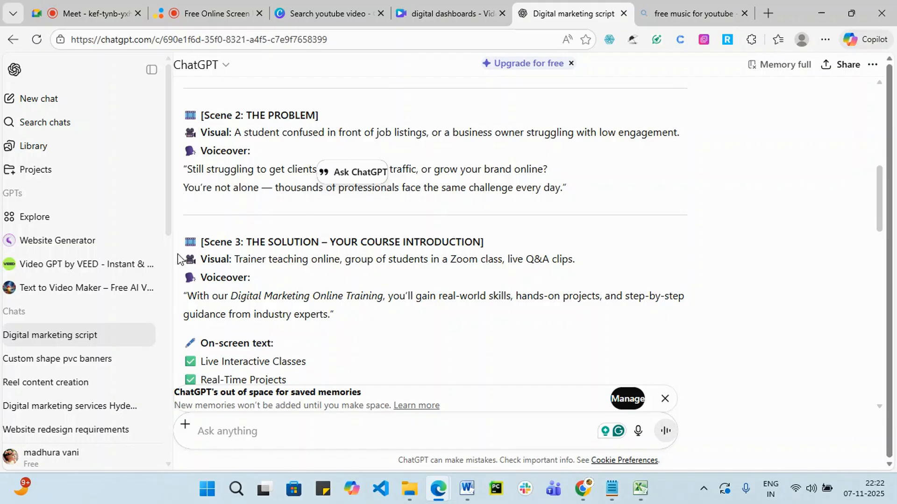
{"action": "scroll", "coordinate": [203, 173], "scroll_direction": "up", "scroll_amount": 3}
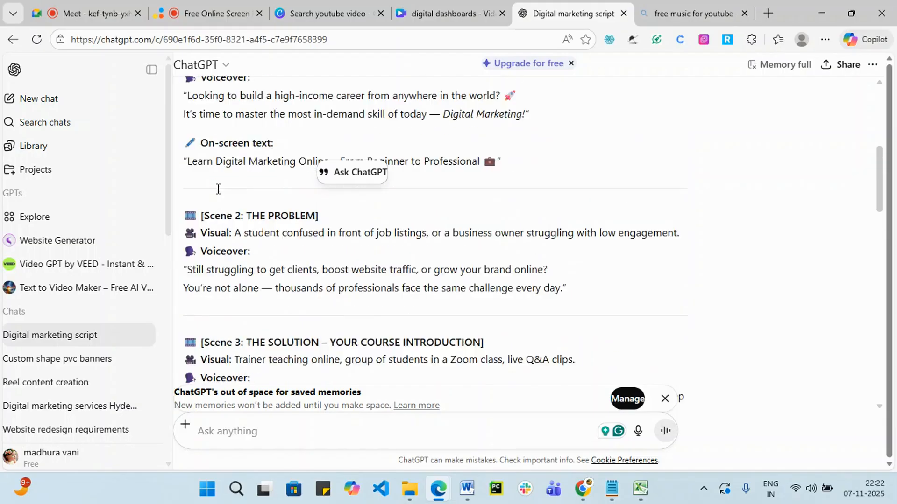
{"action": "scroll", "coordinate": [235, 148], "scroll_direction": "down", "scroll_amount": 5}
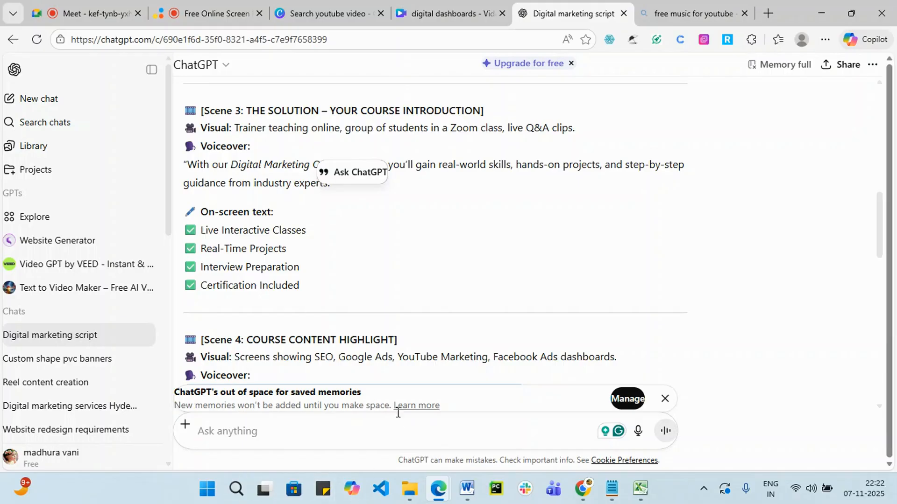
{"action": "left_click", "coordinate": [430, 6]}
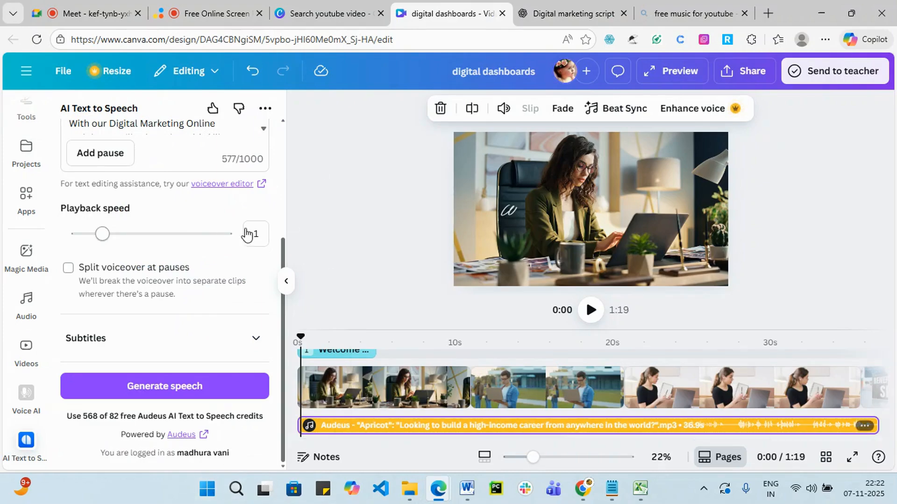
- Play the video with the voiceover and shorten the clip of the woman with notebook and laptop to end at about 26 seconds
{"action": "left_click", "coordinate": [592, 319]}
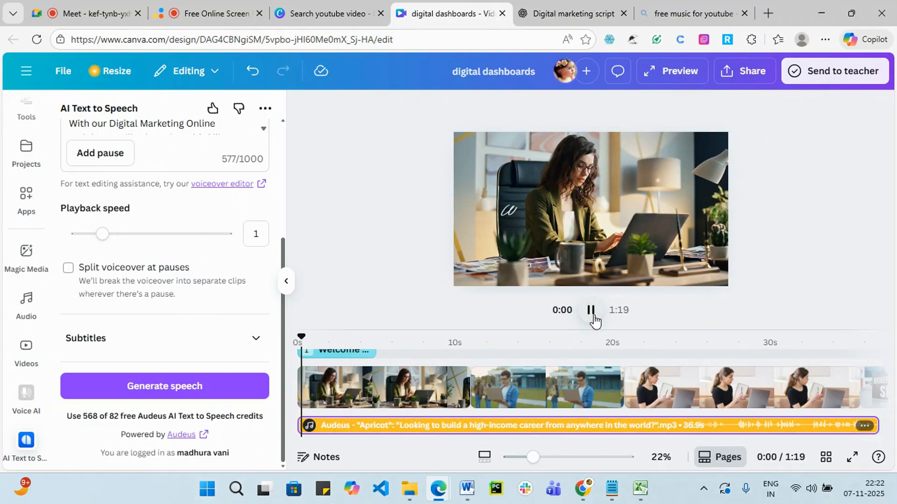
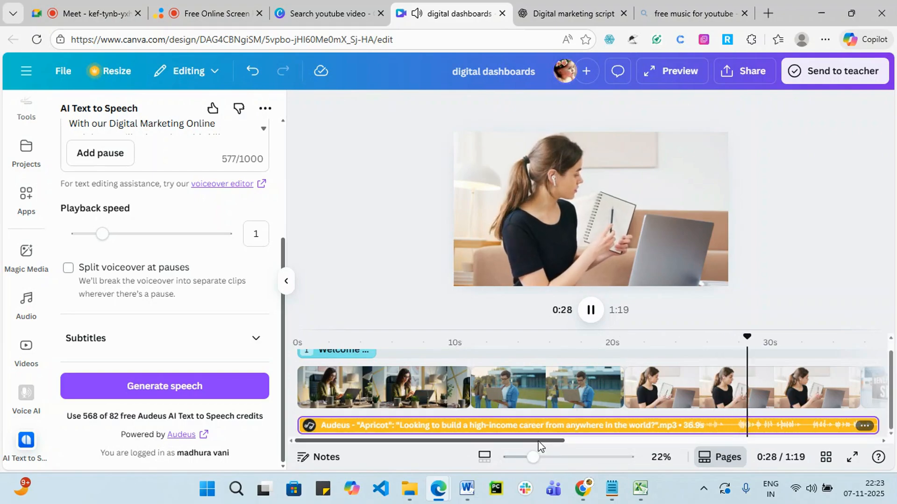
{"action": "left_click_drag", "start_coordinate": [539, 446], "coordinate": [573, 444]}
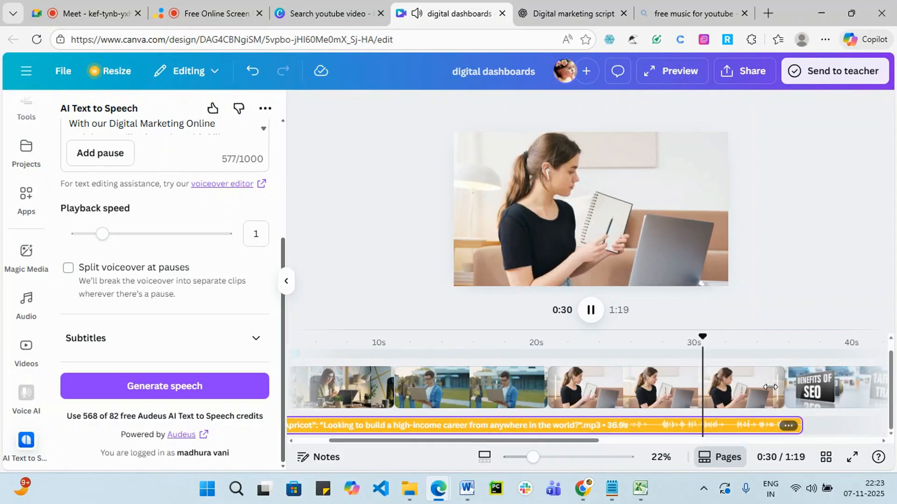
{"action": "left_click_drag", "start_coordinate": [770, 387], "coordinate": [625, 395]}
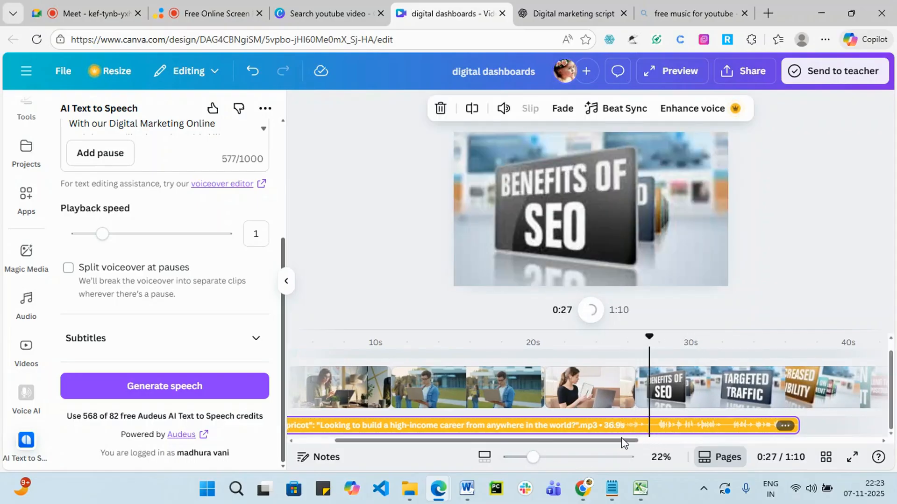
- Resume playback, trim the end of the voiceover audio to 35.7 s, and shorten the Benefits of SEO clip to 3.2 s
{"action": "left_click", "coordinate": [590, 320]}
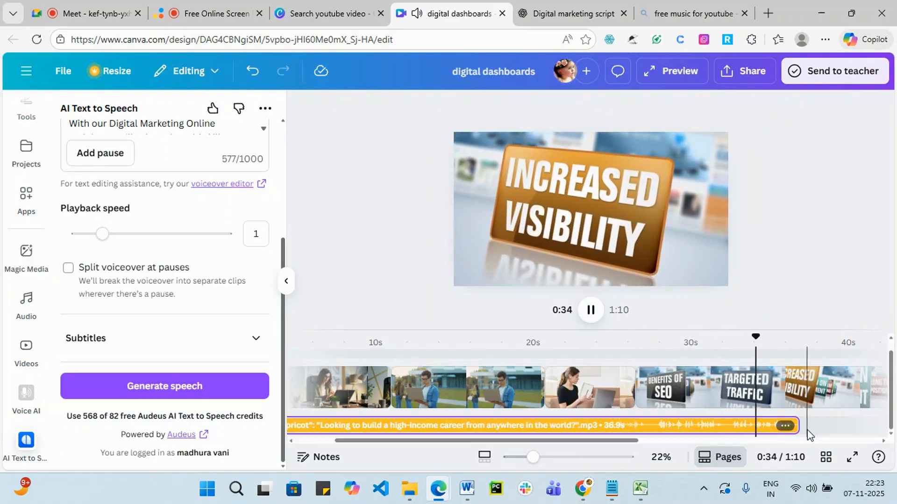
{"action": "left_click_drag", "start_coordinate": [797, 424], "coordinate": [663, 422]}
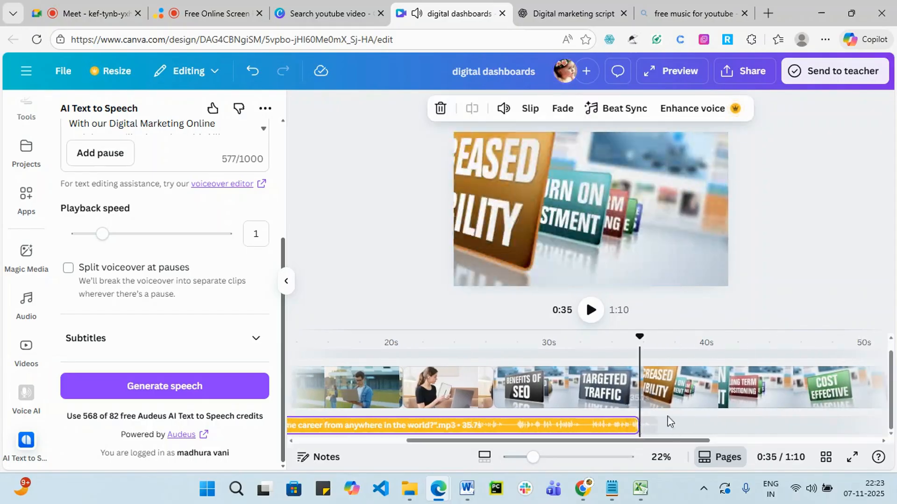
{"action": "left_click", "coordinate": [866, 402]}
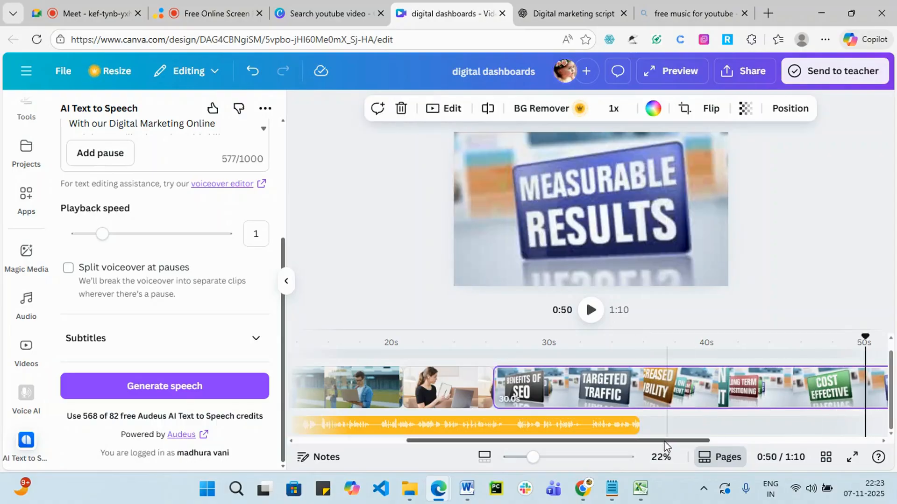
{"action": "left_click_drag", "start_coordinate": [663, 441], "coordinate": [733, 441]}
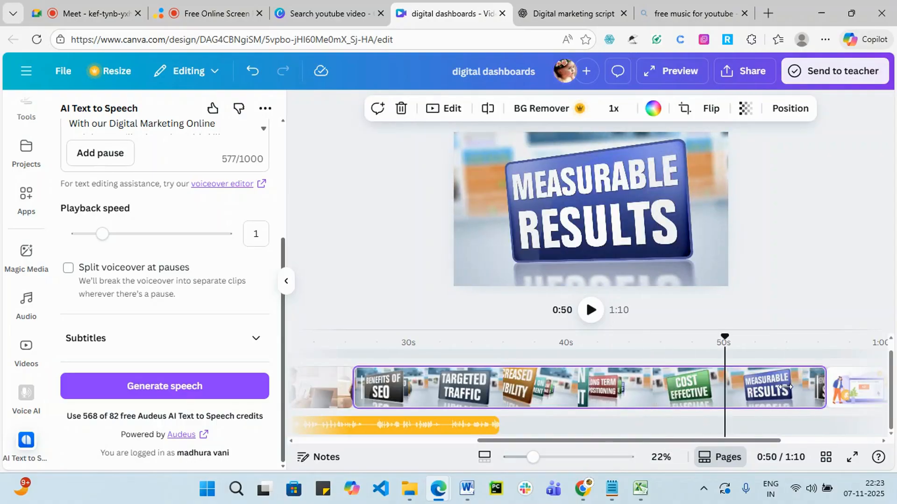
{"action": "left_click_drag", "start_coordinate": [785, 387], "coordinate": [366, 408]}
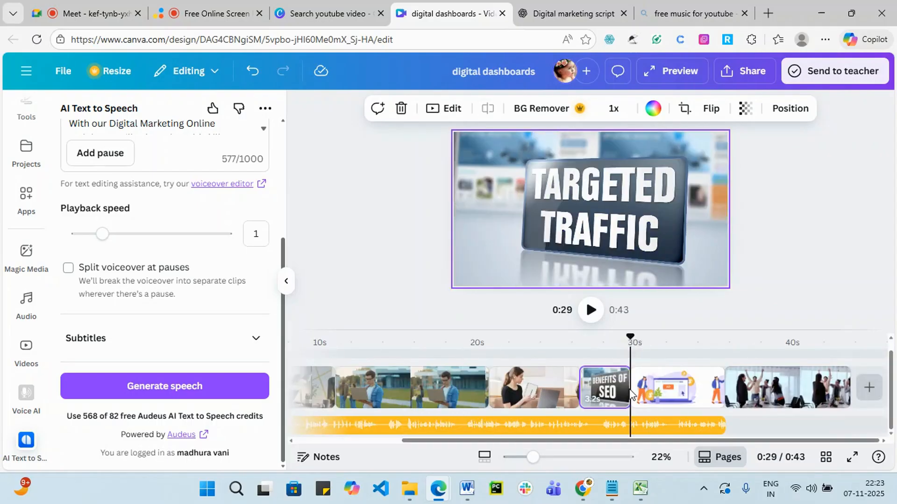
- Lengthen the Benefits of SEO clip to about 5 s and resume playback to check it against the voiceover
{"action": "left_click_drag", "start_coordinate": [631, 394], "coordinate": [657, 392]}
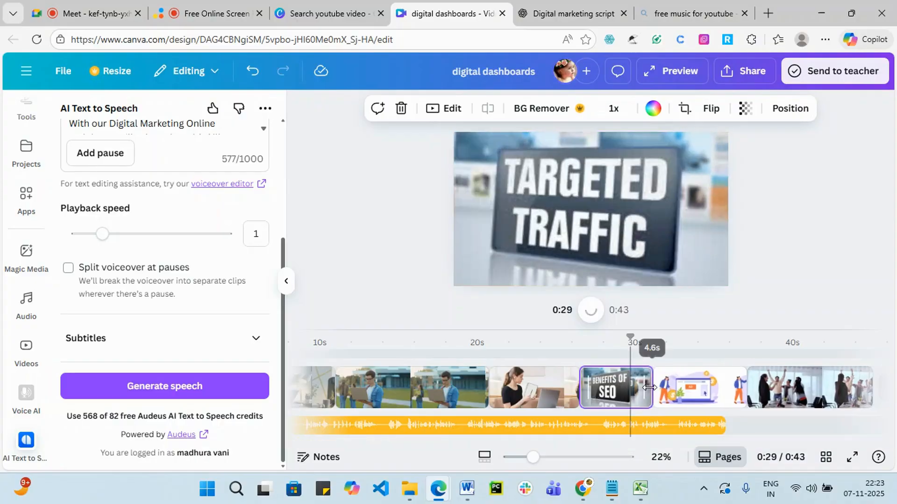
{"action": "left_click", "coordinate": [589, 432]}
{"action": "left_click", "coordinate": [590, 310]}
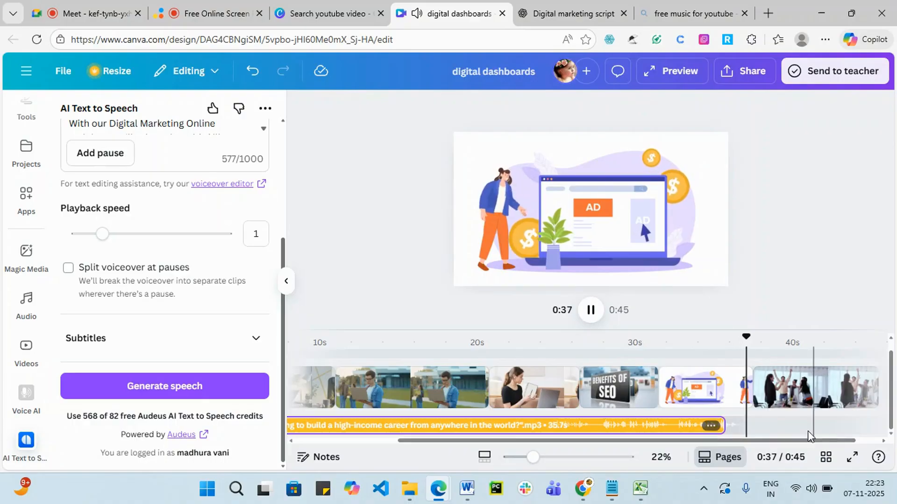
- Shorten the final clip of the cheering office team to 3.6 s
{"action": "left_click", "coordinate": [722, 427]}
{"action": "left_click", "coordinate": [827, 402]}
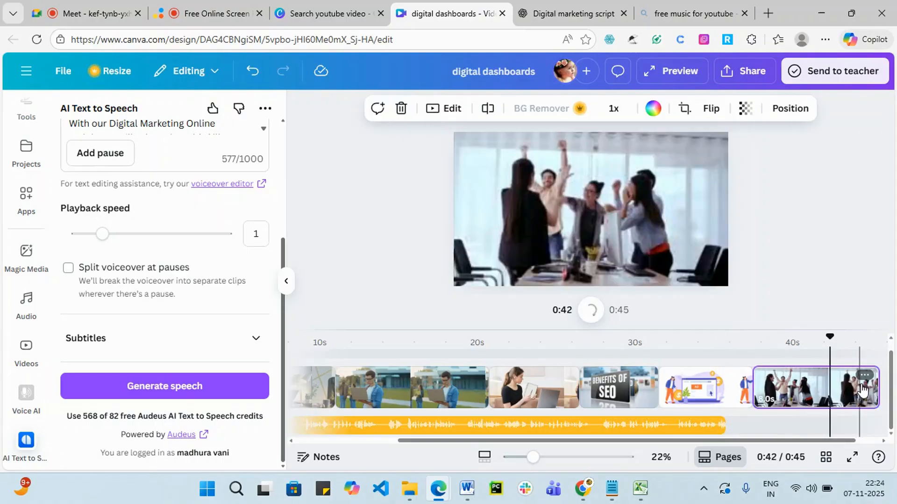
{"action": "left_click_drag", "start_coordinate": [863, 389], "coordinate": [775, 389]}
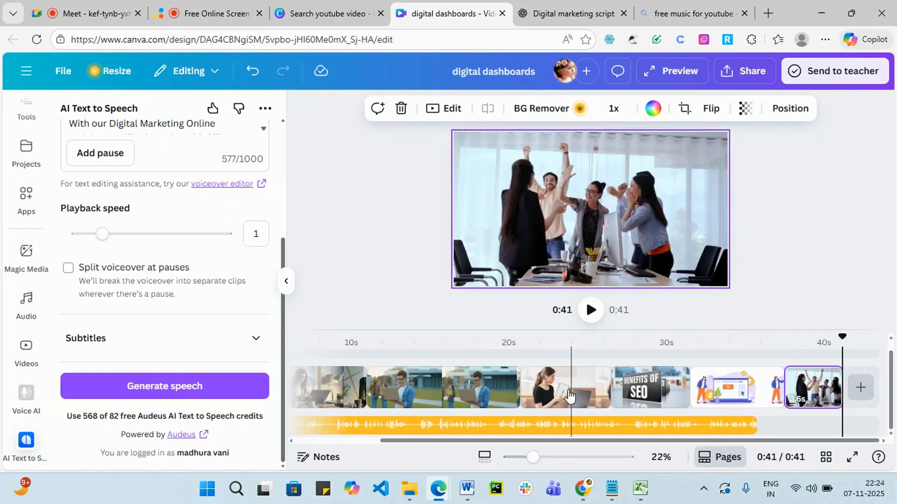
- Copy the Scene 6 voiceover lines, from "Join our Digital Marketing Online Training" to "Enroll now!", from the ChatGPT script
{"action": "left_click", "coordinate": [555, 5]}
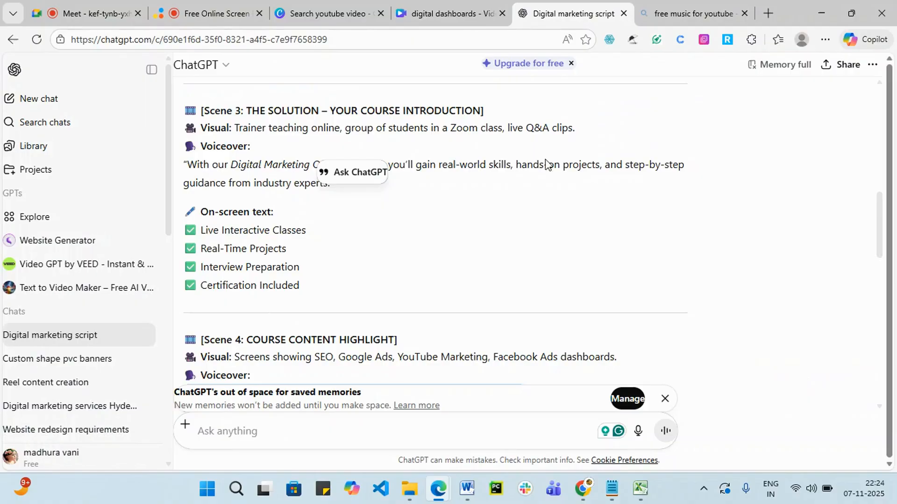
{"action": "scroll", "coordinate": [548, 285], "scroll_direction": "down", "scroll_amount": 8}
{"action": "scroll", "coordinate": [549, 294], "scroll_direction": "down", "scroll_amount": 3}
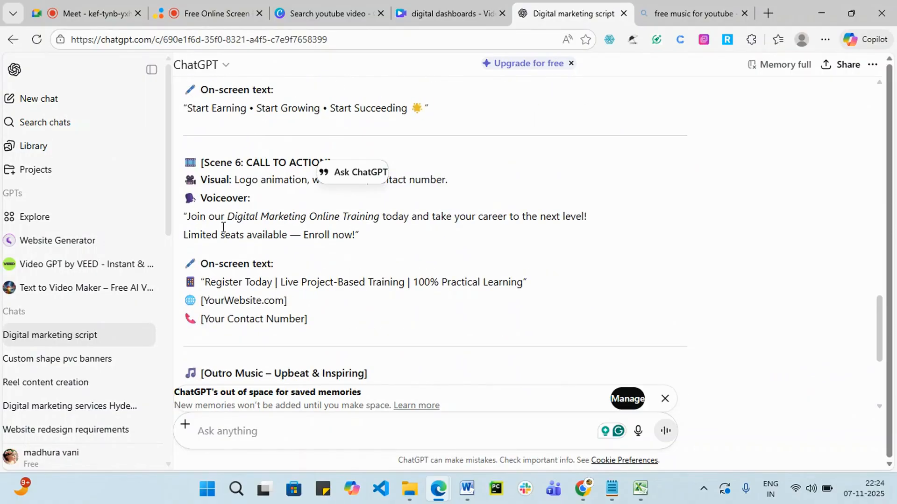
{"action": "left_click_drag", "start_coordinate": [187, 220], "coordinate": [257, 230]}
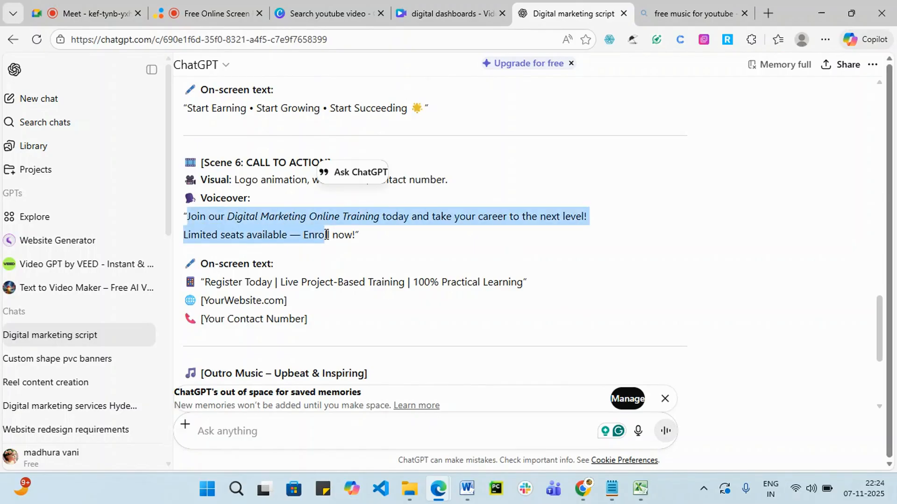
{"action": "key", "text": "ctrl+c"}
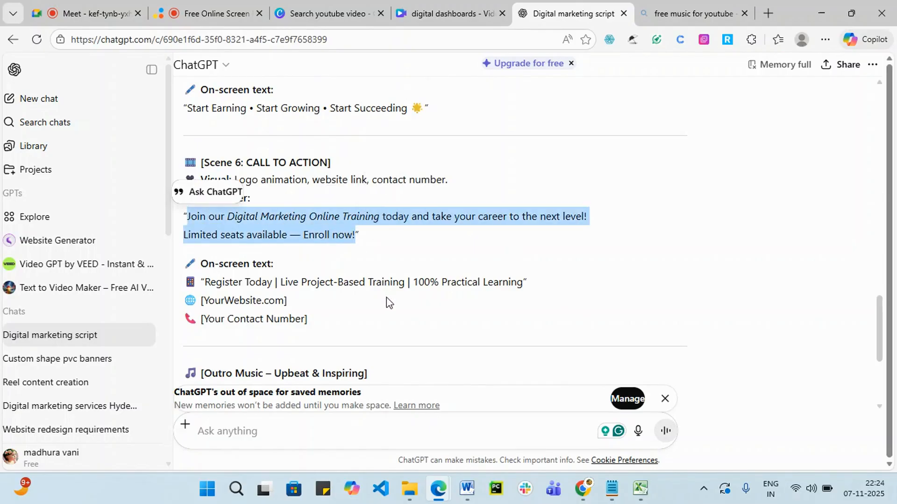
- Back in the Canva design, append the copied Scene 6 lines as a new paragraph after "Analytics Tools." in the text-to-speech script and review it
{"action": "left_click", "coordinate": [449, 13]}
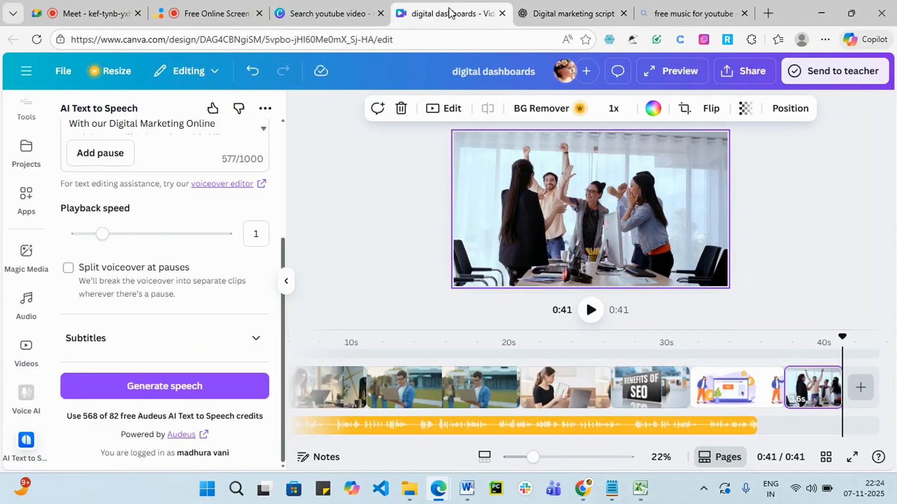
{"action": "scroll", "coordinate": [175, 211], "scroll_direction": "up", "scroll_amount": 4}
{"action": "scroll", "coordinate": [210, 304], "scroll_direction": "down", "scroll_amount": 2}
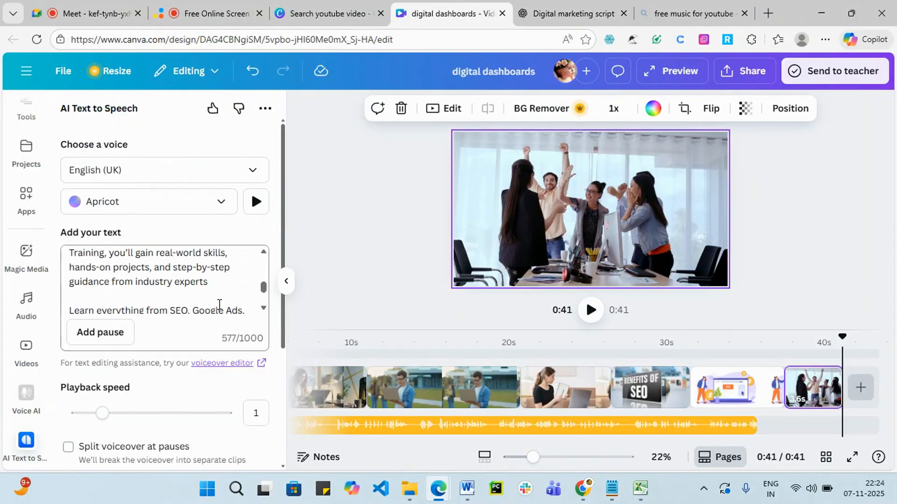
{"action": "scroll", "coordinate": [223, 303], "scroll_direction": "down", "scroll_amount": 2}
{"action": "left_click", "coordinate": [203, 293]}
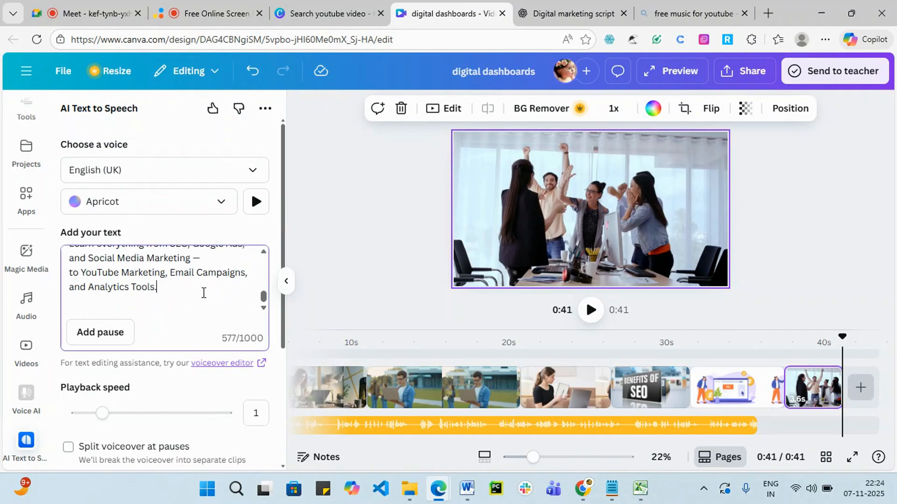
{"action": "key", "text": "Return"}
{"action": "key", "text": "Return"}
{"action": "key", "text": "ctrl+v"}
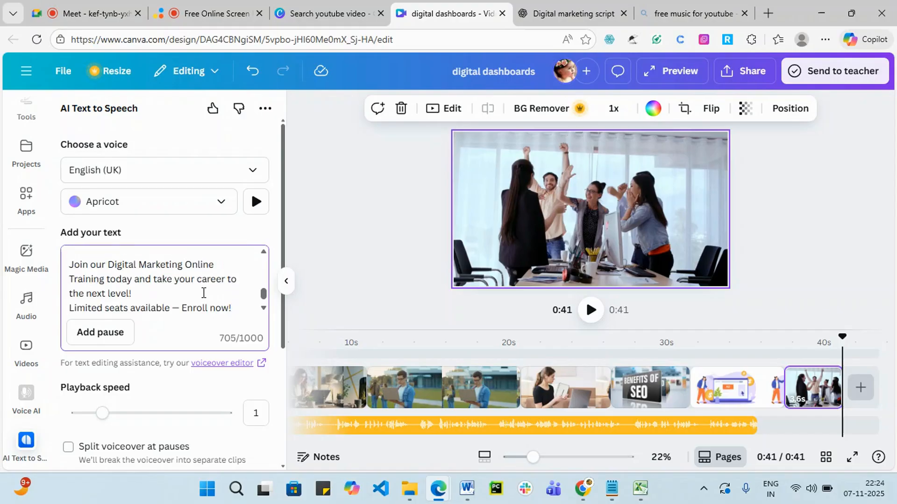
{"action": "scroll", "coordinate": [187, 286], "scroll_direction": "up", "scroll_amount": 3}
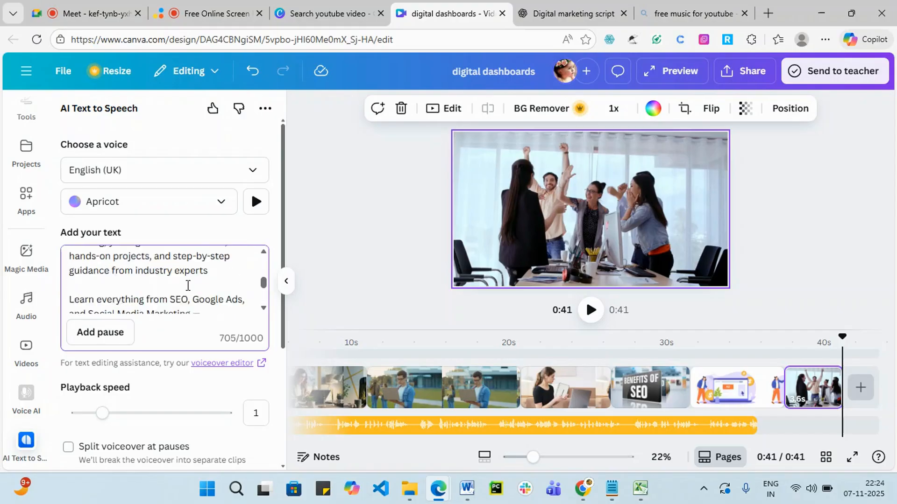
{"action": "scroll", "coordinate": [208, 256], "scroll_direction": "down", "scroll_amount": 3}
{"action": "scroll", "coordinate": [190, 304], "scroll_direction": "down", "scroll_amount": 5}
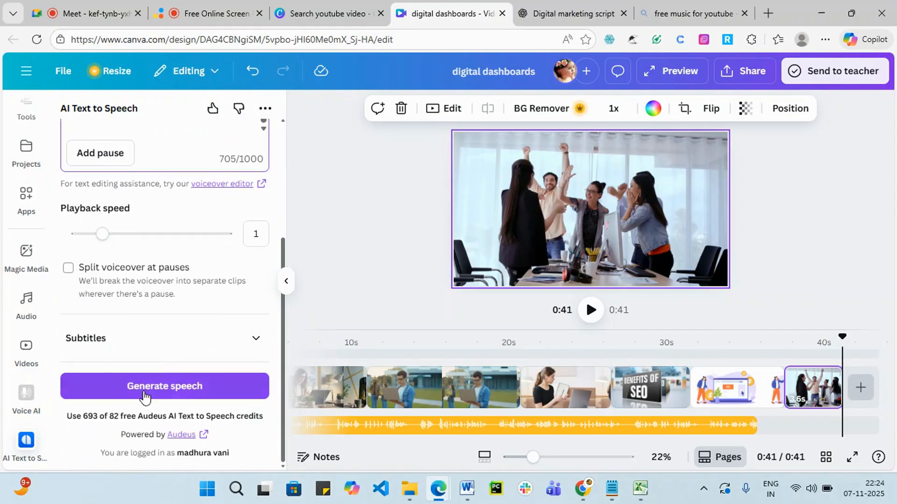
- Delete the existing voiceover track and try to generate a new one from the extended script with the Apricot voice at the video's start
{"action": "right_click", "coordinate": [531, 426]}
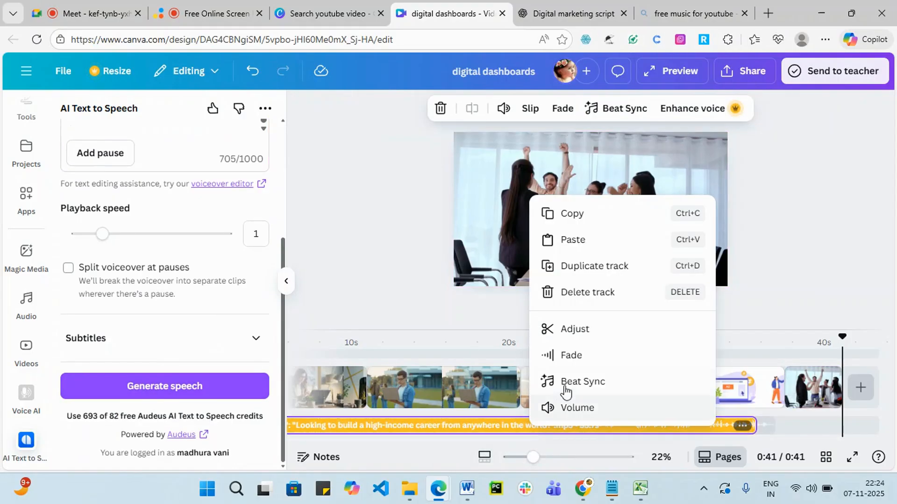
{"action": "left_click", "coordinate": [579, 295]}
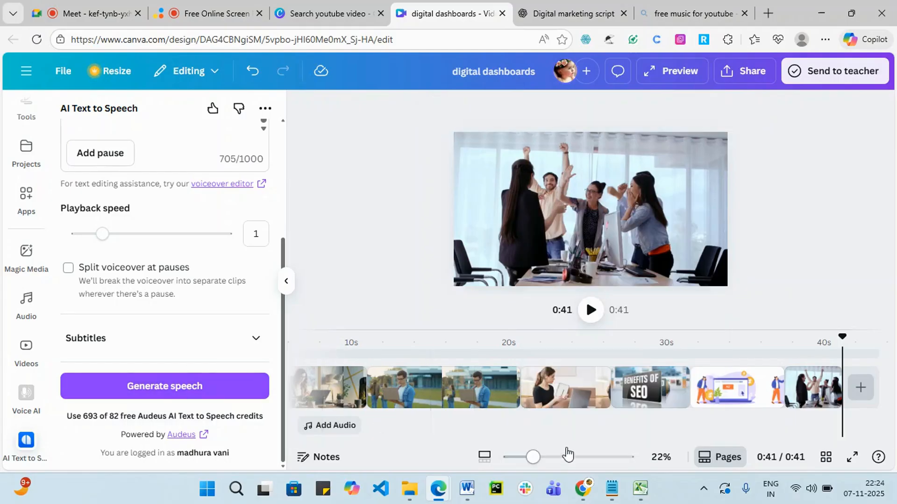
{"action": "left_click_drag", "start_coordinate": [561, 442], "coordinate": [506, 439]}
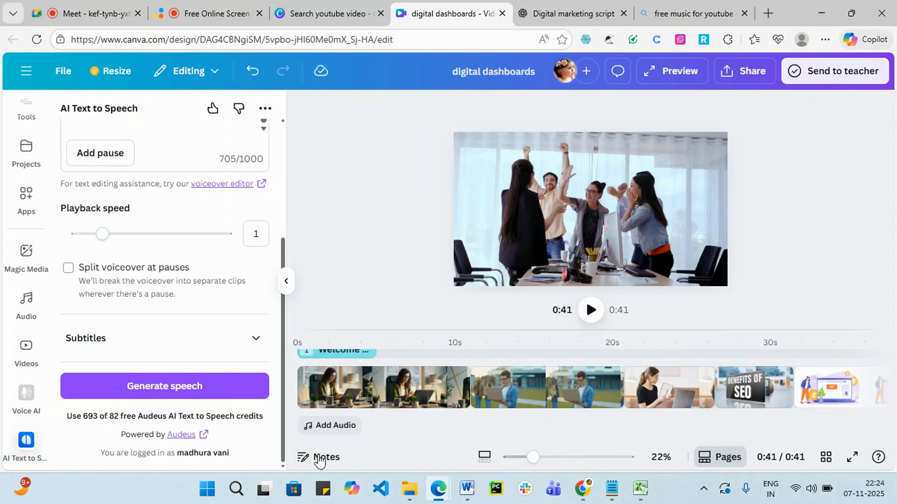
{"action": "left_click", "coordinate": [198, 395]}
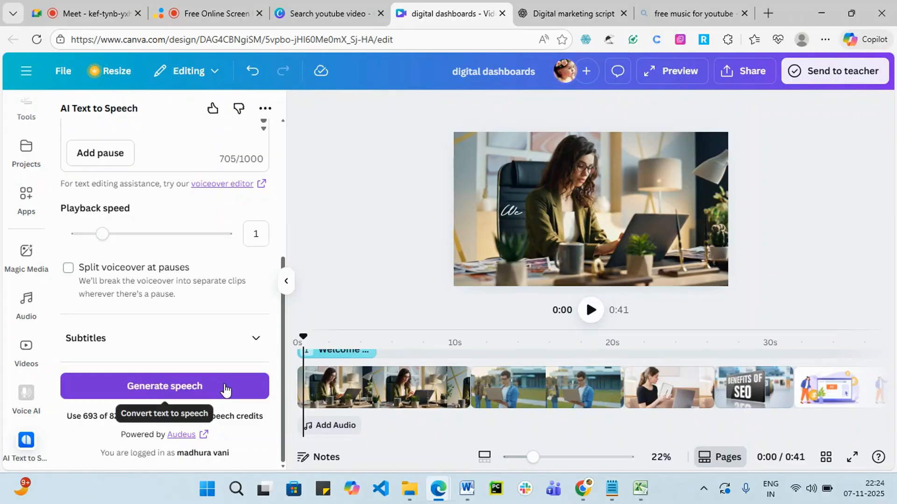
{"action": "left_click", "coordinate": [225, 387]}
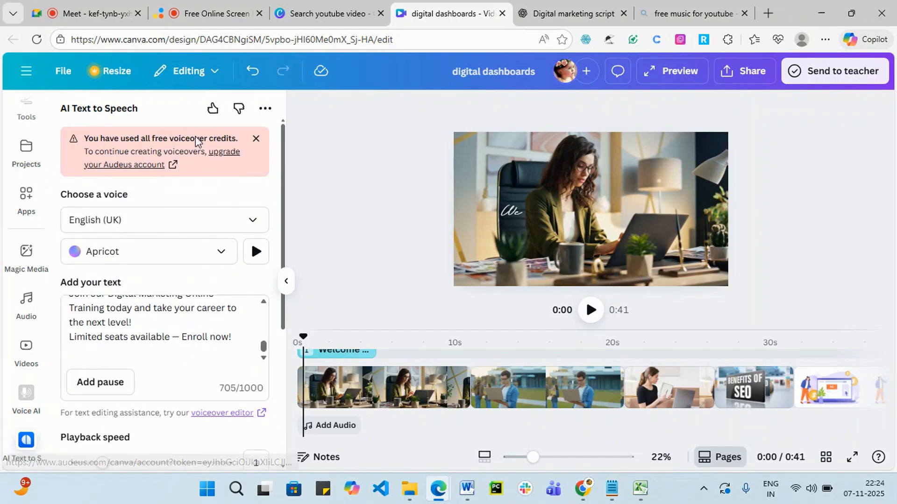
- Undo the voiceover script additions back to the passage ending "It's time to master the most in-demand skill of today — Digital Marketing!"
{"action": "scroll", "coordinate": [193, 329], "scroll_direction": "down", "scroll_amount": 3}
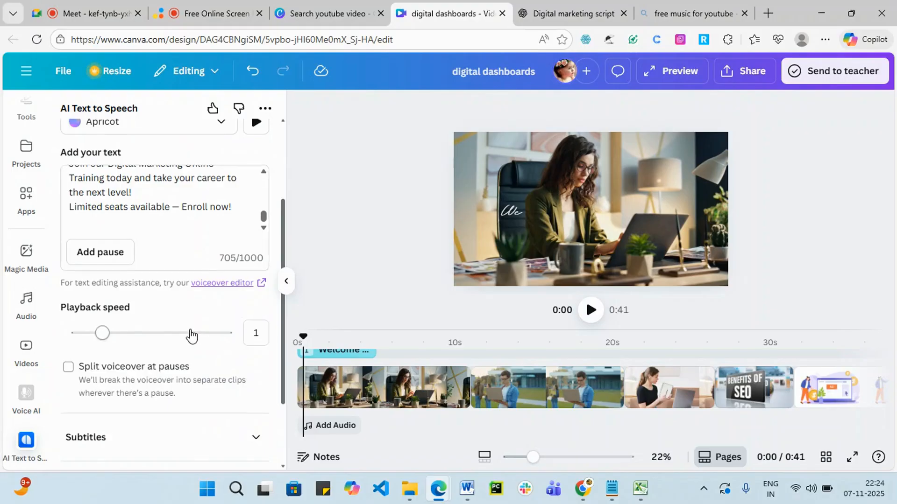
{"action": "scroll", "coordinate": [192, 336], "scroll_direction": "up", "scroll_amount": 3}
{"action": "key", "text": "ctrl+z"}
{"action": "key", "text": "ctrl+z"}
{"action": "key", "text": "ctrl+z"}
{"action": "key", "text": "ctrl+z"}
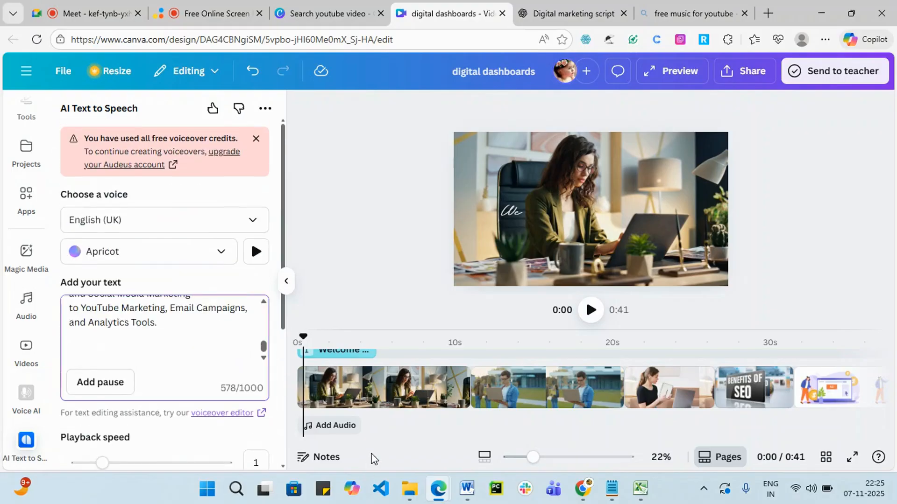
{"action": "key", "text": "ctrl+z"}
{"action": "key", "text": "ctrl+z"}
{"action": "key", "text": "ctrl+z"}
{"action": "key", "text": "ctrl+z"}
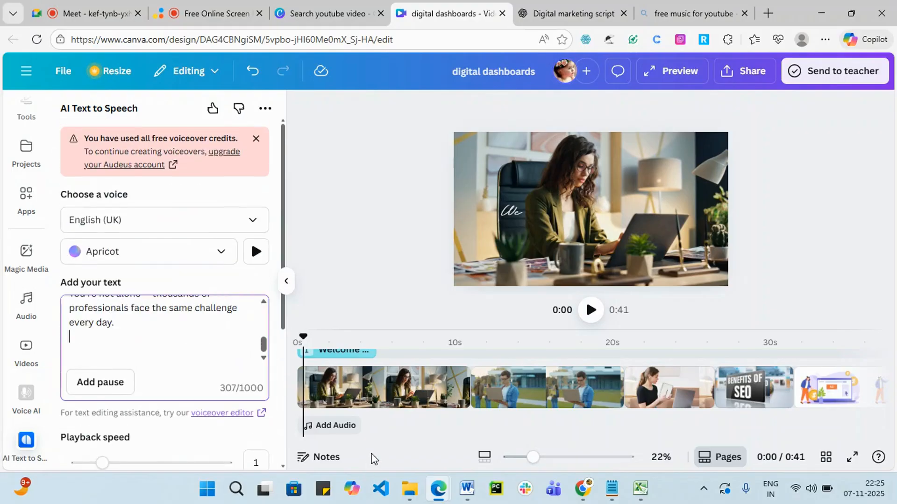
{"action": "scroll", "coordinate": [418, 429], "scroll_direction": "up", "scroll_amount": 1}
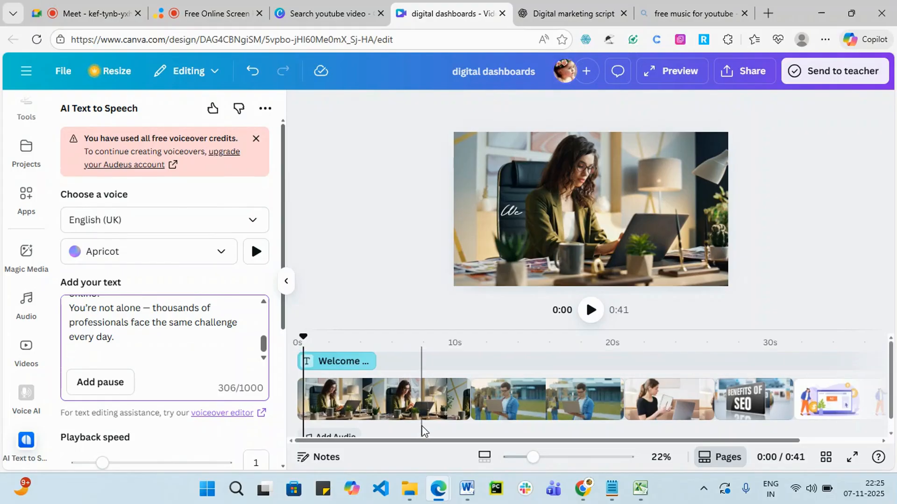
{"action": "key", "text": "ctrl+z"}
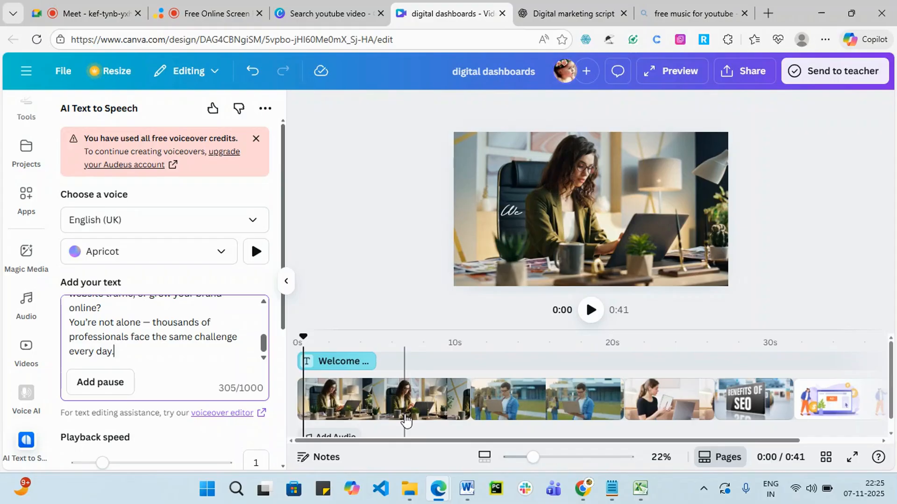
{"action": "key", "text": "ctrl+z"}
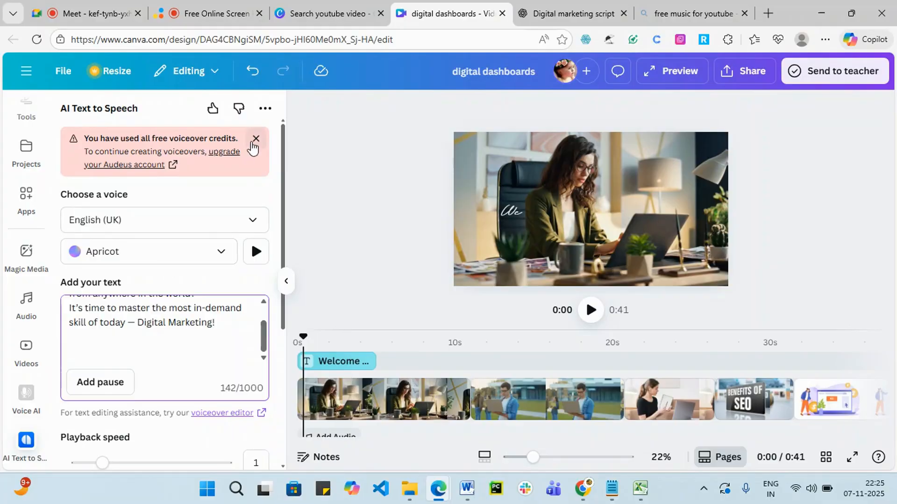
- Dismiss the voiceover credits notice and turn on splitting the voiceover at pauses
{"action": "left_click", "coordinate": [256, 138]}
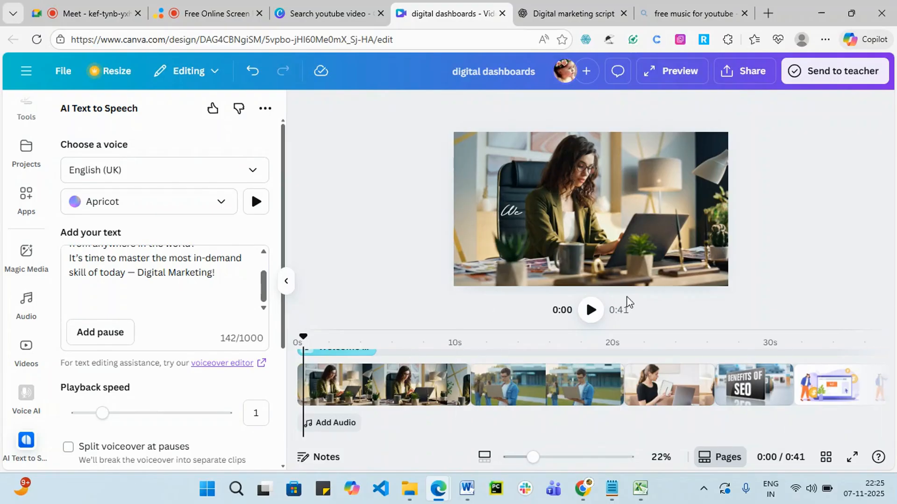
{"action": "scroll", "coordinate": [190, 330], "scroll_direction": "down", "scroll_amount": 3}
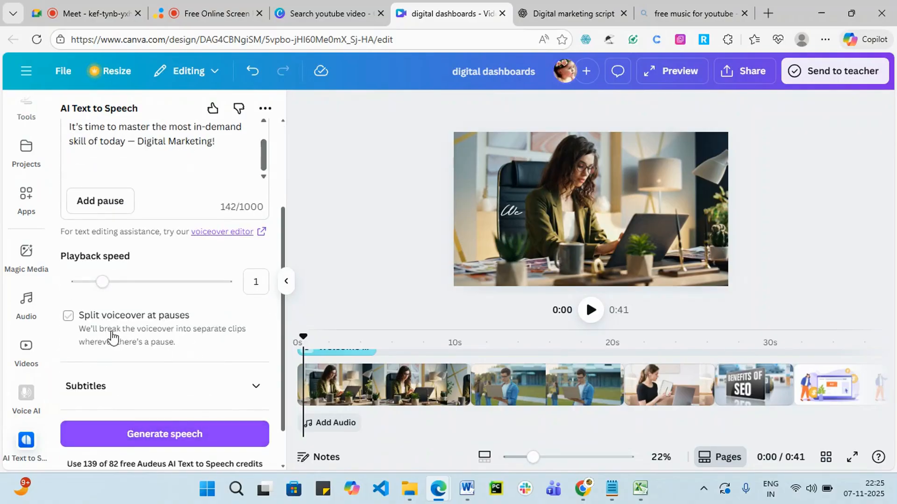
{"action": "left_click", "coordinate": [69, 316]}
- Review the download settings for exporting the design as an MP4 video, and close them without downloading
{"action": "left_click", "coordinate": [751, 78]}
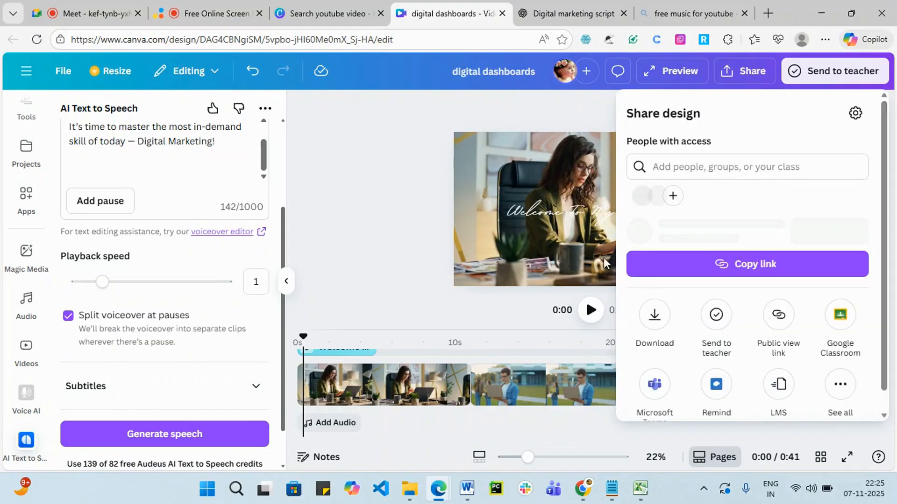
{"action": "left_click", "coordinate": [653, 345]}
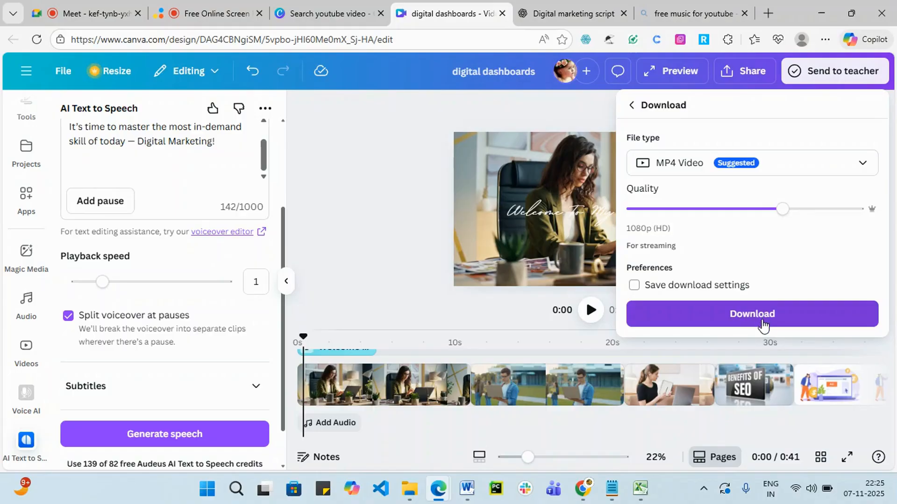
{"action": "left_click", "coordinate": [435, 116]}
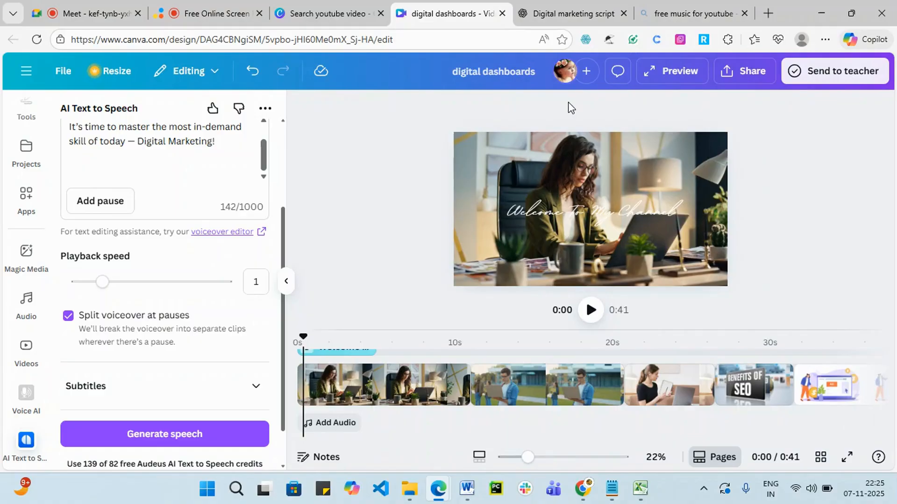
- Delete the "Welcome To My Channel" text from the first clip
{"action": "left_click", "coordinate": [586, 213]}
{"action": "key", "text": "Delete"}
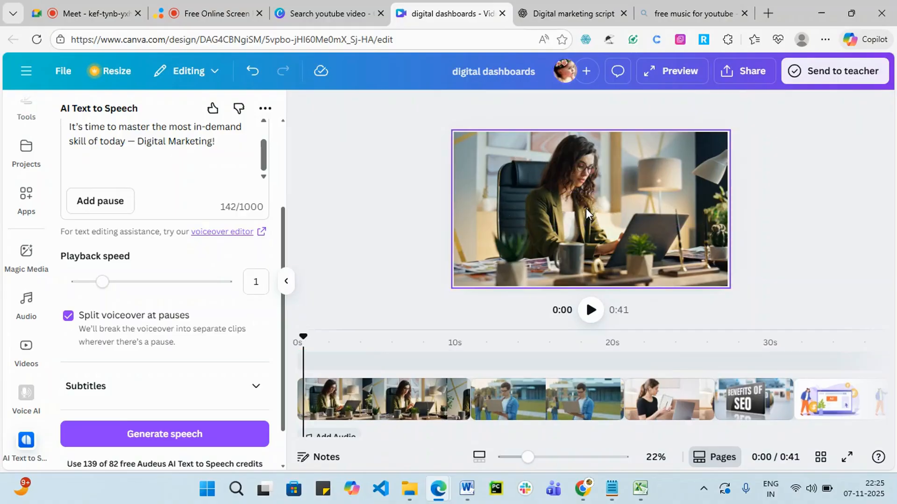
- Clear the "success" search in Elements, look through the element categories and show the video design templates
{"action": "scroll", "coordinate": [27, 211], "scroll_direction": "up", "scroll_amount": 5}
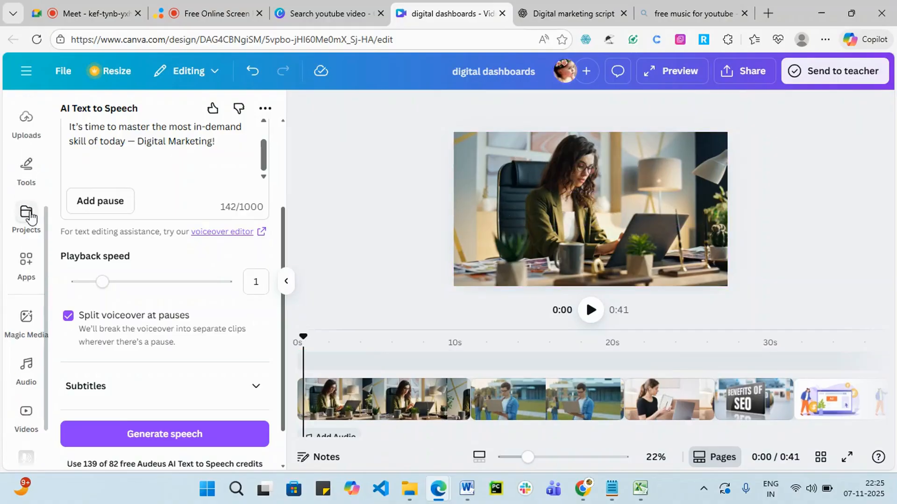
{"action": "left_click", "coordinate": [28, 169]}
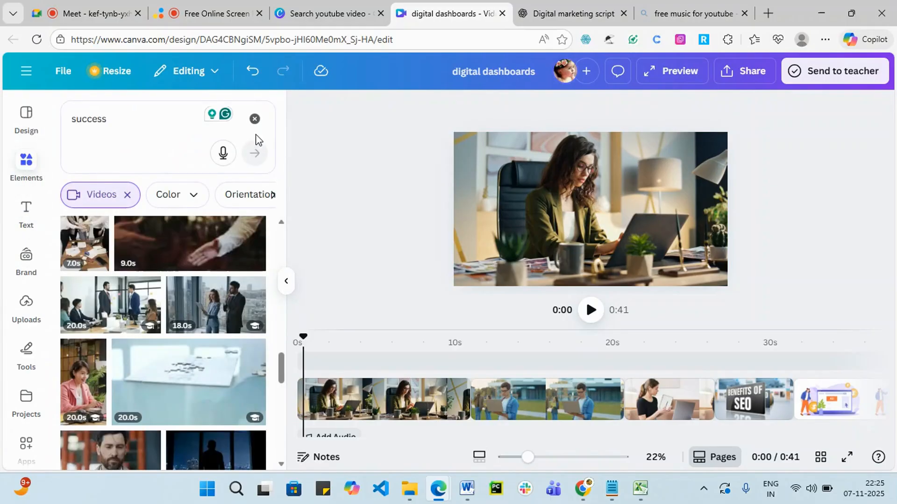
{"action": "left_click", "coordinate": [254, 118]}
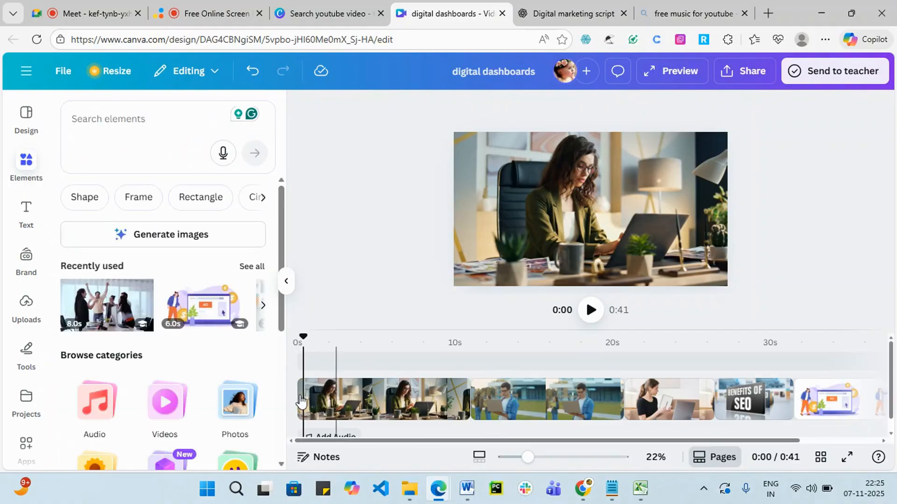
{"action": "scroll", "coordinate": [272, 392], "scroll_direction": "down", "scroll_amount": 5}
{"action": "scroll", "coordinate": [396, 397], "scroll_direction": "down", "scroll_amount": 1}
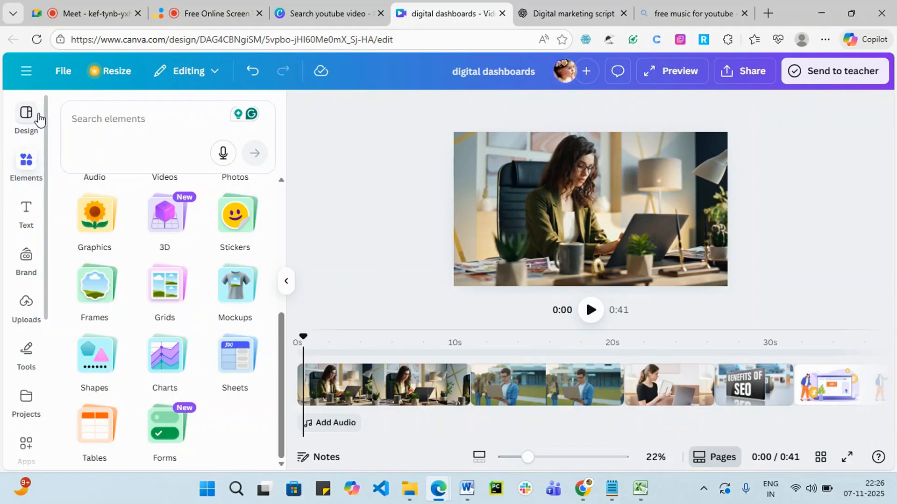
{"action": "left_click", "coordinate": [37, 115]}
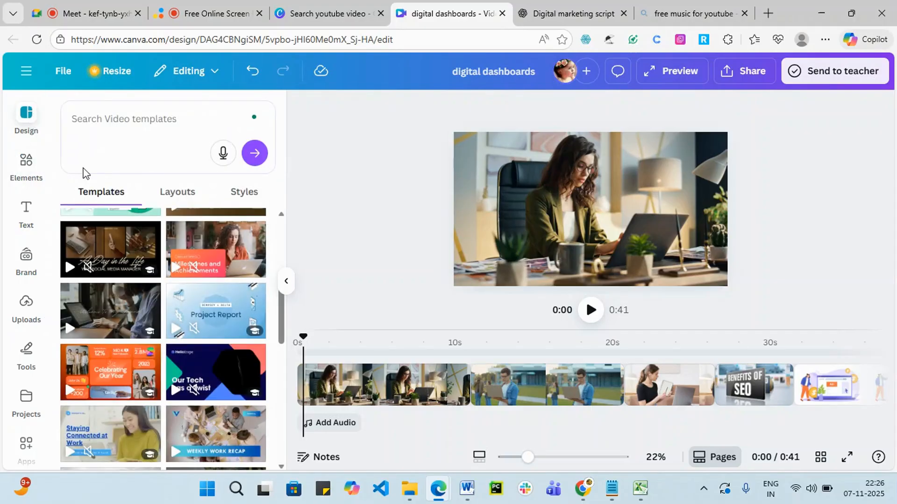
- Leave the video design for the main Templates page and look over its template categories
{"action": "left_click", "coordinate": [26, 67]}
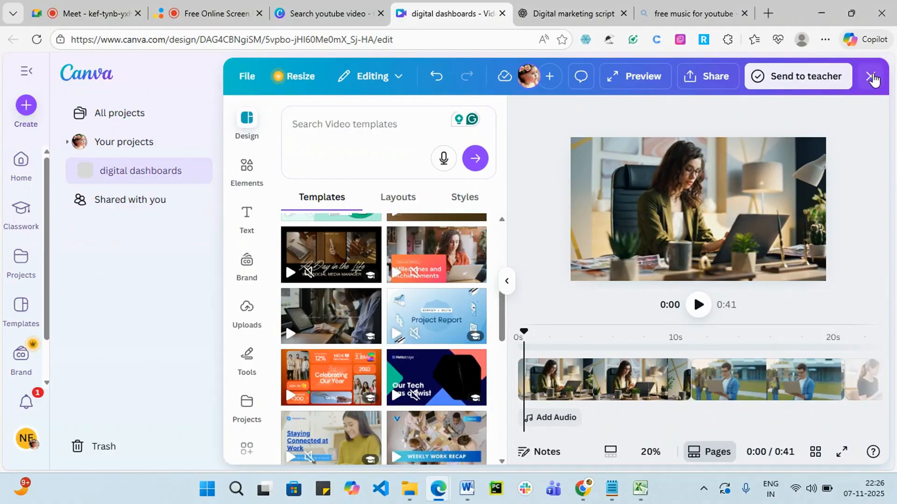
{"action": "left_click", "coordinate": [865, 79]}
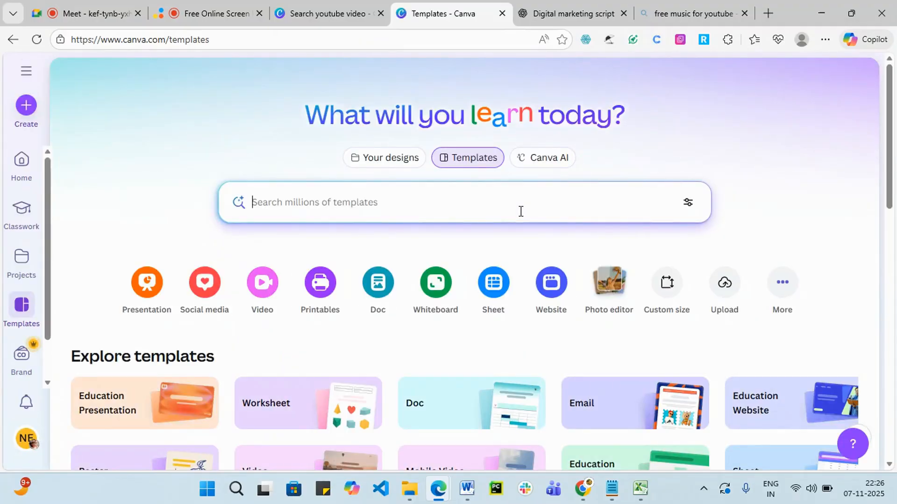
{"action": "scroll", "coordinate": [383, 285], "scroll_direction": "down", "scroll_amount": 4}
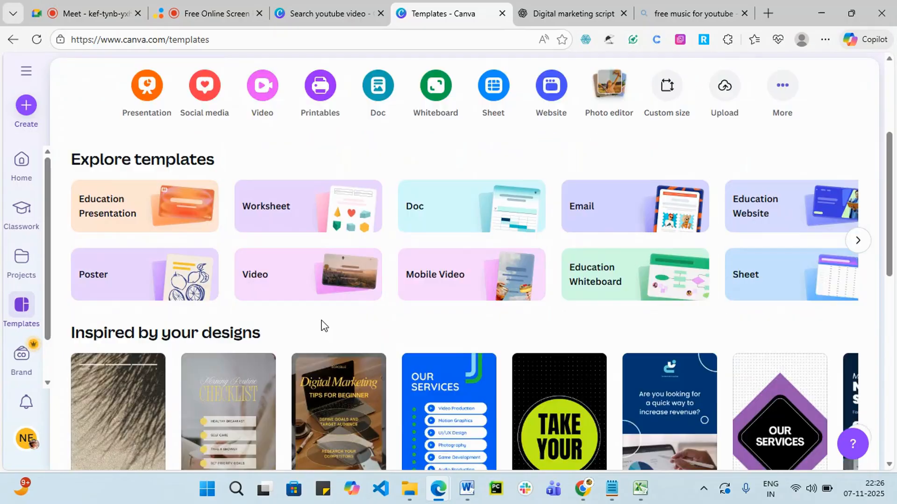
{"action": "scroll", "coordinate": [348, 358], "scroll_direction": "up", "scroll_amount": 4}
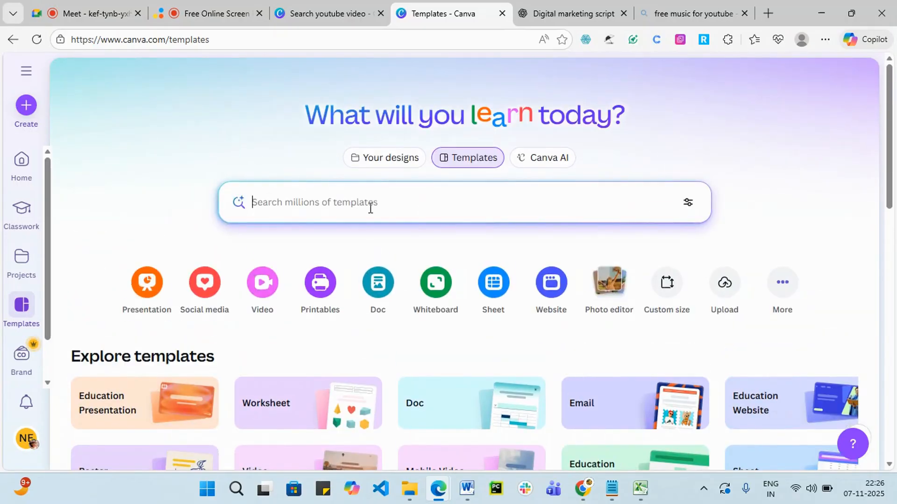
- Search the templates for "reel" and browse the matching designs
{"action": "type", "text": "reel"}
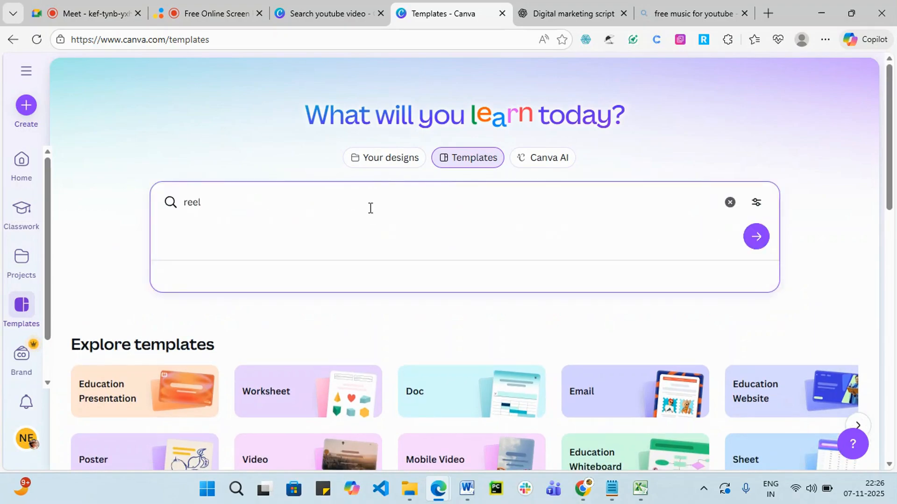
{"action": "key", "text": "Return"}
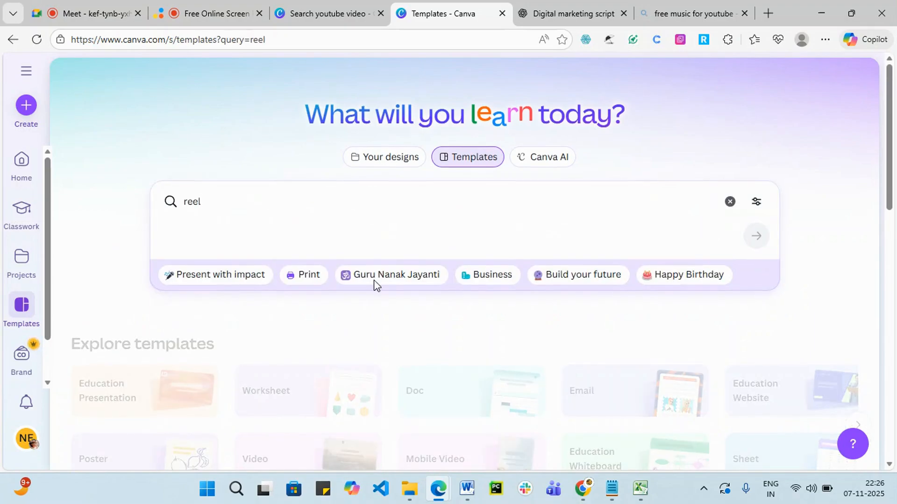
{"action": "scroll", "coordinate": [417, 419], "scroll_direction": "down", "scroll_amount": 1}
{"action": "scroll", "coordinate": [426, 413], "scroll_direction": "down", "scroll_amount": 4}
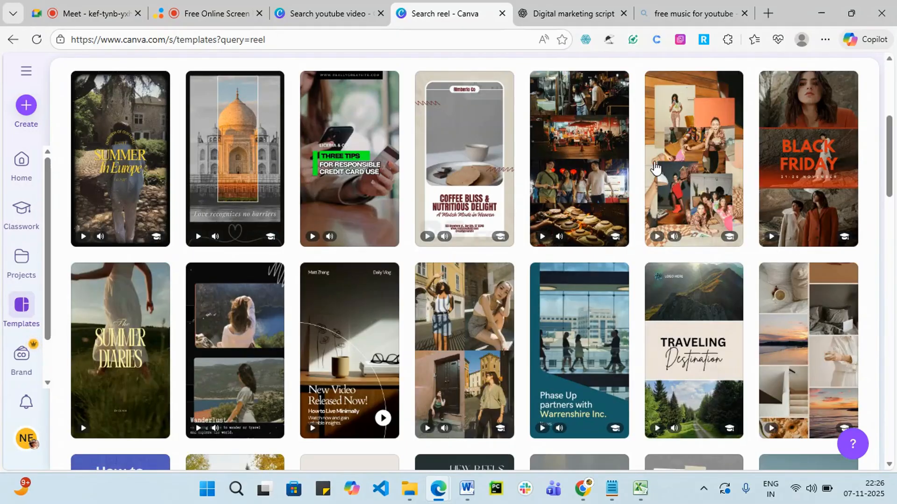
- Search the templates for "logo" and create a blank logo design
{"action": "scroll", "coordinate": [200, 292], "scroll_direction": "up", "scroll_amount": 5}
{"action": "left_click_drag", "start_coordinate": [249, 205], "coordinate": [176, 202]}
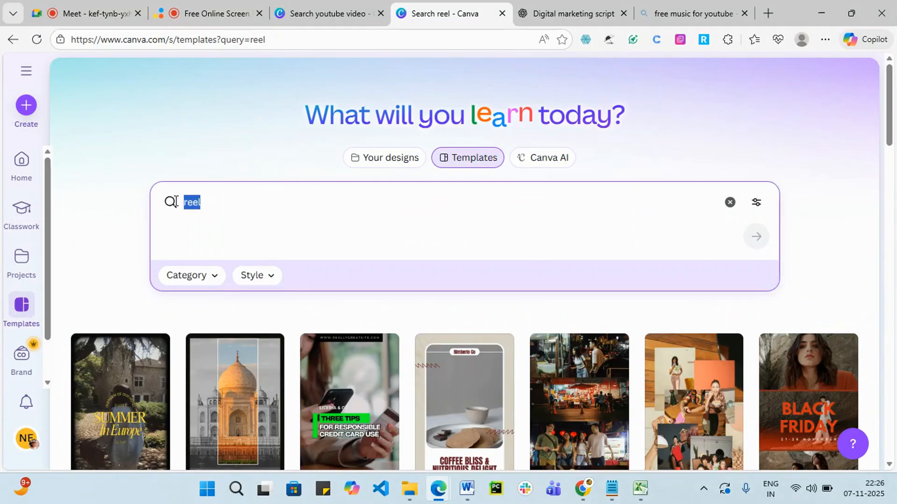
{"action": "type", "text": "logo"}
{"action": "key", "text": "Return"}
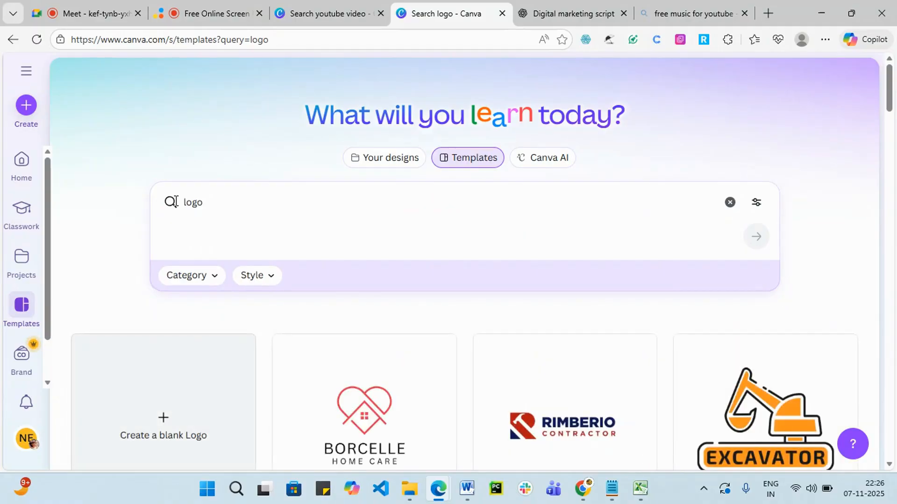
{"action": "scroll", "coordinate": [369, 224], "scroll_direction": "down", "scroll_amount": 5}
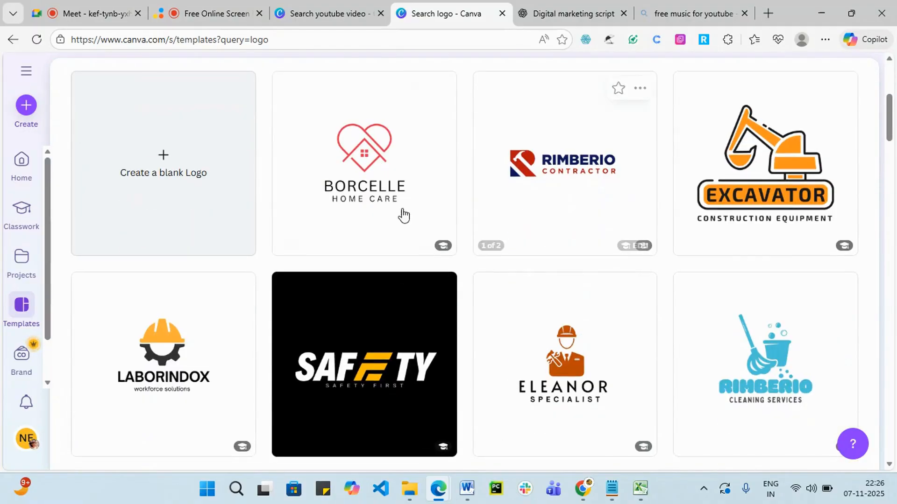
{"action": "left_click", "coordinate": [161, 163]}
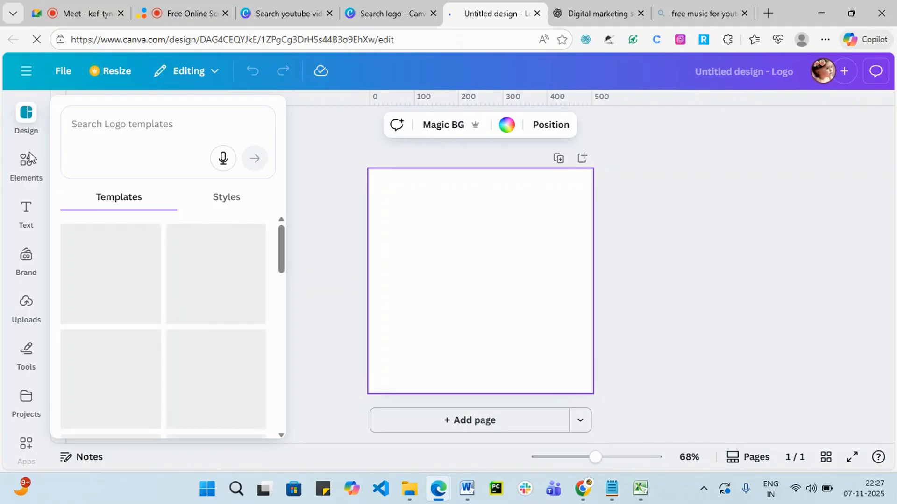
- Search the logo templates for "online training"
{"action": "left_click", "coordinate": [116, 135]}
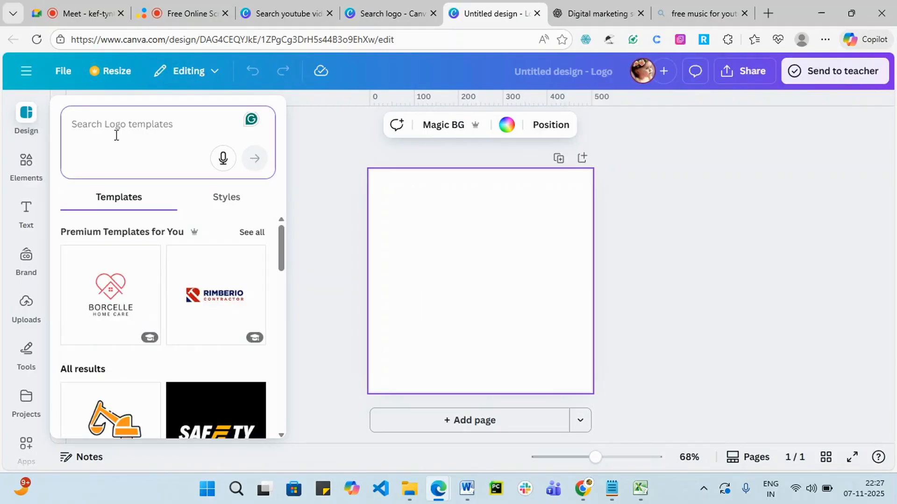
{"action": "type", "text": "o"}
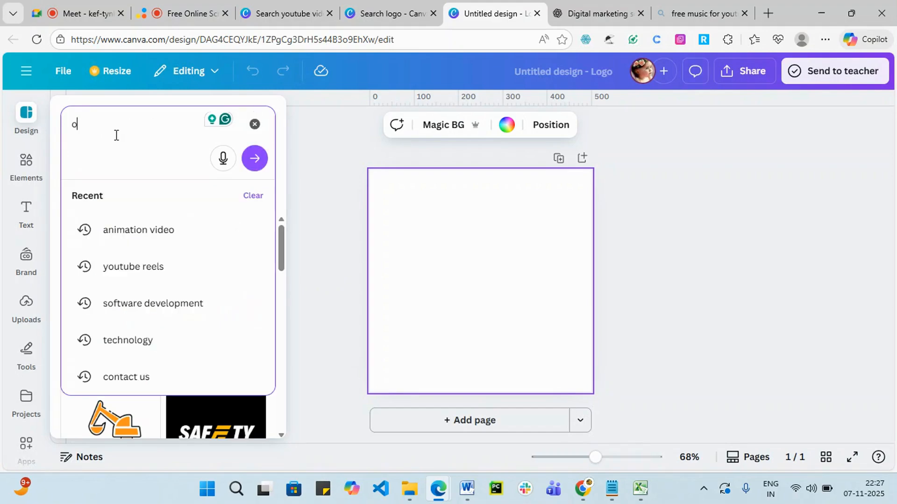
{"action": "type", "text": "nline tra"}
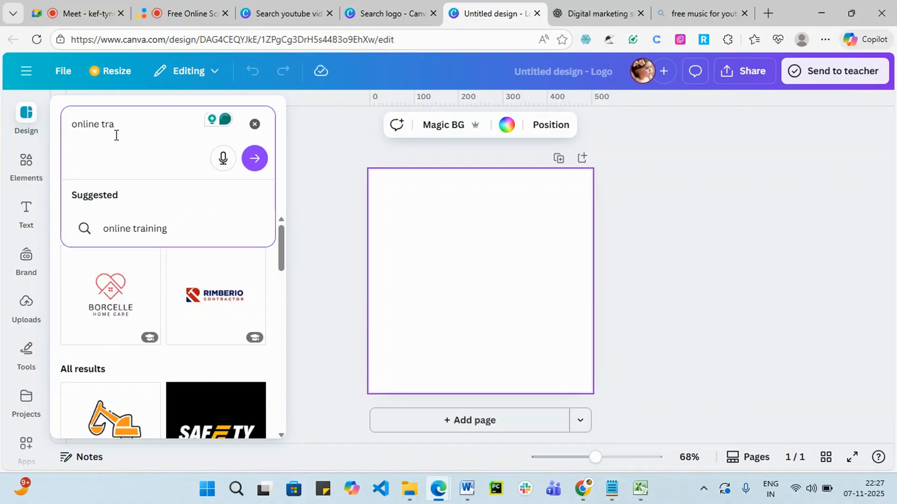
{"action": "left_click", "coordinate": [135, 234]}
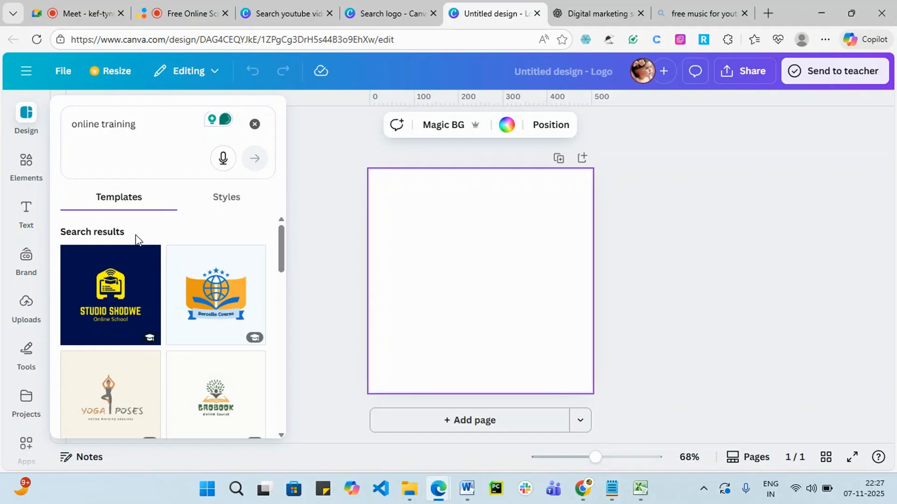
- Browse the matching logo templates and apply the Rimberio Class arched emblem with the open book to the blank page
{"action": "scroll", "coordinate": [179, 348], "scroll_direction": "down", "scroll_amount": 3}
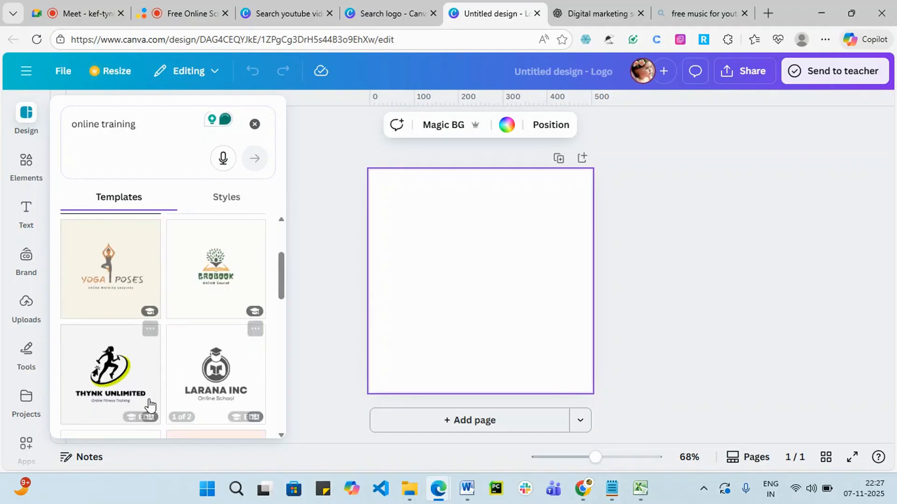
{"action": "scroll", "coordinate": [125, 387], "scroll_direction": "down", "scroll_amount": 3}
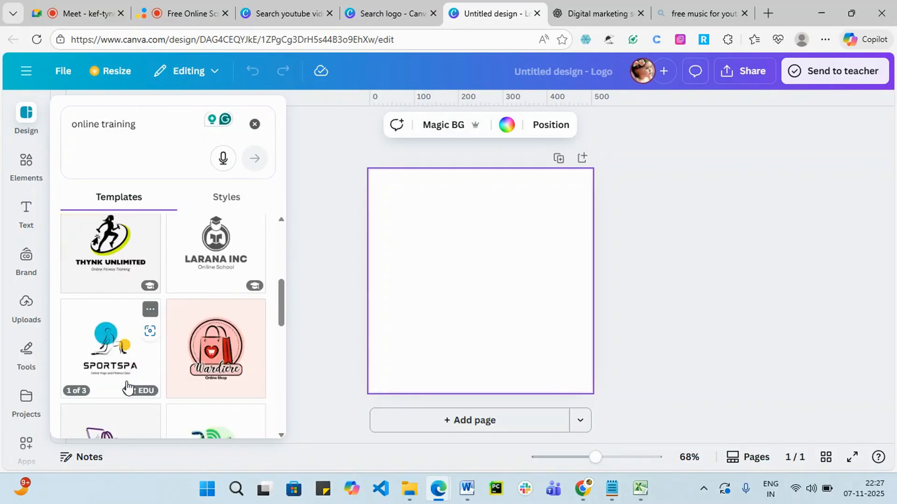
{"action": "scroll", "coordinate": [120, 361], "scroll_direction": "down", "scroll_amount": 3}
{"action": "scroll", "coordinate": [80, 367], "scroll_direction": "down", "scroll_amount": 2}
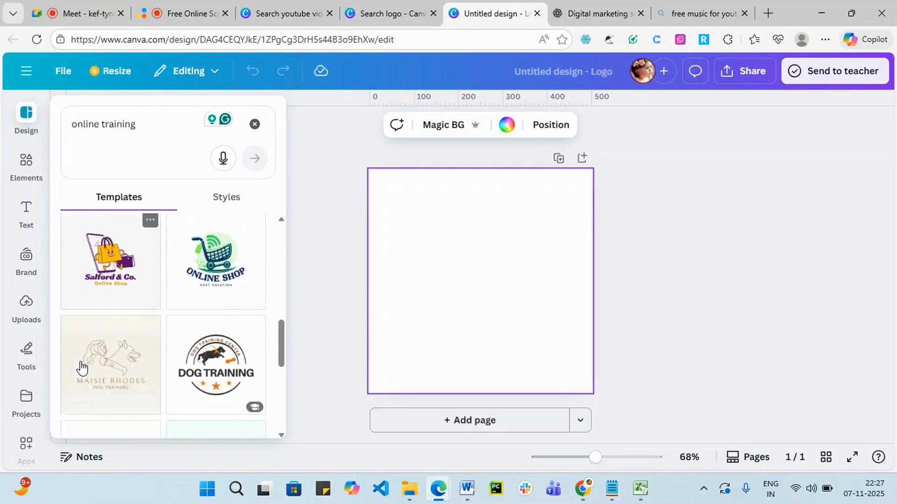
{"action": "scroll", "coordinate": [81, 366], "scroll_direction": "down", "scroll_amount": 2}
{"action": "scroll", "coordinate": [149, 336], "scroll_direction": "down", "scroll_amount": 2}
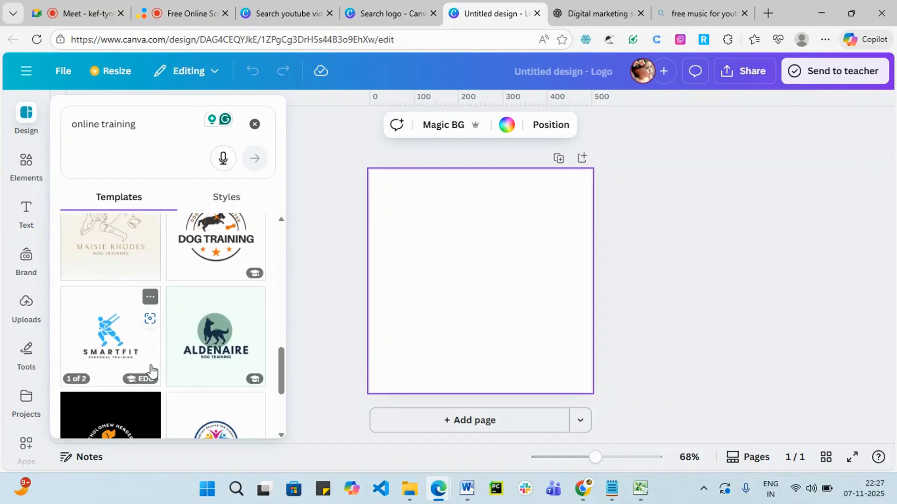
{"action": "scroll", "coordinate": [187, 372], "scroll_direction": "down", "scroll_amount": 2}
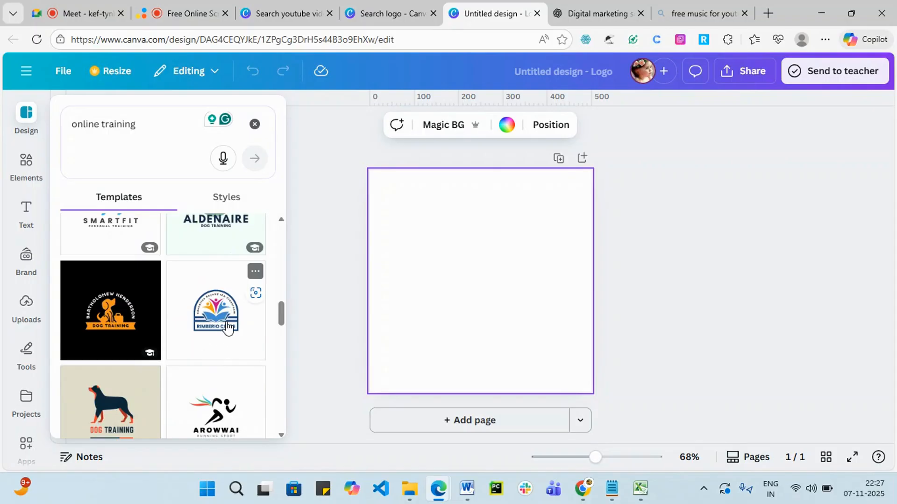
{"action": "left_click", "coordinate": [216, 336]}
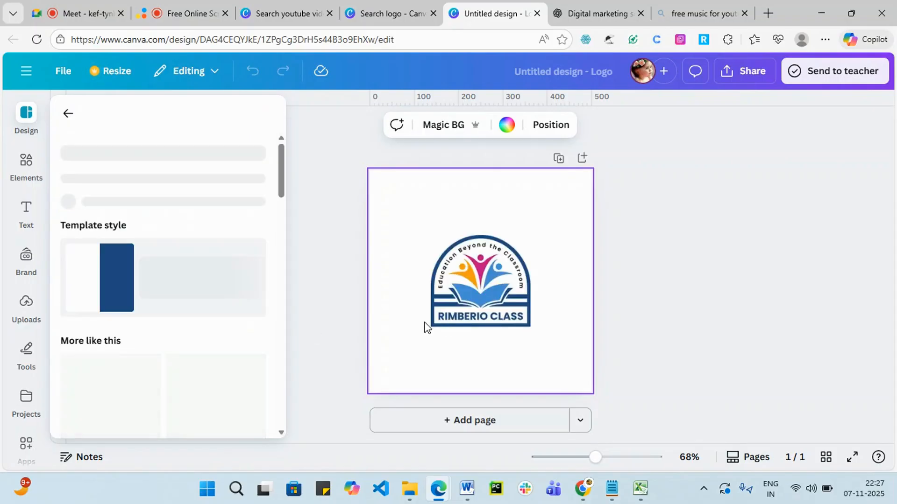
{"action": "left_click", "coordinate": [479, 258]}
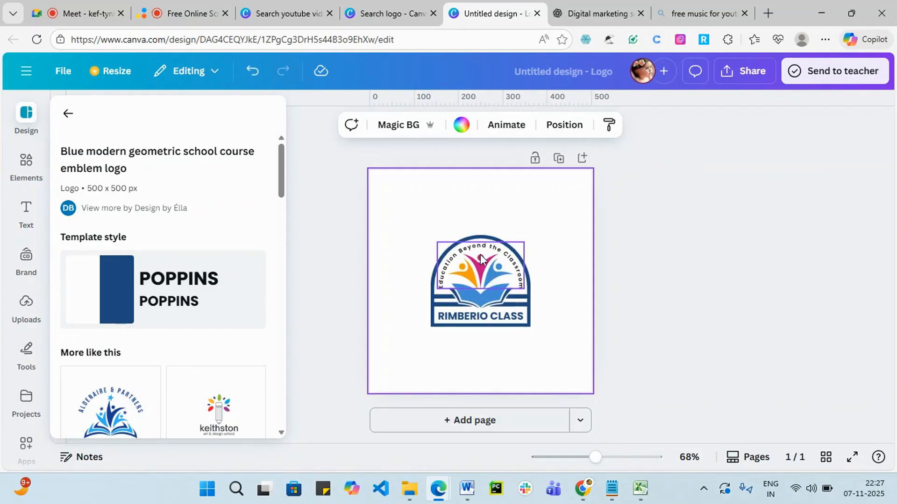
{"action": "left_click", "coordinate": [480, 258]}
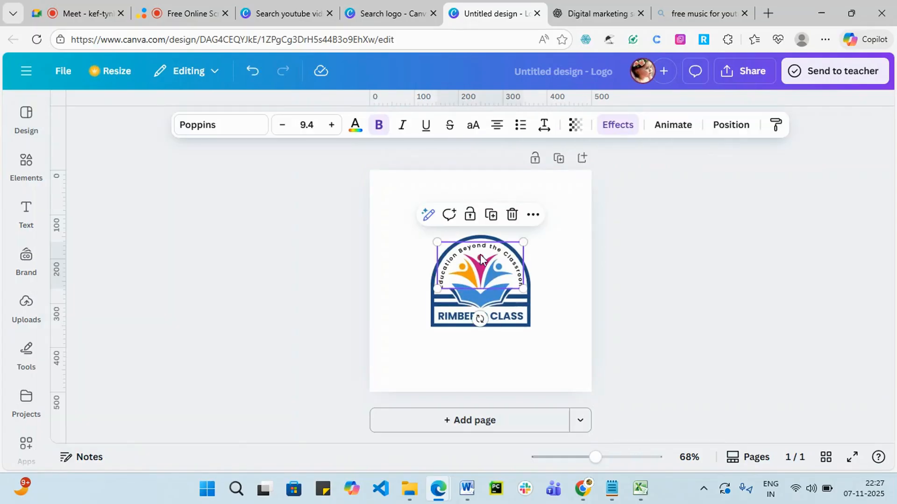
{"action": "left_click", "coordinate": [672, 282]}
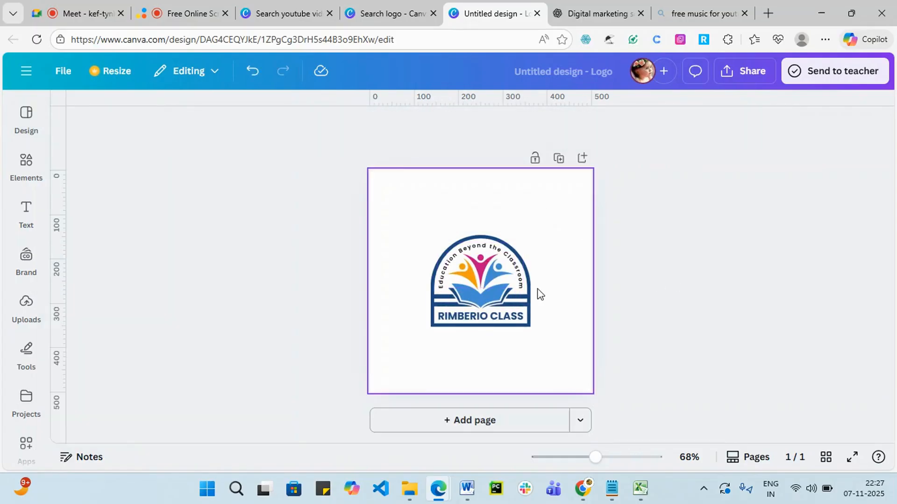
- Search the elements for "education" and look through the full set of matching graphics
{"action": "left_click", "coordinate": [472, 297]}
{"action": "left_click", "coordinate": [31, 166]}
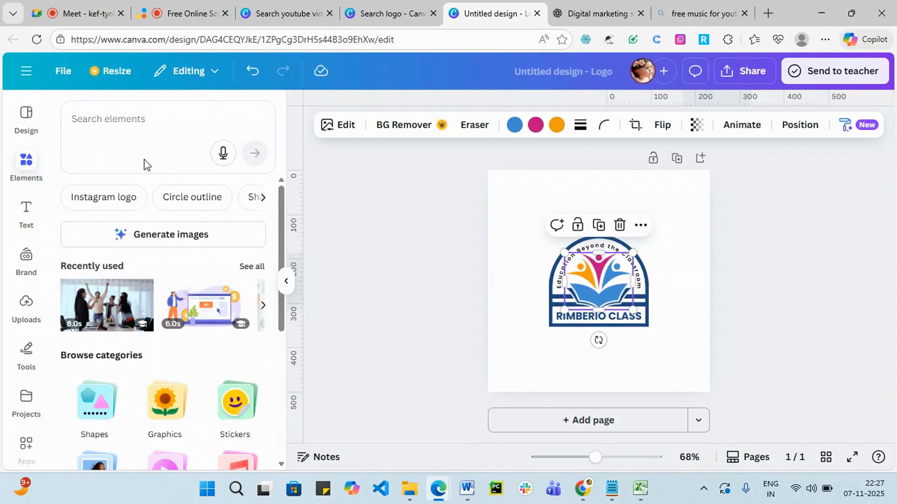
{"action": "left_click", "coordinate": [144, 126]}
{"action": "type", "text": "education"}
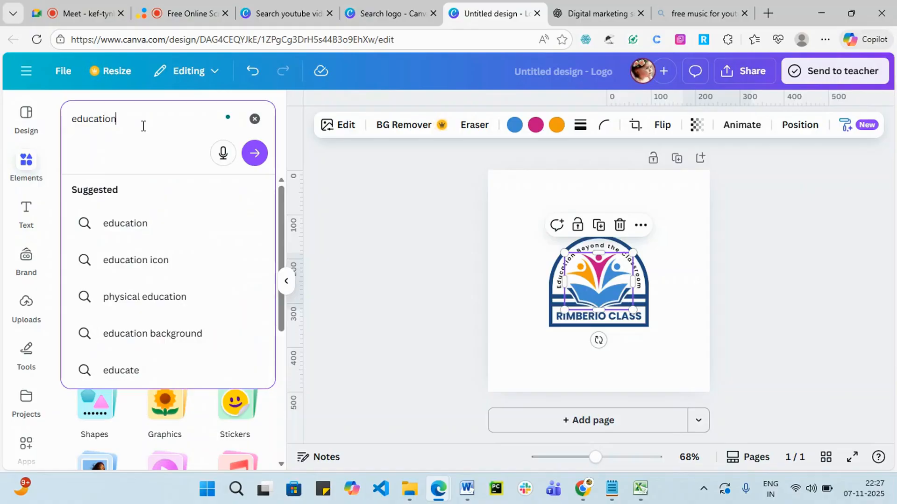
{"action": "key", "text": "Return"}
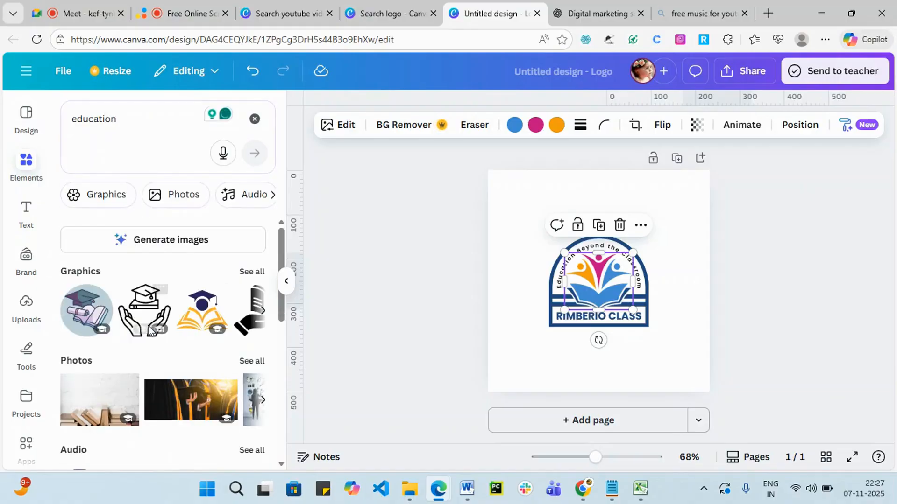
{"action": "left_click", "coordinate": [252, 273]}
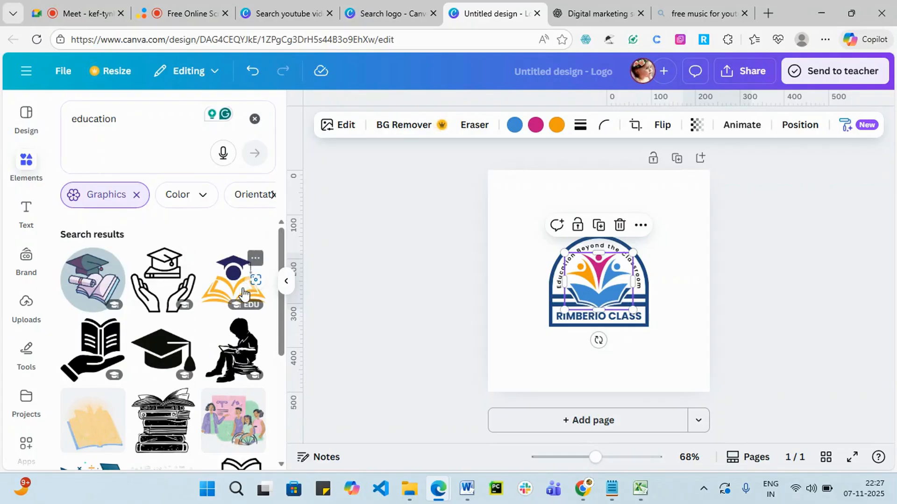
{"action": "scroll", "coordinate": [162, 369], "scroll_direction": "down", "scroll_amount": 3}
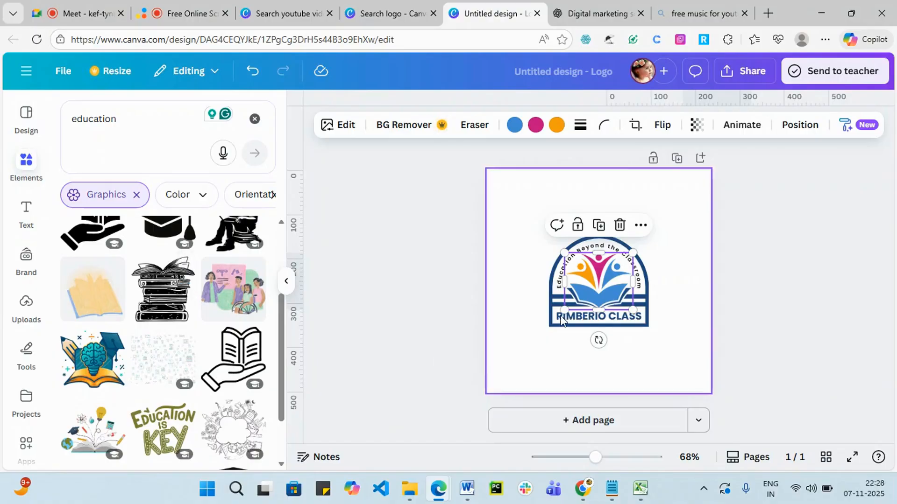
- Move the people-and-book graphic out above the emblem and fit the graduate-over-book graphic inside the arch in its place
{"action": "left_click_drag", "start_coordinate": [603, 289], "coordinate": [552, 209]}
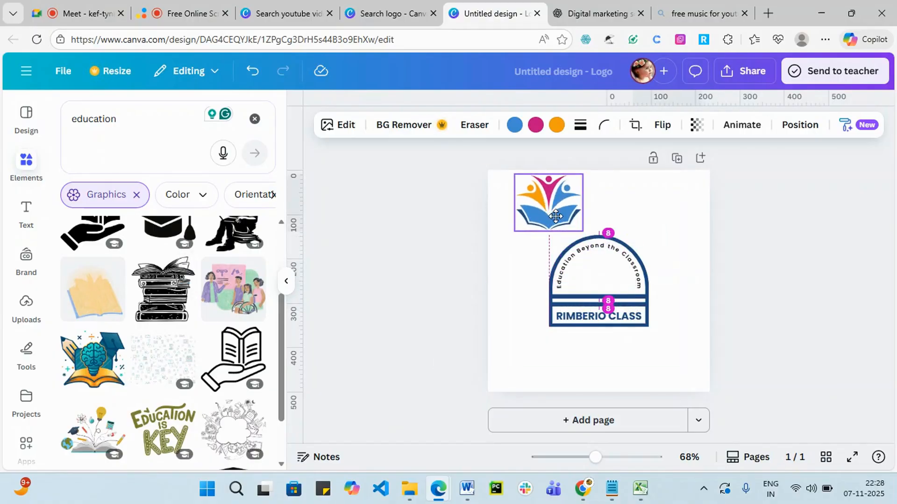
{"action": "scroll", "coordinate": [158, 341], "scroll_direction": "up", "scroll_amount": 3}
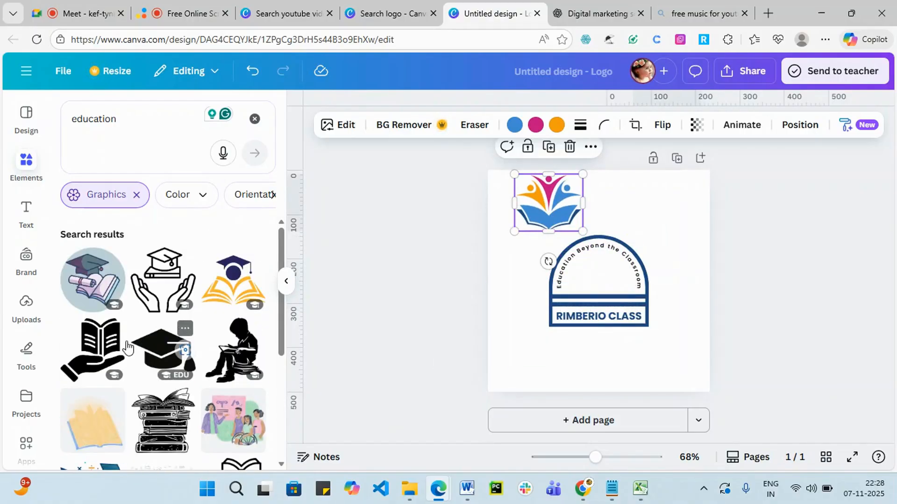
{"action": "scroll", "coordinate": [158, 341], "scroll_direction": "down", "scroll_amount": 3}
{"action": "scroll", "coordinate": [196, 327], "scroll_direction": "up", "scroll_amount": 3}
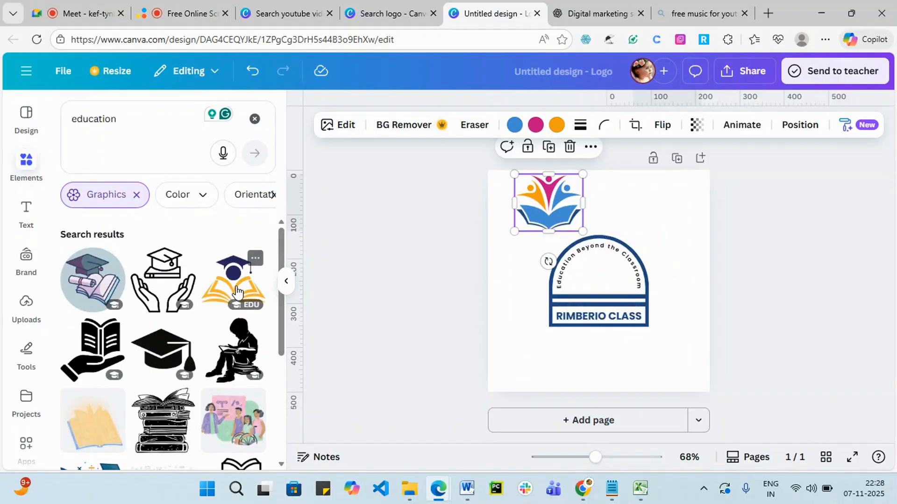
{"action": "left_click_drag", "start_coordinate": [231, 292], "coordinate": [594, 281]}
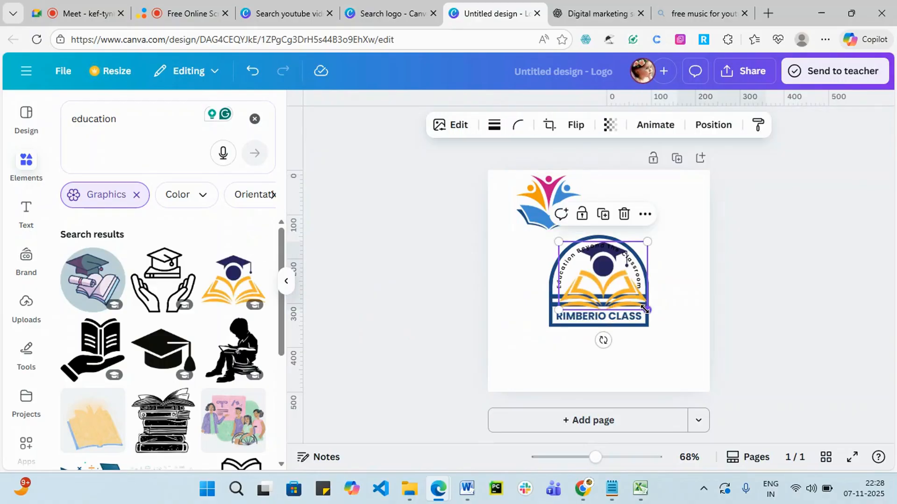
{"action": "left_click_drag", "start_coordinate": [645, 305], "coordinate": [599, 288]}
{"action": "left_click", "coordinate": [707, 308]}
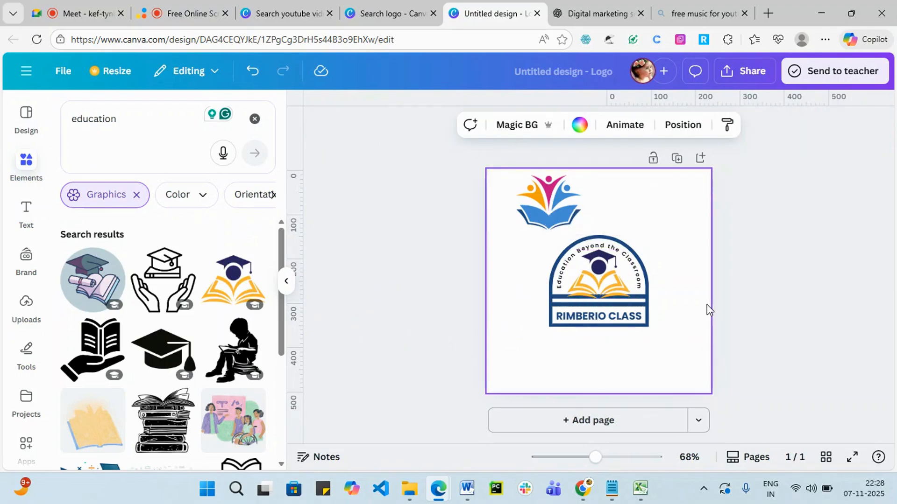
- Recolor the book in the graduate graphic, trying dark blue before settling on bright orange
{"action": "left_click", "coordinate": [619, 285]}
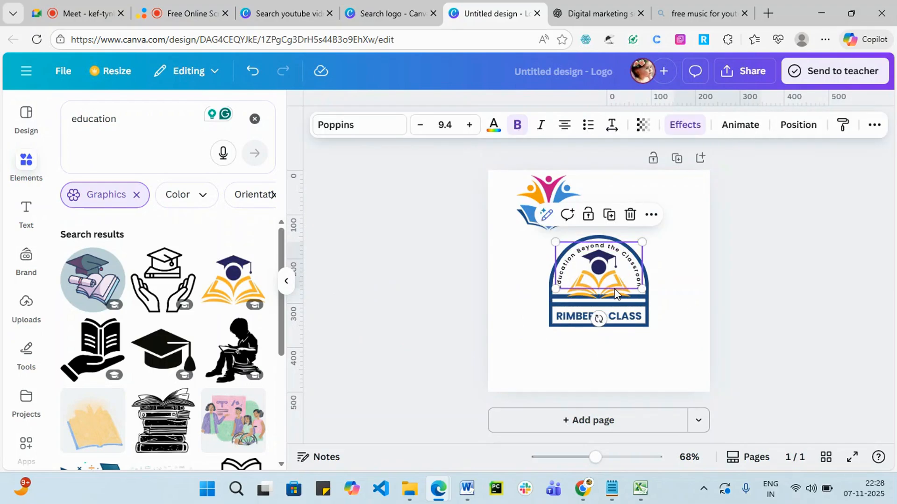
{"action": "left_click", "coordinate": [616, 293]}
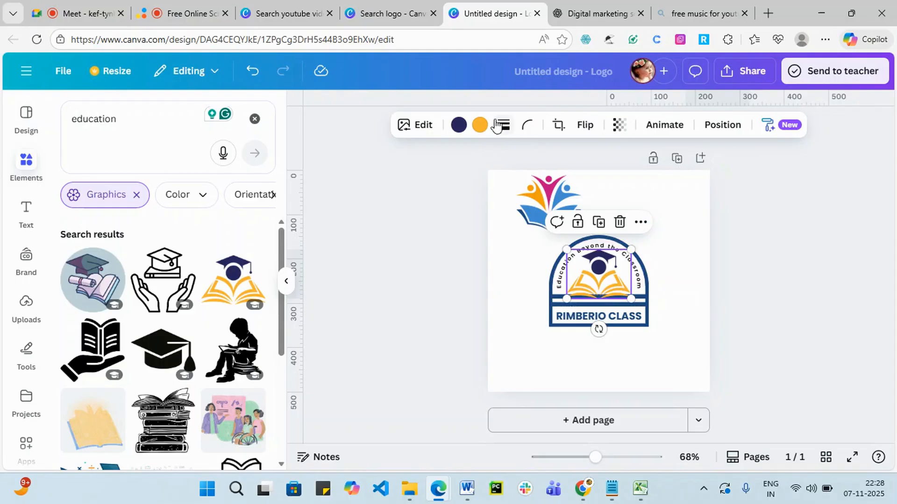
{"action": "left_click", "coordinate": [480, 126]}
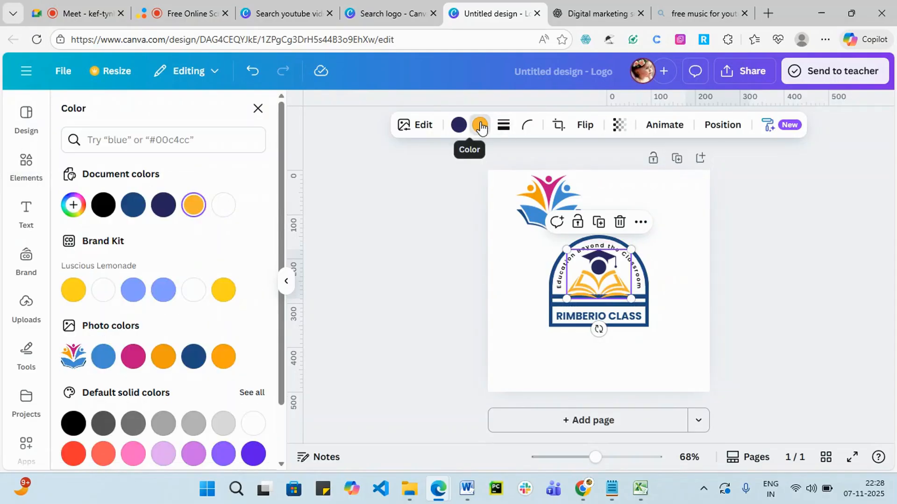
{"action": "scroll", "coordinate": [59, 345], "scroll_direction": "down", "scroll_amount": 2}
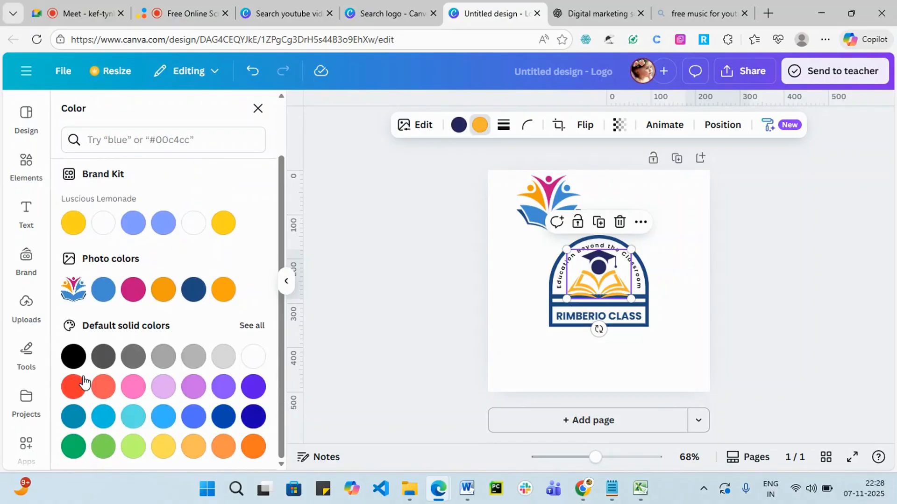
{"action": "left_click", "coordinate": [224, 421]}
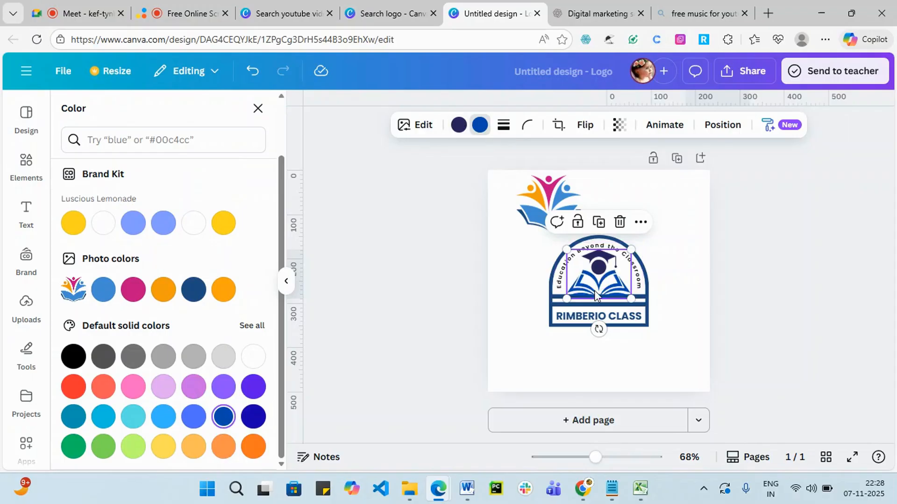
{"action": "left_click", "coordinate": [260, 452]}
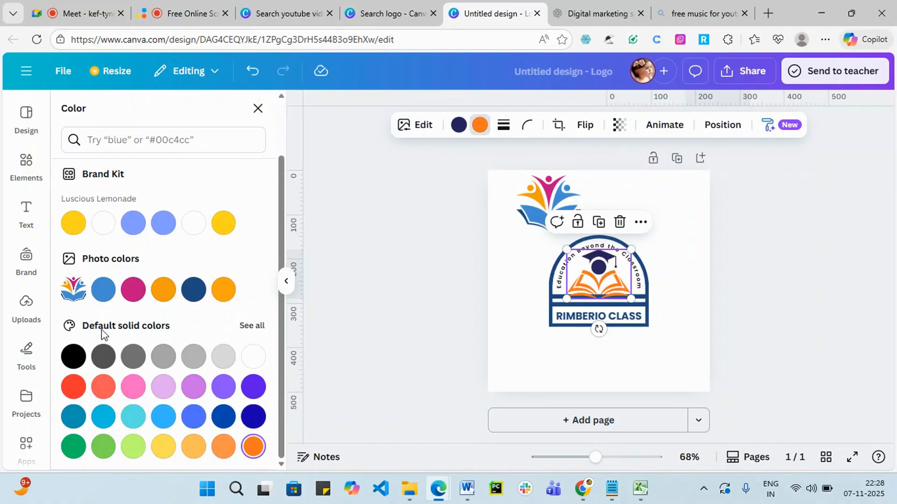
{"action": "left_click", "coordinate": [764, 256]}
- Replace the curved "Education Beyond the Classroom" text inside the emblem's arch with "online training"
{"action": "left_click", "coordinate": [624, 255]}
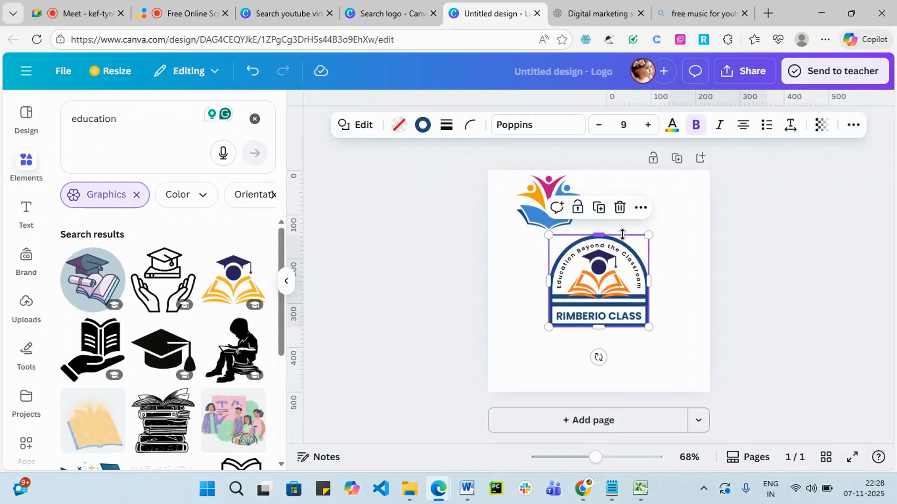
{"action": "left_click", "coordinate": [624, 255]}
{"action": "left_click", "coordinate": [625, 252]}
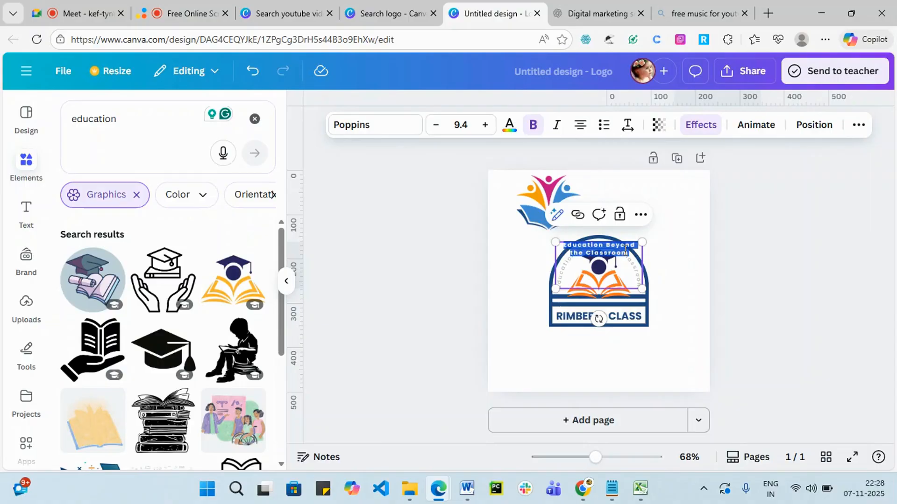
{"action": "type", "text": "Online"}
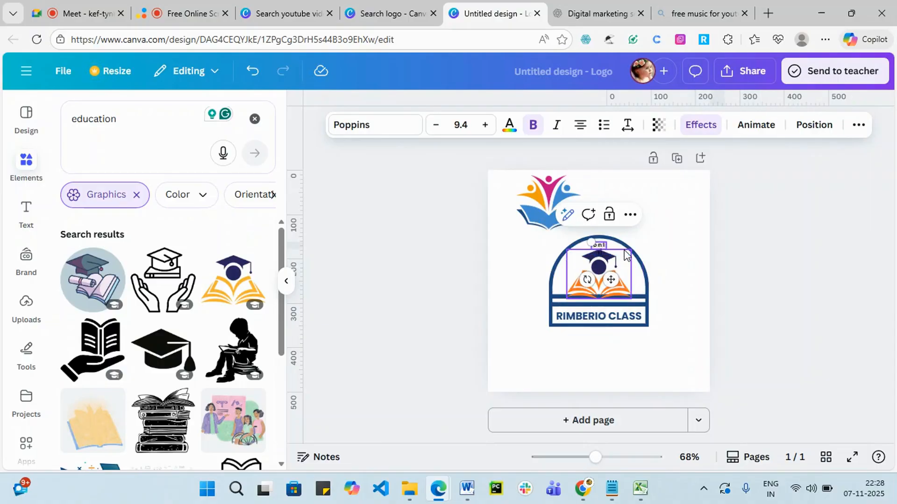
{"action": "type", "text": " tra"}
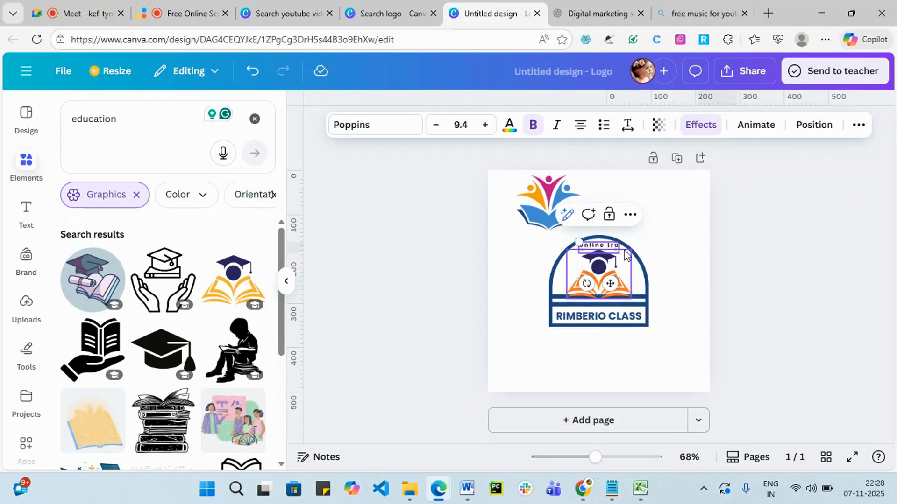
{"action": "type", "text": "ining"}
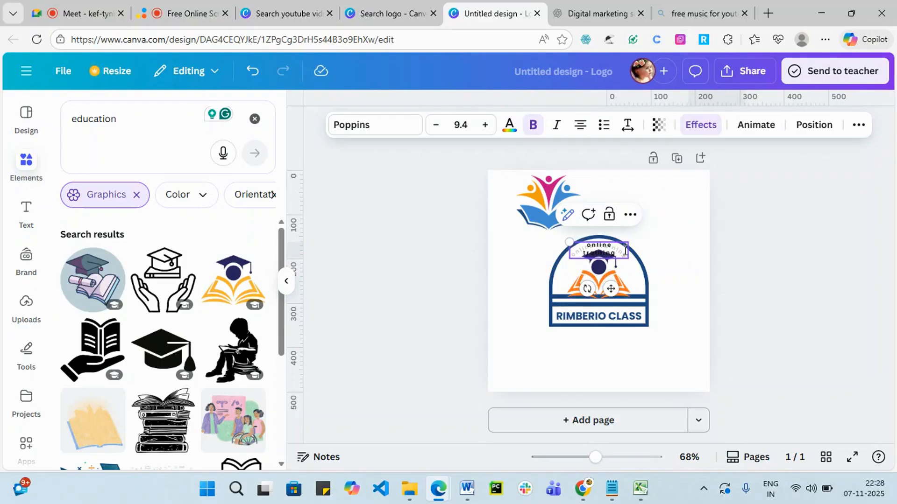
{"action": "left_click", "coordinate": [752, 245]}
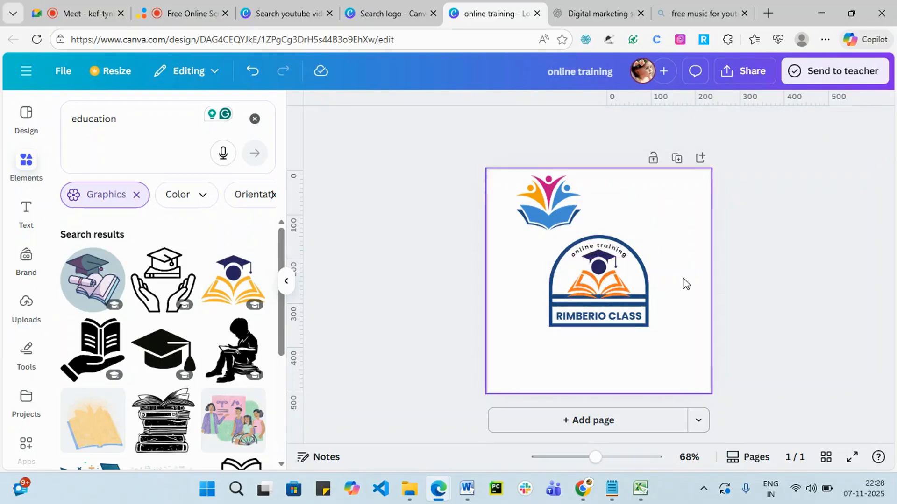
- Open the "RIMBERIO CLASS" text for editing and look through the logo templates similar to the current emblem
{"action": "left_click", "coordinate": [585, 328]}
{"action": "left_click", "coordinate": [585, 328]}
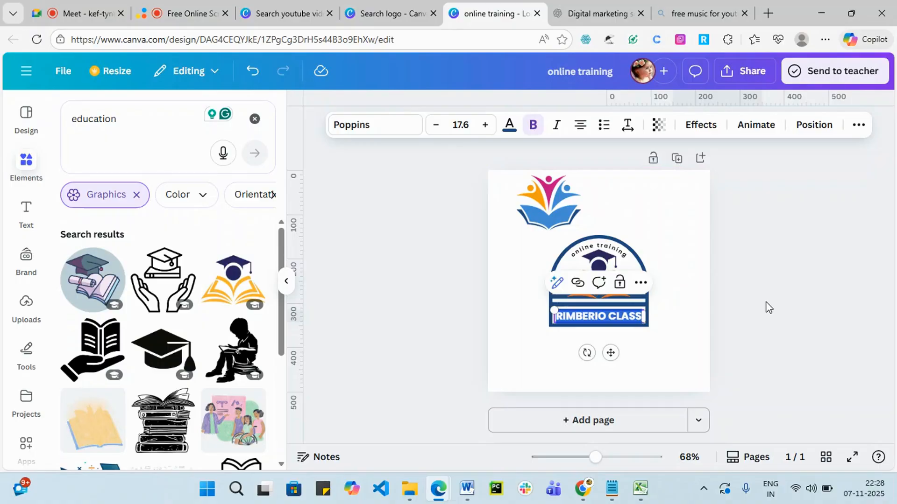
{"action": "left_click", "coordinate": [20, 126]}
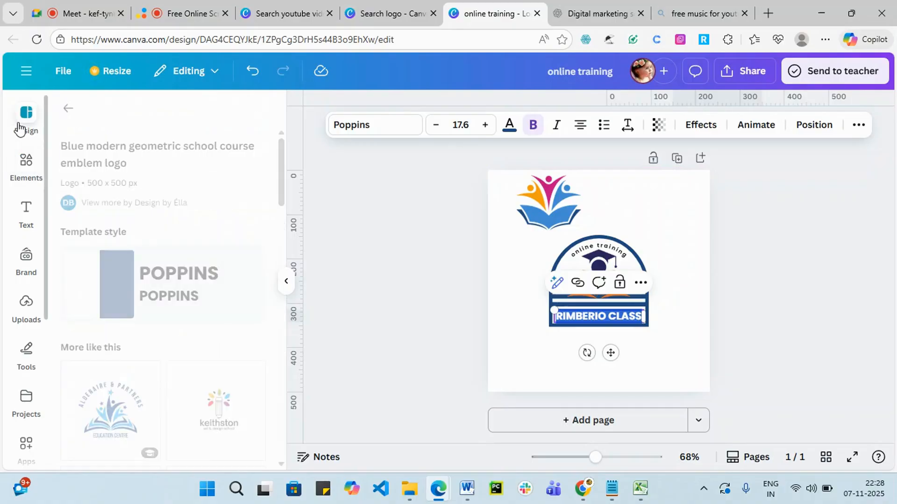
{"action": "scroll", "coordinate": [192, 327], "scroll_direction": "down", "scroll_amount": 1}
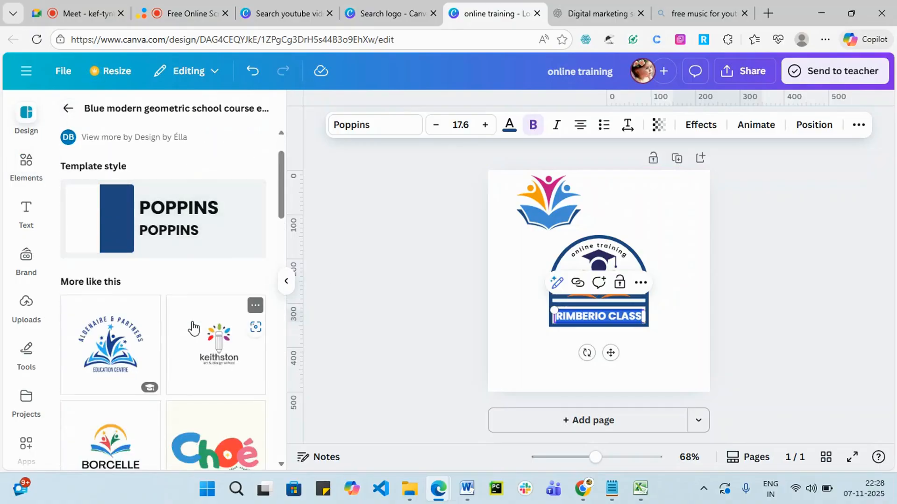
{"action": "scroll", "coordinate": [192, 327], "scroll_direction": "down", "scroll_amount": 1}
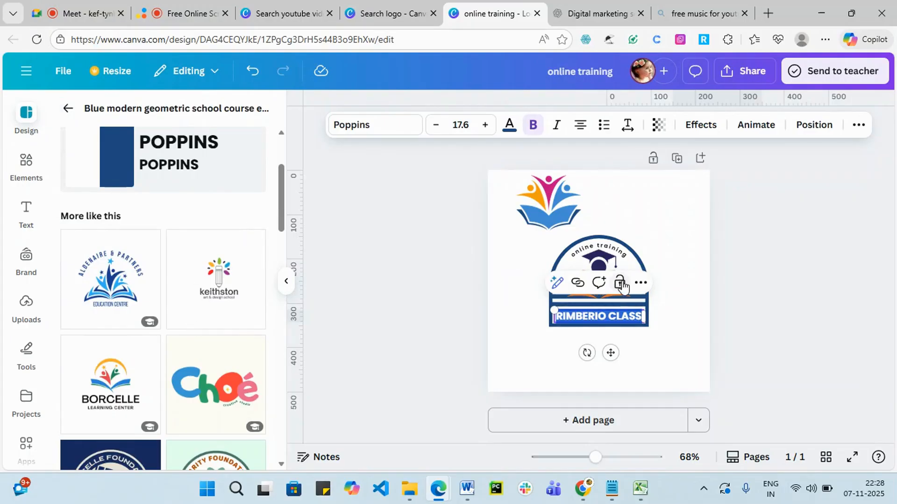
{"action": "scroll", "coordinate": [187, 347], "scroll_direction": "down", "scroll_amount": 2}
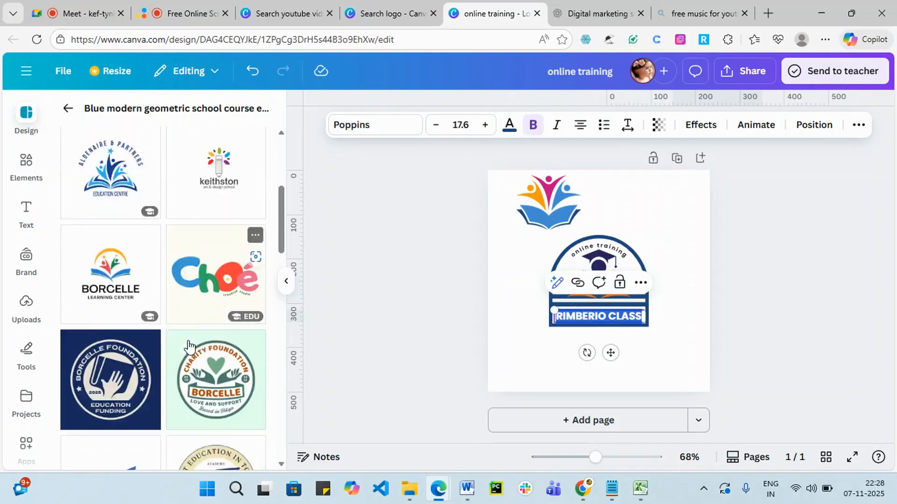
{"action": "scroll", "coordinate": [188, 346], "scroll_direction": "down", "scroll_amount": 2}
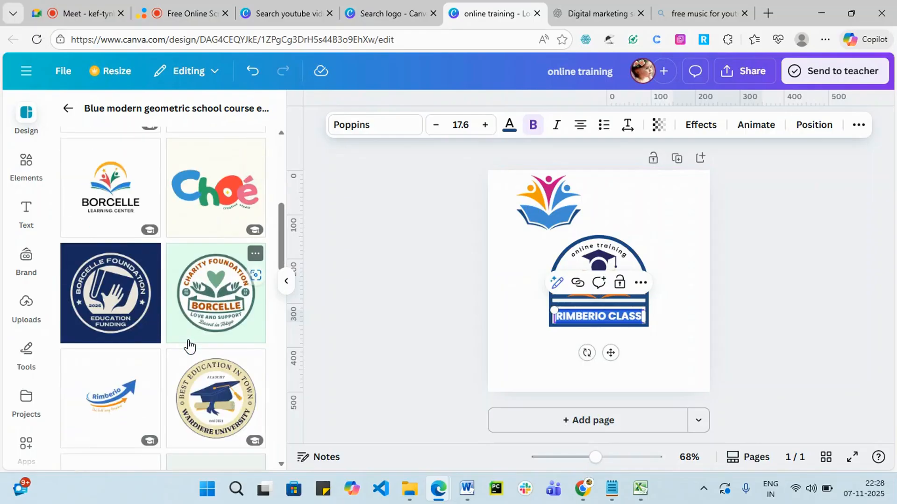
{"action": "scroll", "coordinate": [189, 346], "scroll_direction": "down", "scroll_amount": 4}
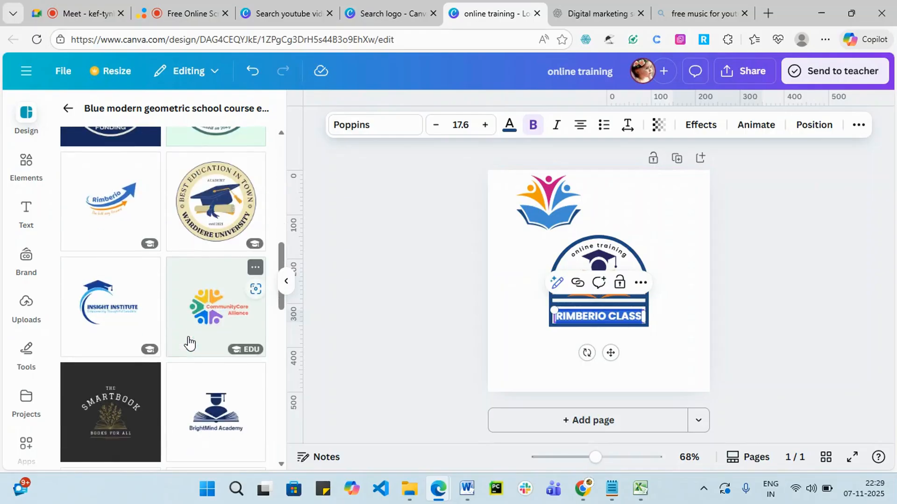
{"action": "scroll", "coordinate": [189, 344], "scroll_direction": "down", "scroll_amount": 4}
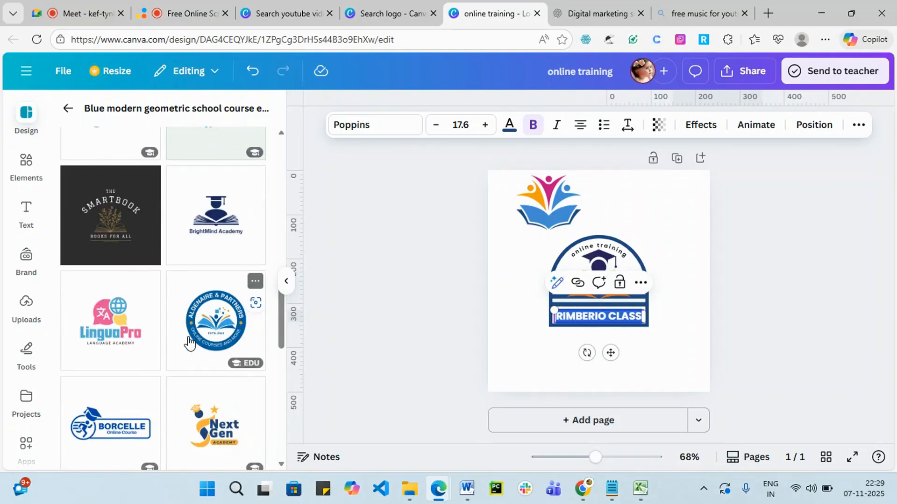
{"action": "scroll", "coordinate": [189, 344], "scroll_direction": "down", "scroll_amount": 4}
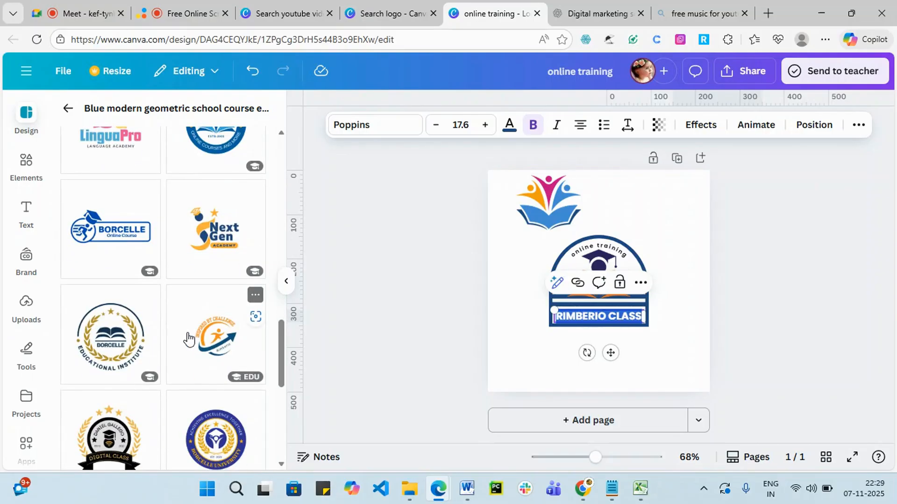
{"action": "scroll", "coordinate": [189, 338], "scroll_direction": "down", "scroll_amount": 3}
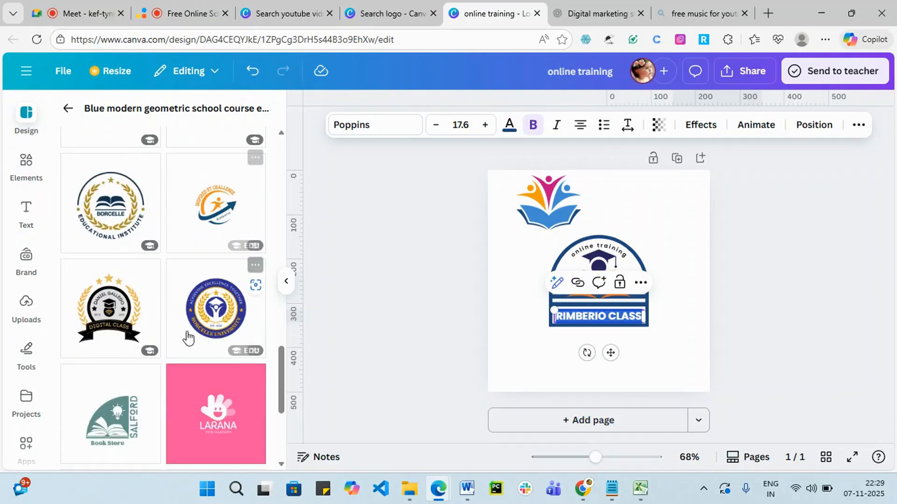
{"action": "scroll", "coordinate": [189, 337], "scroll_direction": "down", "scroll_amount": 5}
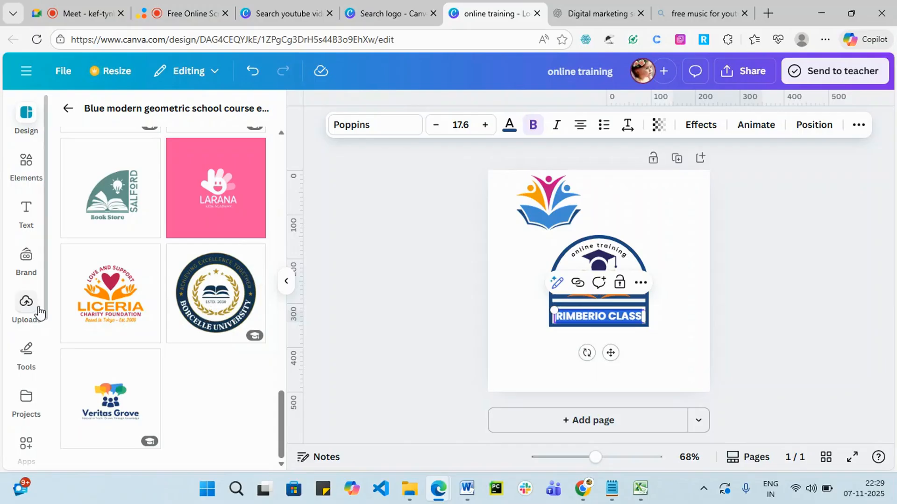
- Clear the "online training" template search and leave the logo design for the Templates page
{"action": "left_click", "coordinate": [68, 110]}
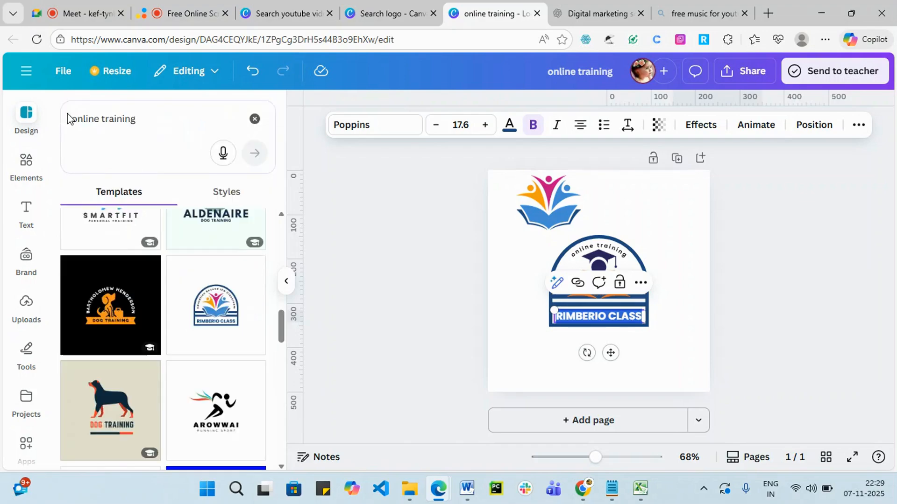
{"action": "left_click", "coordinate": [253, 120]}
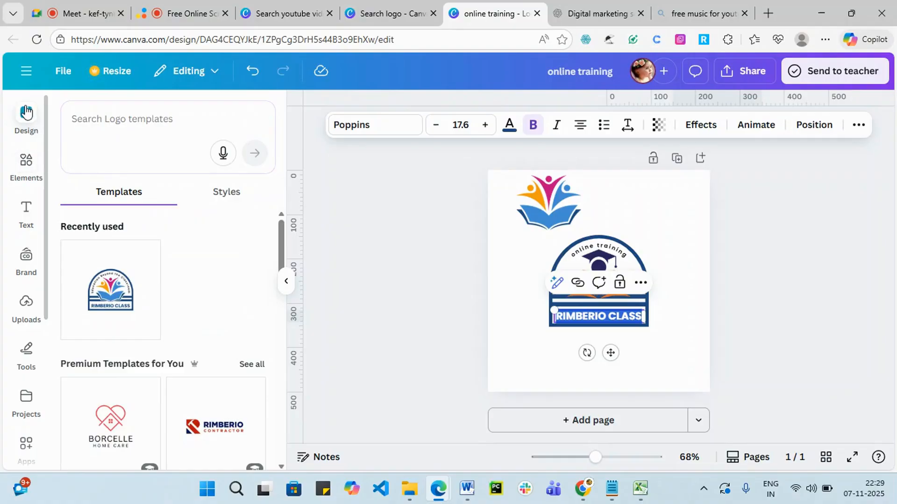
{"action": "left_click", "coordinate": [26, 112]}
{"action": "left_click", "coordinate": [23, 71]}
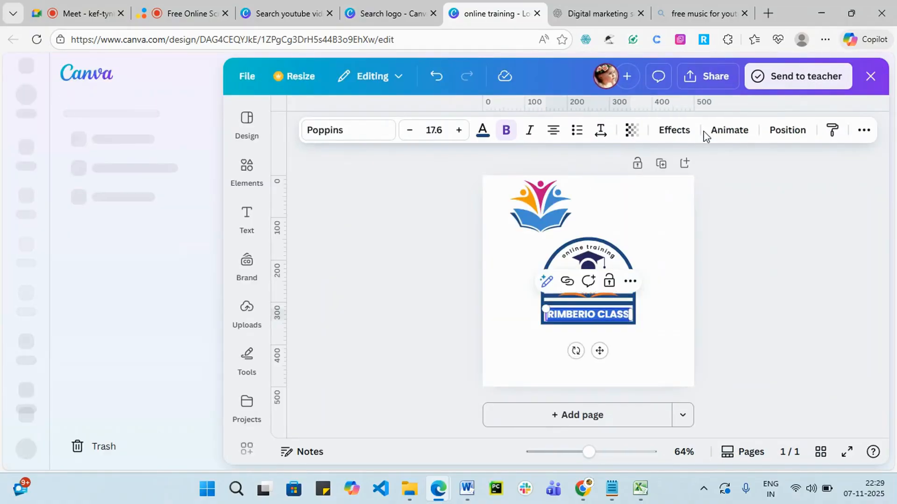
{"action": "left_click", "coordinate": [871, 76]}
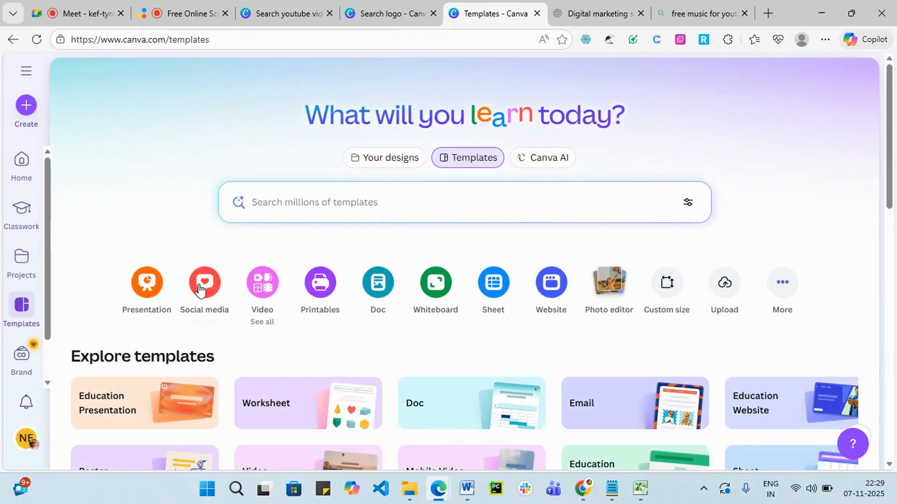
- Create a blank presentation and search its templates for "digital marketing agency"
{"action": "left_click", "coordinate": [144, 282]}
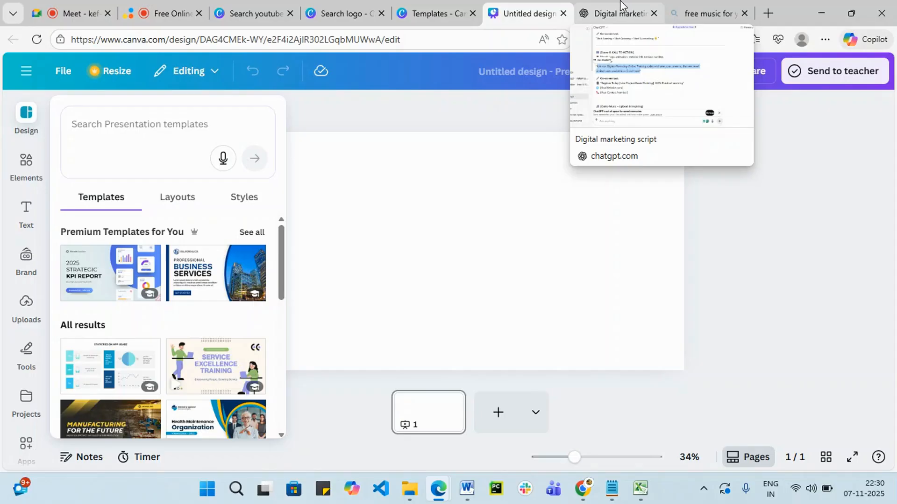
{"action": "scroll", "coordinate": [133, 316], "scroll_direction": "down", "scroll_amount": 8}
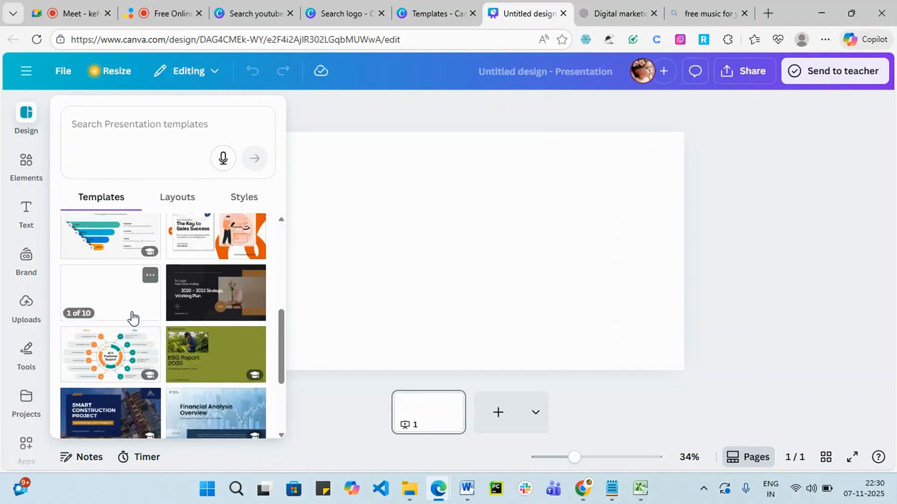
{"action": "scroll", "coordinate": [136, 280], "scroll_direction": "up", "scroll_amount": 10}
{"action": "left_click", "coordinate": [148, 126]}
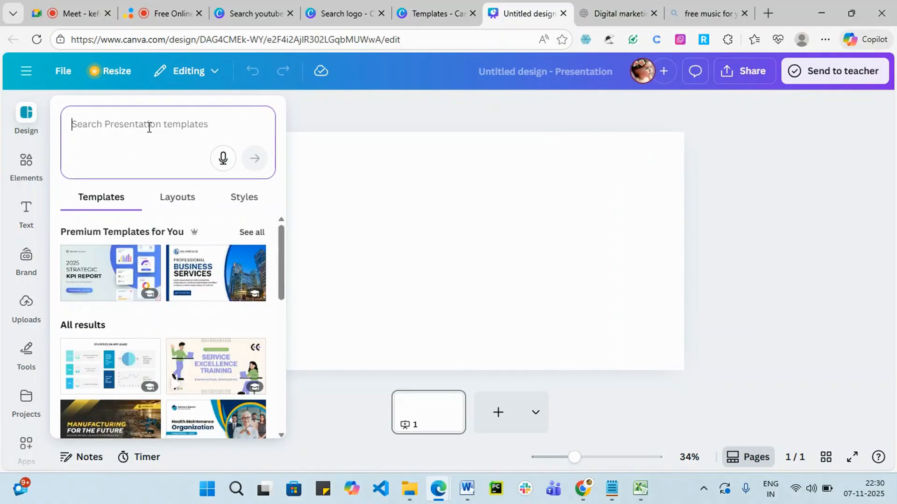
{"action": "type", "text": "di"}
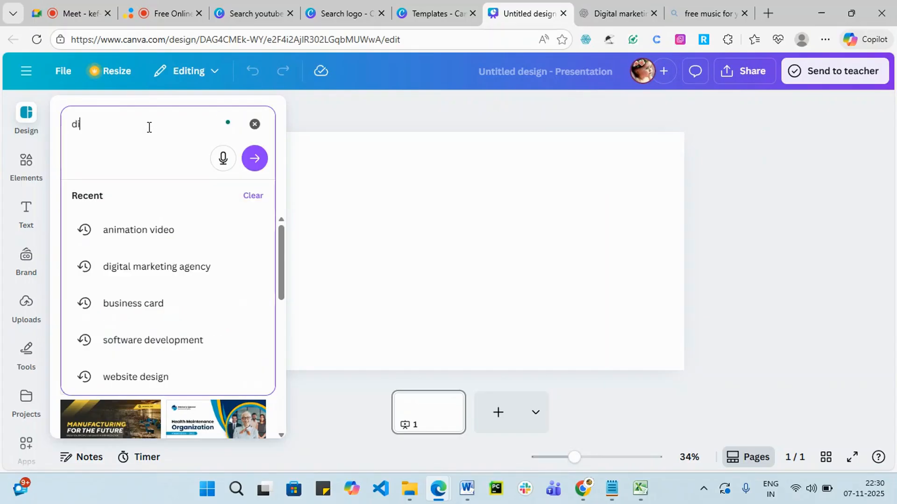
{"action": "type", "text": "gital"}
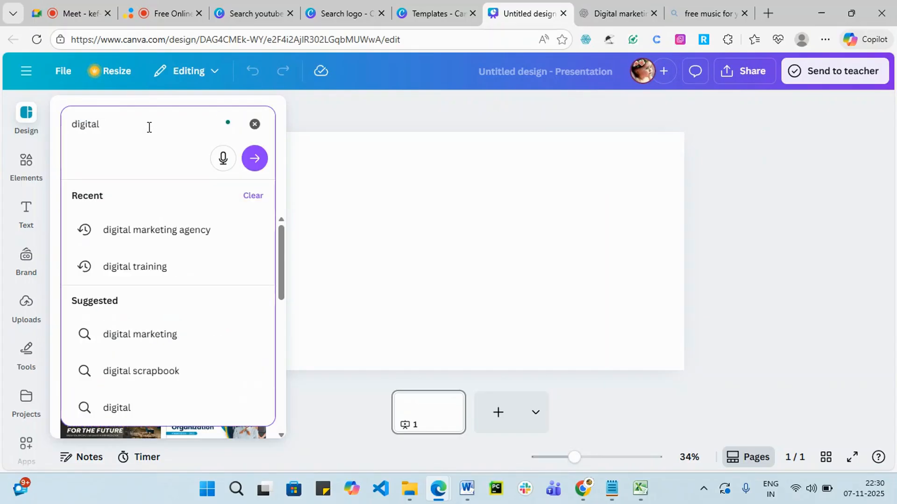
{"action": "left_click", "coordinate": [135, 231]}
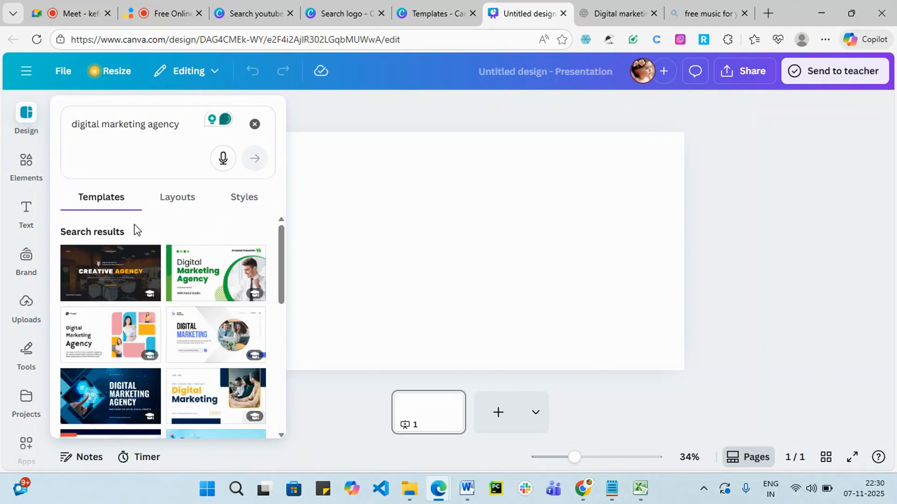
- Apply all 10 pages of the Blue and White Modern Digital Marketing Agency Presentation template to the design
{"action": "scroll", "coordinate": [71, 355], "scroll_direction": "down", "scroll_amount": 2}
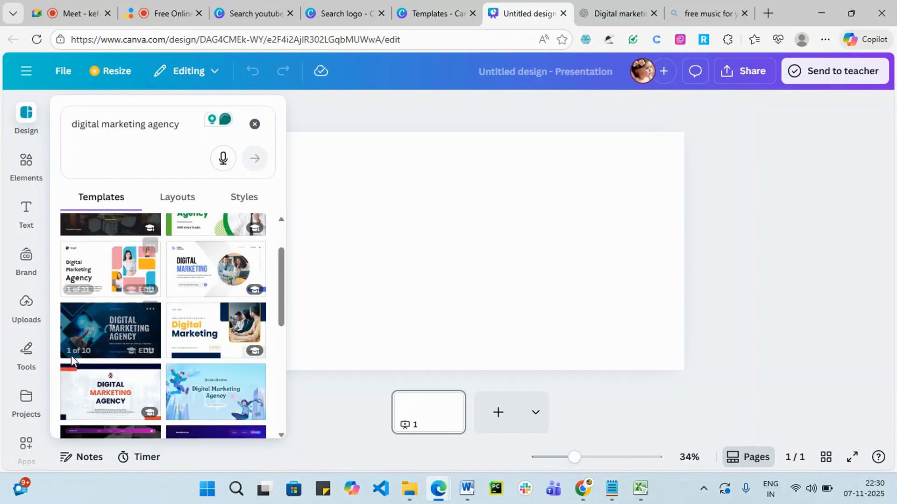
{"action": "scroll", "coordinate": [71, 355], "scroll_direction": "down", "scroll_amount": 2}
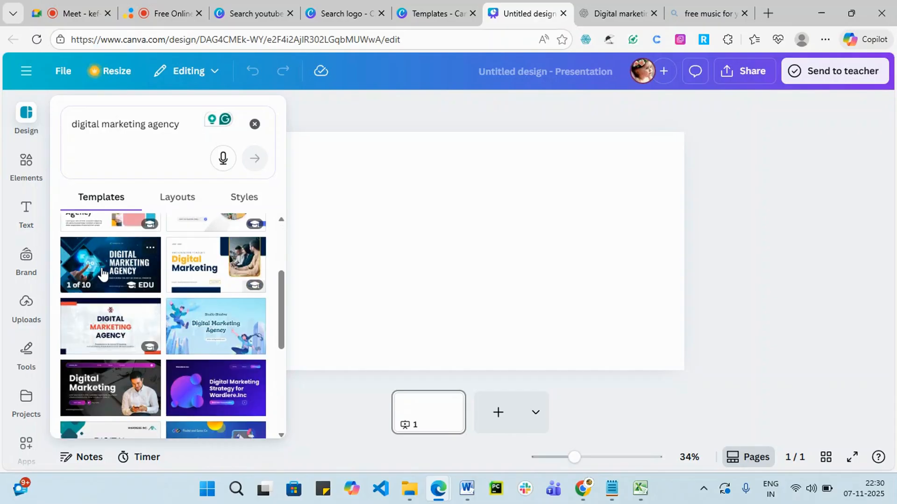
{"action": "left_click", "coordinate": [103, 273]}
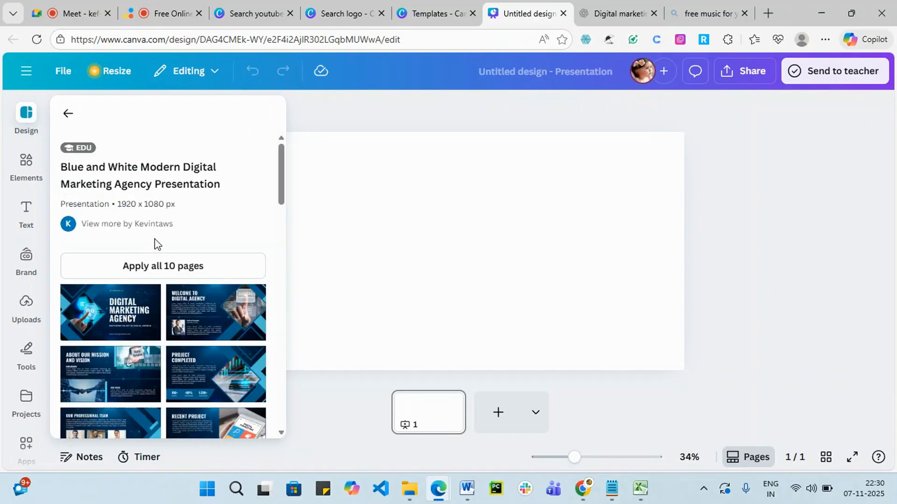
{"action": "left_click", "coordinate": [161, 267]}
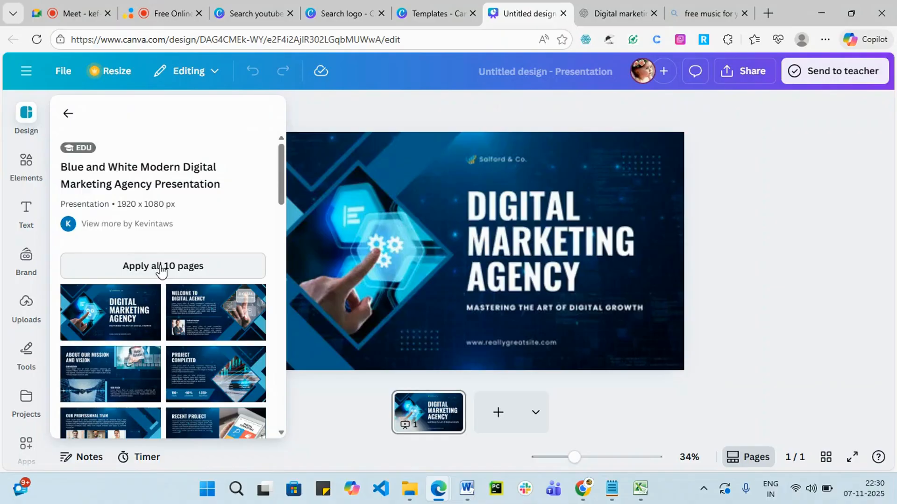
{"action": "left_click", "coordinate": [154, 266]}
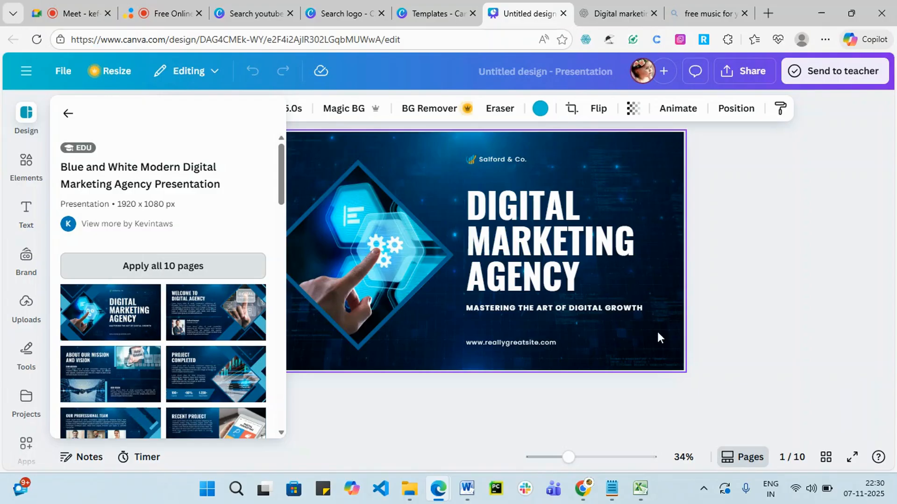
- Look over the presentation's pages, checking the cover's title text and diamond-shaped picture and the second page
{"action": "scroll", "coordinate": [652, 432], "scroll_direction": "down", "scroll_amount": 3}
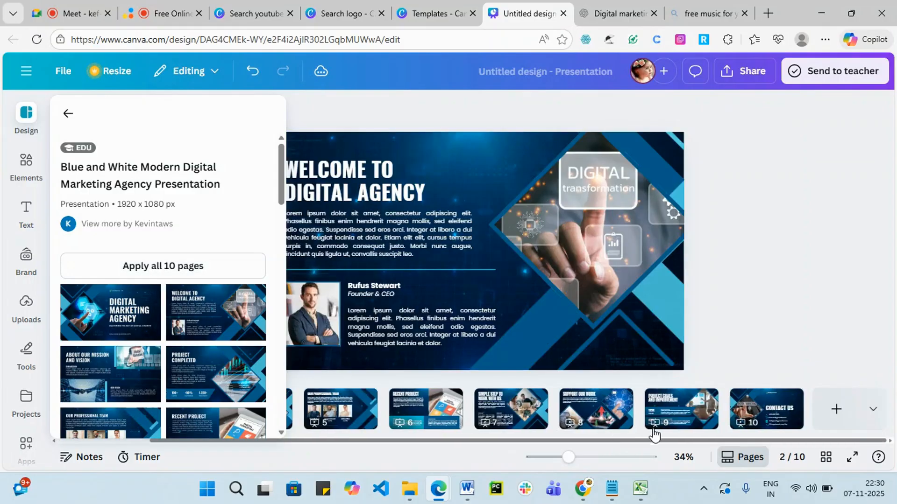
{"action": "left_click_drag", "start_coordinate": [667, 441], "coordinate": [307, 459]}
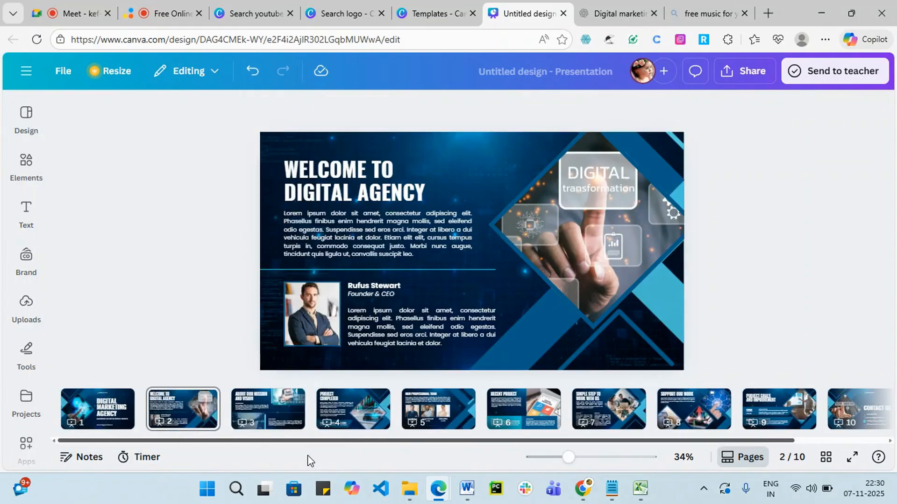
{"action": "left_click", "coordinate": [108, 415]}
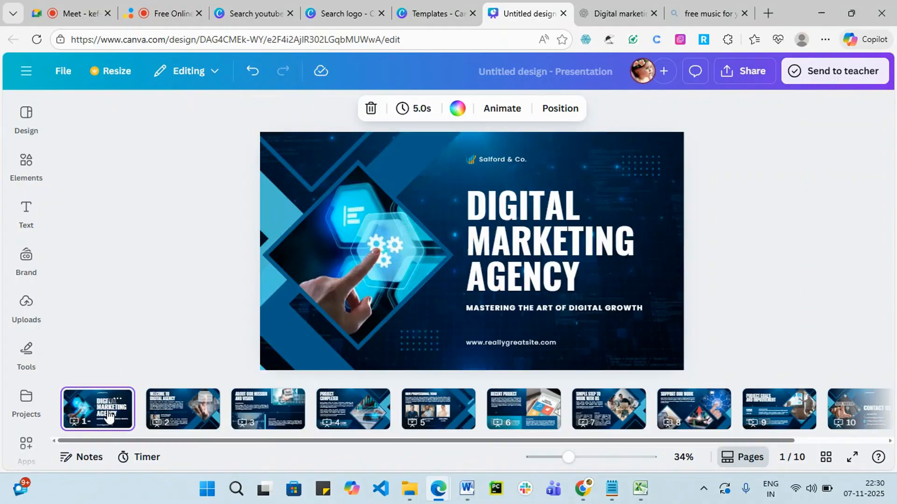
{"action": "left_click", "coordinate": [494, 211]}
{"action": "left_click", "coordinate": [495, 211]}
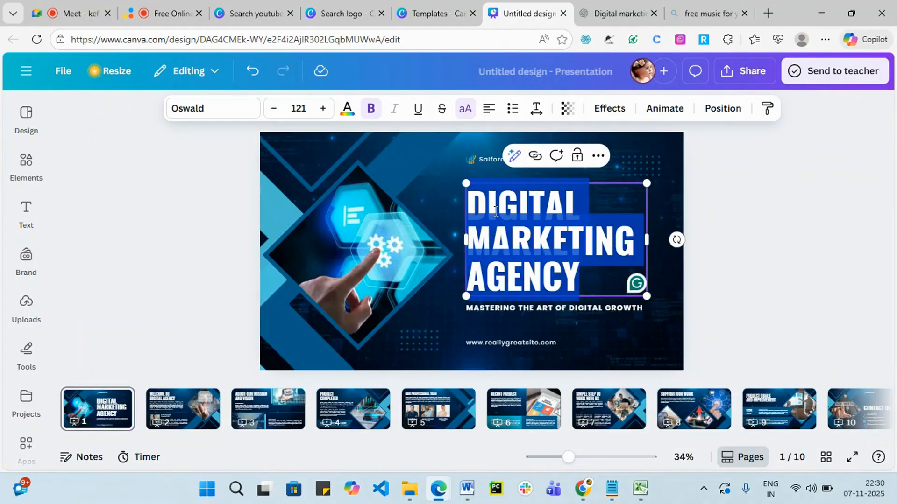
{"action": "left_click", "coordinate": [361, 256]}
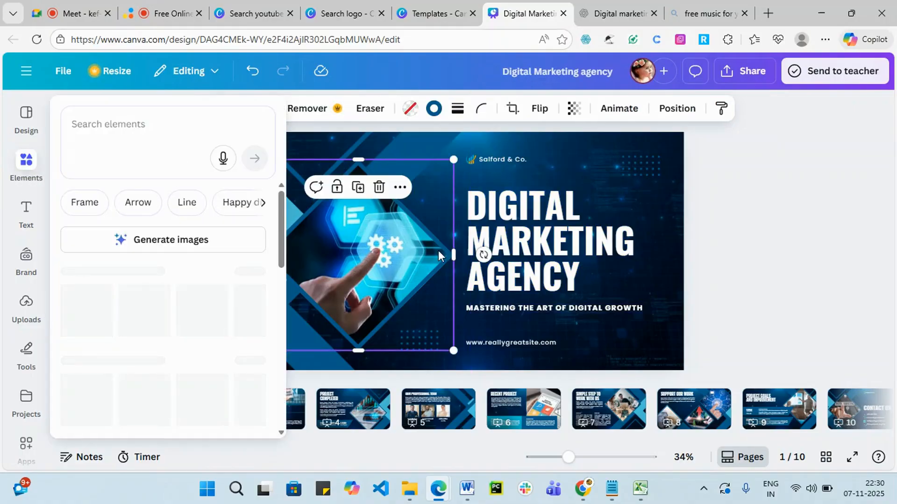
{"action": "left_click", "coordinate": [168, 415]}
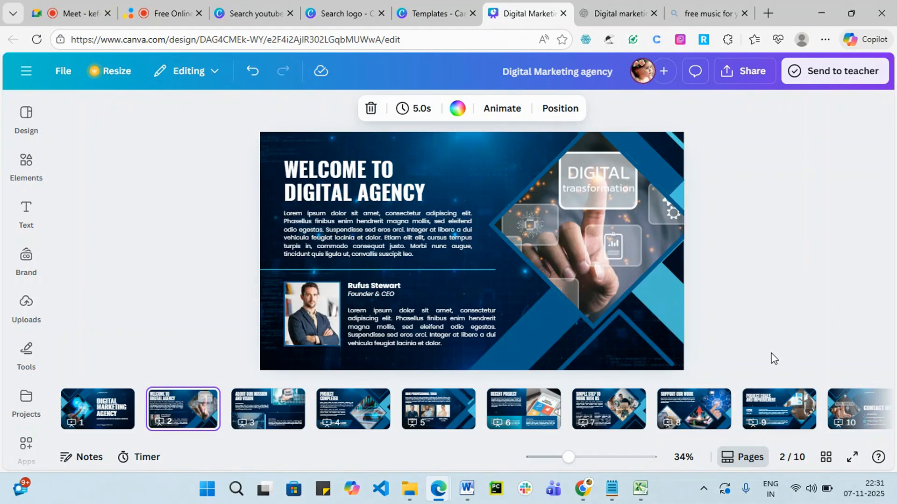
- Delete the heading text "About our mission and vision" on page 3
{"action": "scroll", "coordinate": [836, 336], "scroll_direction": "down", "scroll_amount": 1}
{"action": "left_click", "coordinate": [360, 175]}
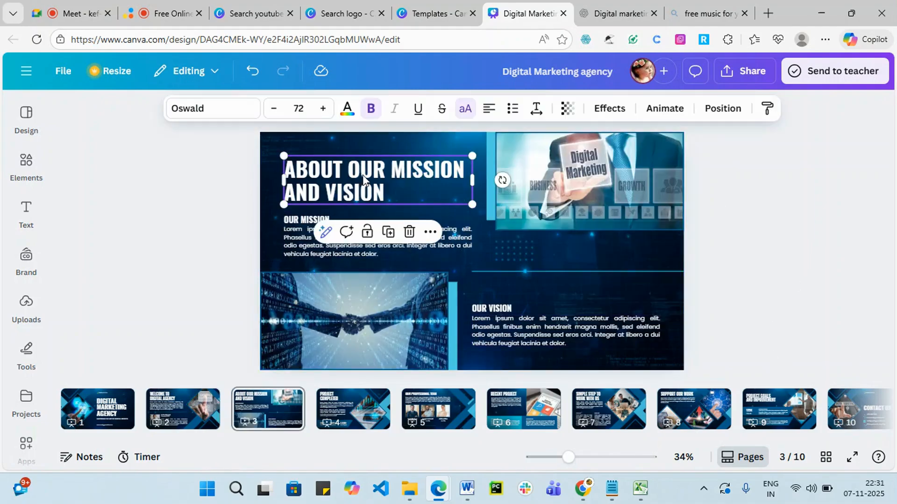
{"action": "left_click", "coordinate": [363, 175]}
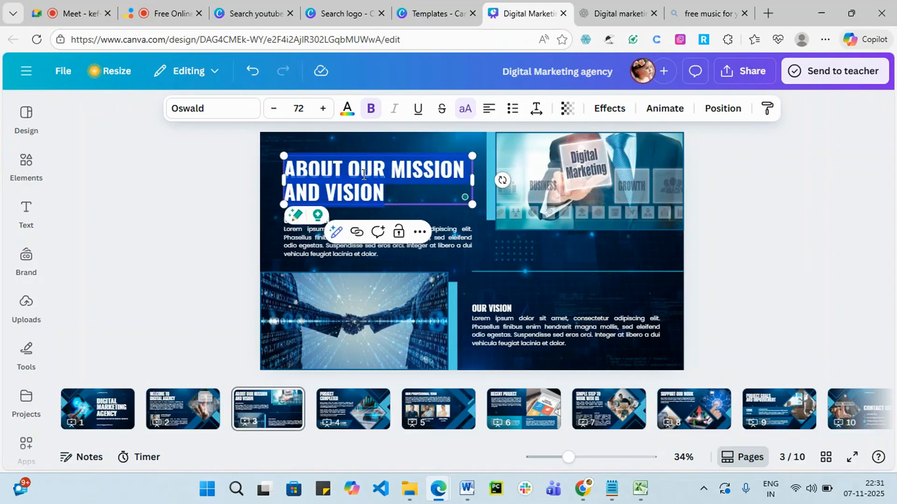
{"action": "key", "text": "BackSpace"}
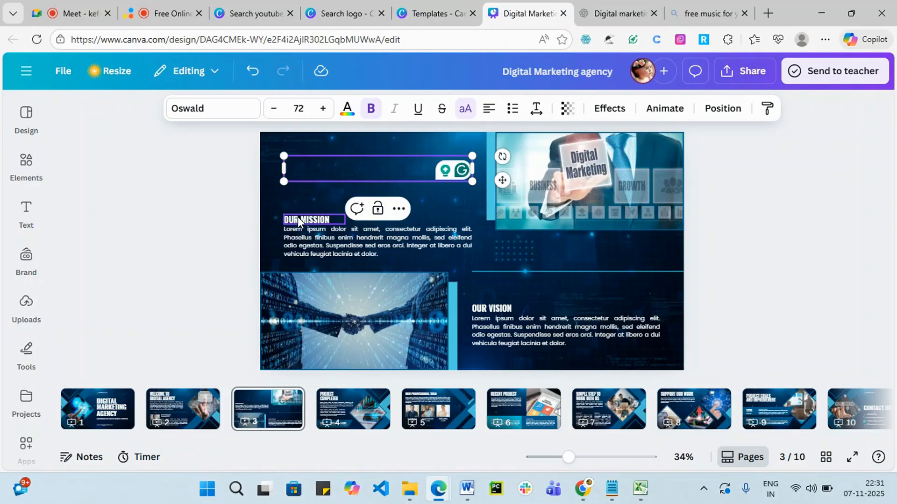
- Go back to the Canva templates page, search for "brochers" and look through the resulting designs
{"action": "left_click", "coordinate": [421, 13]}
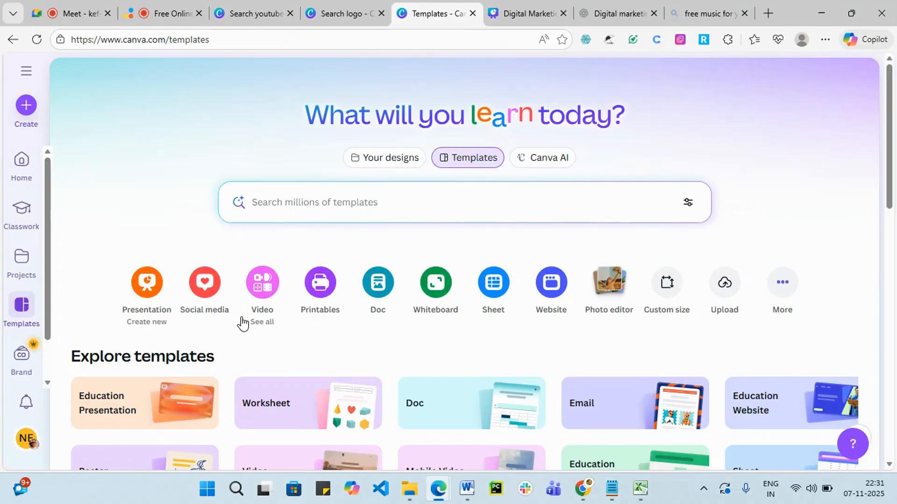
{"action": "scroll", "coordinate": [241, 321], "scroll_direction": "down", "scroll_amount": 2}
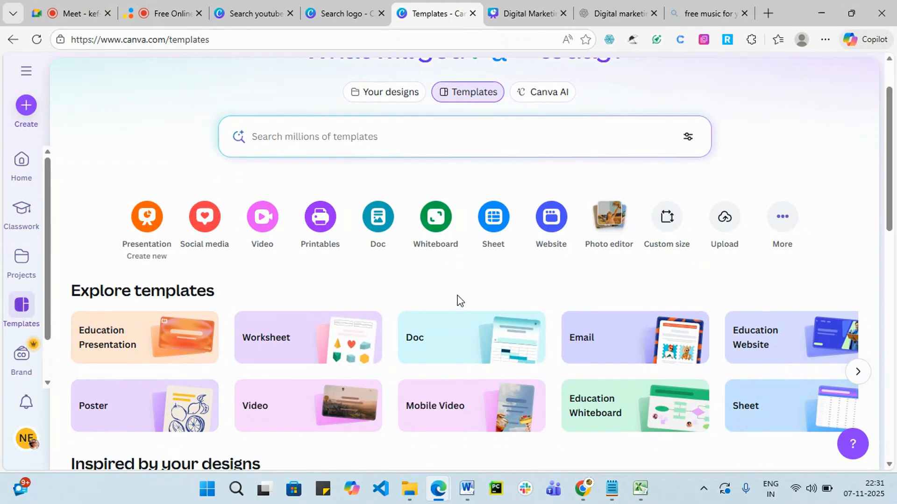
{"action": "scroll", "coordinate": [460, 301], "scroll_direction": "down", "scroll_amount": 2}
{"action": "left_click", "coordinate": [290, 72]}
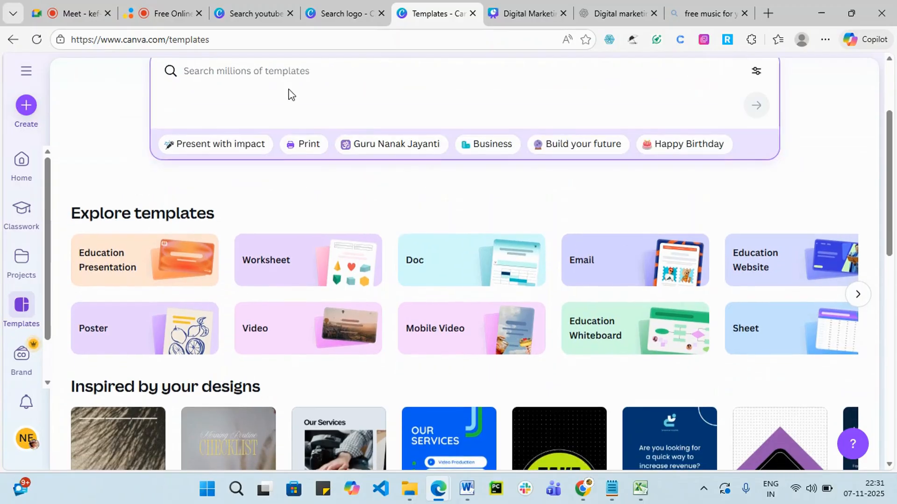
{"action": "type", "text": "b"}
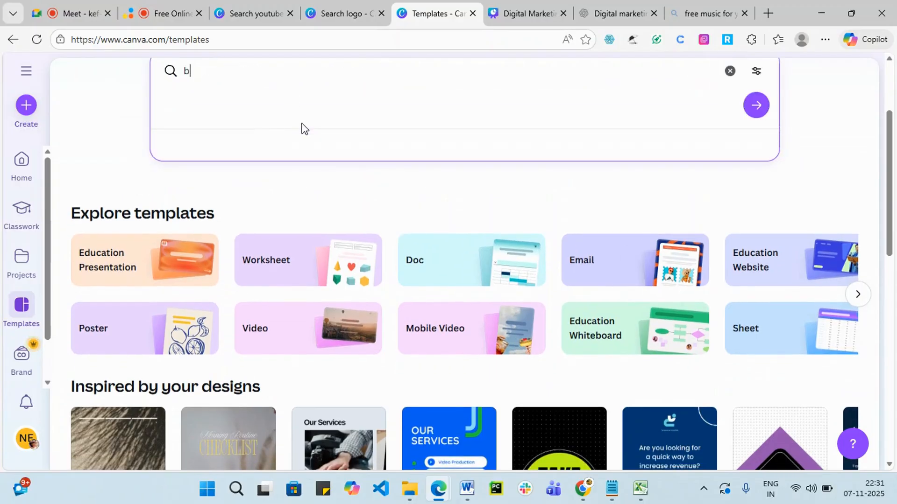
{"action": "type", "text": "rochers"}
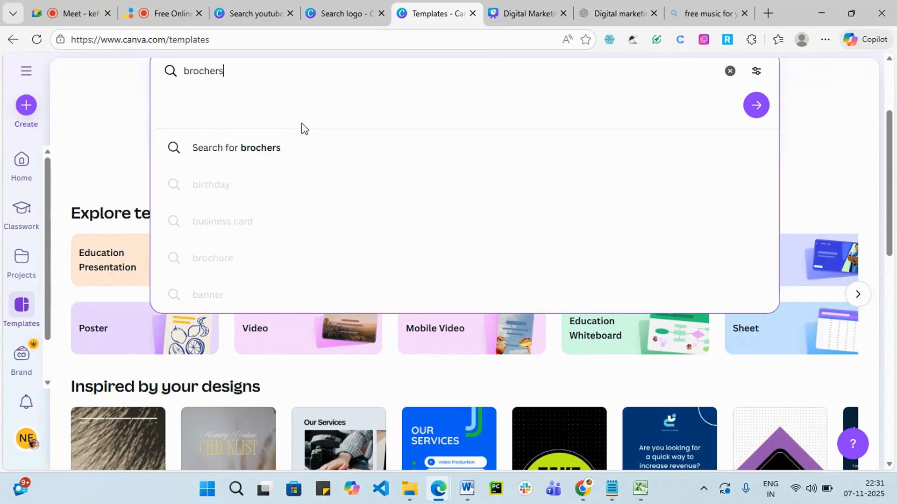
{"action": "key", "text": "Return"}
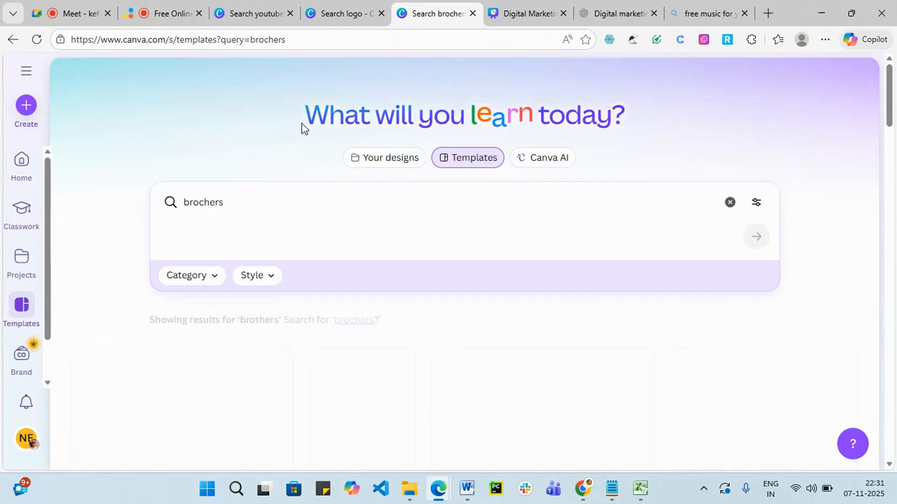
{"action": "scroll", "coordinate": [626, 240], "scroll_direction": "down", "scroll_amount": 10}
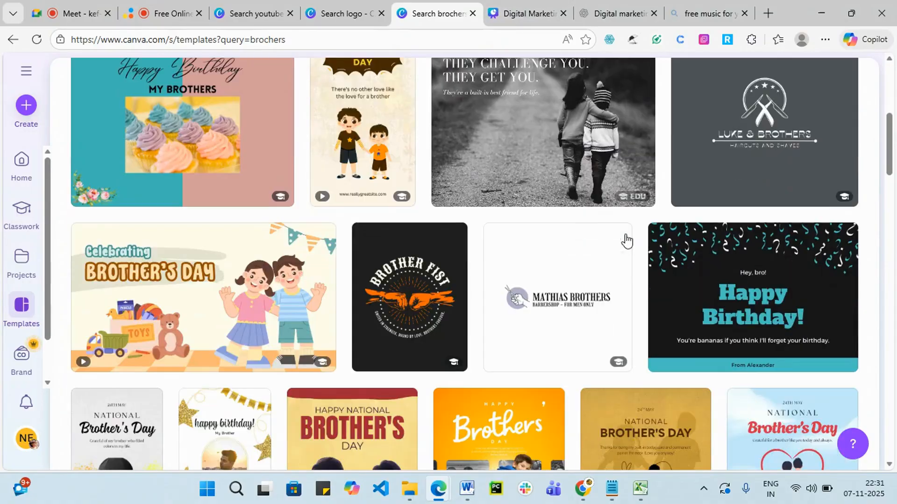
{"action": "scroll", "coordinate": [627, 240], "scroll_direction": "down", "scroll_amount": 12}
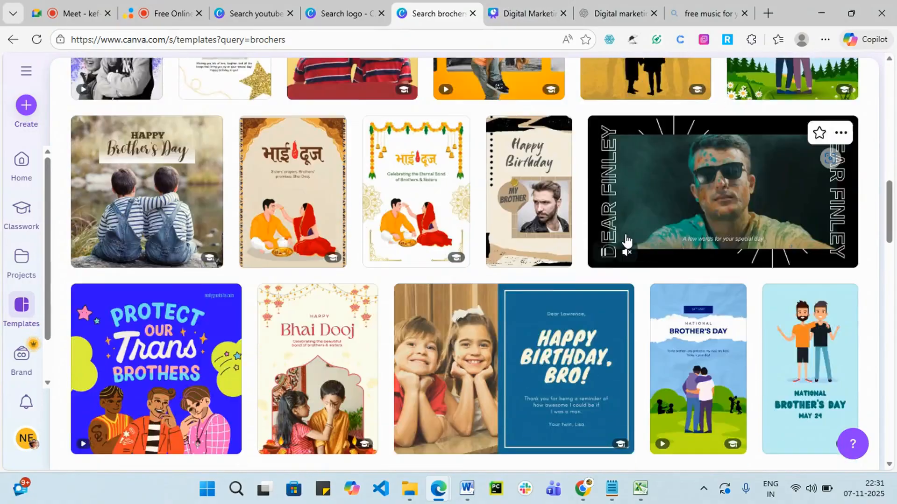
{"action": "scroll", "coordinate": [3, 114], "scroll_direction": "up", "scroll_amount": 20}
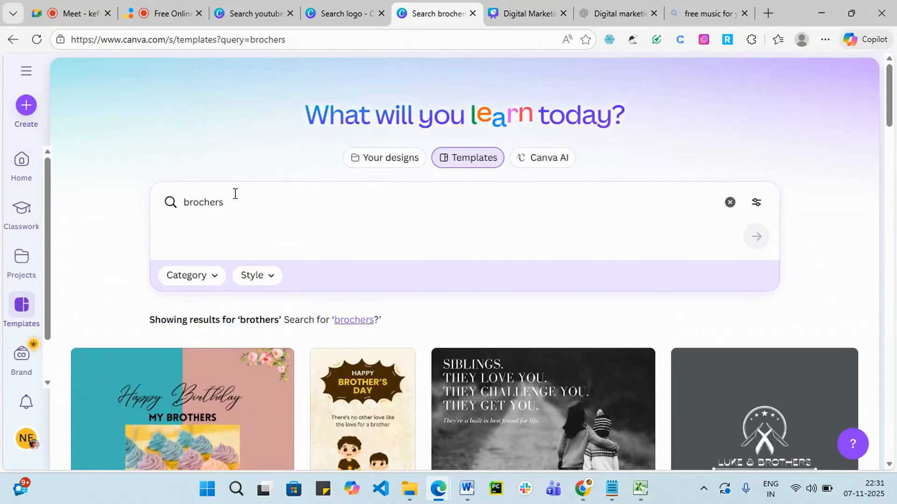
- Replace the template search term with "business cards" and run the search
{"action": "left_click", "coordinate": [178, 209]}
{"action": "key", "text": "BackSpace"}
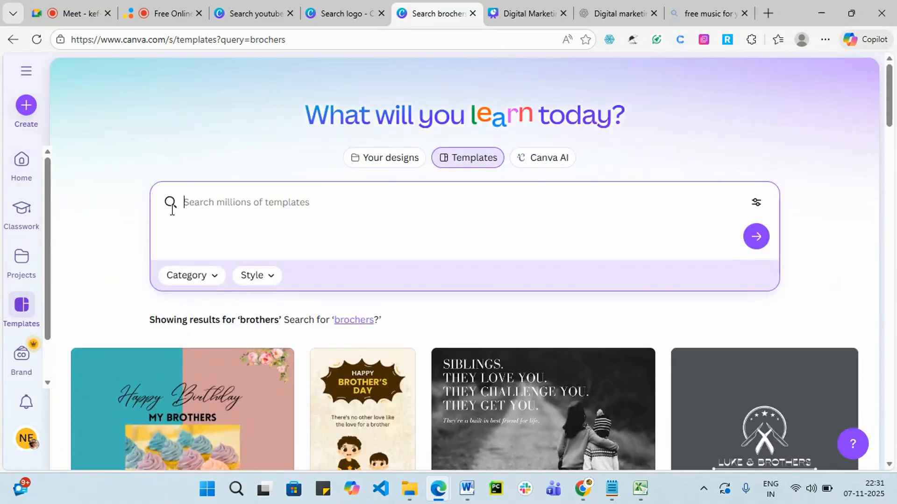
{"action": "type", "text": "b"}
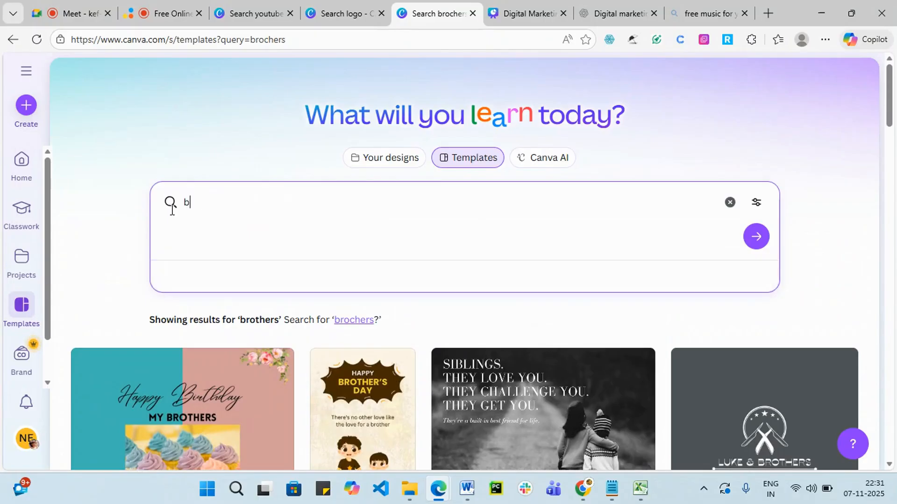
{"action": "type", "text": "usiness"}
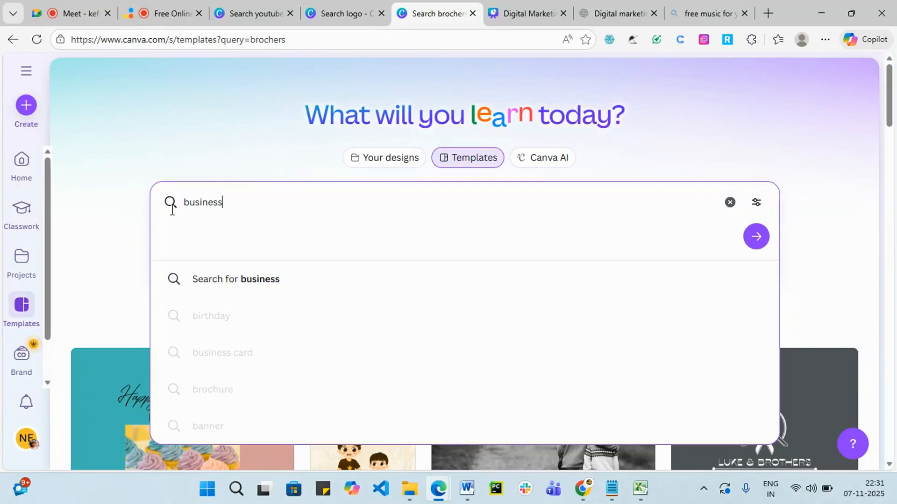
{"action": "type", "text": " cards"}
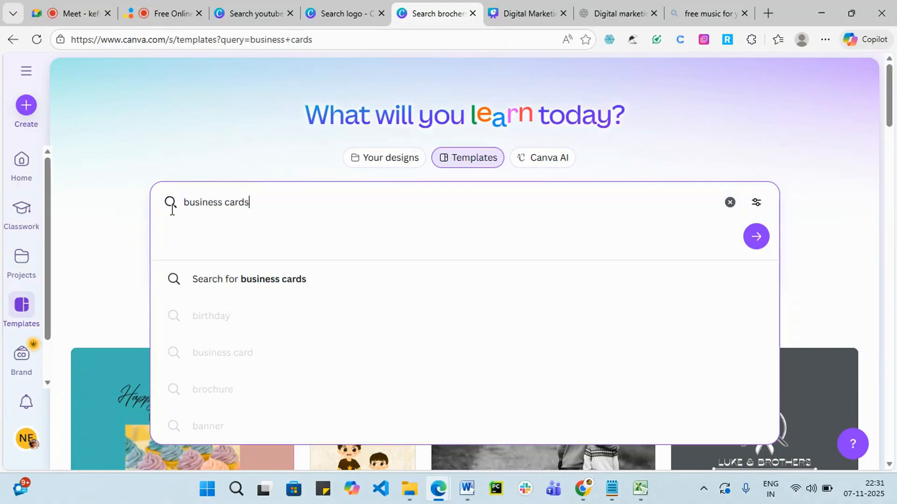
{"action": "key", "text": "Return"}
- Browse the business card templates, examining the range of layouts, logos and contact-detail designs
{"action": "scroll", "coordinate": [398, 263], "scroll_direction": "down", "scroll_amount": 4}
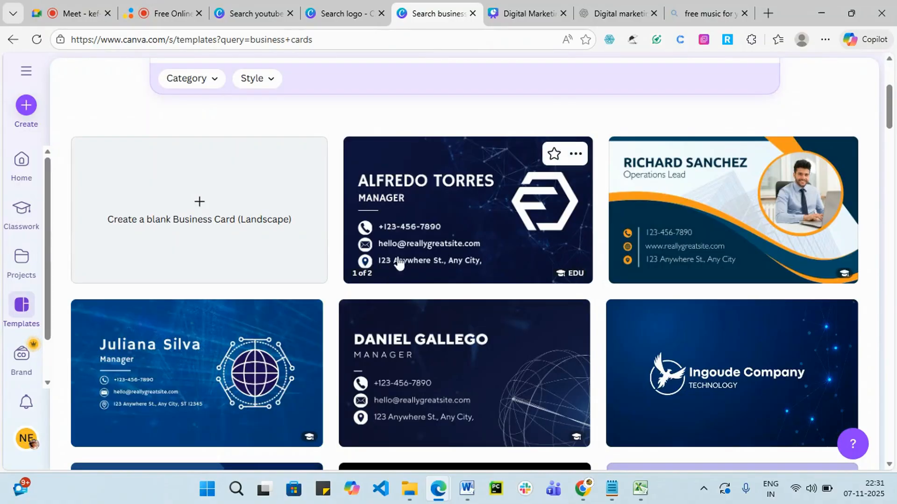
{"action": "scroll", "coordinate": [733, 254], "scroll_direction": "down", "scroll_amount": 5}
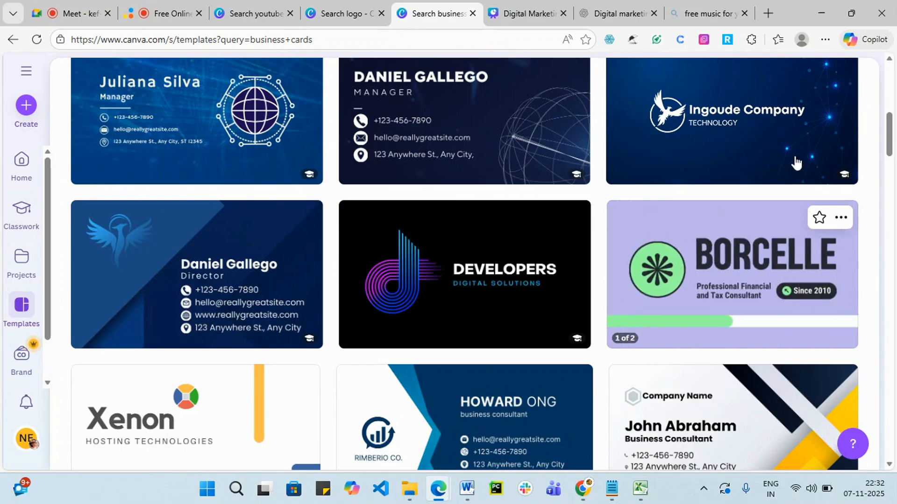
{"action": "scroll", "coordinate": [796, 163], "scroll_direction": "down", "scroll_amount": 8}
{"action": "scroll", "coordinate": [753, 216], "scroll_direction": "down", "scroll_amount": 1}
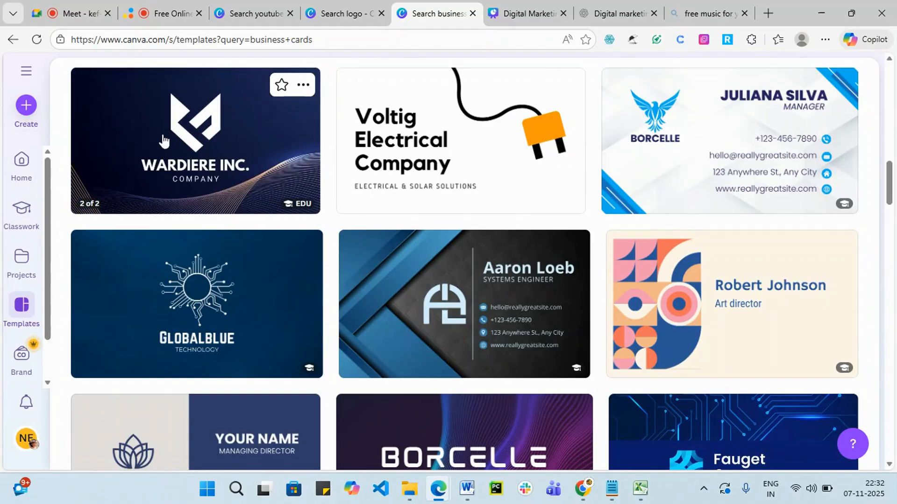
{"action": "scroll", "coordinate": [359, 277], "scroll_direction": "down", "scroll_amount": 1}
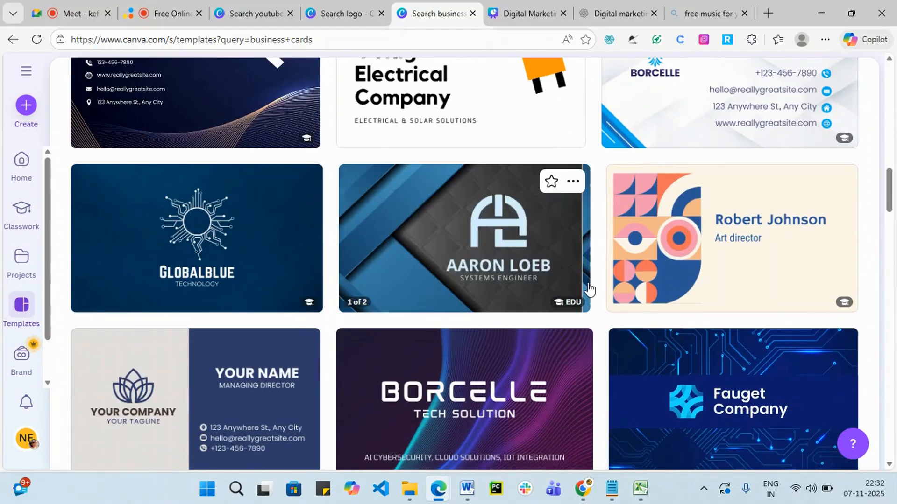
{"action": "scroll", "coordinate": [589, 289], "scroll_direction": "down", "scroll_amount": 4}
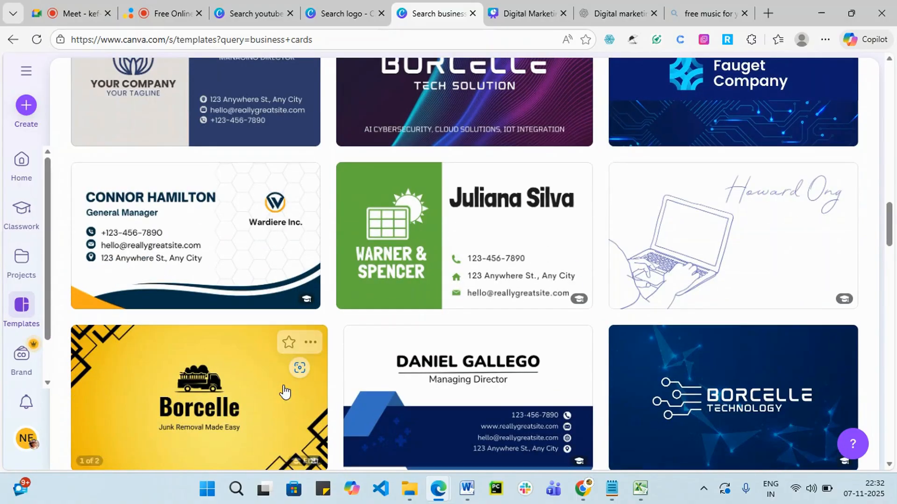
{"action": "scroll", "coordinate": [190, 369], "scroll_direction": "down", "scroll_amount": 2}
{"action": "scroll", "coordinate": [190, 369], "scroll_direction": "down", "scroll_amount": 7}
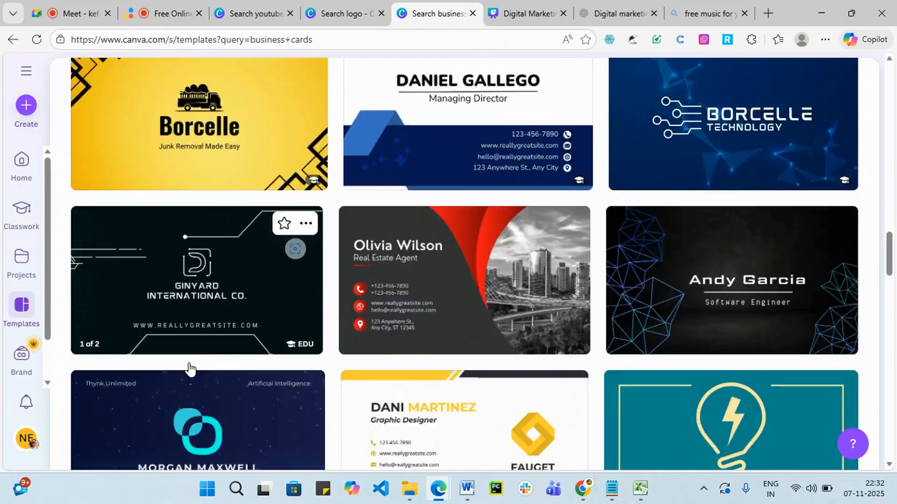
{"action": "scroll", "coordinate": [309, 364], "scroll_direction": "up", "scroll_amount": 15}
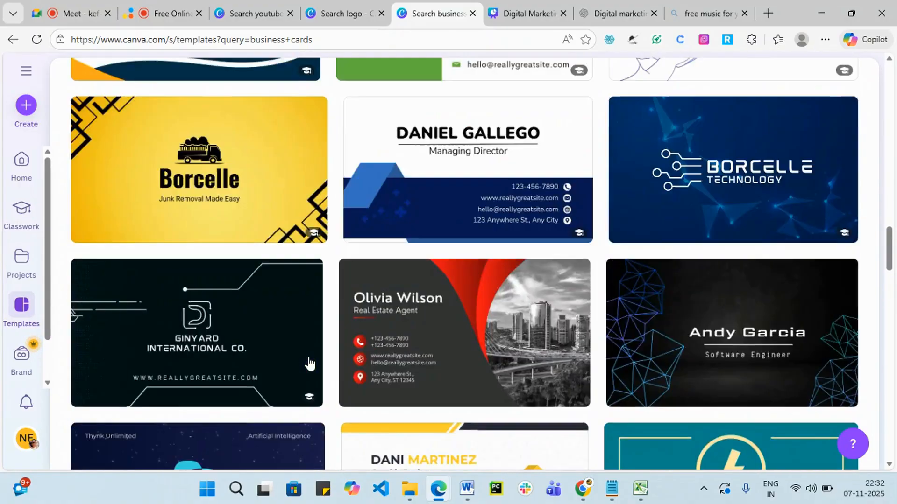
{"action": "scroll", "coordinate": [308, 364], "scroll_direction": "up", "scroll_amount": 4}
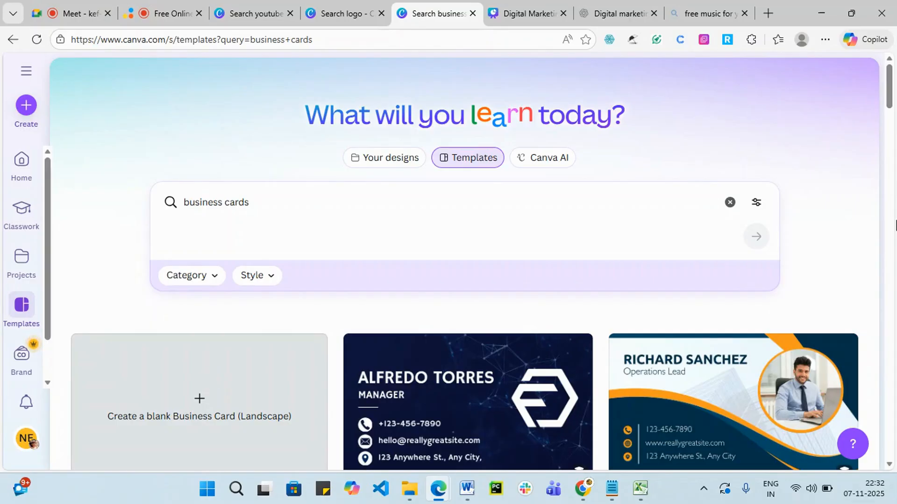
- View the options for creating a new design, close them and return to the Canva home page
{"action": "left_click", "coordinate": [26, 71]}
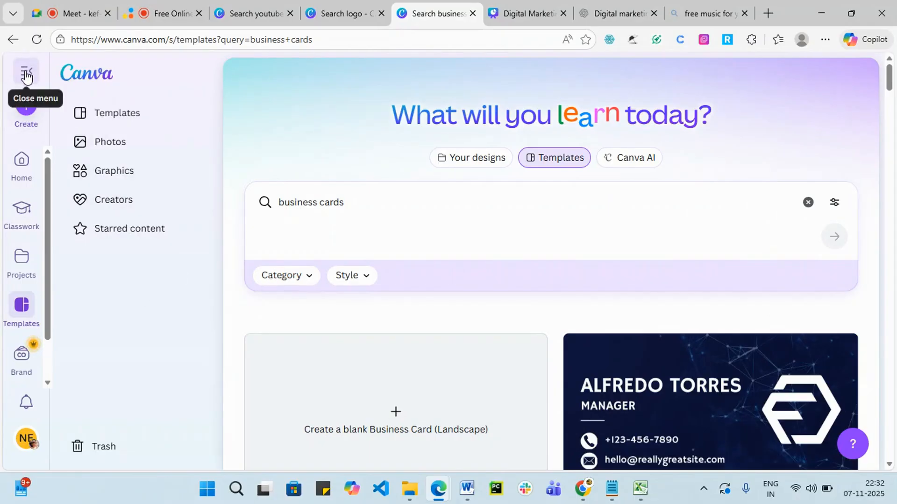
{"action": "left_click", "coordinate": [28, 112]}
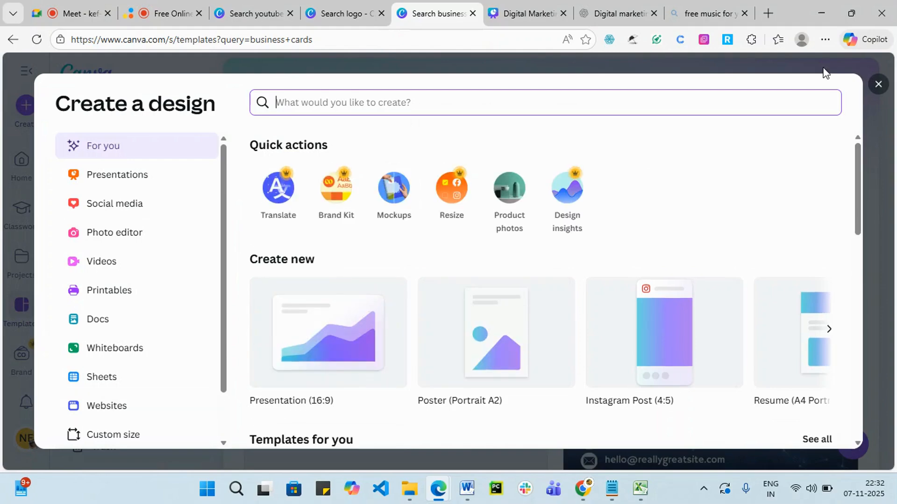
{"action": "left_click", "coordinate": [874, 89]}
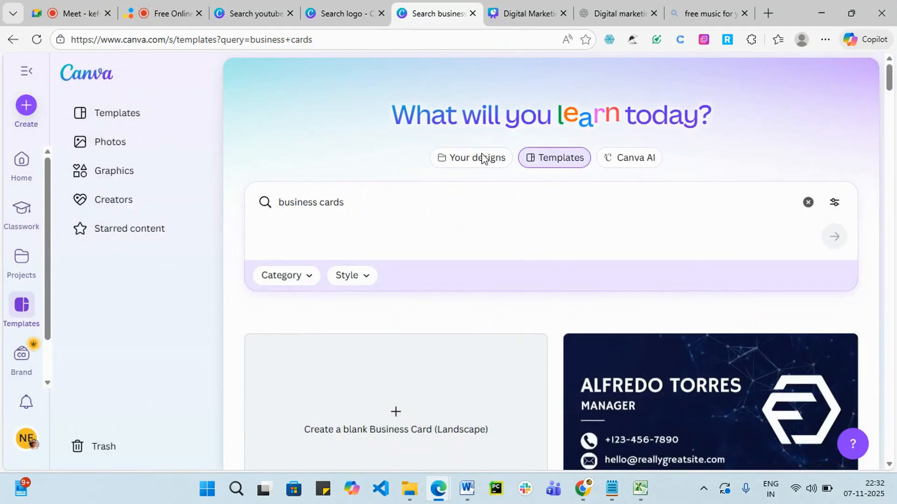
{"action": "left_click", "coordinate": [21, 164]}
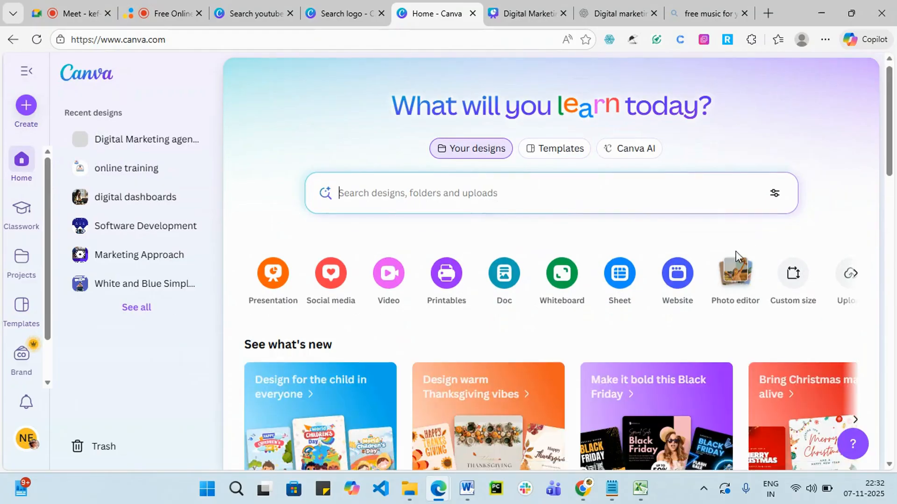
- Look over the photo editor's quick actions and the images available for editing
{"action": "scroll", "coordinate": [757, 236], "scroll_direction": "down", "scroll_amount": 2}
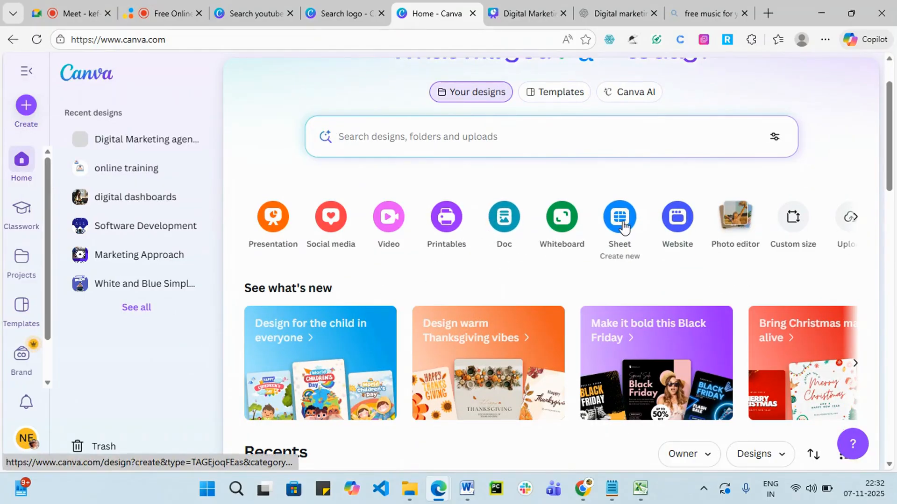
{"action": "left_click", "coordinate": [744, 226]}
{"action": "scroll", "coordinate": [532, 299], "scroll_direction": "down", "scroll_amount": 2}
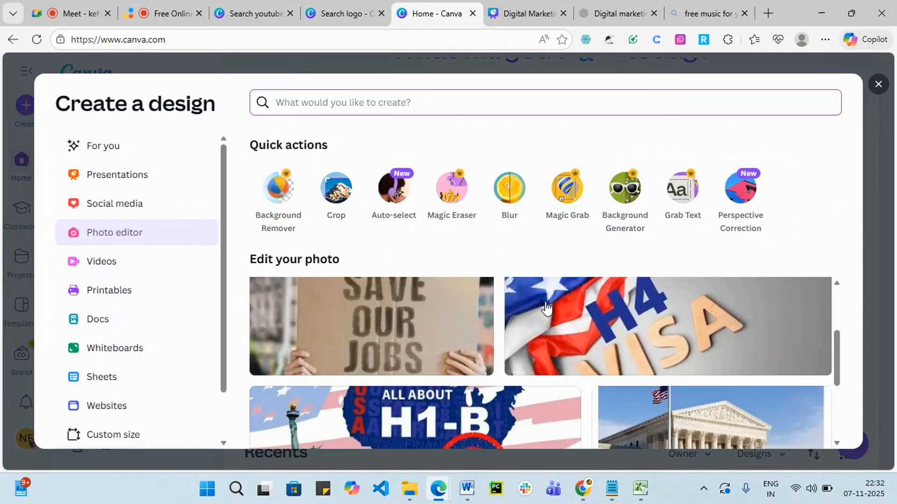
{"action": "scroll", "coordinate": [548, 330], "scroll_direction": "down", "scroll_amount": 3}
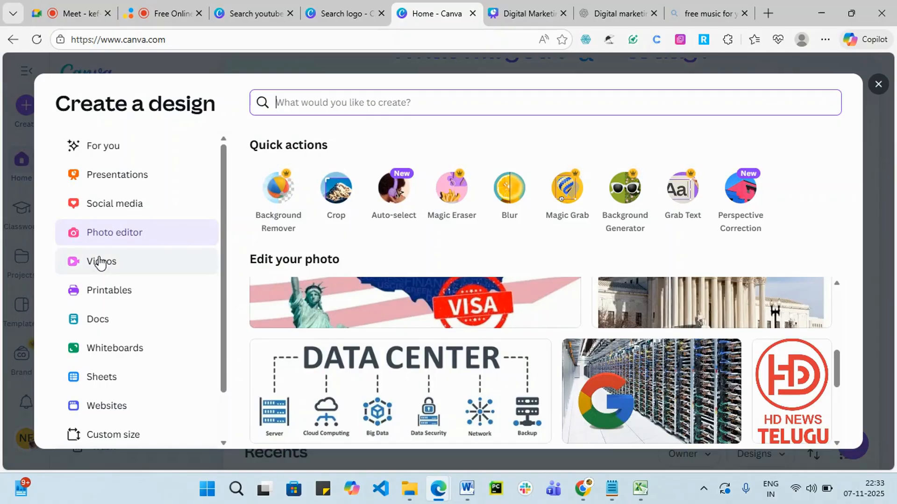
- Browse the website templates in the design creation options and open the orange "Creative Portfolio" one as a new design
{"action": "scroll", "coordinate": [113, 280], "scroll_direction": "down", "scroll_amount": 2}
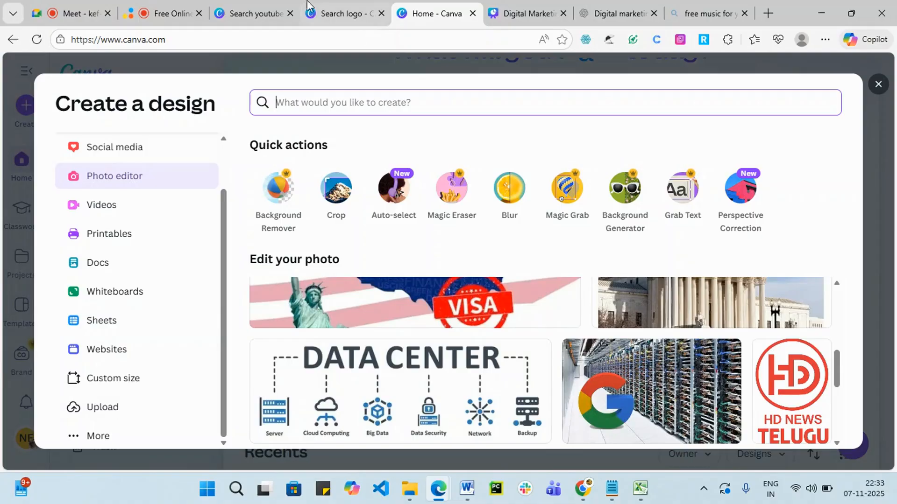
{"action": "left_click", "coordinate": [106, 357]}
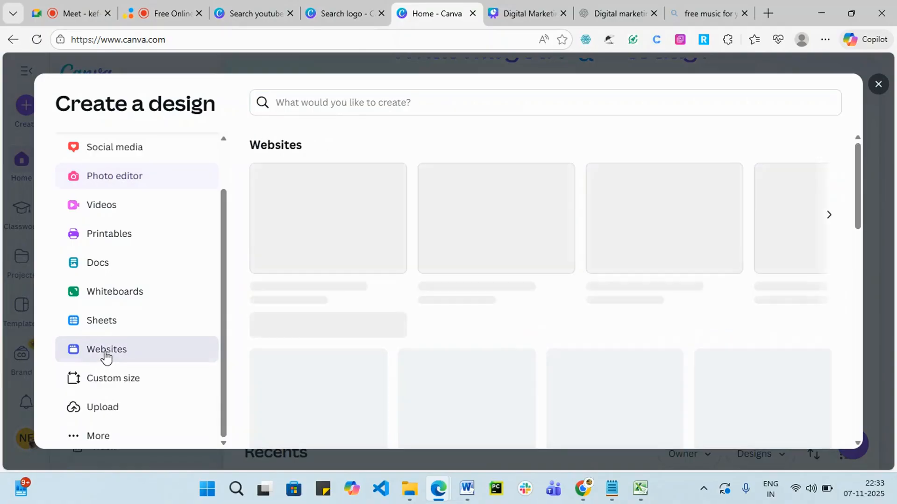
{"action": "scroll", "coordinate": [428, 321], "scroll_direction": "down", "scroll_amount": 5}
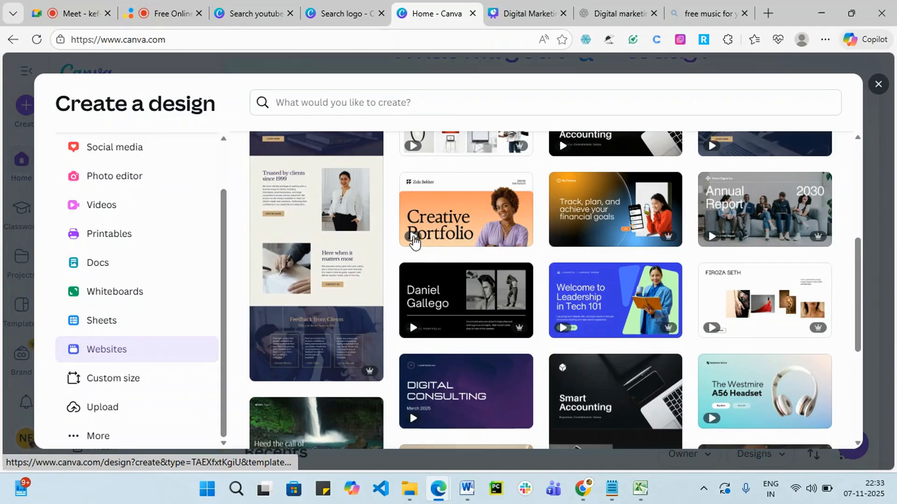
{"action": "left_click", "coordinate": [417, 244]}
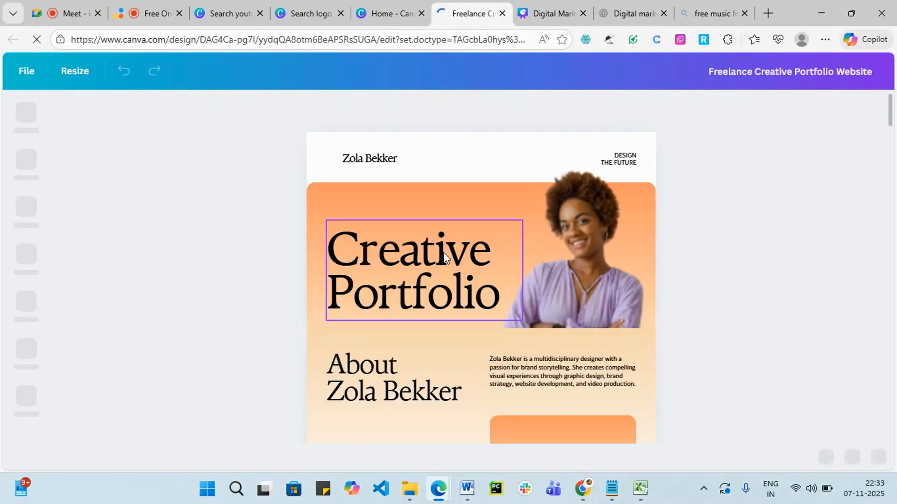
- Look over the portfolio website's sections, including the project images and videos, and return to its header
{"action": "scroll", "coordinate": [444, 262], "scroll_direction": "down", "scroll_amount": 4}
{"action": "scroll", "coordinate": [431, 316], "scroll_direction": "down", "scroll_amount": 10}
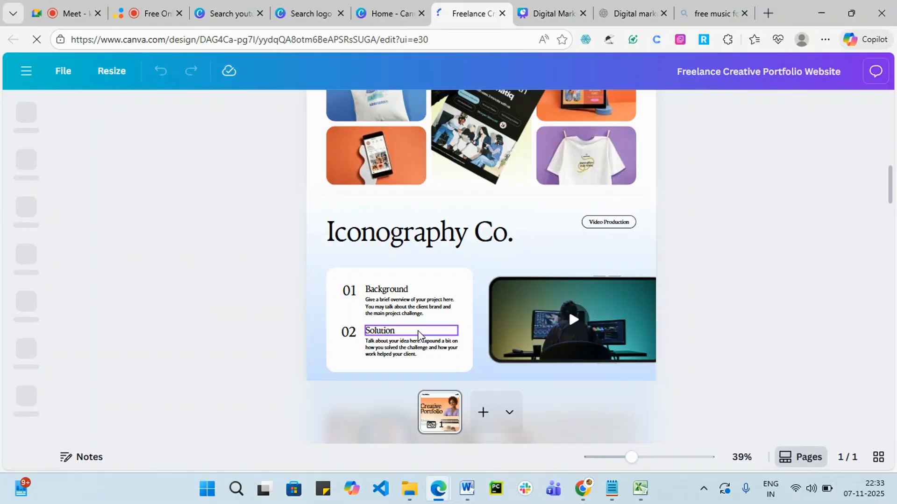
{"action": "scroll", "coordinate": [410, 300], "scroll_direction": "down", "scroll_amount": 5}
{"action": "scroll", "coordinate": [458, 168], "scroll_direction": "up", "scroll_amount": 15}
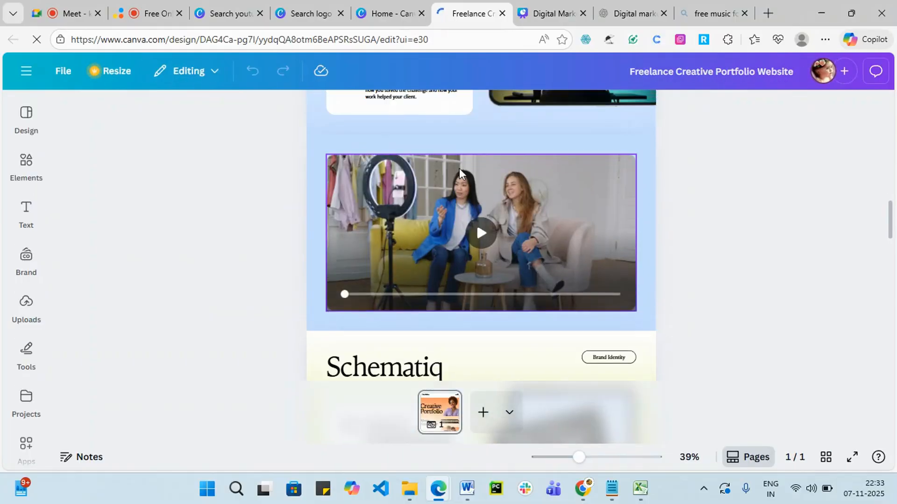
{"action": "scroll", "coordinate": [486, 201], "scroll_direction": "up", "scroll_amount": 3}
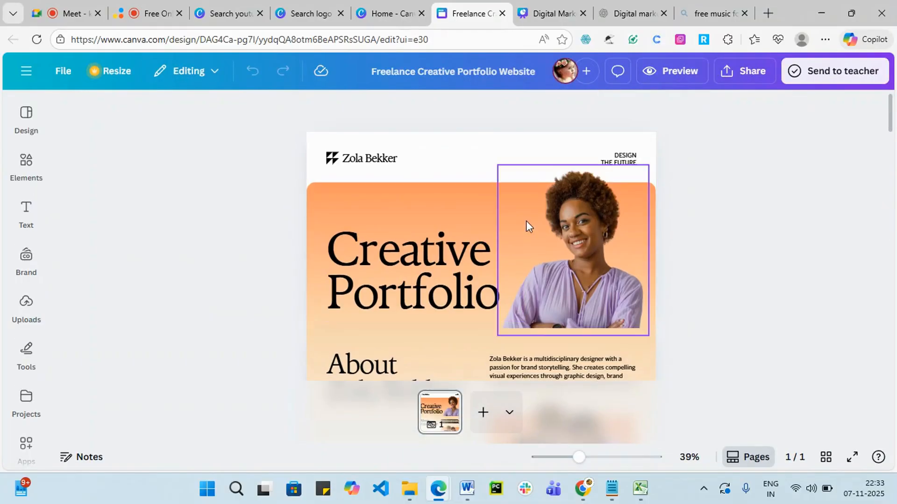
- Copy the share link of the portfolio website design and dismiss the dialog without allowing view access
{"action": "scroll", "coordinate": [429, 318], "scroll_direction": "down", "scroll_amount": 4}
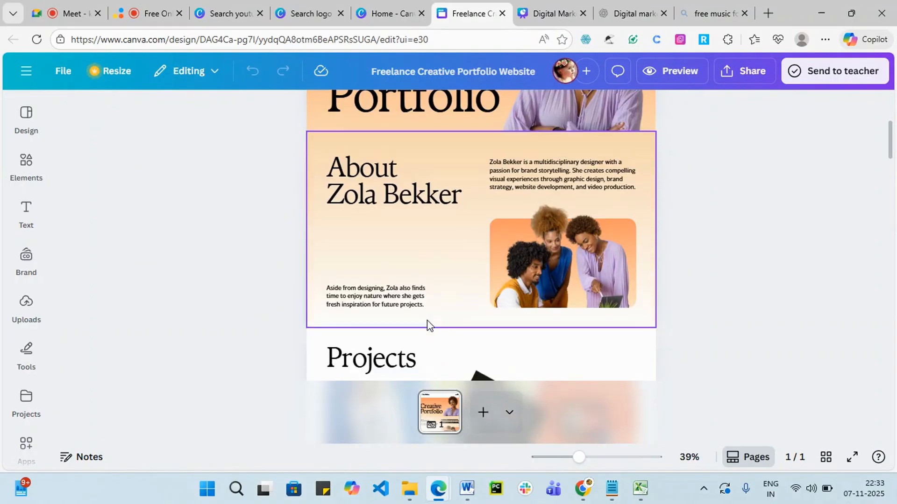
{"action": "scroll", "coordinate": [422, 325], "scroll_direction": "down", "scroll_amount": 10}
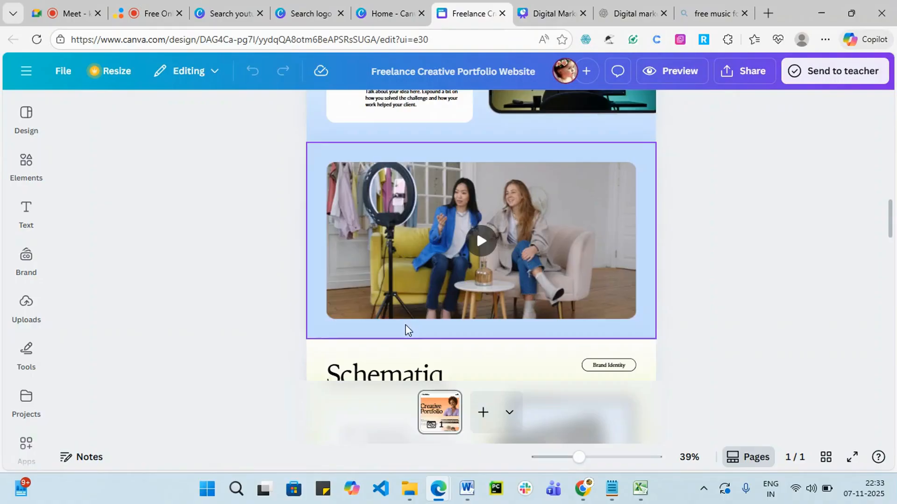
{"action": "scroll", "coordinate": [407, 326], "scroll_direction": "down", "scroll_amount": 5}
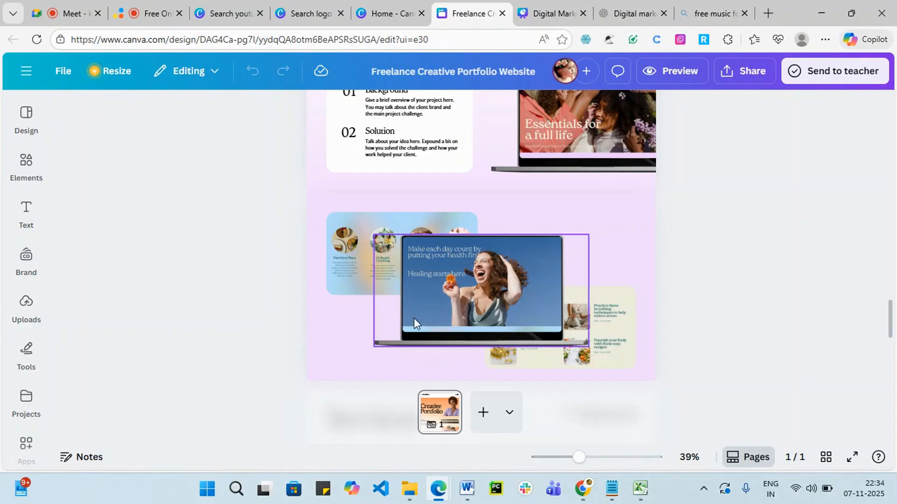
{"action": "left_click", "coordinate": [760, 74]}
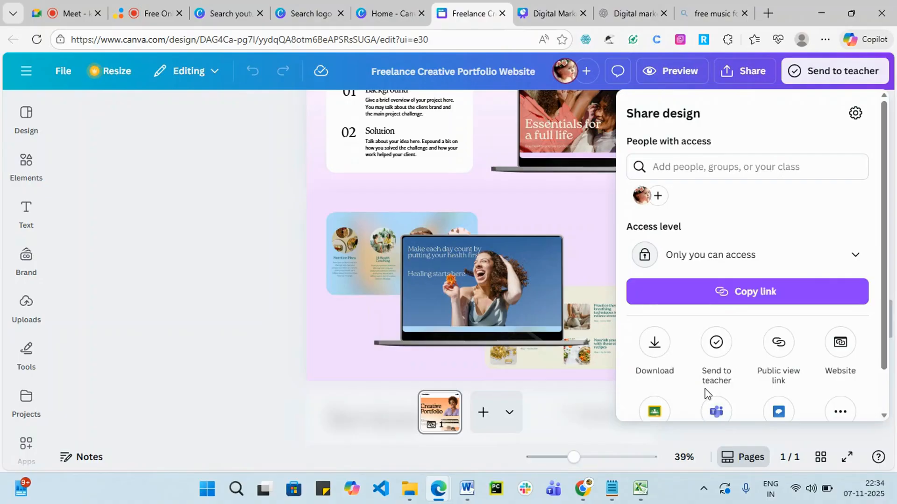
{"action": "left_click", "coordinate": [765, 294]}
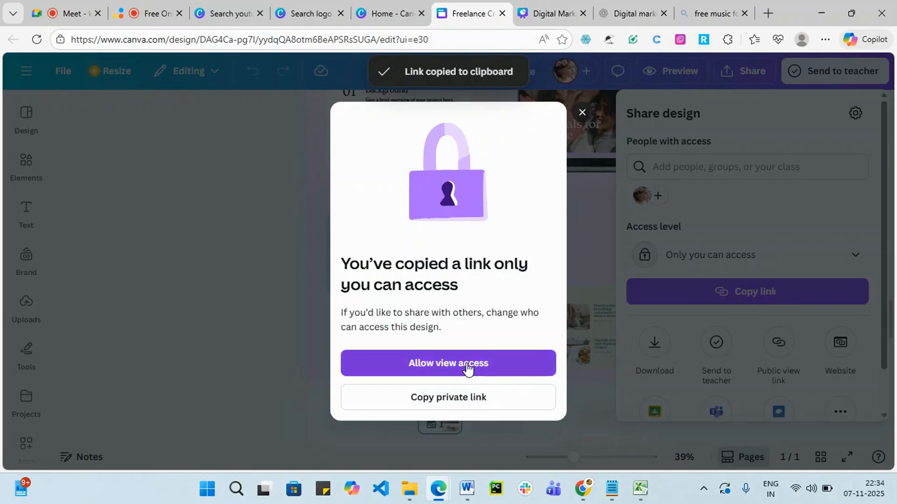
{"action": "left_click", "coordinate": [582, 114]}
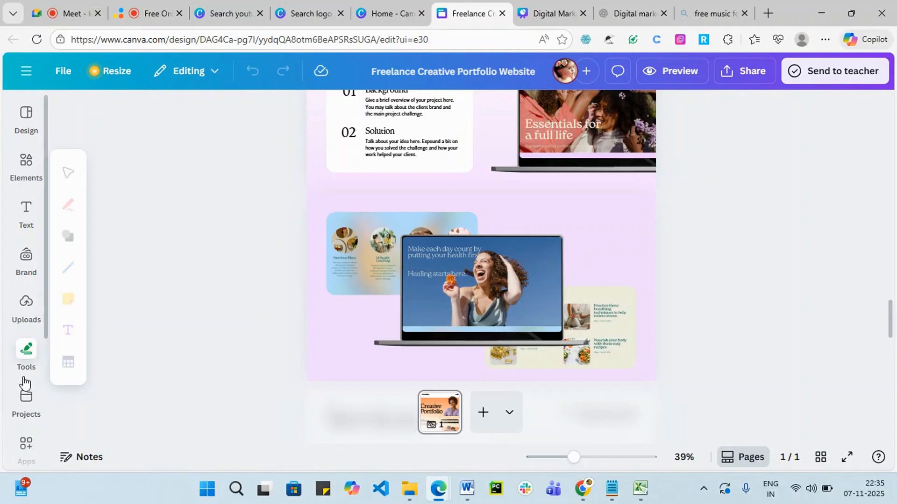
- View the video library and the Magic Media tool available in the editor
{"action": "left_click", "coordinate": [21, 404]}
{"action": "scroll", "coordinate": [18, 411], "scroll_direction": "down", "scroll_amount": 2}
{"action": "scroll", "coordinate": [15, 422], "scroll_direction": "down", "scroll_amount": 1}
{"action": "left_click", "coordinate": [13, 422]}
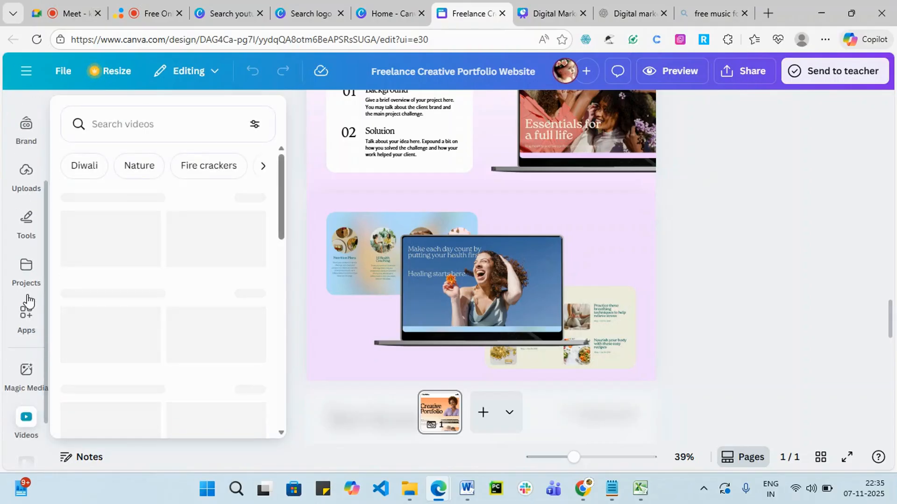
{"action": "left_click", "coordinate": [13, 421]}
{"action": "left_click", "coordinate": [18, 423]}
{"action": "left_click", "coordinate": [26, 373]}
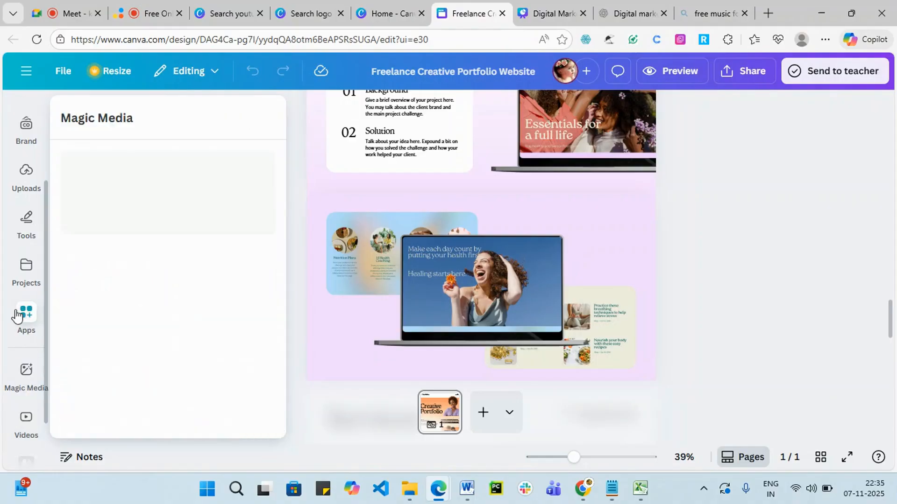
- Browse the apps to discover, including the More from Canva tools, the recommended apps and the AI generation apps
{"action": "left_click", "coordinate": [27, 315]}
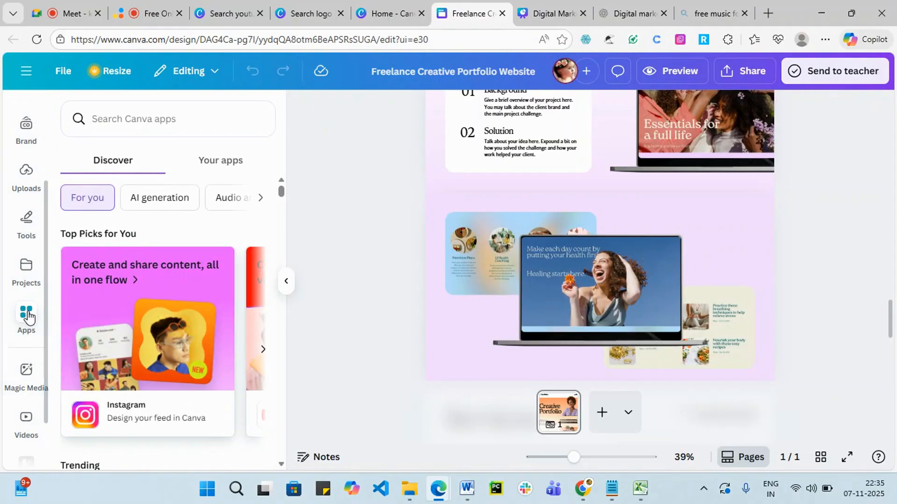
{"action": "scroll", "coordinate": [128, 356], "scroll_direction": "down", "scroll_amount": 8}
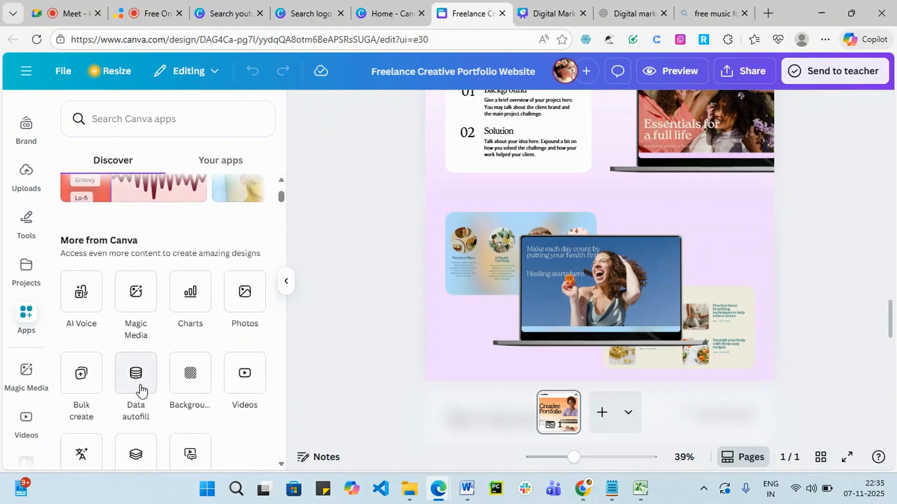
{"action": "scroll", "coordinate": [135, 392], "scroll_direction": "down", "scroll_amount": 2}
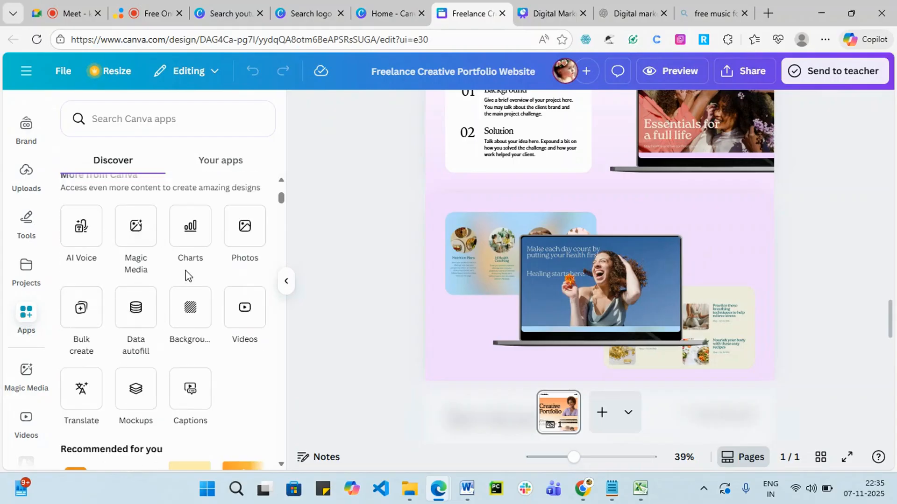
{"action": "scroll", "coordinate": [220, 264], "scroll_direction": "down", "scroll_amount": 3}
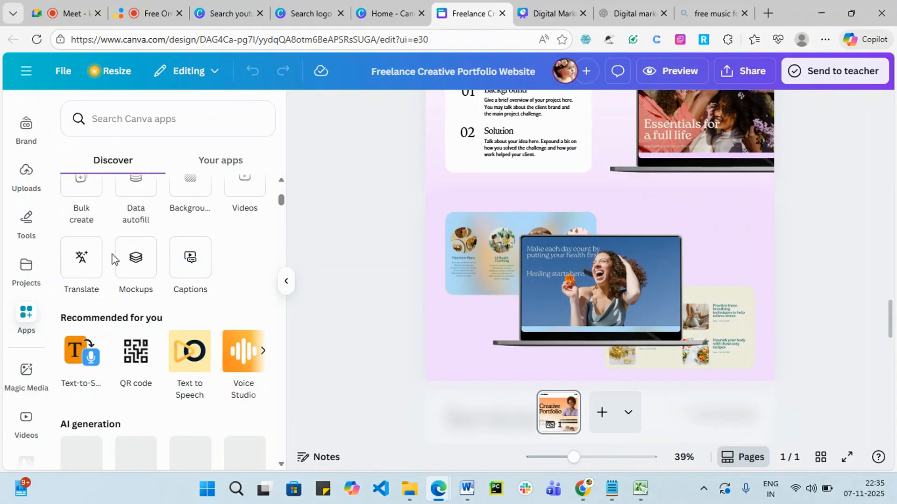
{"action": "scroll", "coordinate": [112, 259], "scroll_direction": "down", "scroll_amount": 5}
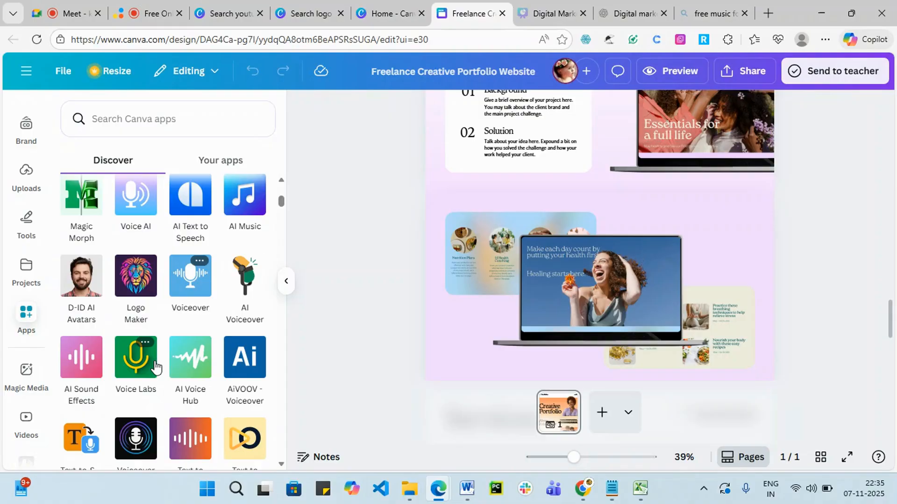
{"action": "scroll", "coordinate": [155, 367], "scroll_direction": "down", "scroll_amount": 3}
{"action": "scroll", "coordinate": [157, 367], "scroll_direction": "down", "scroll_amount": 4}
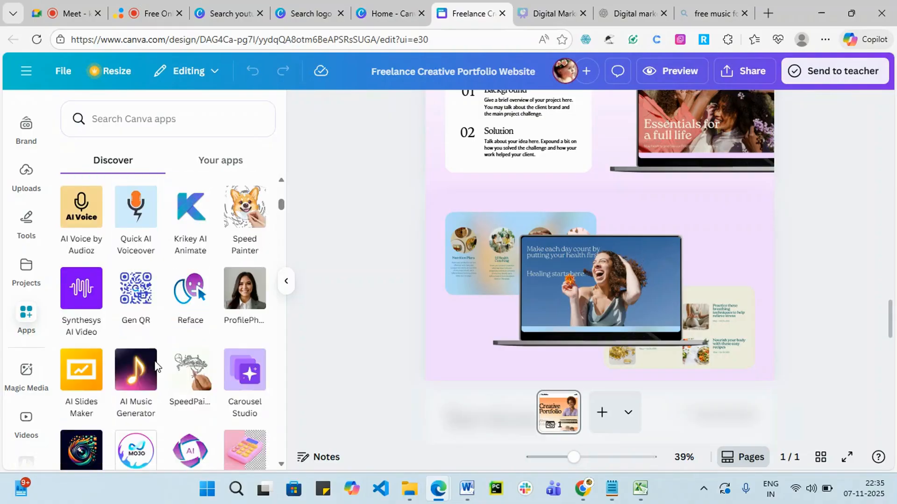
{"action": "scroll", "coordinate": [156, 367], "scroll_direction": "up", "scroll_amount": 1}
{"action": "scroll", "coordinate": [155, 368], "scroll_direction": "down", "scroll_amount": 9}
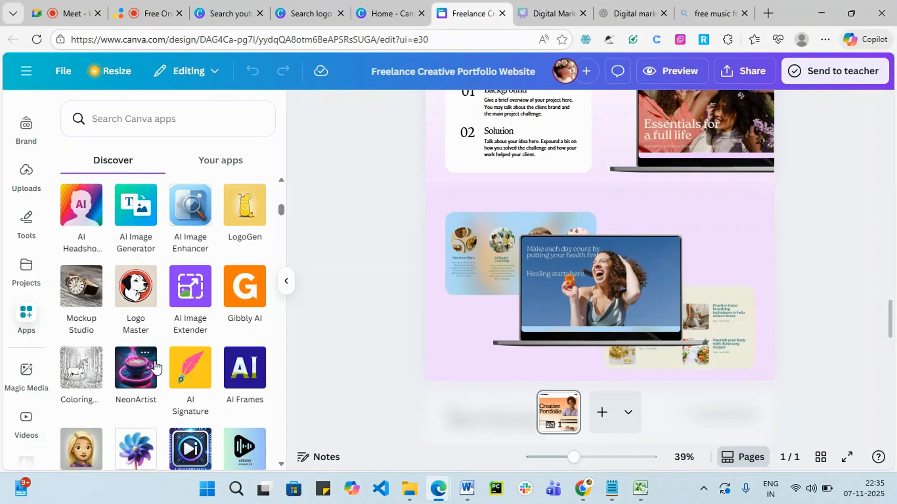
{"action": "scroll", "coordinate": [156, 368], "scroll_direction": "down", "scroll_amount": 10}
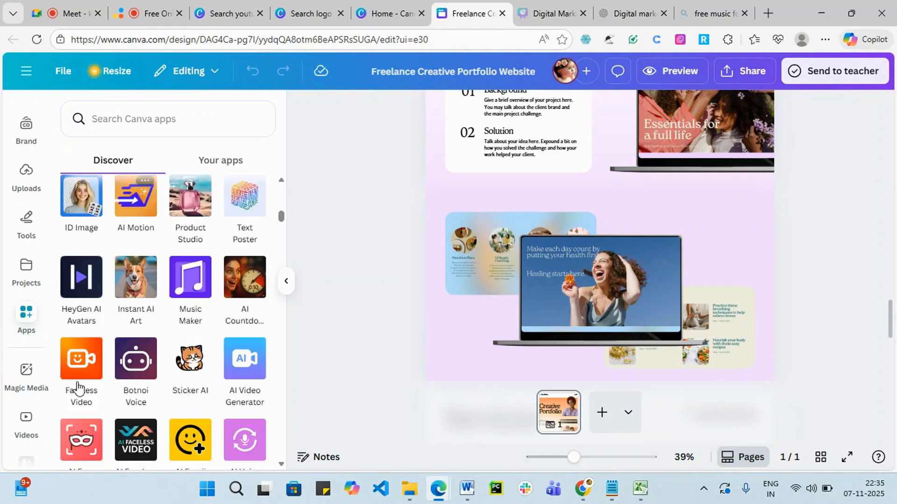
{"action": "scroll", "coordinate": [78, 387], "scroll_direction": "down", "scroll_amount": 4}
{"action": "scroll", "coordinate": [19, 418], "scroll_direction": "down", "scroll_amount": 2}
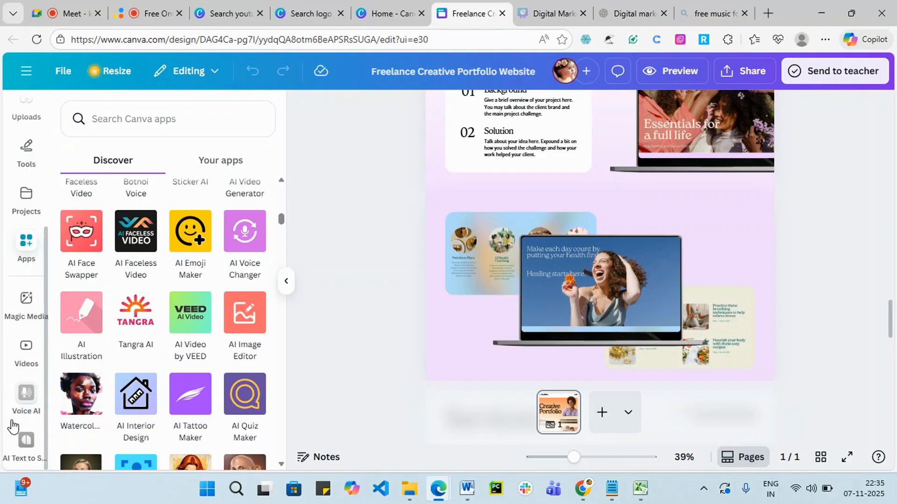
{"action": "scroll", "coordinate": [14, 406], "scroll_direction": "up", "scroll_amount": 2}
{"action": "scroll", "coordinate": [19, 332], "scroll_direction": "up", "scroll_amount": 3}
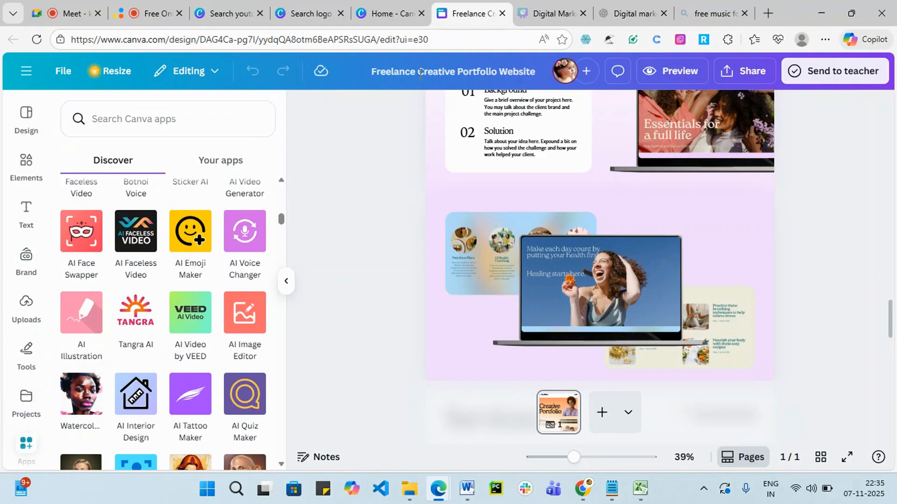
- Leave the portfolio design for the home page and look over all projects, including recents, folders and designs
{"action": "left_click", "coordinate": [22, 77]}
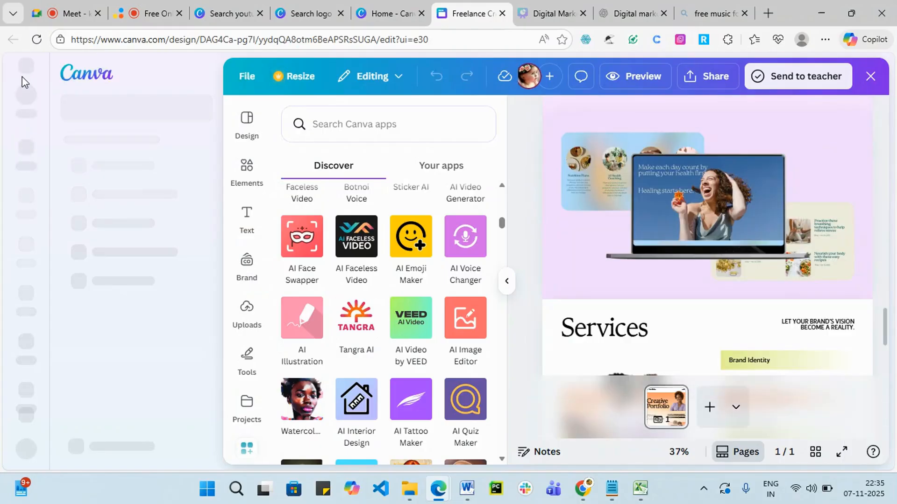
{"action": "left_click", "coordinate": [878, 80]}
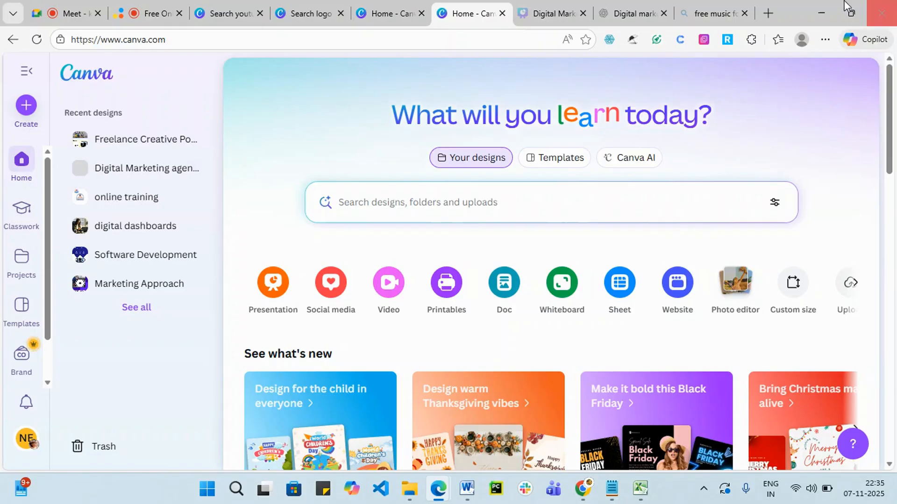
{"action": "left_click", "coordinate": [19, 262]}
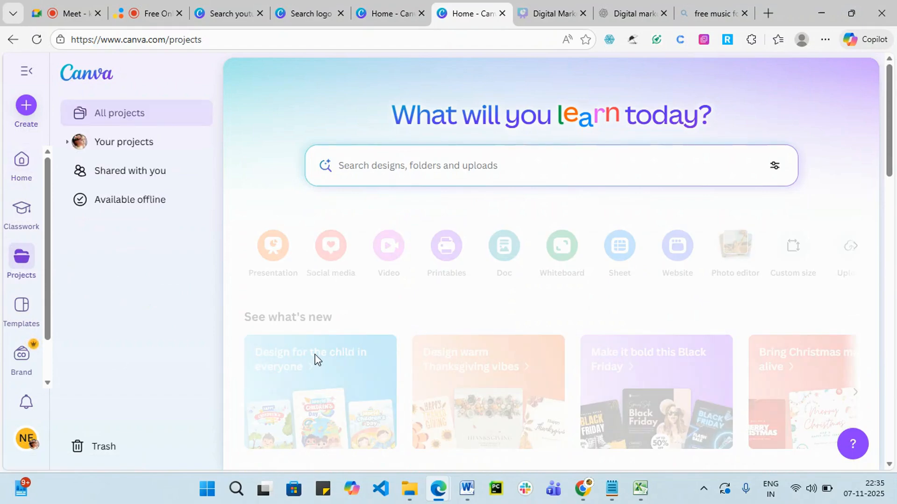
{"action": "scroll", "coordinate": [113, 356], "scroll_direction": "down", "scroll_amount": 12}
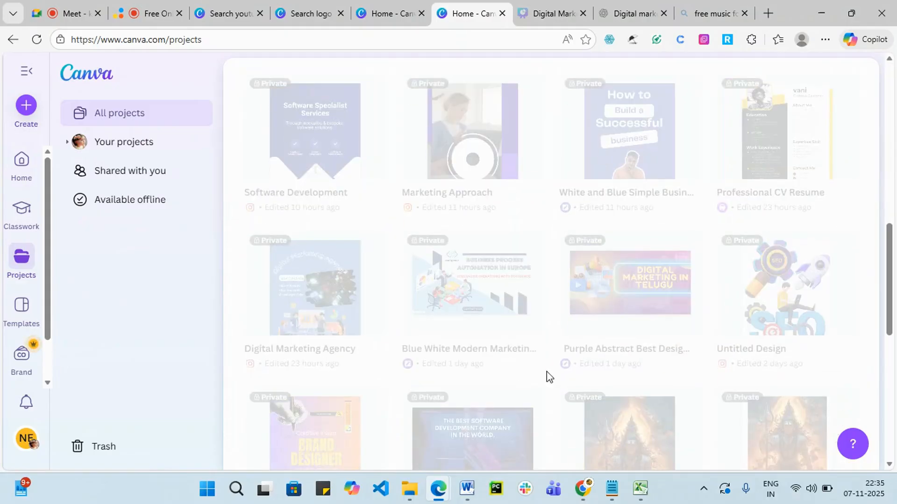
{"action": "scroll", "coordinate": [441, 327], "scroll_direction": "up", "scroll_amount": 1}
{"action": "scroll", "coordinate": [470, 271], "scroll_direction": "down", "scroll_amount": 5}
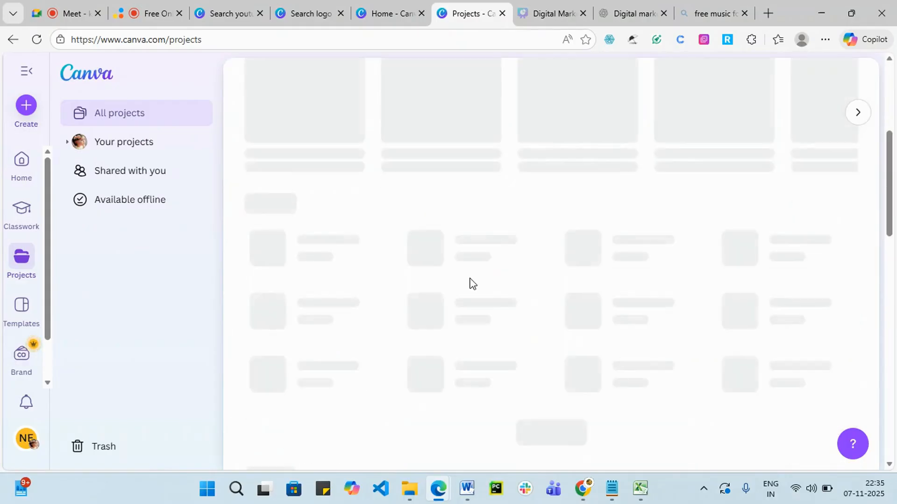
{"action": "scroll", "coordinate": [450, 330], "scroll_direction": "up", "scroll_amount": 1}
{"action": "scroll", "coordinate": [450, 330], "scroll_direction": "down", "scroll_amount": 2}
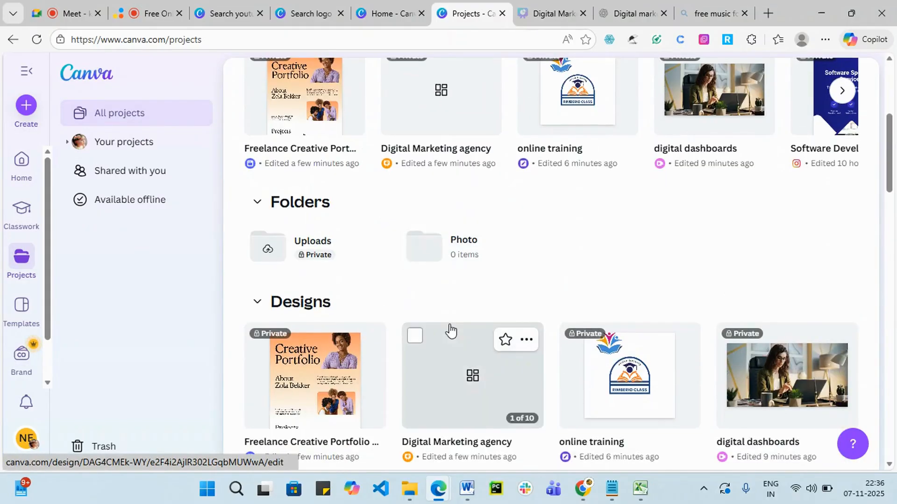
{"action": "scroll", "coordinate": [451, 330], "scroll_direction": "up", "scroll_amount": 3}
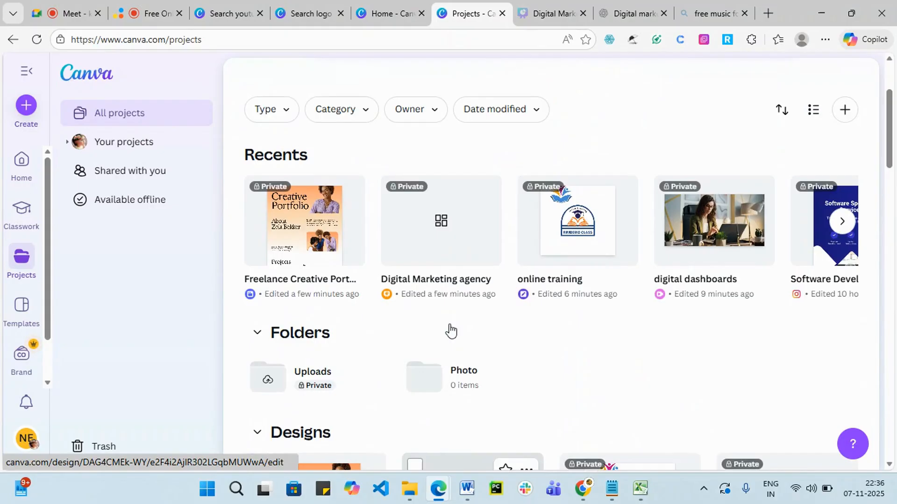
- Browse the recent designs through to the oldest, open the "Top Software Development Company in Europe" one and close it
{"action": "left_click", "coordinate": [846, 227]}
{"action": "left_click", "coordinate": [848, 228]}
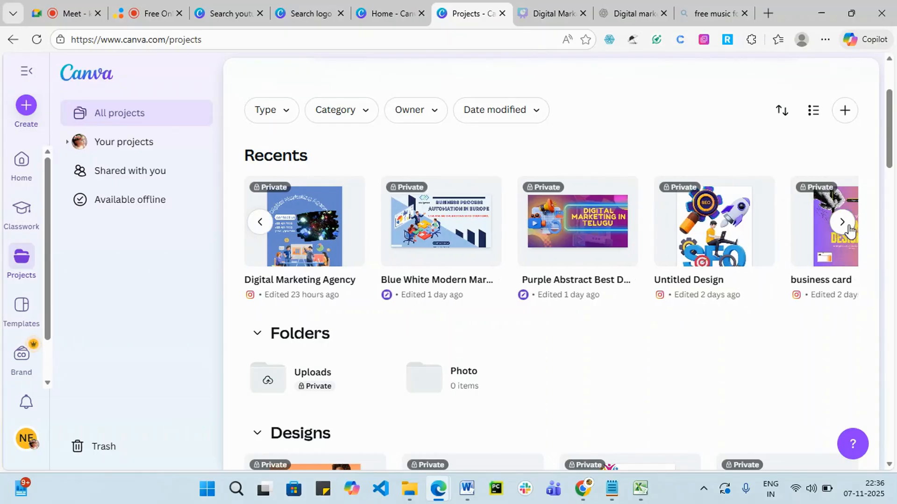
{"action": "left_click", "coordinate": [848, 229]}
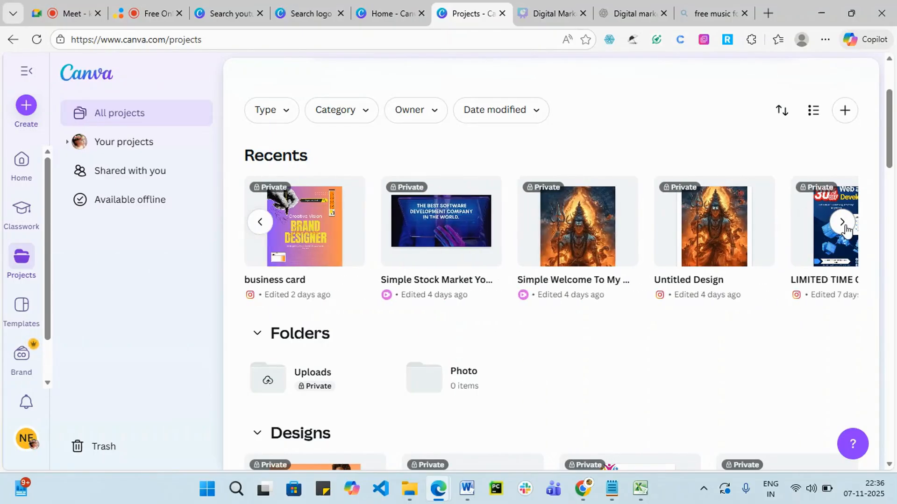
{"action": "left_click", "coordinate": [847, 229]}
{"action": "left_click", "coordinate": [846, 231]}
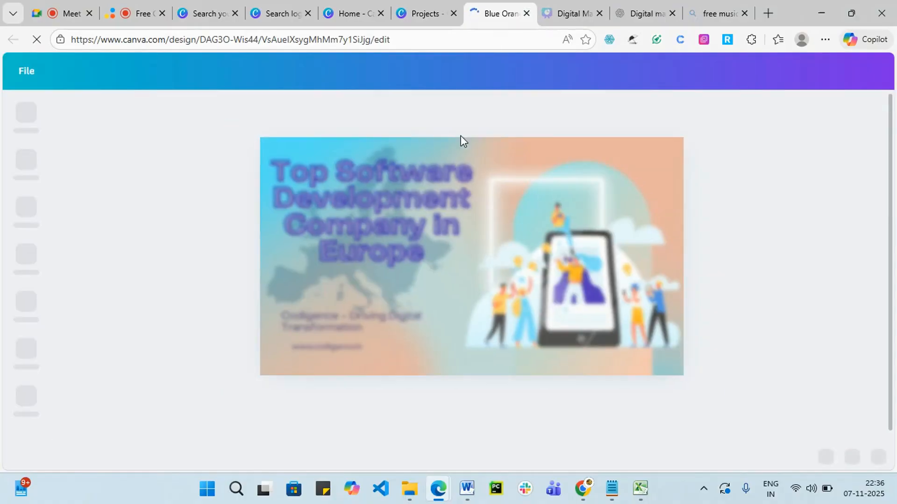
{"action": "left_click", "coordinate": [527, 15]}
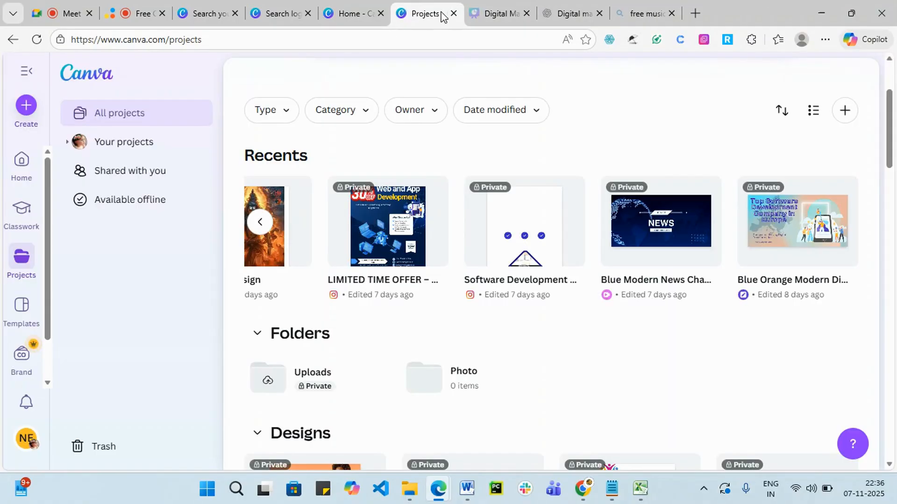
- Close the projects, home, template search and Digital Marketing agency pages, and switch back to the Google Meet call
{"action": "left_click", "coordinate": [453, 13]}
{"action": "left_click", "coordinate": [357, 10]}
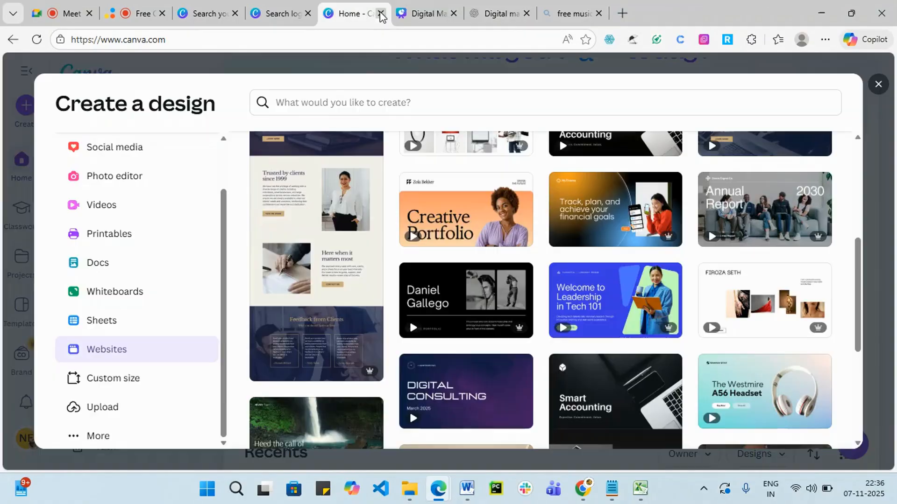
{"action": "left_click", "coordinate": [381, 13]}
{"action": "left_click", "coordinate": [281, 11]}
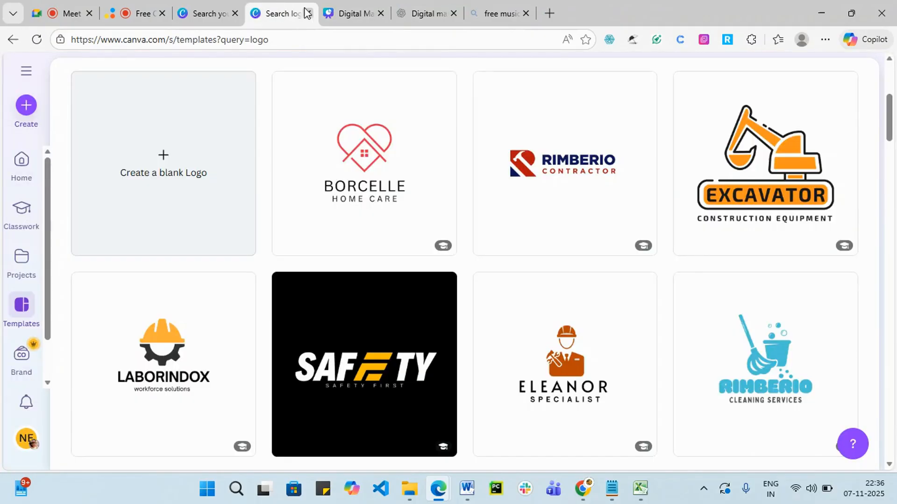
{"action": "left_click", "coordinate": [308, 13]}
{"action": "left_click", "coordinate": [208, 12]}
{"action": "left_click", "coordinate": [235, 13]}
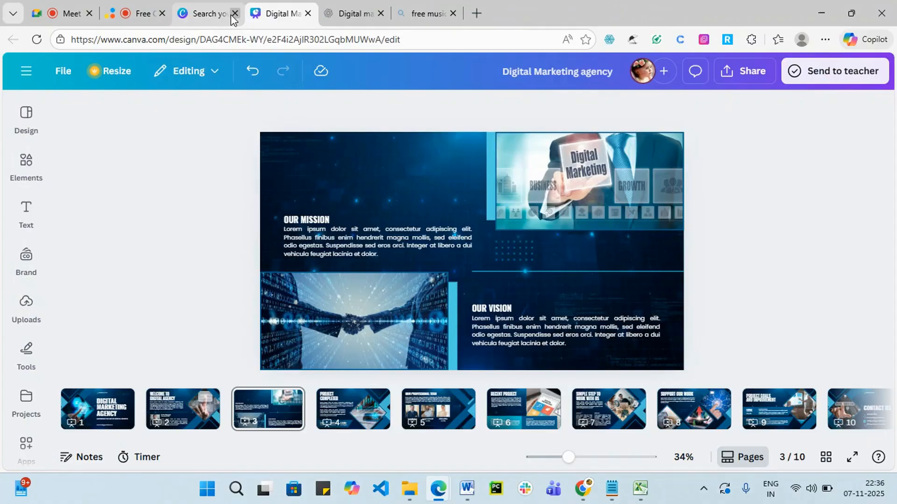
{"action": "left_click", "coordinate": [235, 13]}
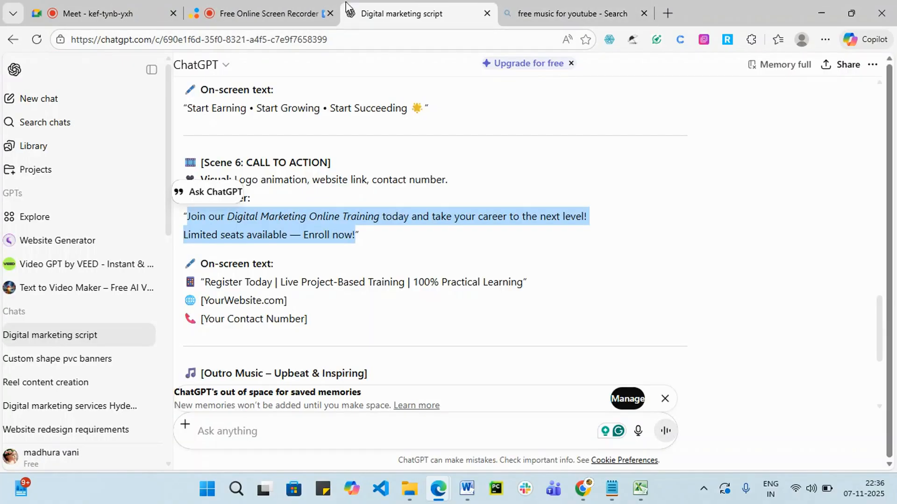
{"action": "left_click", "coordinate": [230, 14]}
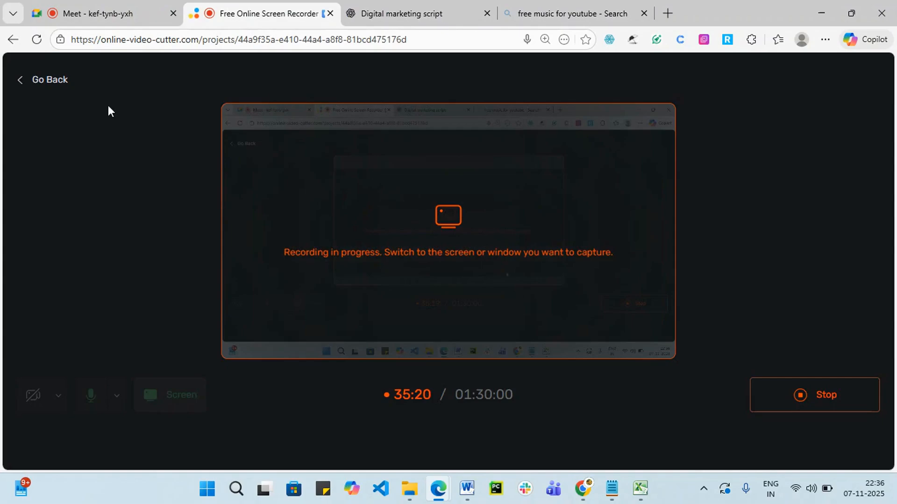
{"action": "left_click", "coordinate": [98, 13]}
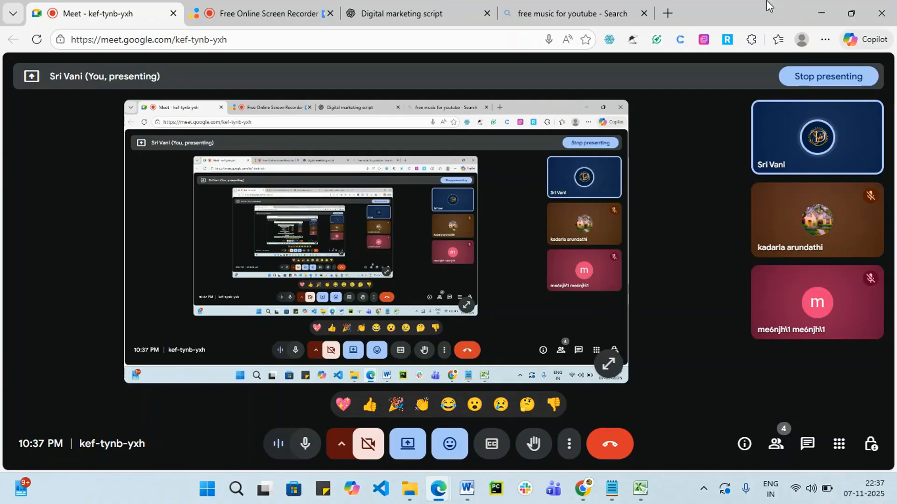
- Switch to ChatGPT's Digital marketing script chat, close the floating Meet window, and review the prompt and the beginning of the script
{"action": "left_click", "coordinate": [410, 14]}
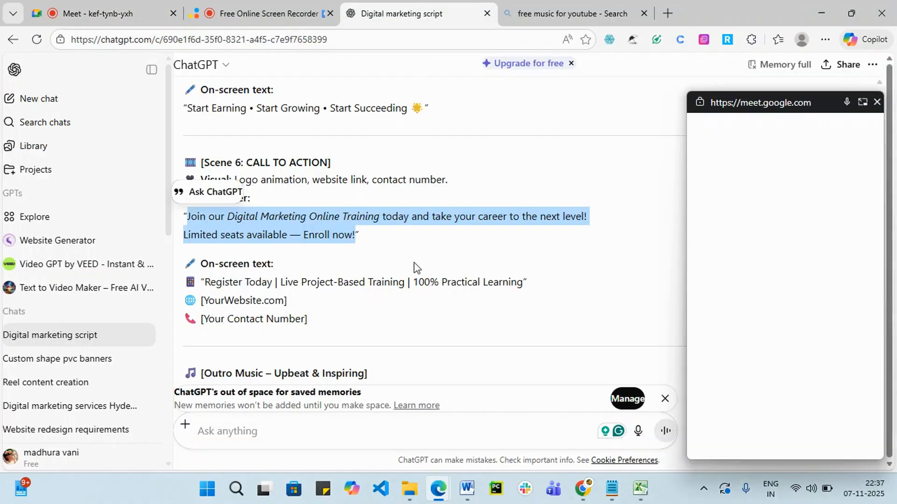
{"action": "scroll", "coordinate": [392, 253], "scroll_direction": "up", "scroll_amount": 2}
{"action": "left_click", "coordinate": [877, 102]}
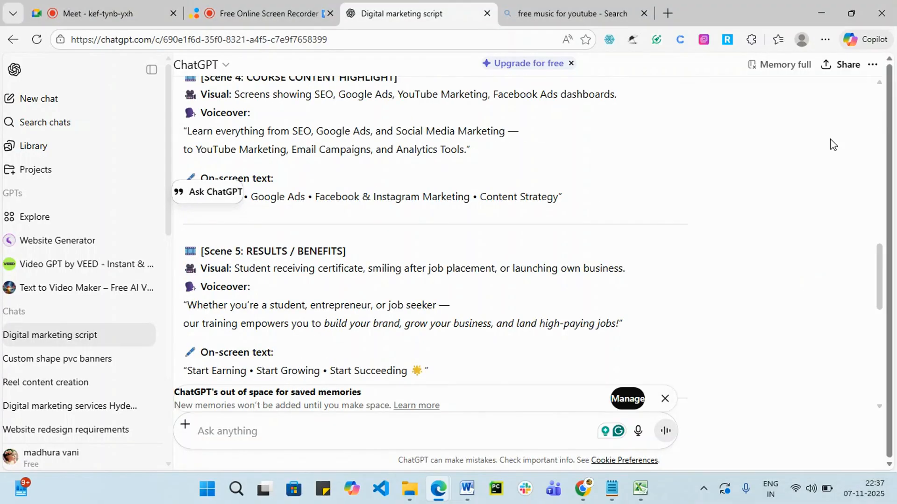
{"action": "scroll", "coordinate": [391, 195], "scroll_direction": "up", "scroll_amount": 5}
{"action": "scroll", "coordinate": [391, 195], "scroll_direction": "up", "scroll_amount": 10}
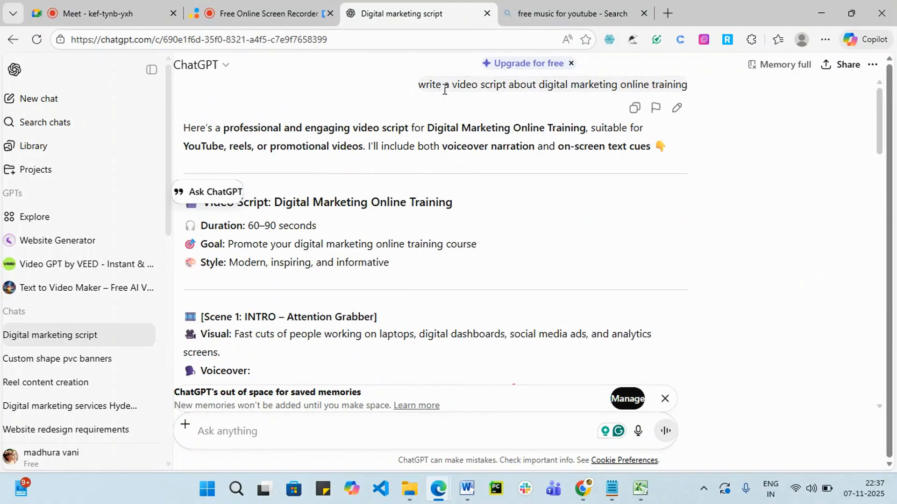
{"action": "left_click_drag", "start_coordinate": [417, 84], "coordinate": [688, 86]}
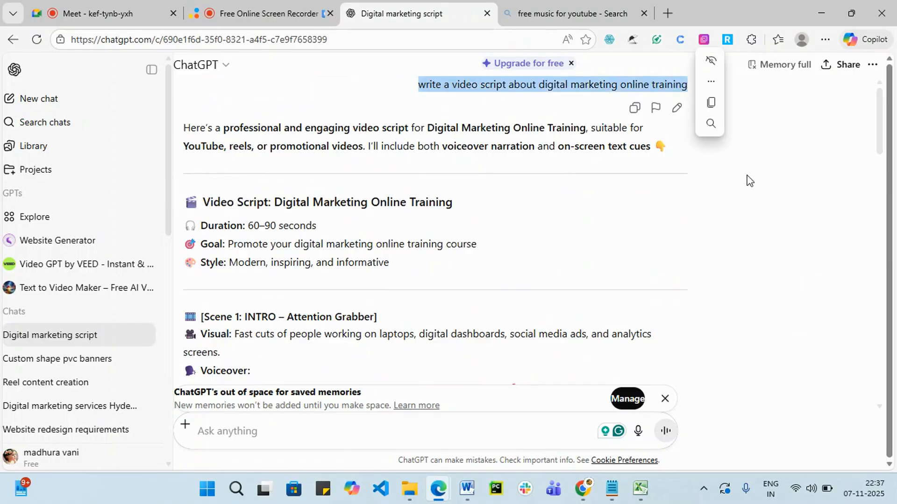
{"action": "scroll", "coordinate": [201, 262], "scroll_direction": "down", "scroll_amount": 3}
{"action": "scroll", "coordinate": [229, 273], "scroll_direction": "up", "scroll_amount": 3}
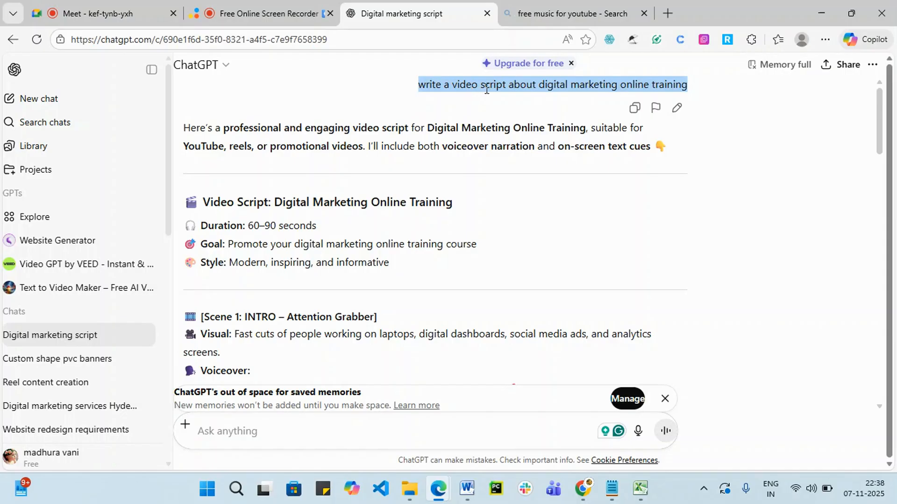
{"action": "mouse_move", "coordinate": [779, 64]}
{"action": "left_click_drag", "start_coordinate": [424, 85], "coordinate": [625, 80]}
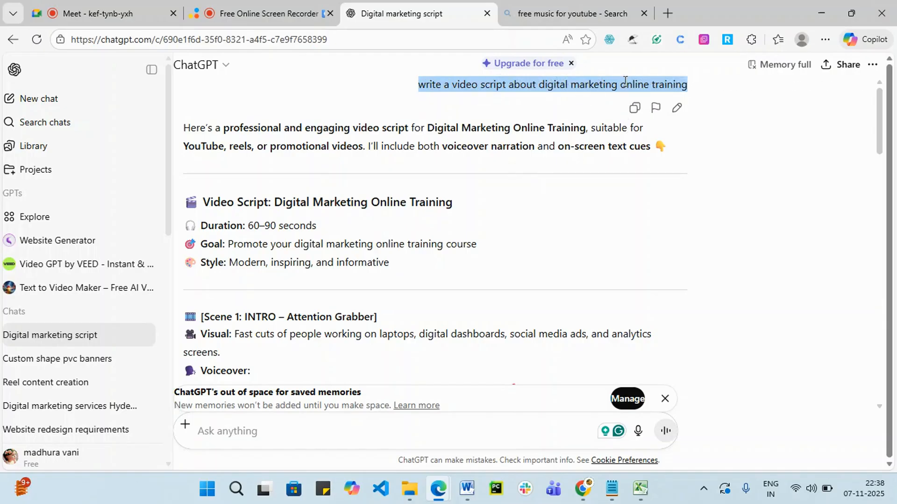
{"action": "left_click", "coordinate": [556, 86]}
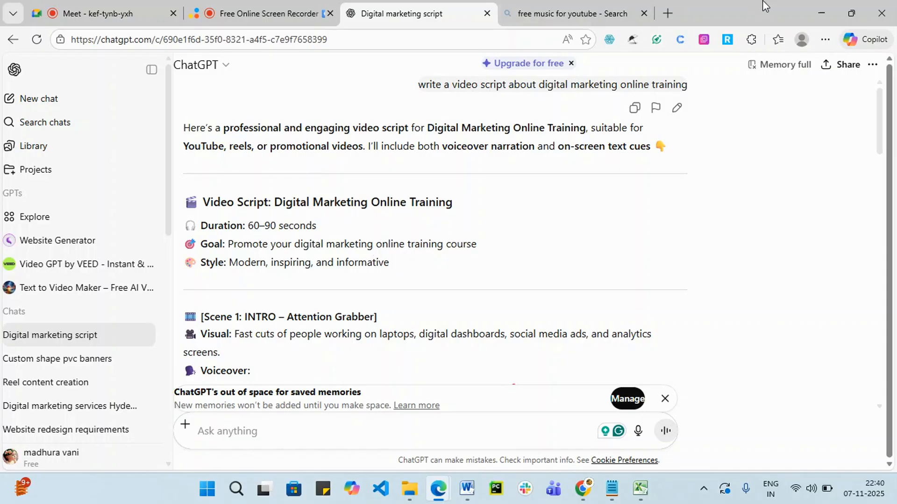
- Close the free music for youtube search page and search the web for "ubersuggest" in a new tab
{"action": "left_click", "coordinate": [623, 6]}
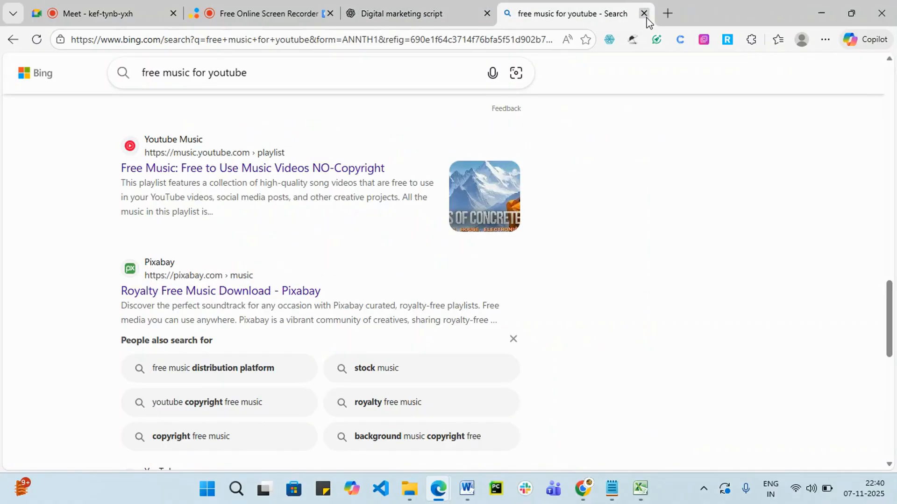
{"action": "left_click", "coordinate": [643, 15]}
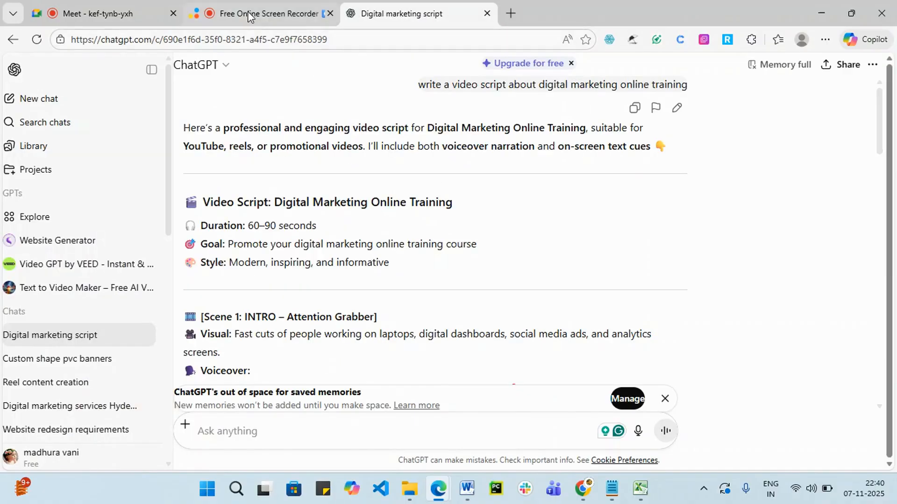
{"action": "mouse_move", "coordinate": [247, 14]}
{"action": "left_click", "coordinate": [511, 13]}
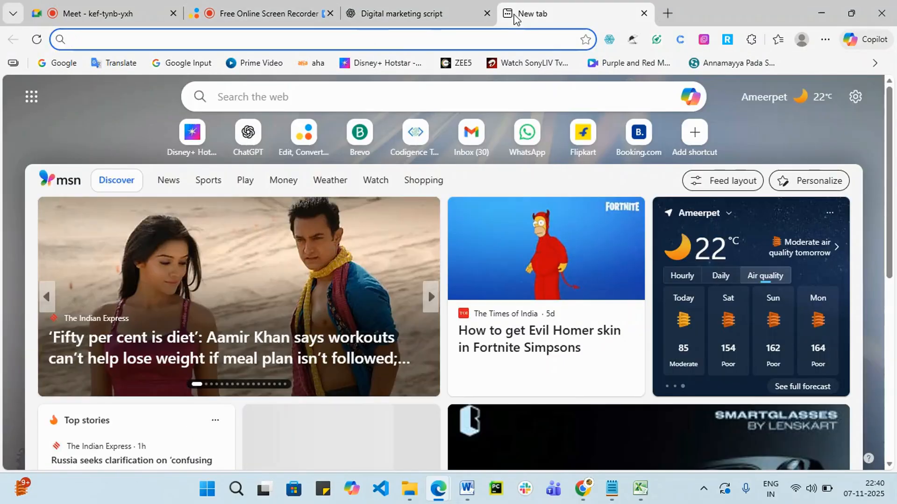
{"action": "type", "text": "ubersuggest"}
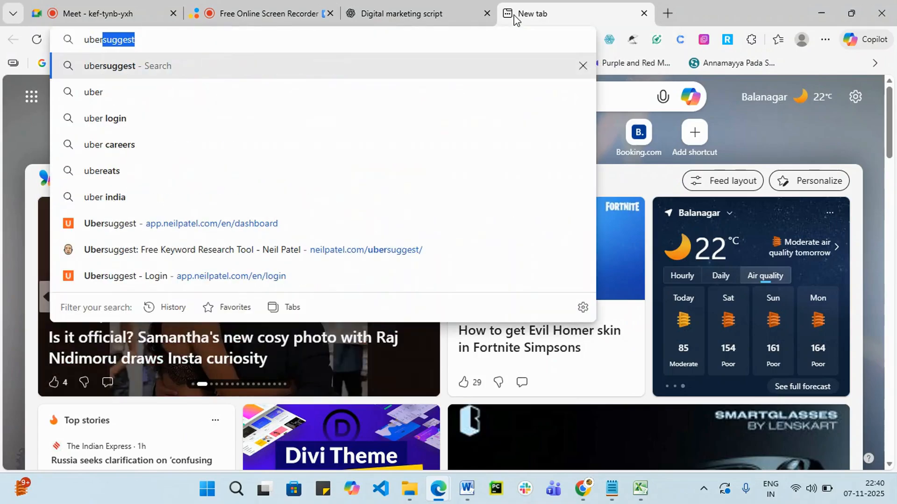
{"action": "key", "text": "Return"}
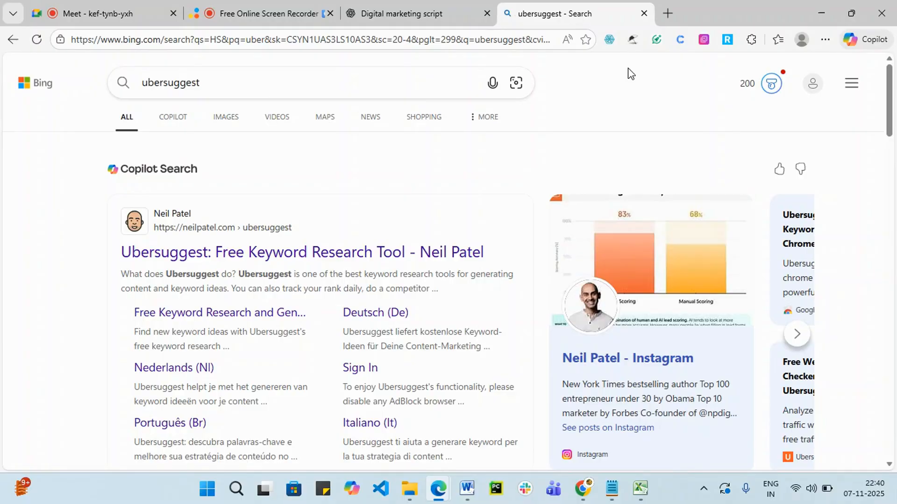
- Open Neil Patel's Ubersuggest page from the search results, dismiss the free account offer and go to the sign-in page
{"action": "left_click", "coordinate": [297, 260]}
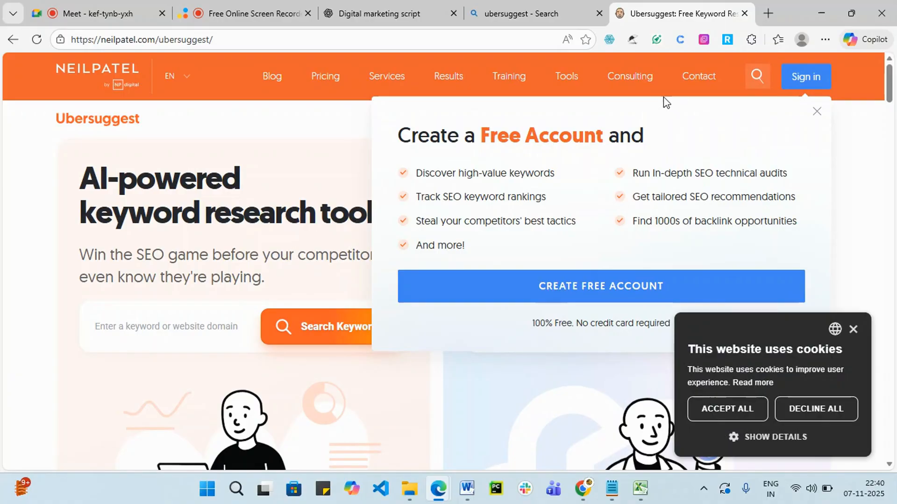
{"action": "left_click", "coordinate": [816, 112]}
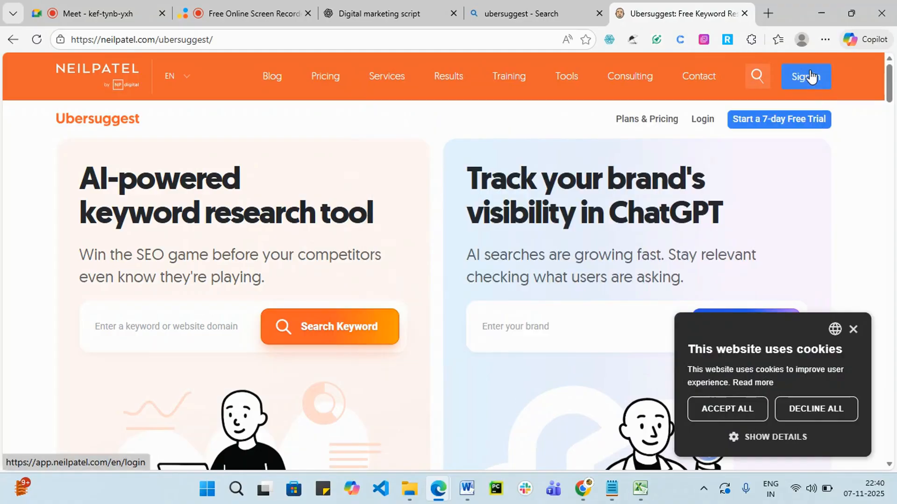
{"action": "left_click", "coordinate": [812, 76]}
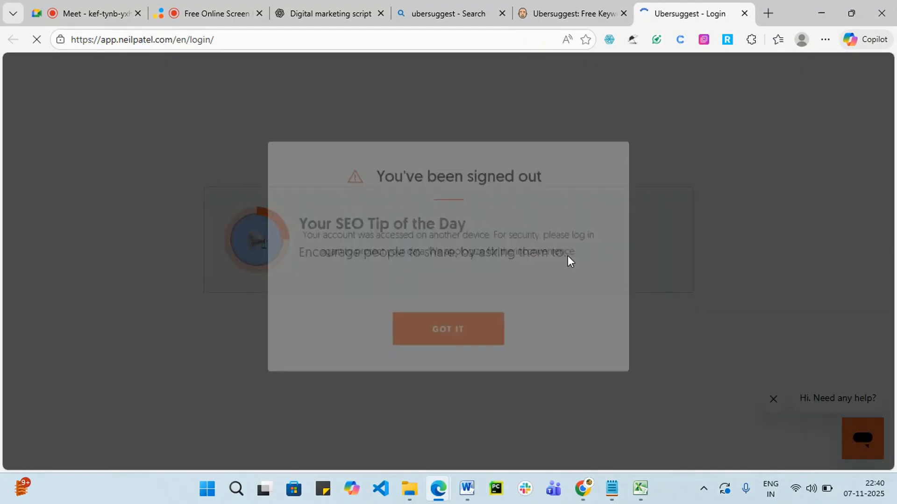
- Dismiss the signed-out notice and log in to Ubersuggest with the second saved account's e-mail and password
{"action": "left_click", "coordinate": [460, 334]}
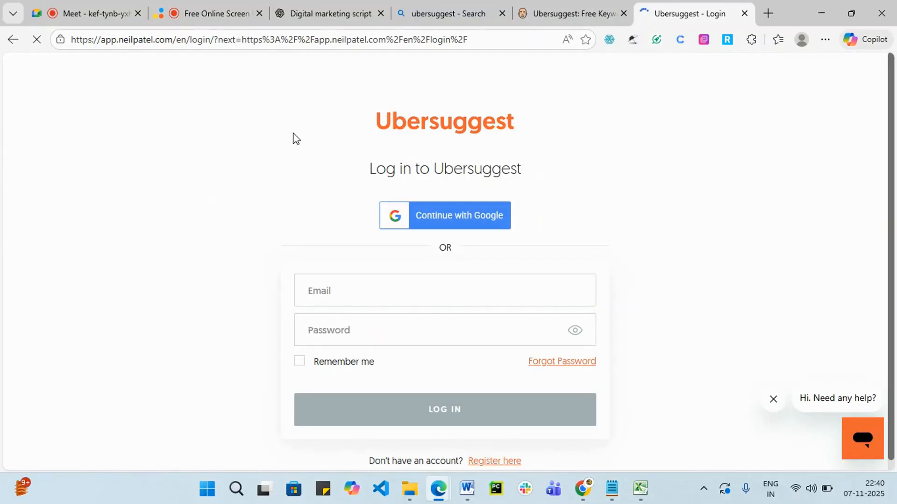
{"action": "left_click", "coordinate": [446, 298]}
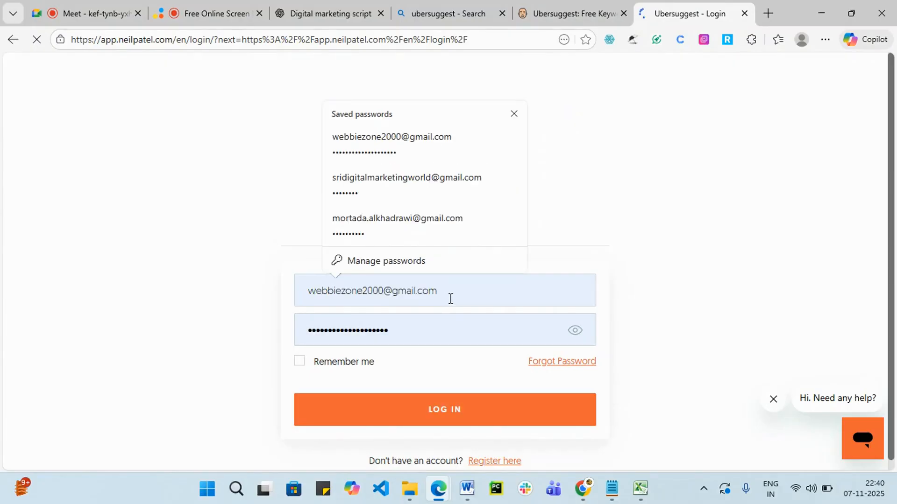
{"action": "left_click", "coordinate": [406, 182]}
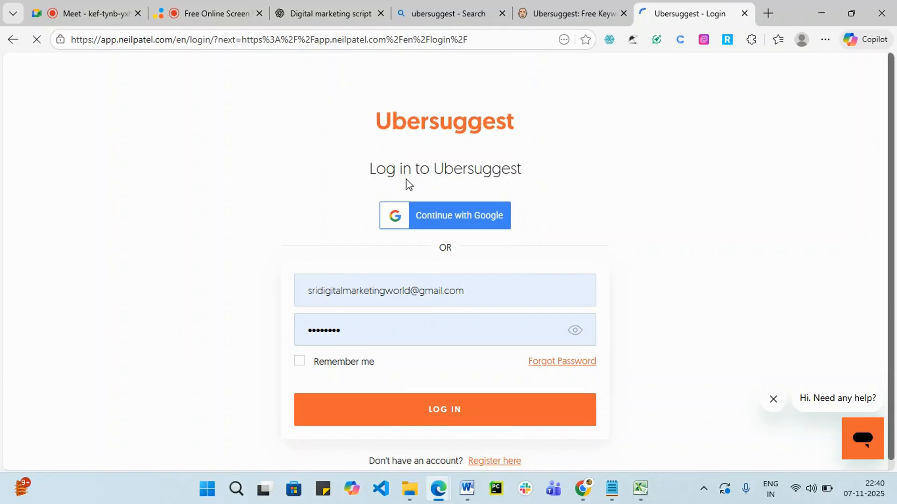
{"action": "left_click", "coordinate": [422, 406]}
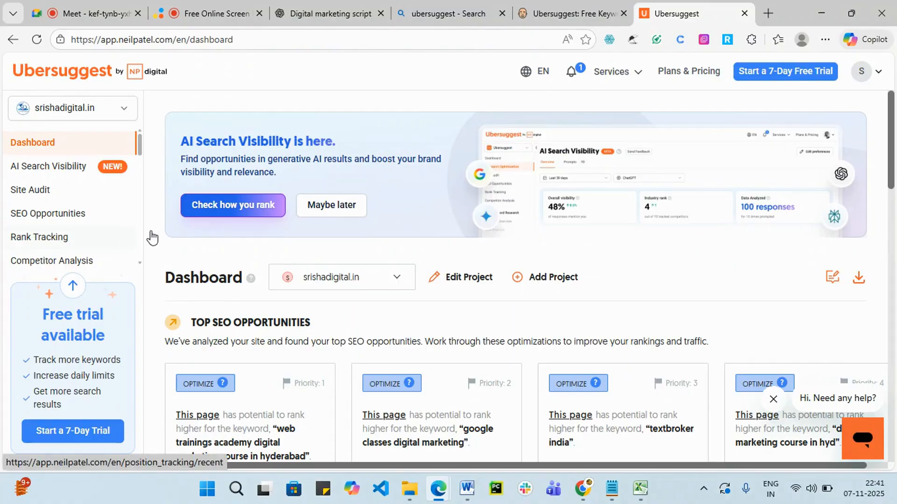
- Examine the Ubersuggest dashboard, its project list, and the available SEO and keyword research tools
{"action": "scroll", "coordinate": [367, 242], "scroll_direction": "down", "scroll_amount": 3}
{"action": "scroll", "coordinate": [366, 243], "scroll_direction": "up", "scroll_amount": 3}
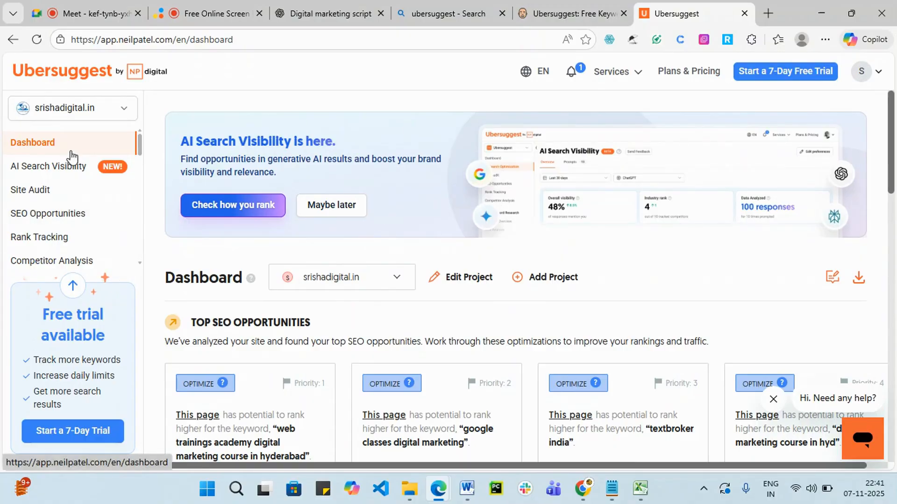
{"action": "scroll", "coordinate": [37, 241], "scroll_direction": "down", "scroll_amount": 2}
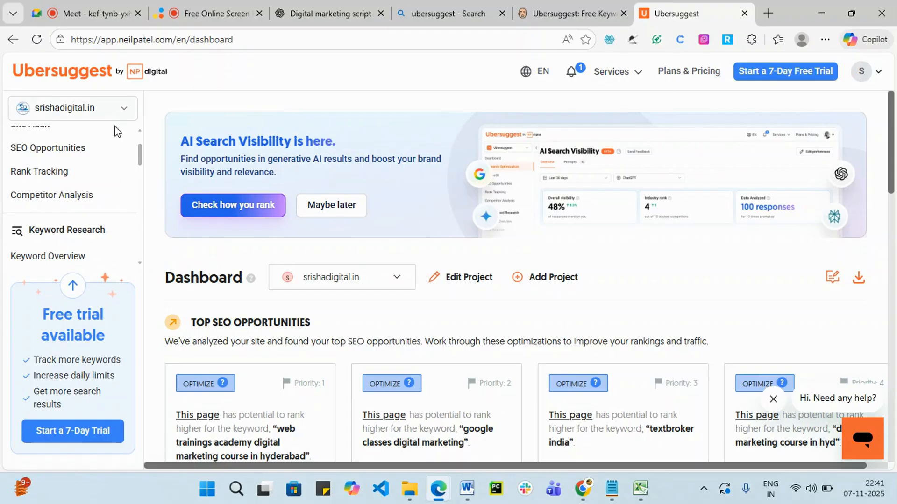
{"action": "left_click", "coordinate": [124, 115]}
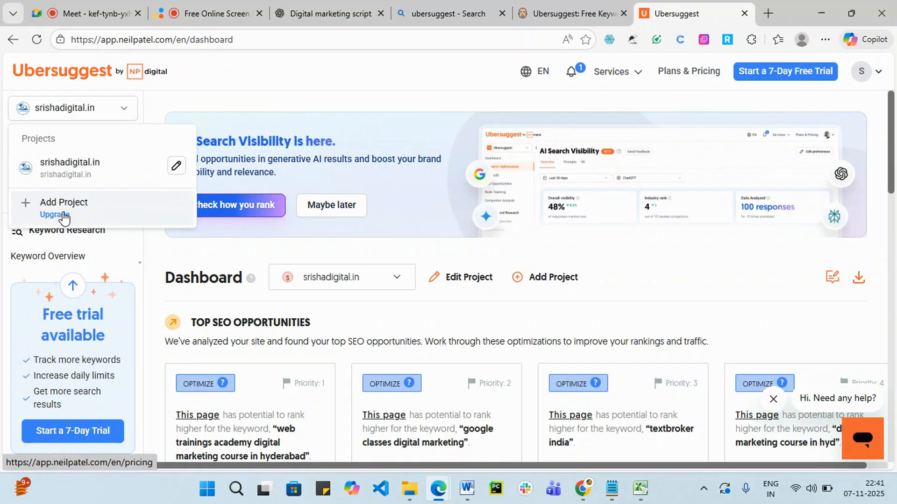
{"action": "left_click", "coordinate": [229, 92]}
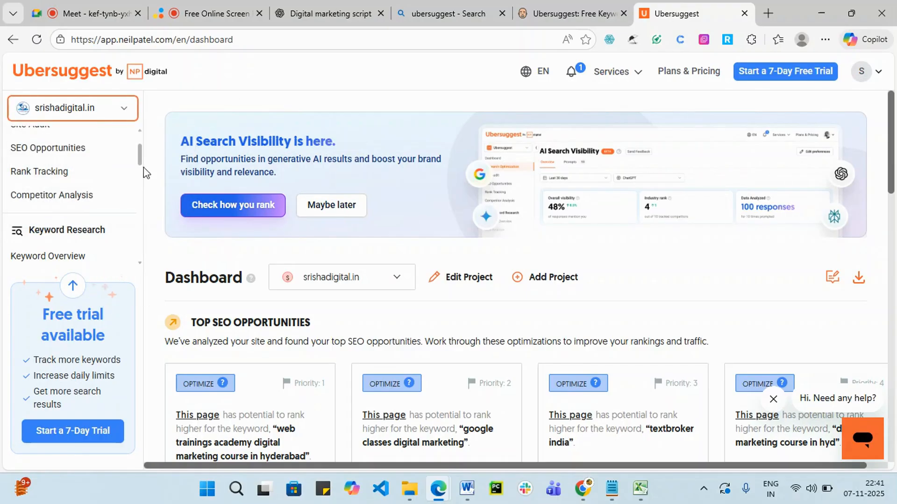
{"action": "scroll", "coordinate": [126, 208], "scroll_direction": "up", "scroll_amount": 2}
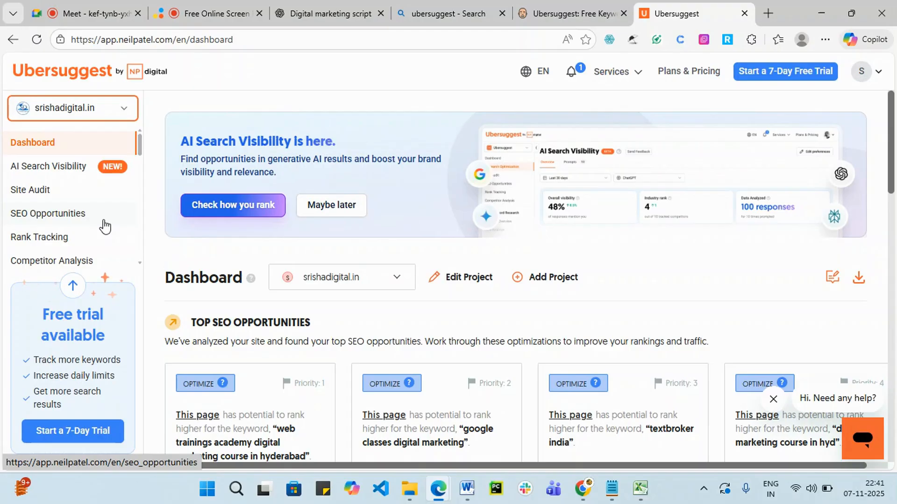
{"action": "scroll", "coordinate": [104, 229], "scroll_direction": "down", "scroll_amount": 4}
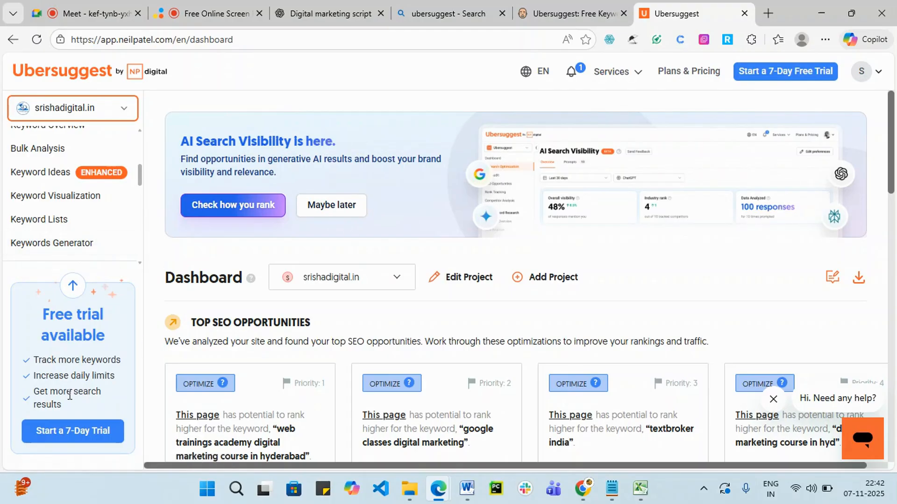
{"action": "scroll", "coordinate": [70, 257], "scroll_direction": "up", "scroll_amount": 5}
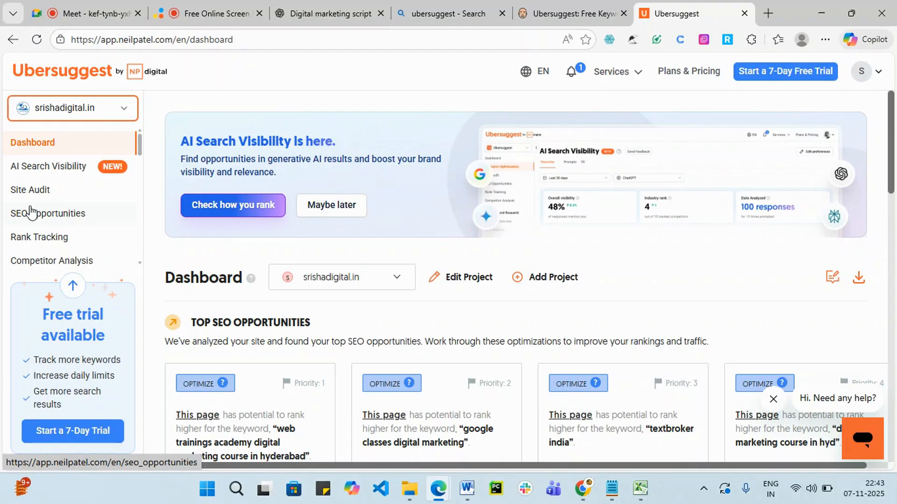
{"action": "scroll", "coordinate": [45, 233], "scroll_direction": "down", "scroll_amount": 3}
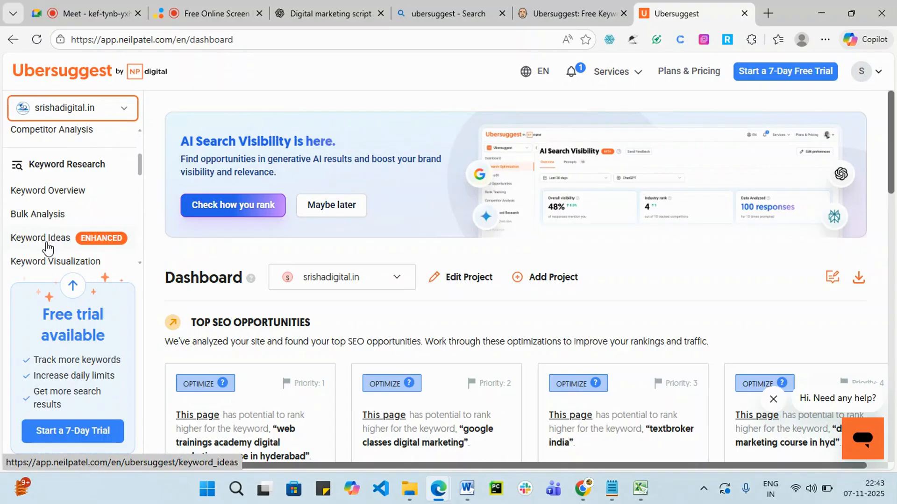
- Open Keyword Overview under Keyword Research and look over its keyword, language and location search options
{"action": "left_click", "coordinate": [59, 193]}
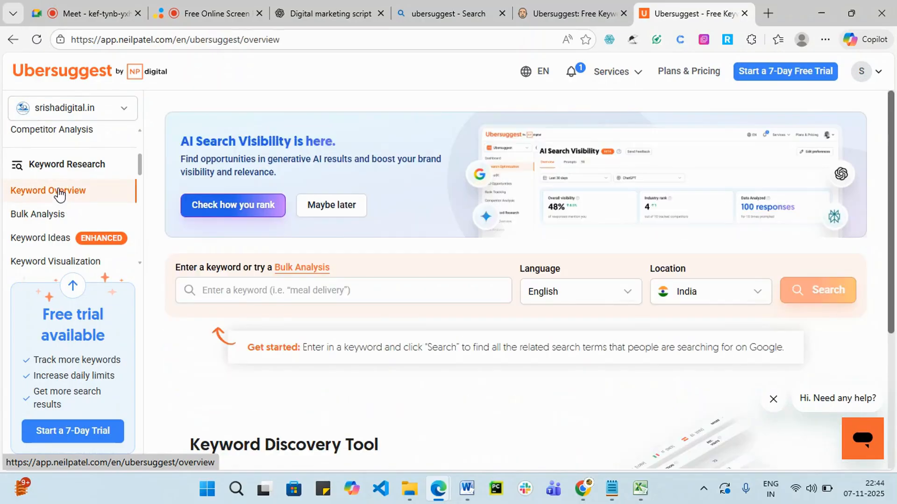
{"action": "scroll", "coordinate": [310, 246], "scroll_direction": "down", "scroll_amount": 3}
{"action": "scroll", "coordinate": [341, 256], "scroll_direction": "up", "scroll_amount": 3}
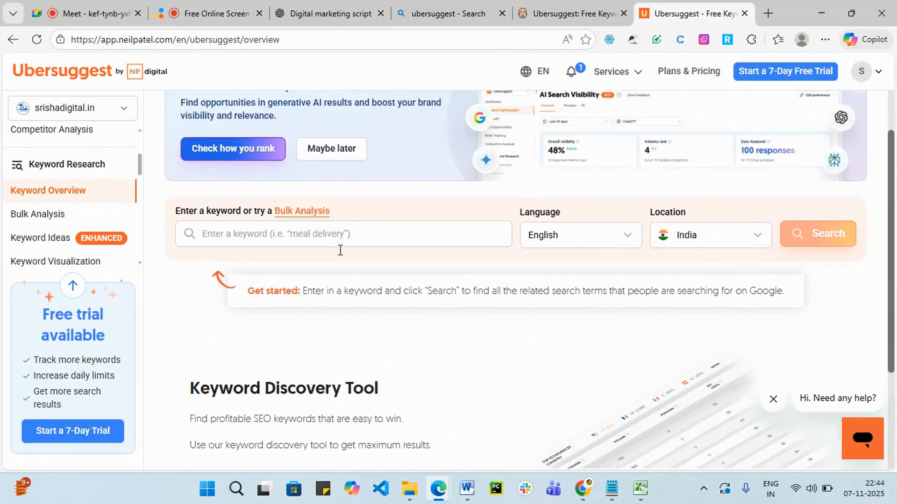
{"action": "scroll", "coordinate": [341, 270], "scroll_direction": "down", "scroll_amount": 2}
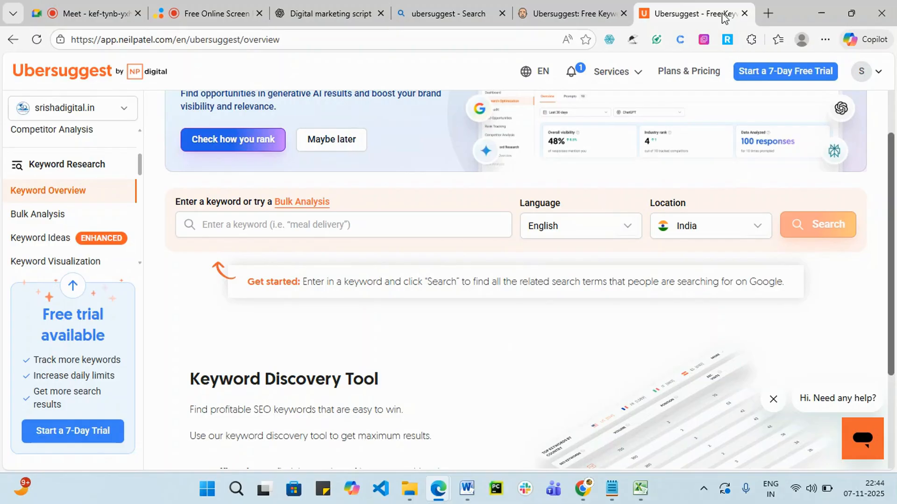
- Copy "Digital Marketing Online Training" from the ChatGPT script heading and enter it as the keyword in Ubersuggest's Keyword Overview
{"action": "left_click", "coordinate": [759, 16]}
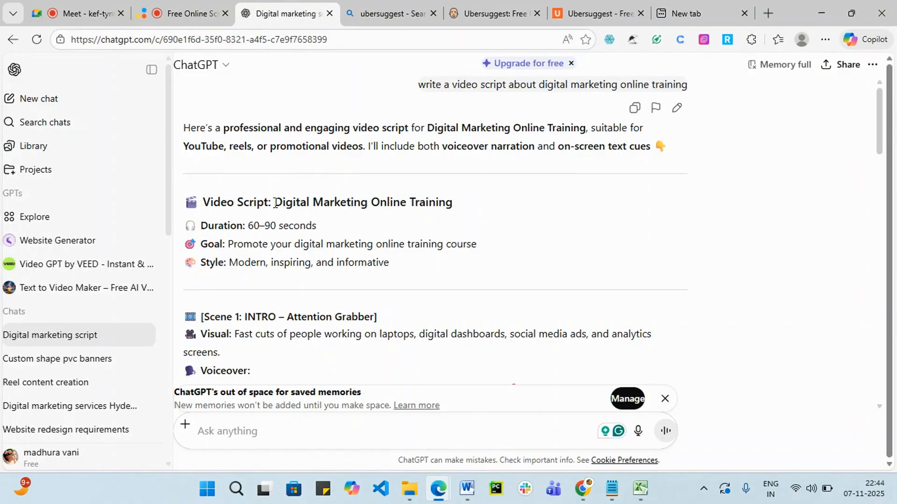
{"action": "left_click_drag", "start_coordinate": [275, 202], "coordinate": [455, 210]}
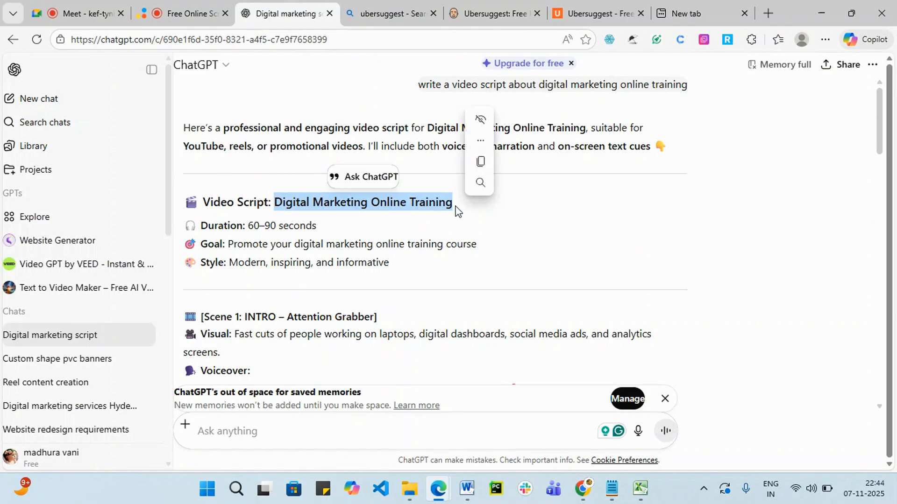
{"action": "key", "text": "ctrl+c"}
{"action": "left_click", "coordinate": [590, 3]}
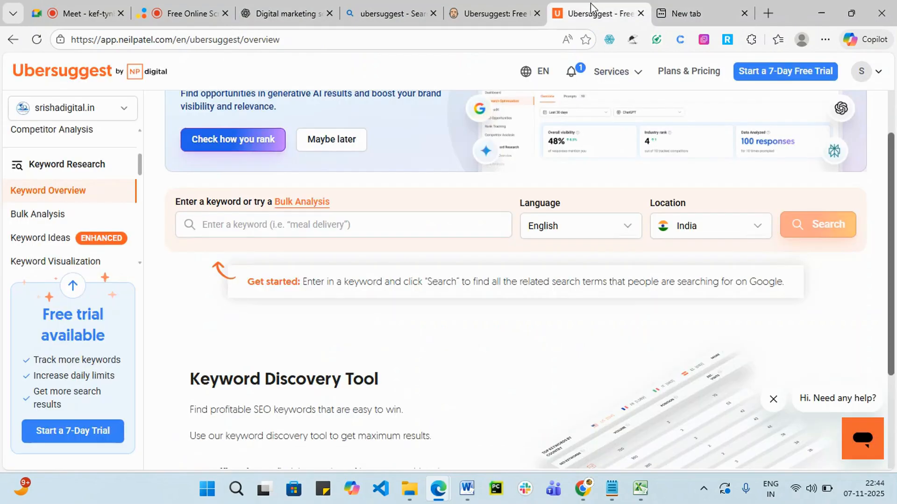
{"action": "left_click", "coordinate": [251, 224]}
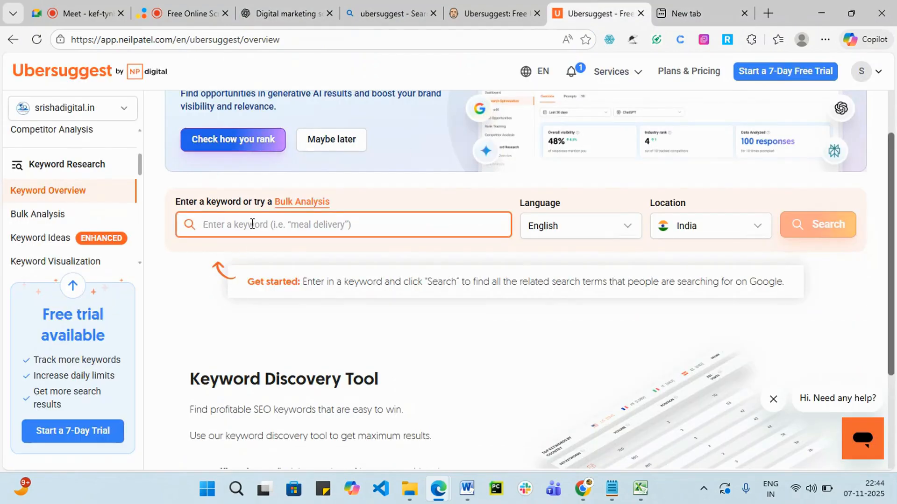
{"action": "key", "text": "ctrl+v"}
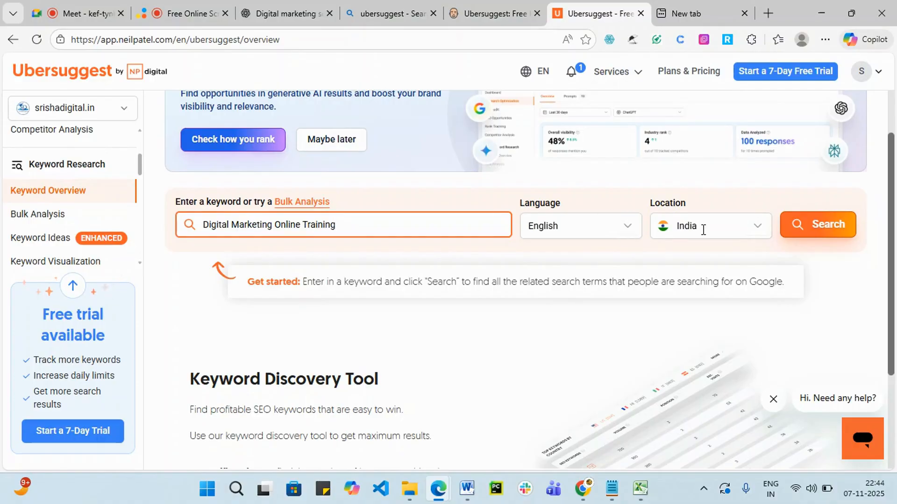
- Check the available locations, keep India with English, and search the keyword "Digital Marketing Online Training"
{"action": "left_click", "coordinate": [758, 229]}
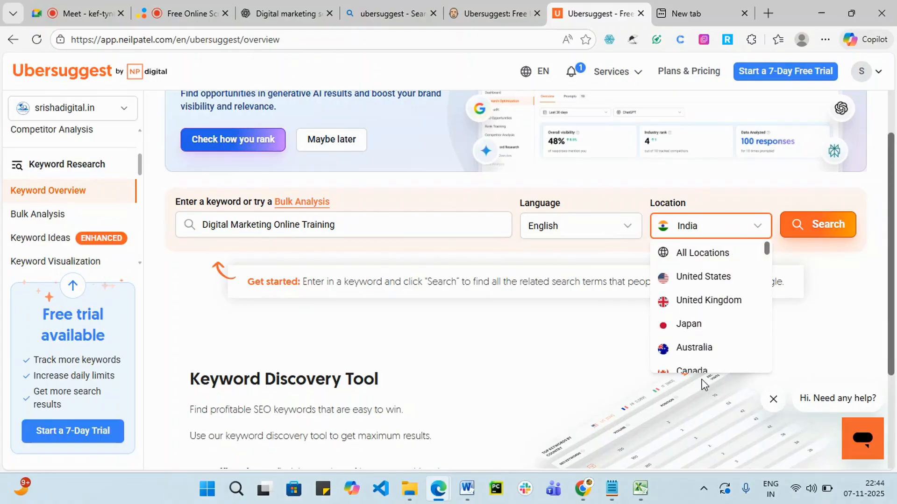
{"action": "left_click", "coordinate": [849, 331]}
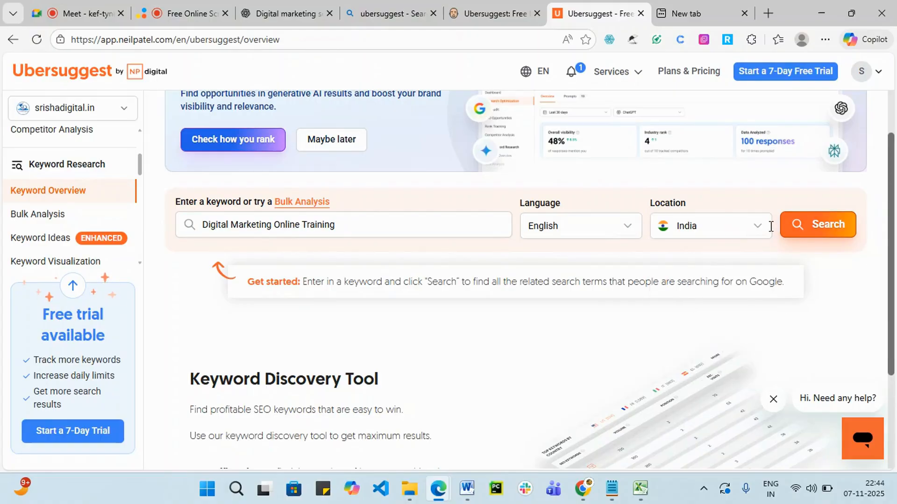
{"action": "left_click", "coordinate": [818, 235]}
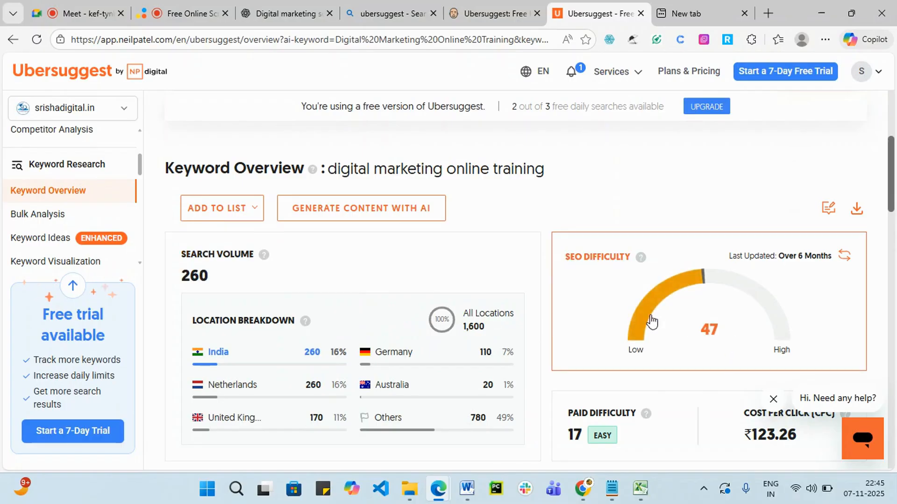
- Examine the keyword's search volume, location breakdown, SEO difficulty, paid difficulty and cost per click in the overview
{"action": "scroll", "coordinate": [517, 311], "scroll_direction": "up", "scroll_amount": 2}
{"action": "scroll", "coordinate": [517, 310], "scroll_direction": "up", "scroll_amount": 2}
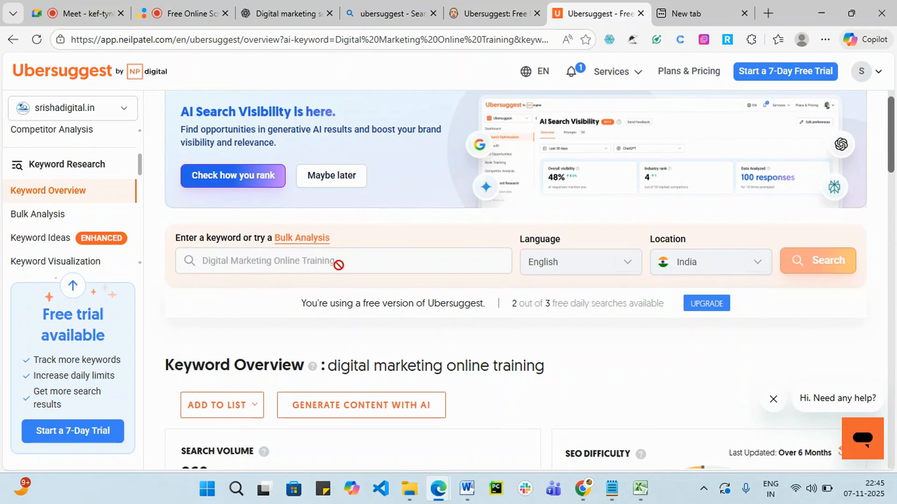
{"action": "scroll", "coordinate": [519, 278], "scroll_direction": "down", "scroll_amount": 5}
{"action": "scroll", "coordinate": [525, 283], "scroll_direction": "up", "scroll_amount": 1}
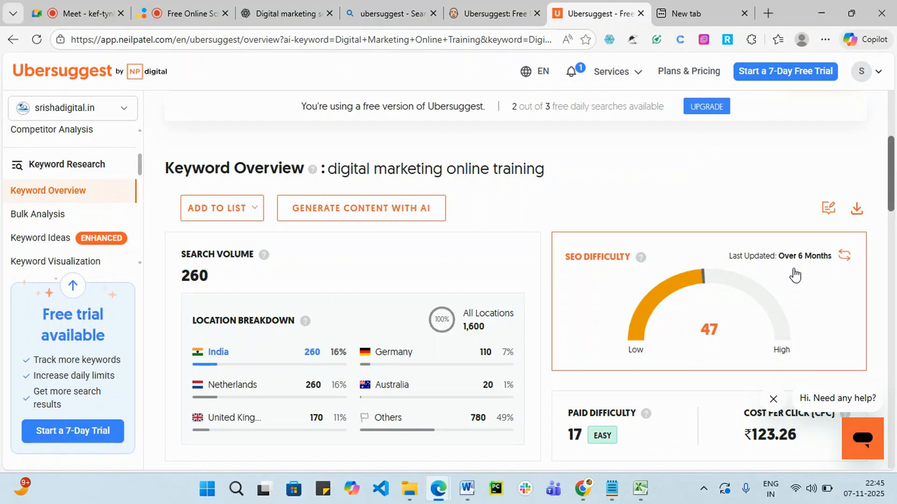
{"action": "scroll", "coordinate": [795, 275], "scroll_direction": "down", "scroll_amount": 1}
{"action": "scroll", "coordinate": [795, 277], "scroll_direction": "down", "scroll_amount": 1}
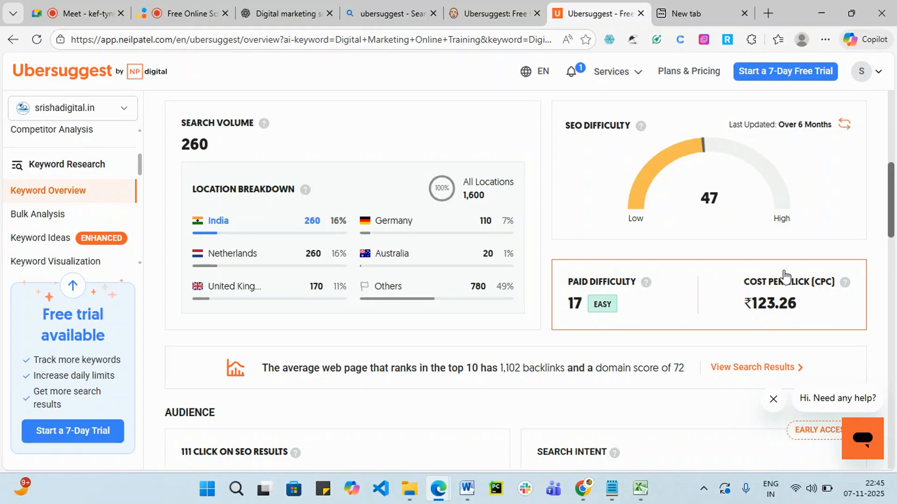
{"action": "scroll", "coordinate": [771, 314], "scroll_direction": "down", "scroll_amount": 1}
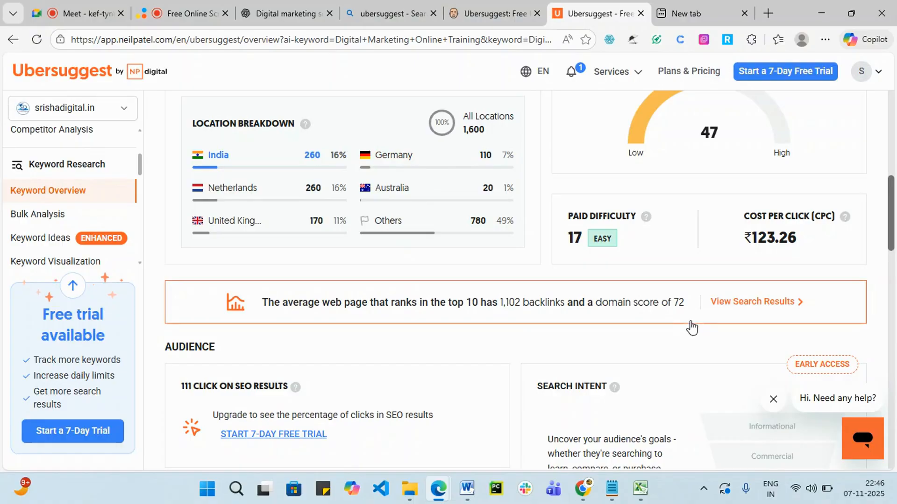
- Open the keyword's full search results and review the ranking pages with their backlinks, authority and shares
{"action": "right_click", "coordinate": [772, 312]}
{"action": "left_click", "coordinate": [856, 295]}
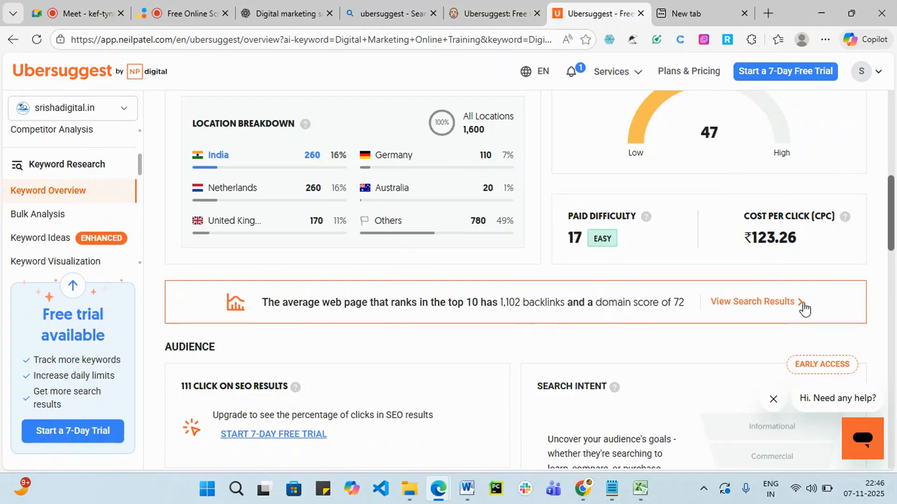
{"action": "left_click", "coordinate": [789, 303]}
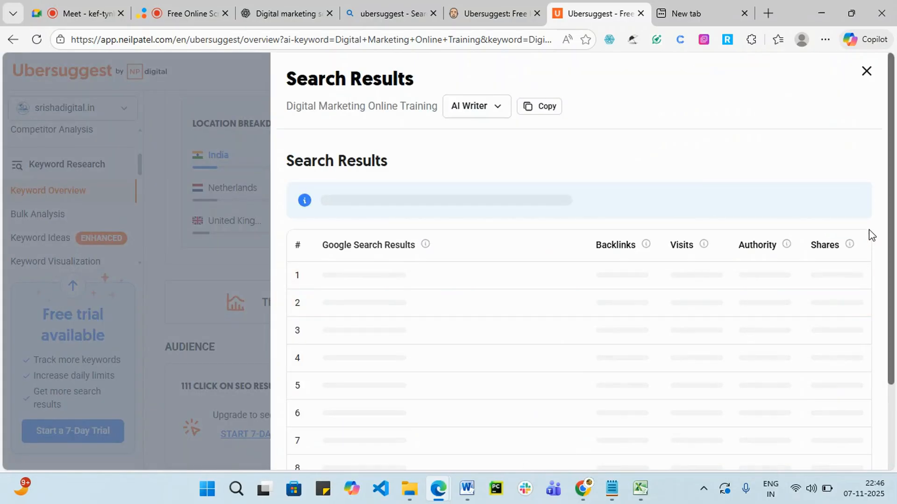
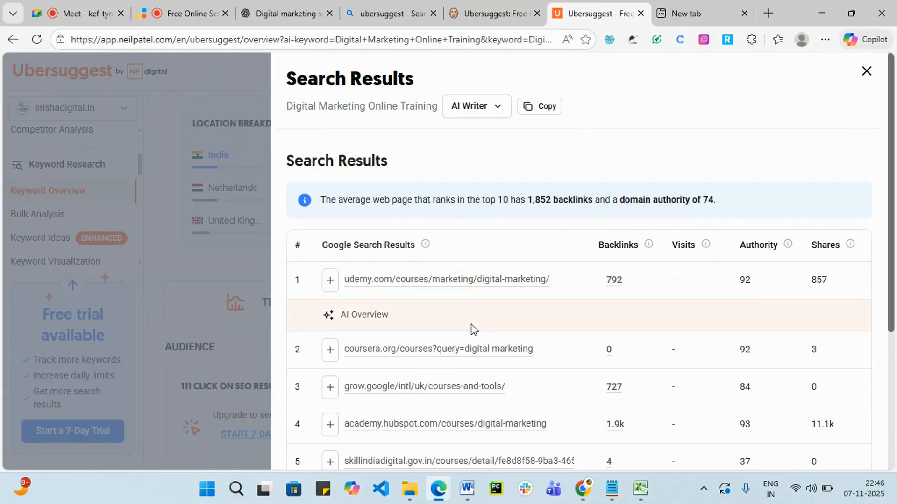
{"action": "scroll", "coordinate": [471, 329], "scroll_direction": "down", "scroll_amount": 1}
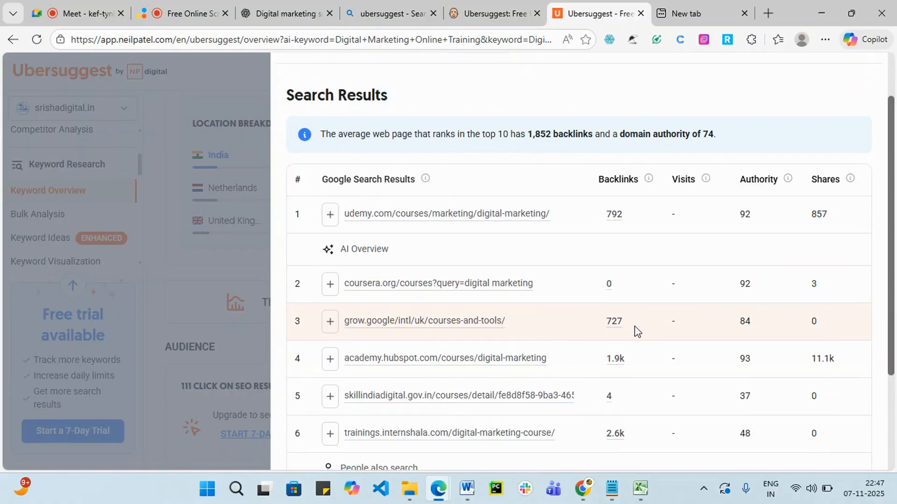
{"action": "scroll", "coordinate": [634, 333], "scroll_direction": "down", "scroll_amount": 1}
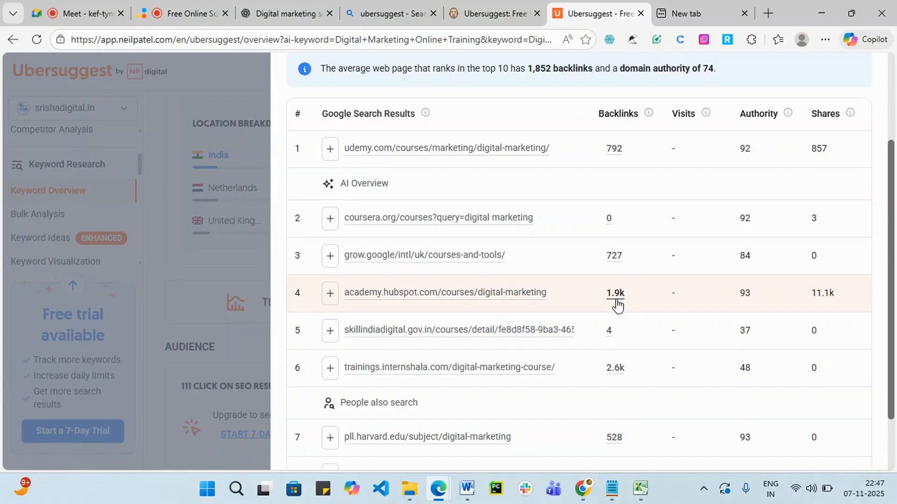
{"action": "scroll", "coordinate": [702, 345], "scroll_direction": "down", "scroll_amount": 1}
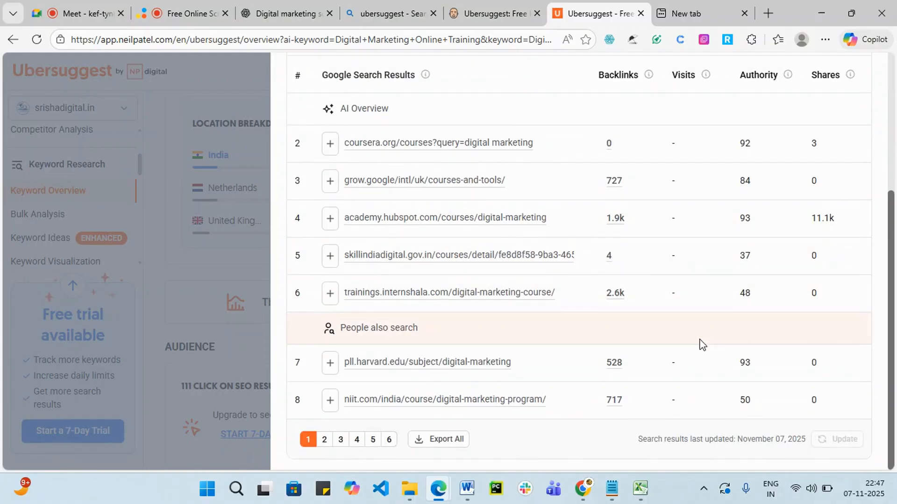
{"action": "scroll", "coordinate": [545, 364], "scroll_direction": "up", "scroll_amount": 3}
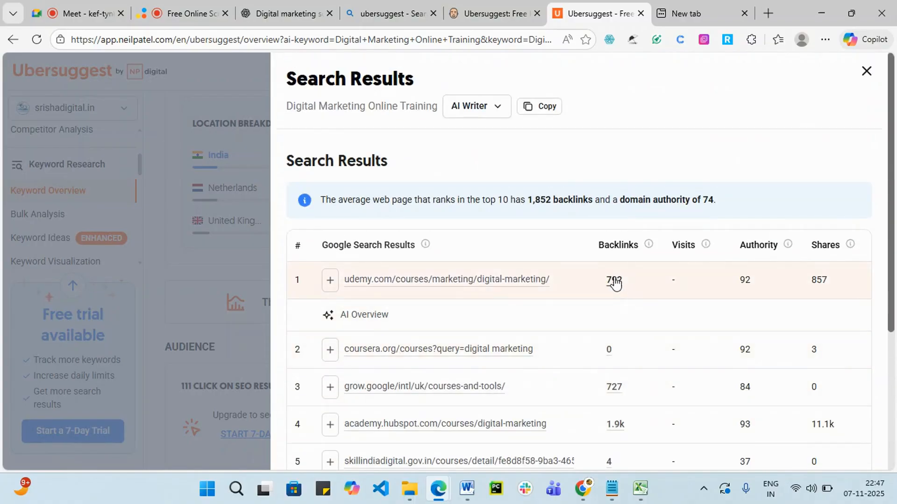
- Open the backlinks report for the top-ranked udemy.com page, decline the upgrade offer, and review its authority, referring domains and backlinks summary
{"action": "left_click", "coordinate": [614, 280]}
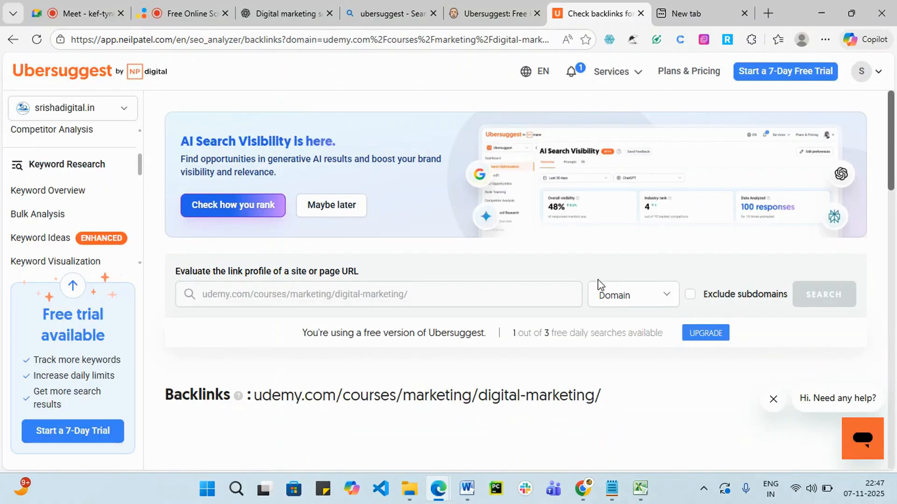
{"action": "scroll", "coordinate": [579, 309], "scroll_direction": "down", "scroll_amount": 3}
{"action": "scroll", "coordinate": [558, 327], "scroll_direction": "down", "scroll_amount": 1}
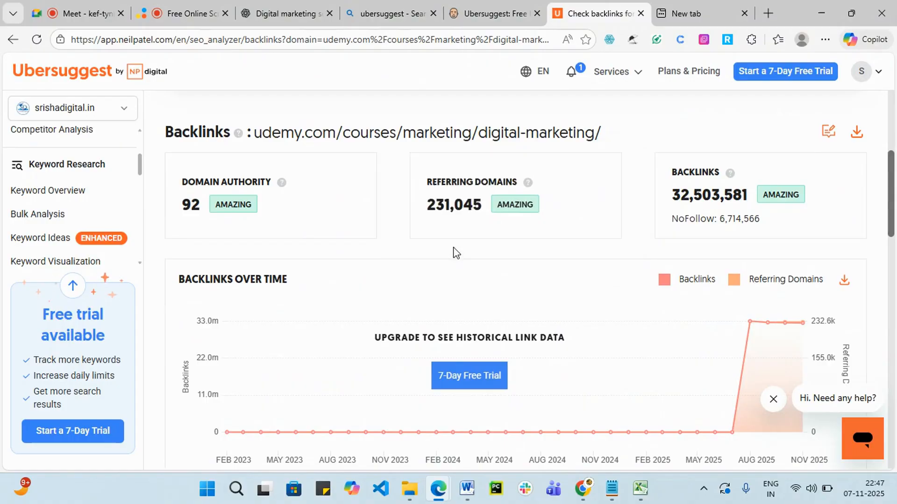
{"action": "scroll", "coordinate": [456, 262], "scroll_direction": "down", "scroll_amount": 10}
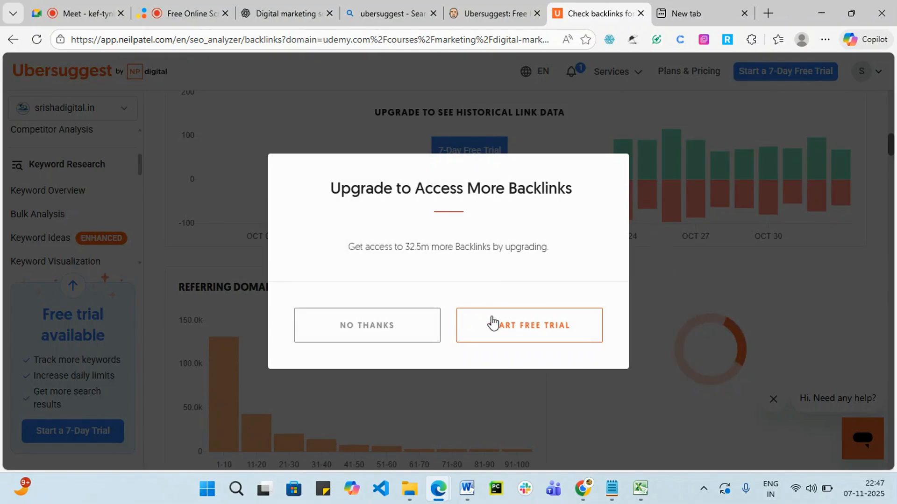
{"action": "left_click", "coordinate": [396, 343]}
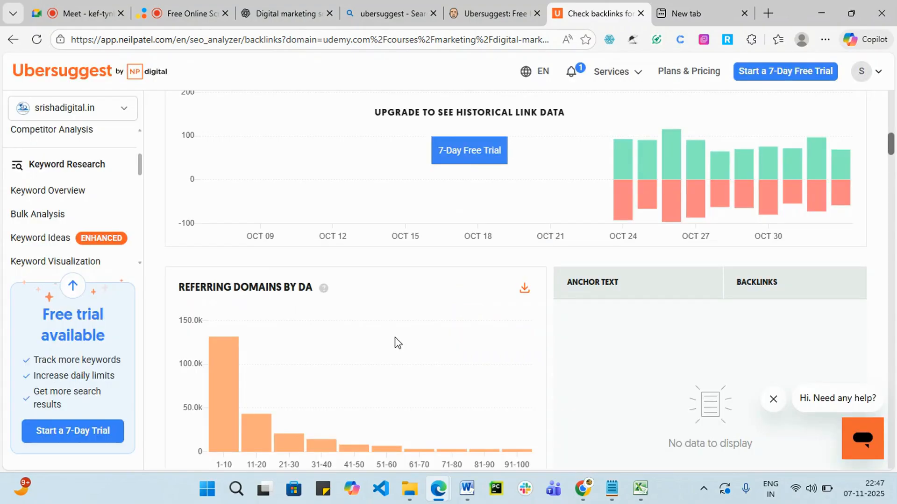
{"action": "scroll", "coordinate": [468, 300], "scroll_direction": "up", "scroll_amount": 8}
{"action": "scroll", "coordinate": [468, 295], "scroll_direction": "up", "scroll_amount": 3}
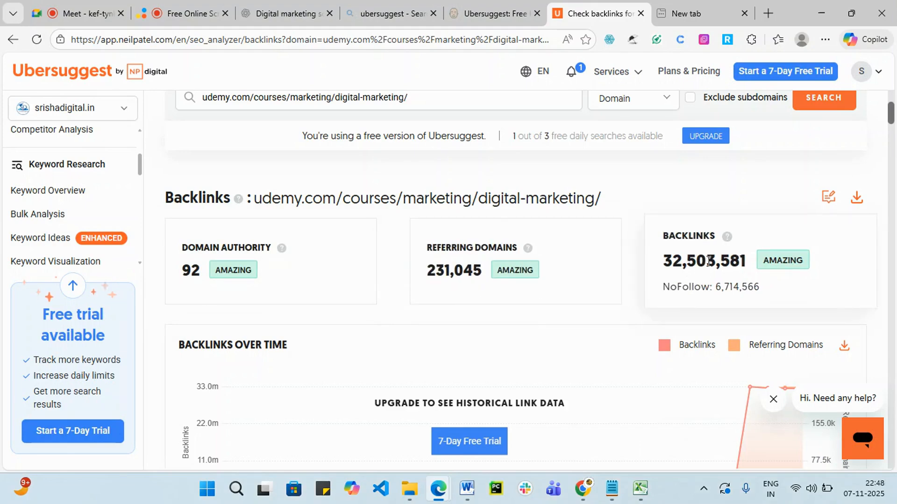
- Examine the udemy.com backlinks table, including source and target pages, domain and page authority, spam score and anchor text
{"action": "scroll", "coordinate": [707, 264], "scroll_direction": "down", "scroll_amount": 9}
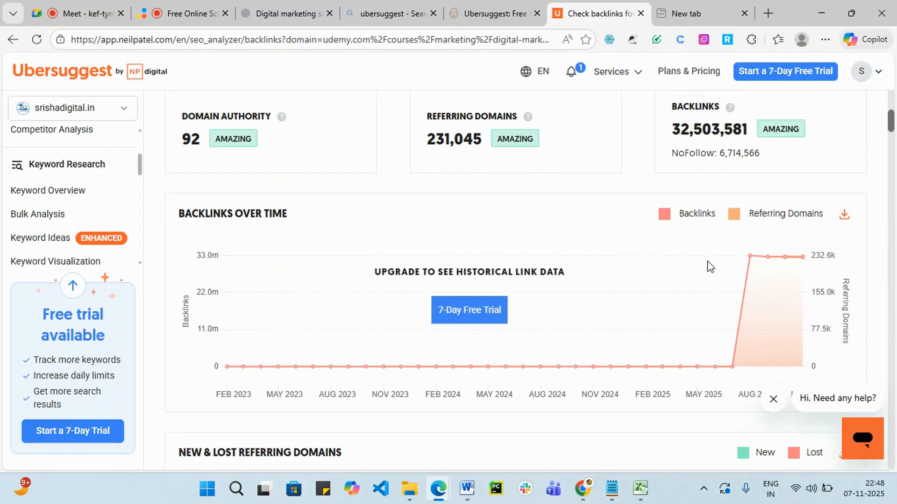
{"action": "scroll", "coordinate": [700, 271], "scroll_direction": "down", "scroll_amount": 9}
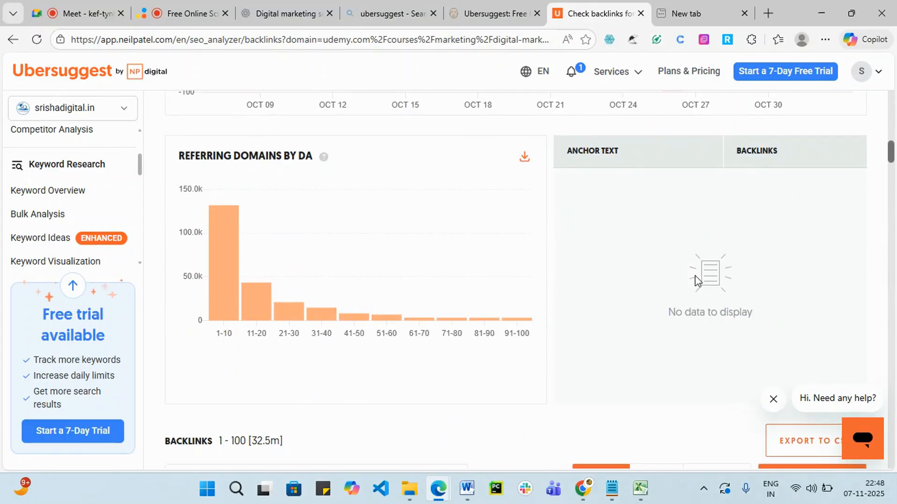
{"action": "scroll", "coordinate": [696, 284], "scroll_direction": "down", "scroll_amount": 1}
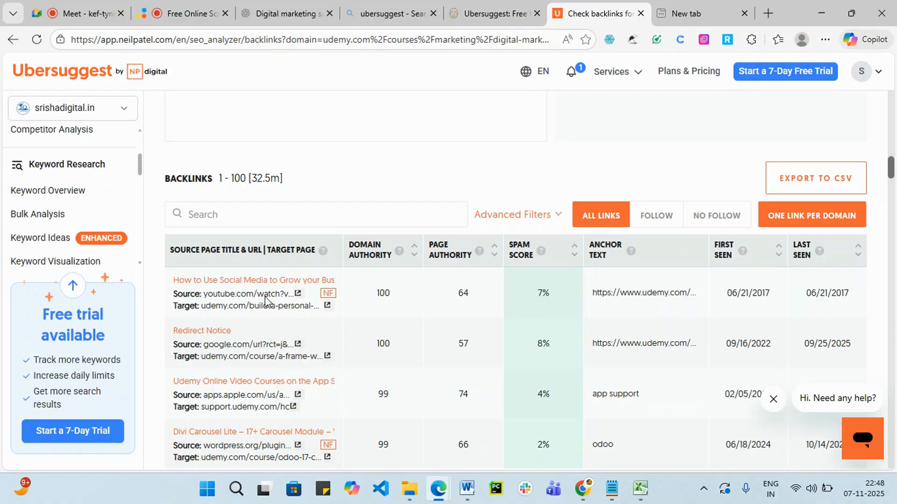
{"action": "scroll", "coordinate": [256, 359], "scroll_direction": "down", "scroll_amount": 20}
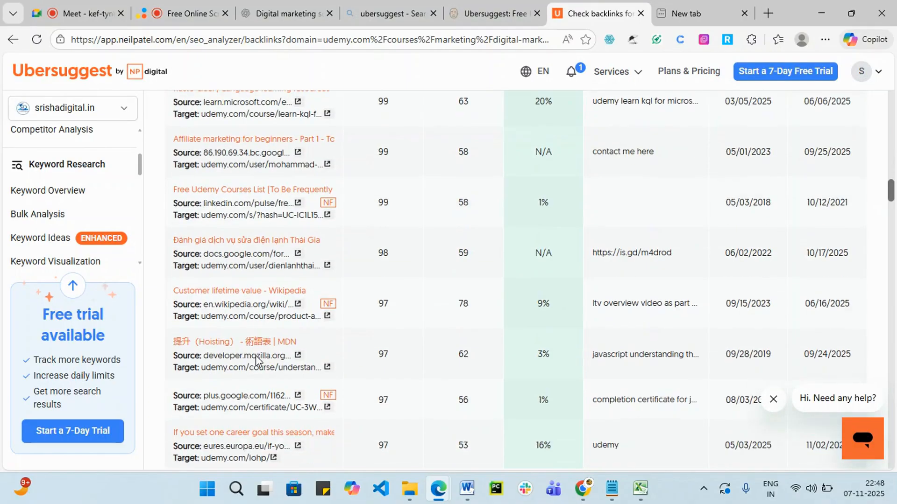
{"action": "scroll", "coordinate": [256, 358], "scroll_direction": "down", "scroll_amount": 7}
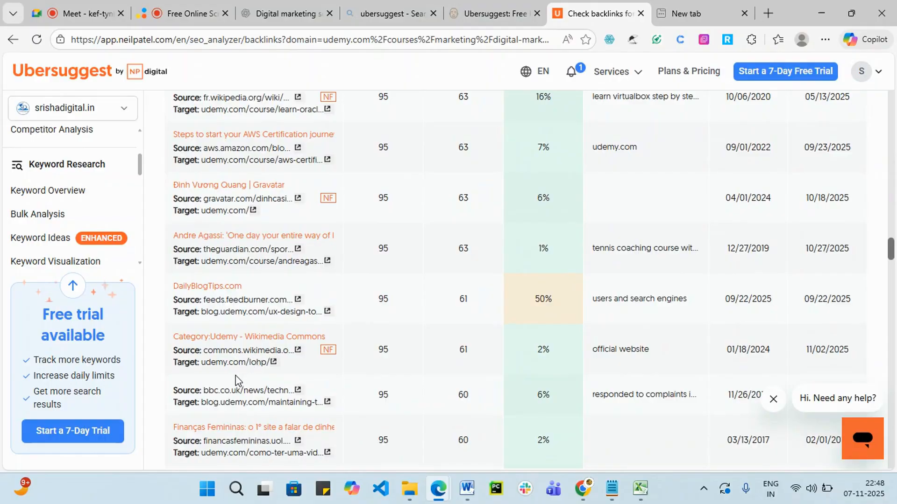
{"action": "scroll", "coordinate": [246, 388], "scroll_direction": "down", "scroll_amount": 1}
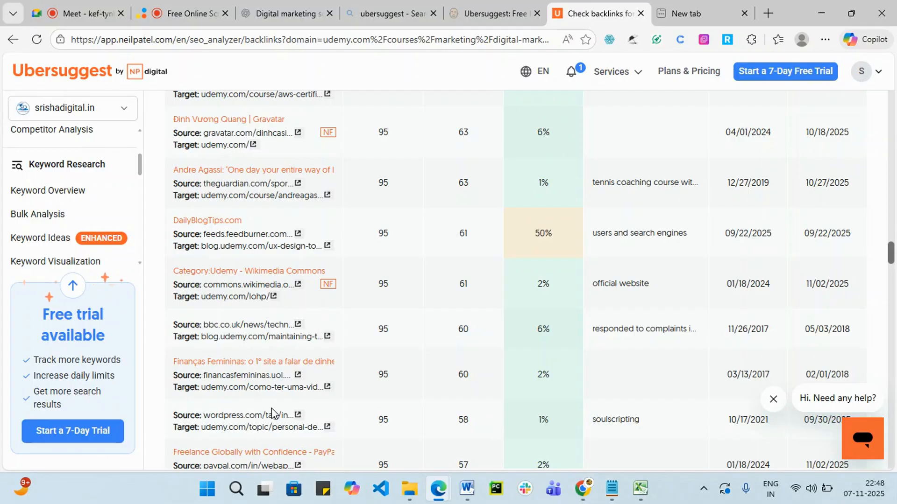
{"action": "scroll", "coordinate": [387, 376], "scroll_direction": "down", "scroll_amount": 11}
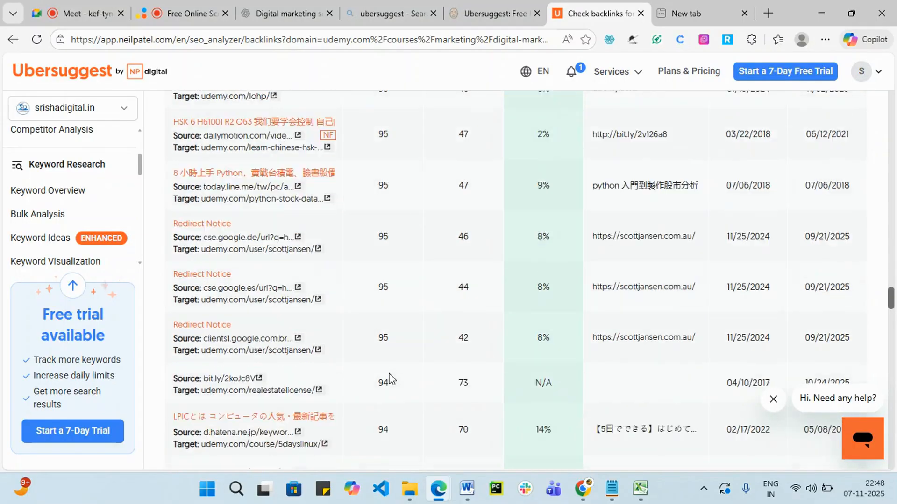
{"action": "scroll", "coordinate": [391, 376], "scroll_direction": "down", "scroll_amount": 2}
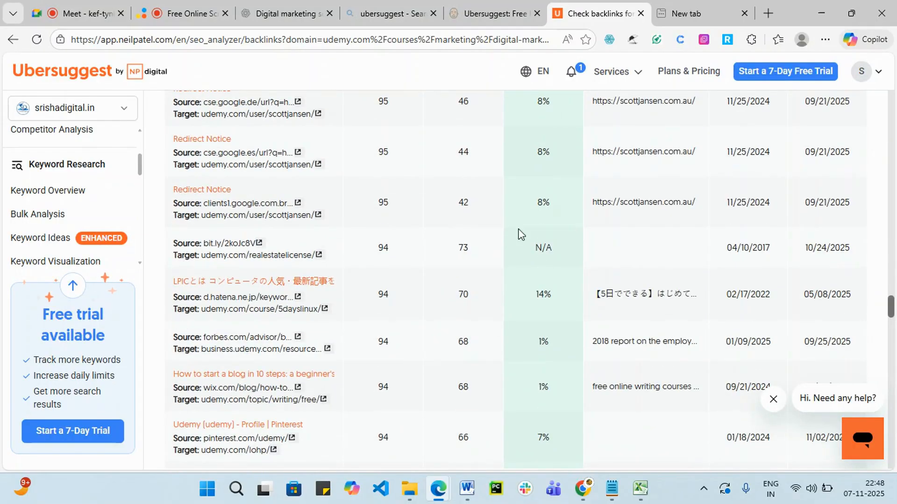
{"action": "scroll", "coordinate": [308, 380], "scroll_direction": "down", "scroll_amount": 1}
{"action": "scroll", "coordinate": [308, 379], "scroll_direction": "down", "scroll_amount": 15}
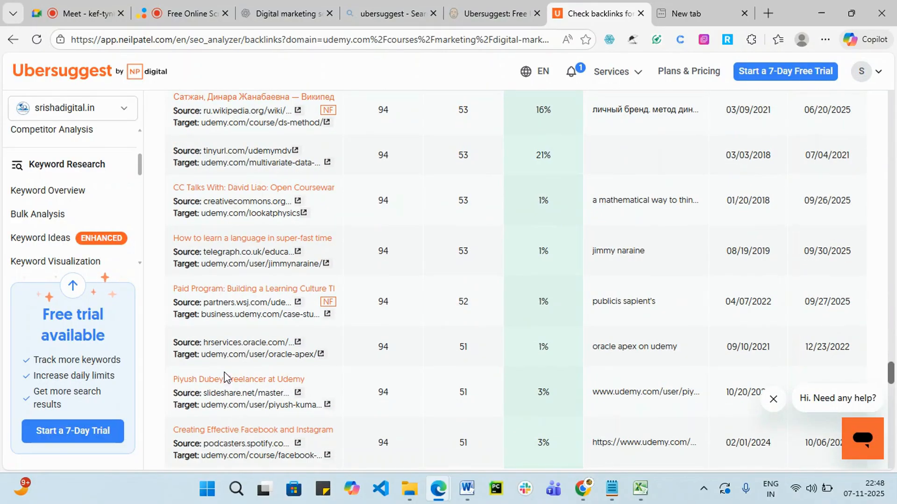
{"action": "scroll", "coordinate": [299, 374], "scroll_direction": "up", "scroll_amount": 8}
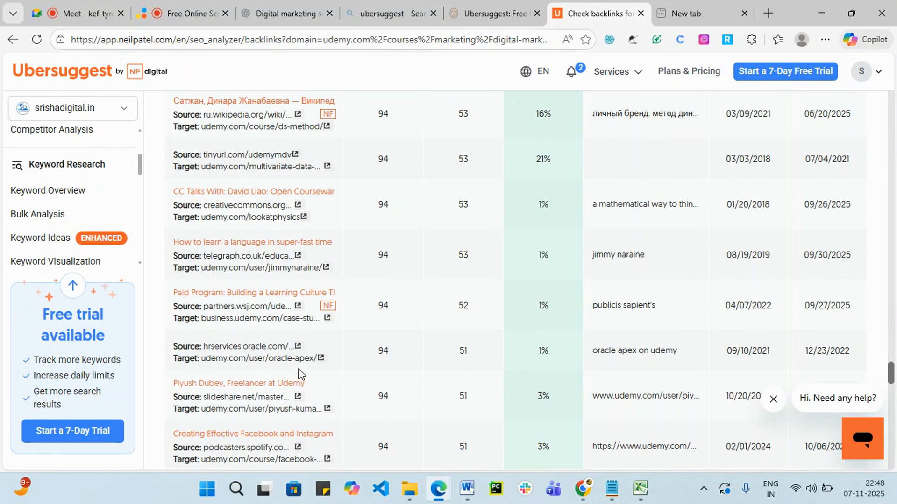
{"action": "scroll", "coordinate": [299, 374], "scroll_direction": "up", "scroll_amount": 5}
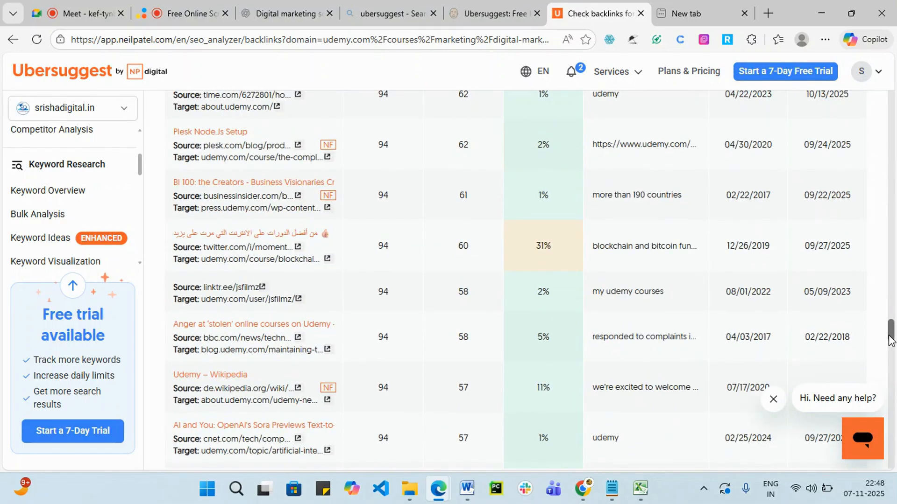
{"action": "left_click_drag", "start_coordinate": [891, 339], "coordinate": [895, 84]}
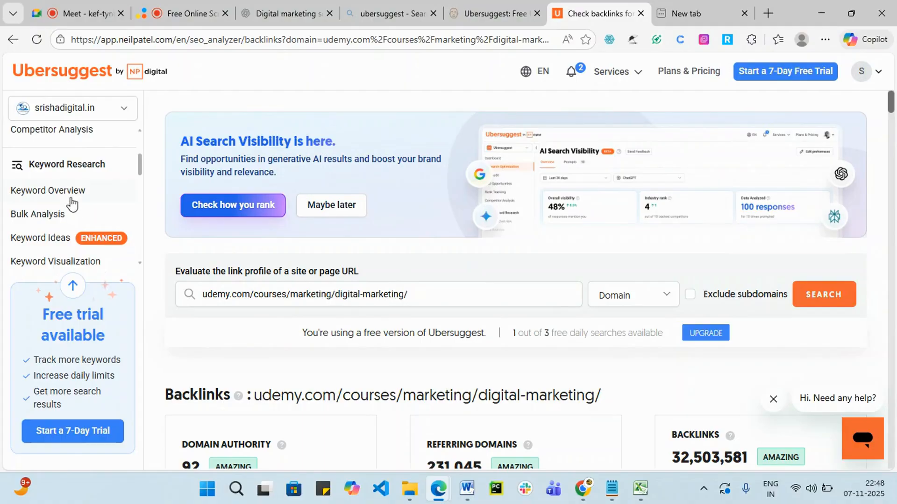
- Review the report's charts for backlinks over time, new and lost referring domains, and referring domains by DA
{"action": "scroll", "coordinate": [861, 262], "scroll_direction": "down", "scroll_amount": 7}
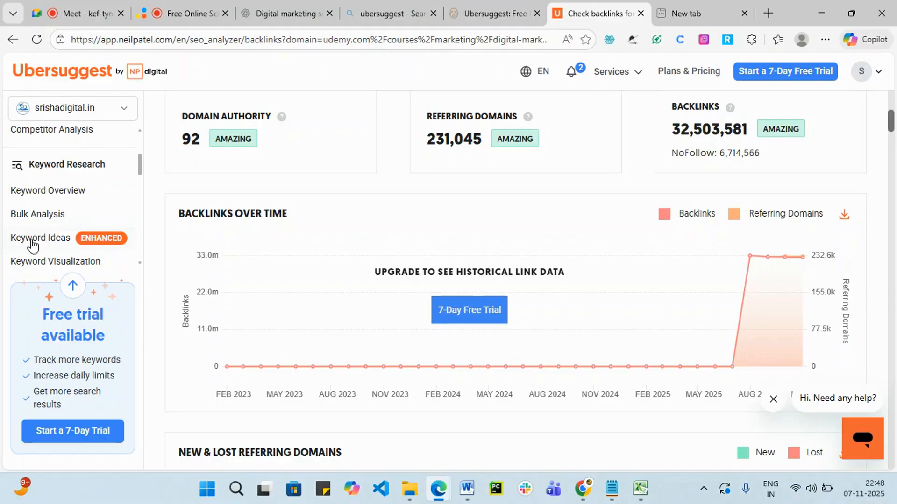
{"action": "scroll", "coordinate": [568, 313], "scroll_direction": "down", "scroll_amount": 5}
{"action": "scroll", "coordinate": [609, 338], "scroll_direction": "down", "scroll_amount": 3}
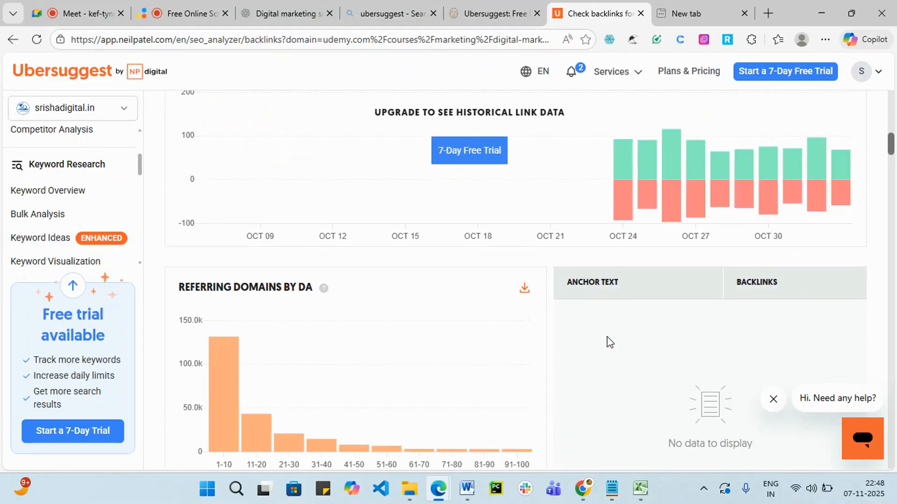
{"action": "scroll", "coordinate": [609, 337], "scroll_direction": "up", "scroll_amount": 3}
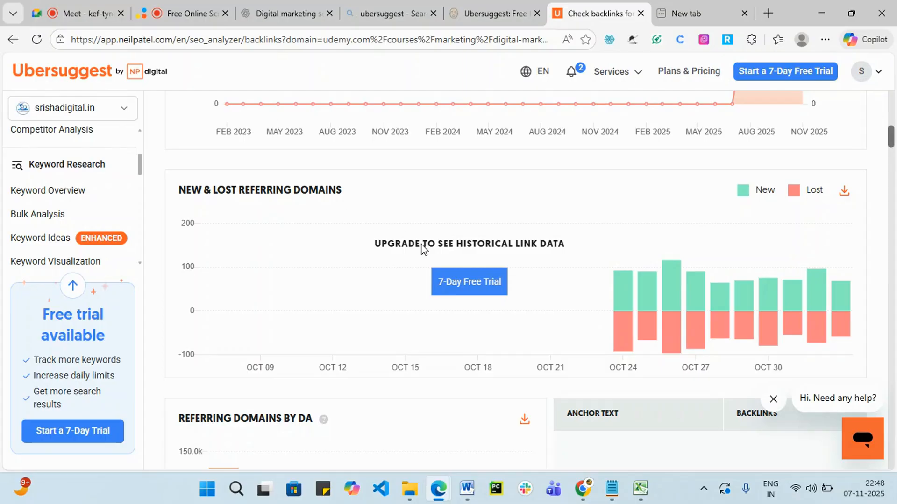
{"action": "scroll", "coordinate": [422, 248], "scroll_direction": "down", "scroll_amount": 5}
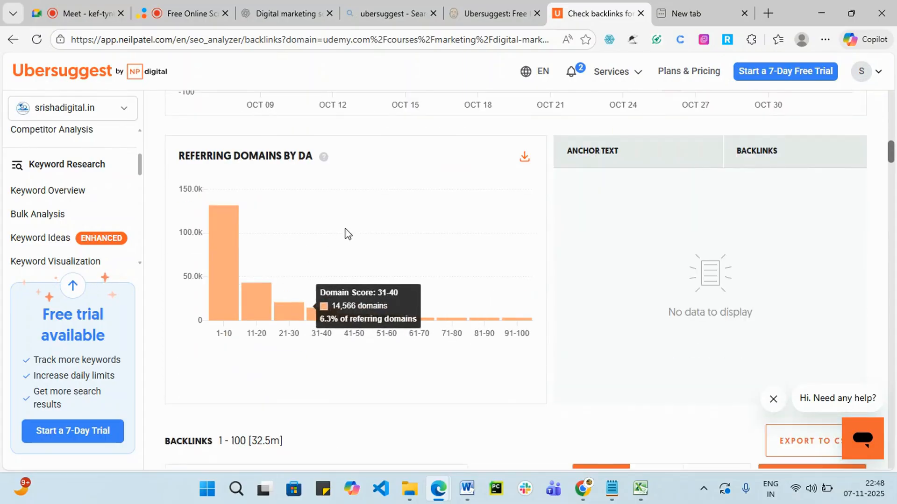
- Examine the 31-40 domain score range in the Referring Domains by DA chart and return to the backlinks table
{"action": "scroll", "coordinate": [418, 274], "scroll_direction": "down", "scroll_amount": 4}
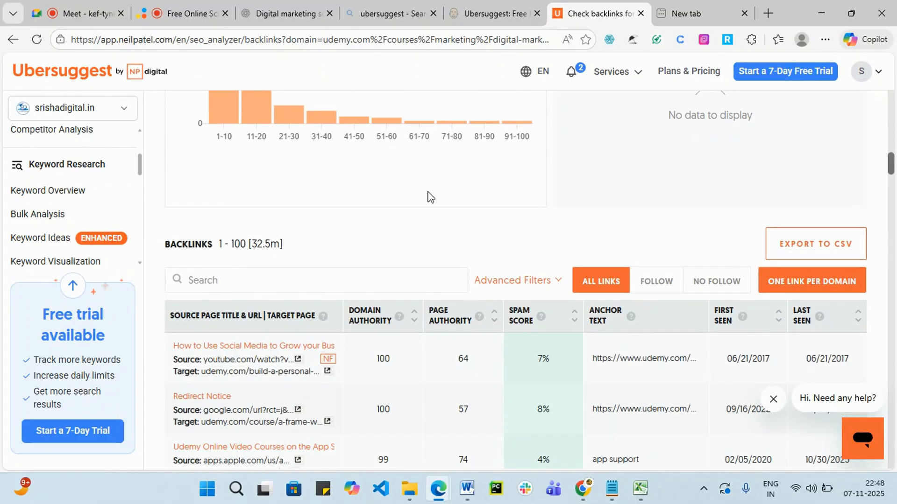
{"action": "scroll", "coordinate": [257, 259], "scroll_direction": "up", "scroll_amount": 3}
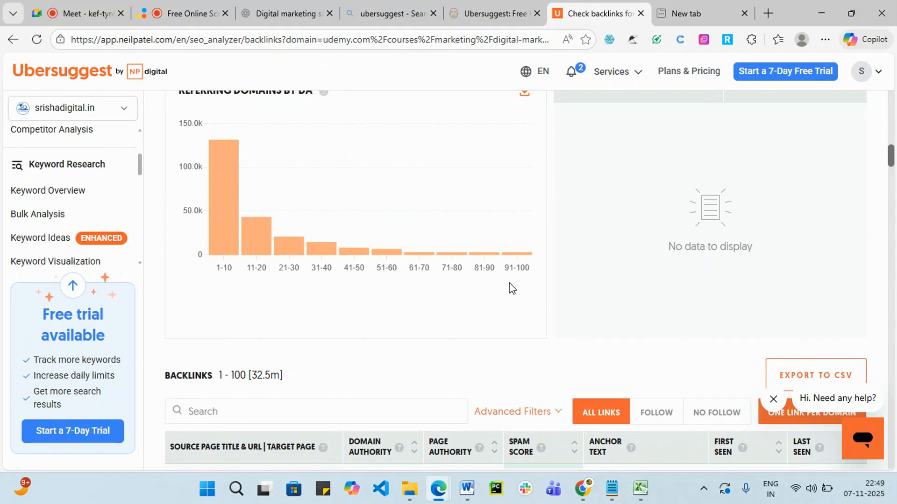
{"action": "scroll", "coordinate": [512, 289], "scroll_direction": "up", "scroll_amount": 3}
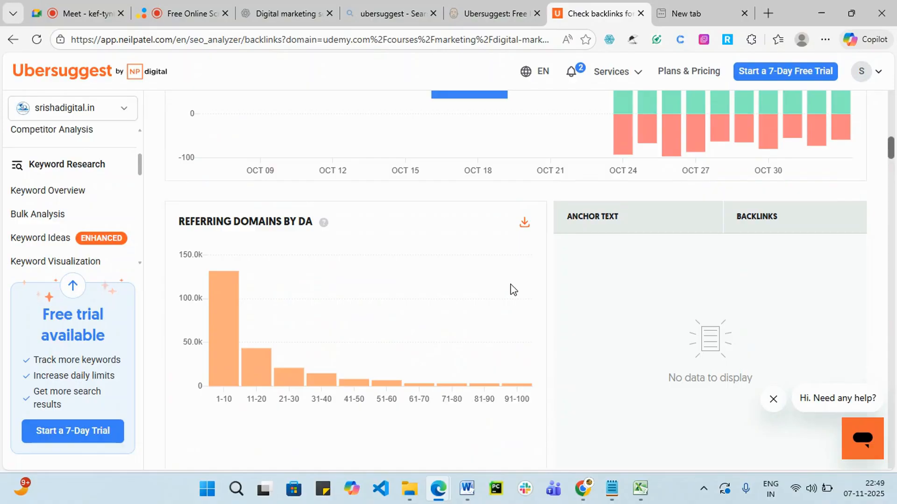
{"action": "mouse_move", "coordinate": [510, 290]}
{"action": "mouse_move", "coordinate": [303, 379]}
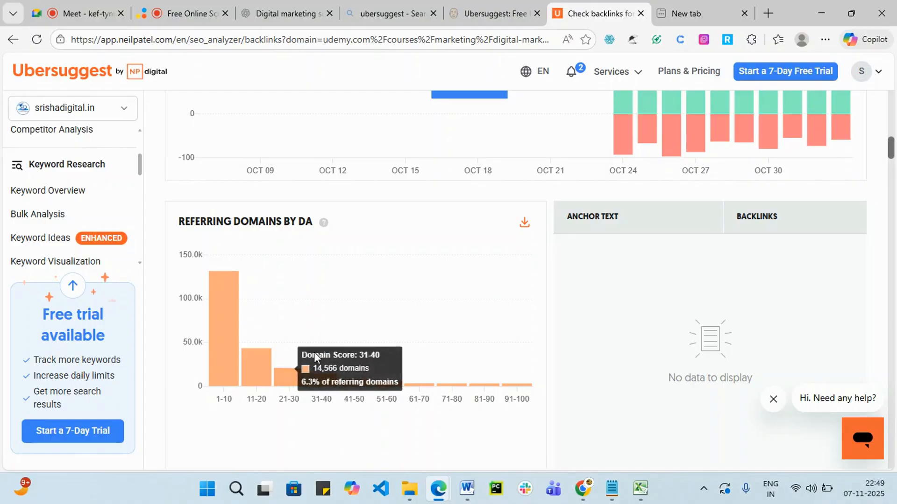
{"action": "scroll", "coordinate": [248, 332], "scroll_direction": "down", "scroll_amount": 8}
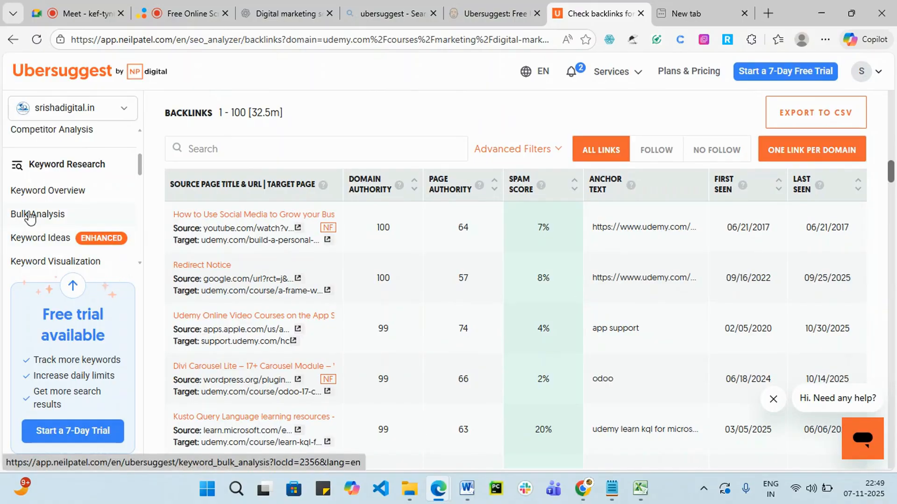
- Open Keyword Ideas for "Digital Marketing Online Training" and review the suggested keywords' intent, volume, CPC, PD and SEO difficulty
{"action": "left_click", "coordinate": [46, 241]}
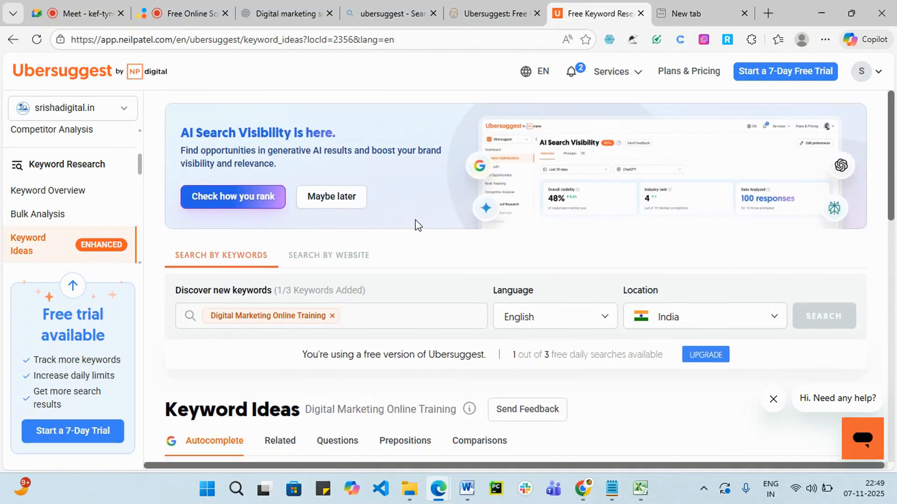
{"action": "scroll", "coordinate": [415, 225], "scroll_direction": "down", "scroll_amount": 2}
{"action": "scroll", "coordinate": [355, 210], "scroll_direction": "down", "scroll_amount": 4}
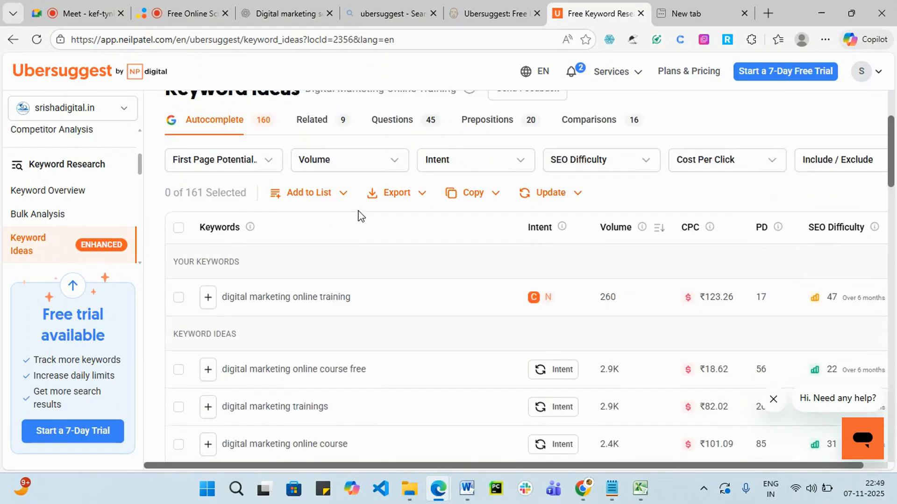
{"action": "scroll", "coordinate": [360, 215], "scroll_direction": "down", "scroll_amount": 1}
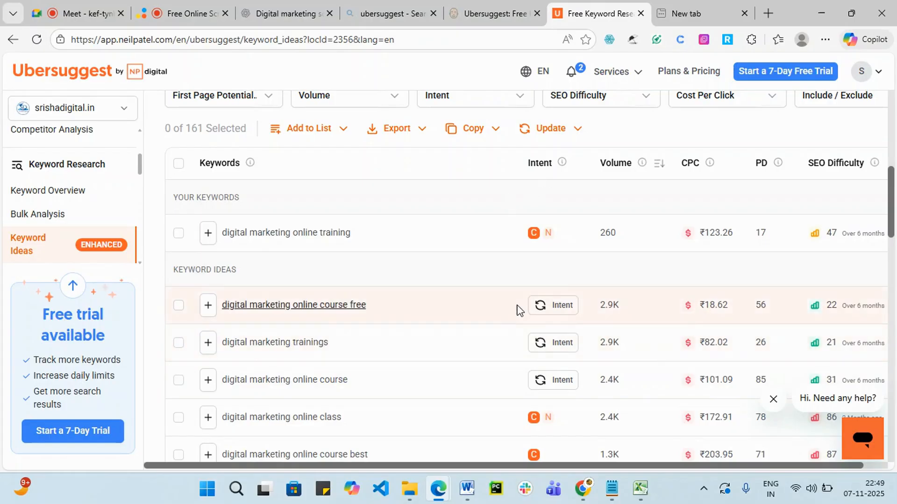
{"action": "mouse_move", "coordinate": [544, 235]}
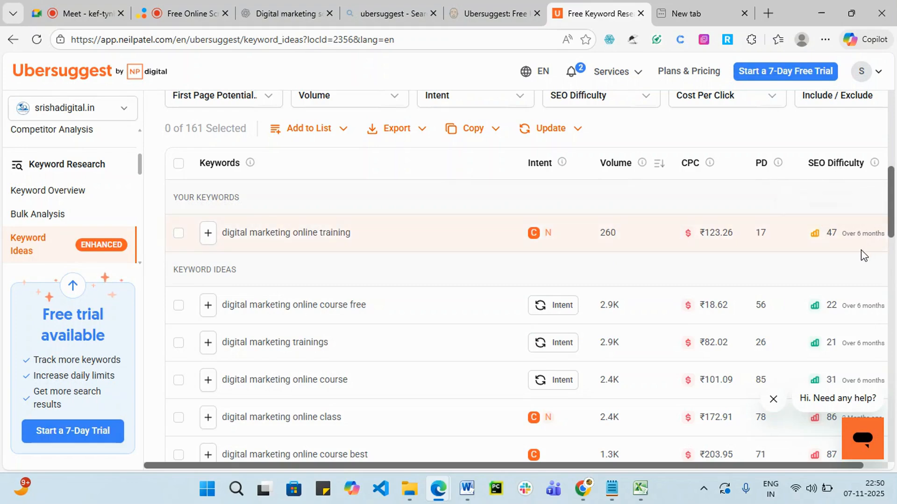
{"action": "scroll", "coordinate": [861, 250], "scroll_direction": "down", "scroll_amount": 3}
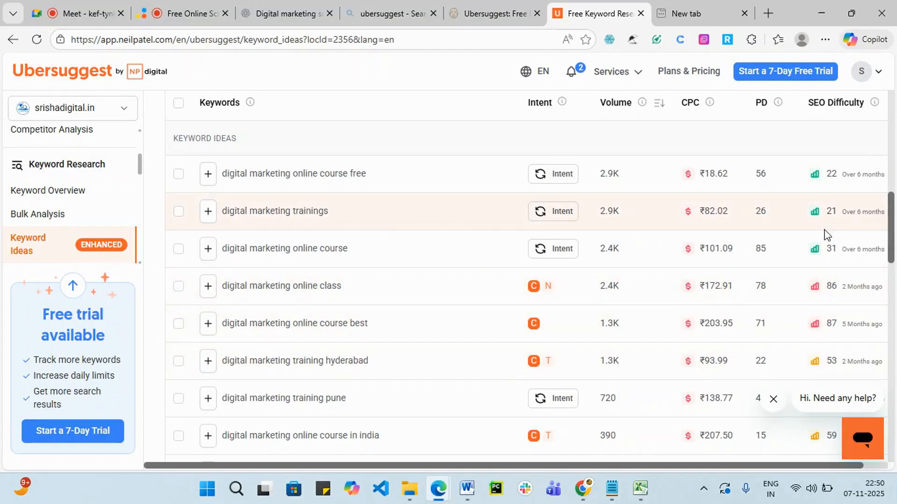
{"action": "scroll", "coordinate": [809, 241], "scroll_direction": "down", "scroll_amount": 4}
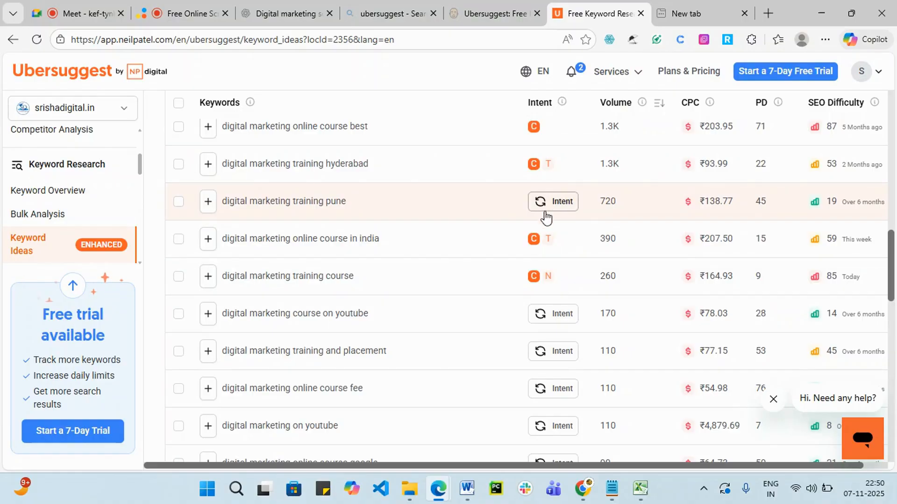
- Check the meaning of the primary and secondary intent markers on the keyword ideas, such as those for "digital marketing training course"
{"action": "scroll", "coordinate": [526, 250], "scroll_direction": "up", "scroll_amount": 3}
{"action": "mouse_move", "coordinate": [534, 219]}
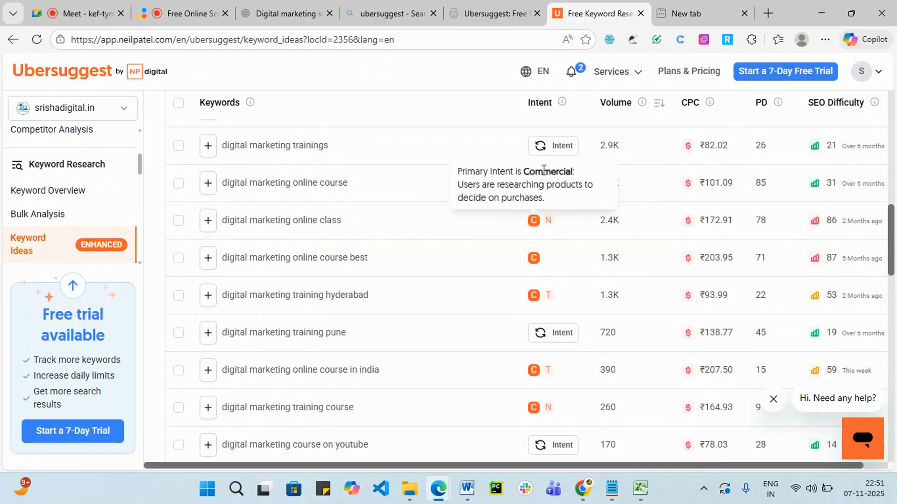
{"action": "scroll", "coordinate": [549, 256], "scroll_direction": "down", "scroll_amount": 2}
{"action": "scroll", "coordinate": [546, 264], "scroll_direction": "down", "scroll_amount": 5}
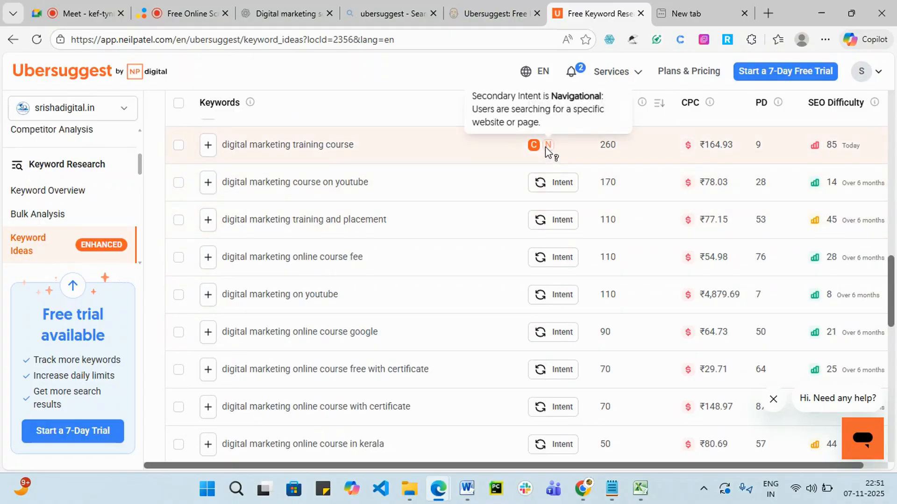
{"action": "scroll", "coordinate": [537, 198], "scroll_direction": "up", "scroll_amount": 2}
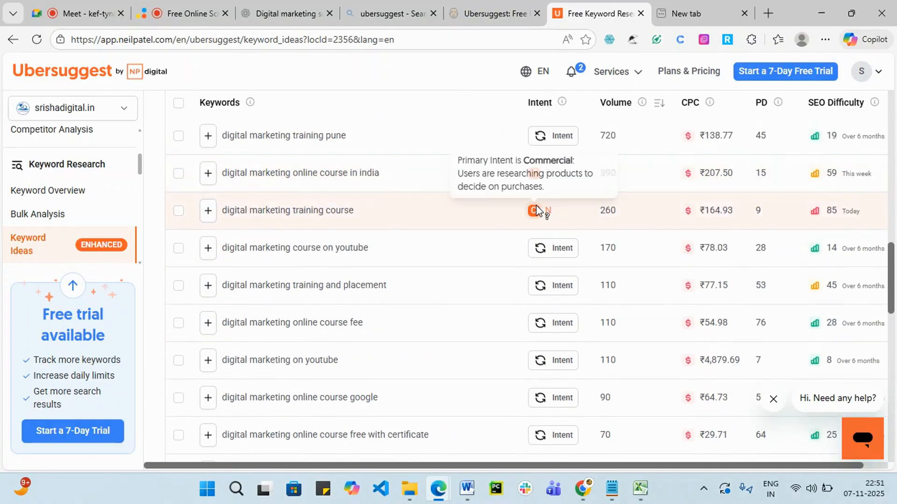
{"action": "scroll", "coordinate": [542, 210], "scroll_direction": "up", "scroll_amount": 10}
{"action": "scroll", "coordinate": [542, 213], "scroll_direction": "up", "scroll_amount": 1}
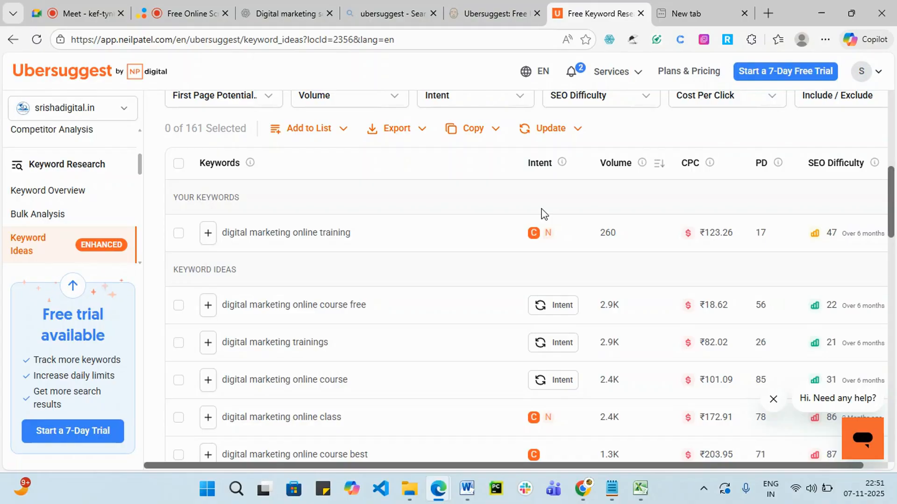
- Browse the autocomplete keyword ideas through to the end of the first page, dismissing the chat help prompt
{"action": "scroll", "coordinate": [541, 212], "scroll_direction": "down", "scroll_amount": 3}
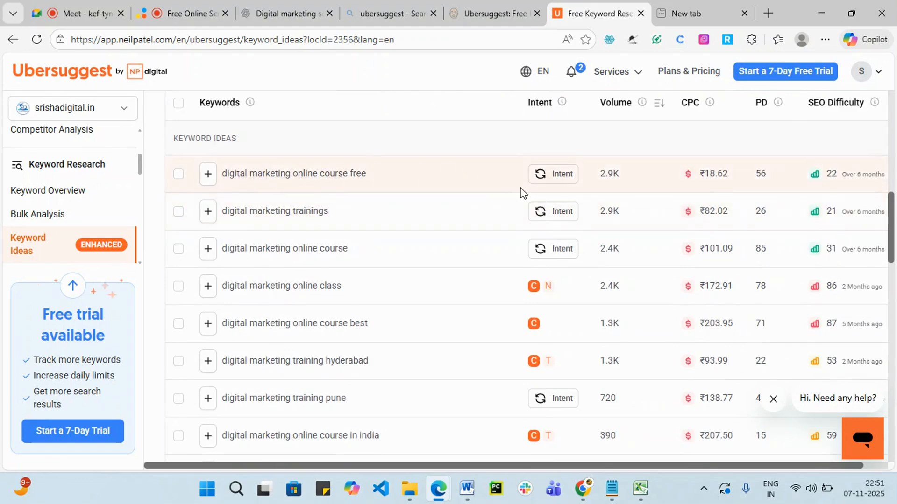
{"action": "scroll", "coordinate": [522, 192], "scroll_direction": "down", "scroll_amount": 1}
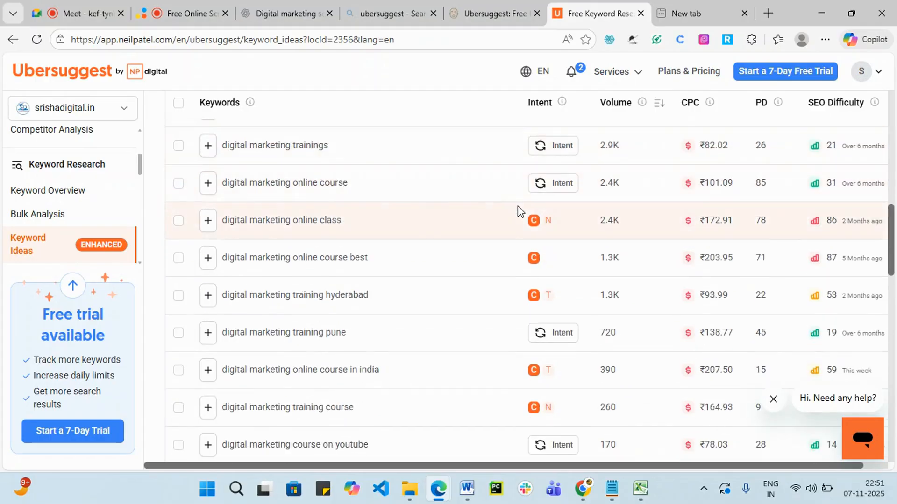
{"action": "scroll", "coordinate": [517, 206], "scroll_direction": "down", "scroll_amount": 4}
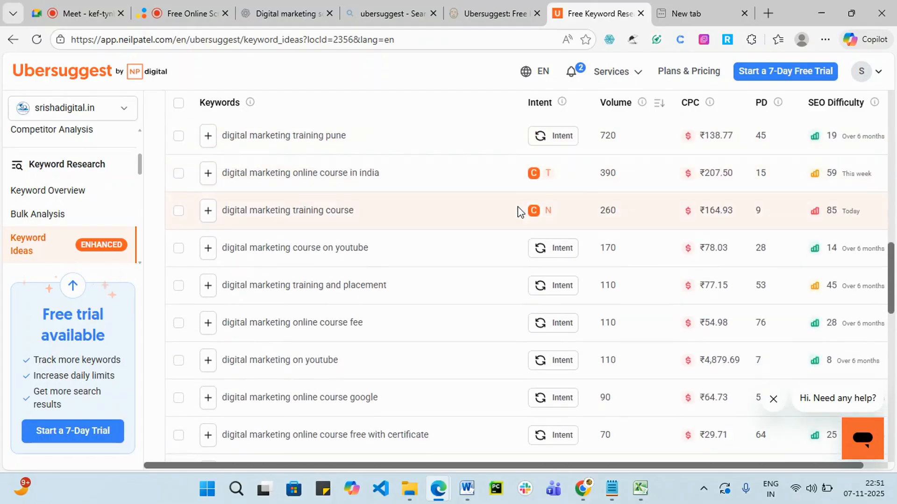
{"action": "scroll", "coordinate": [518, 210], "scroll_direction": "down", "scroll_amount": 1}
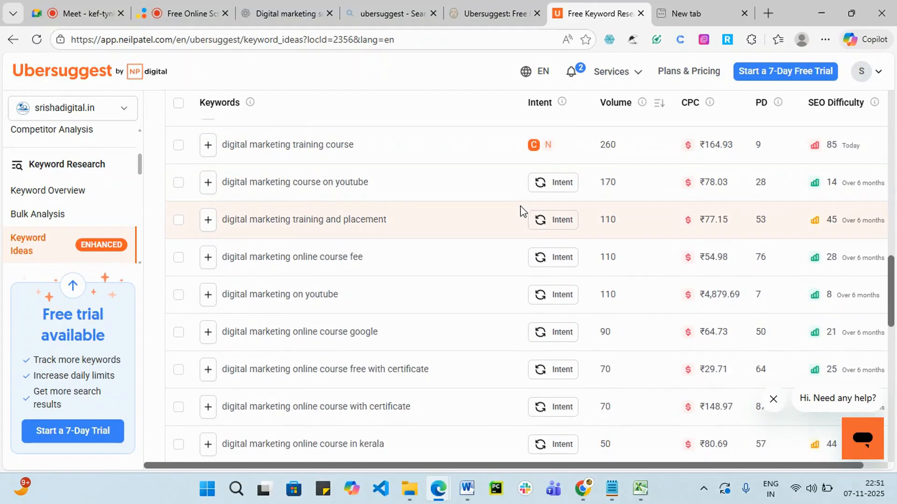
{"action": "scroll", "coordinate": [573, 198], "scroll_direction": "down", "scroll_amount": 10}
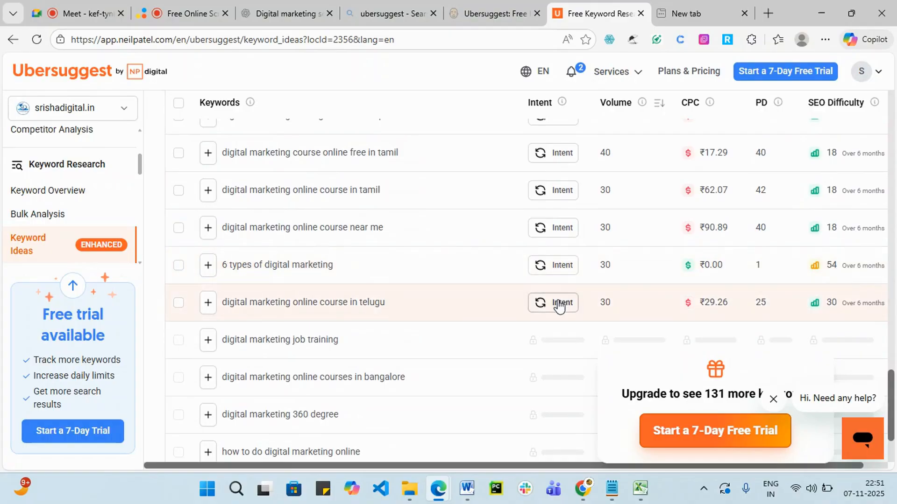
{"action": "left_click", "coordinate": [774, 399]}
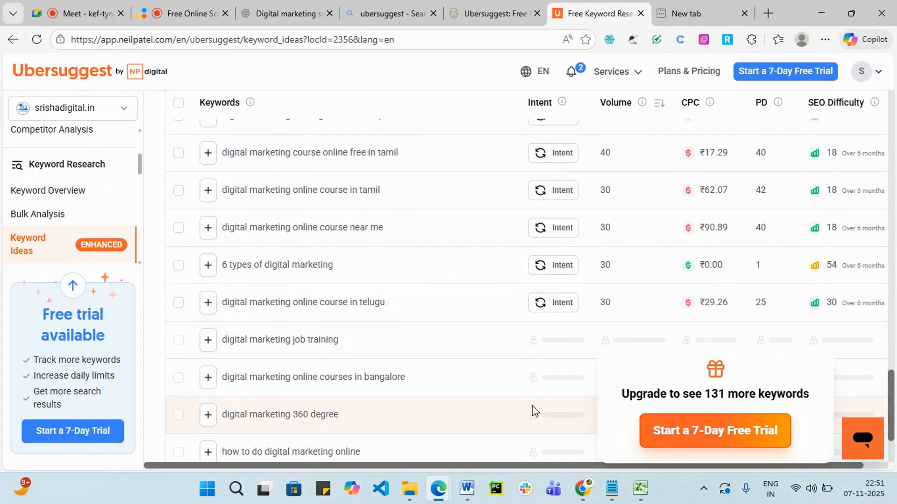
{"action": "scroll", "coordinate": [195, 391], "scroll_direction": "down", "scroll_amount": 2}
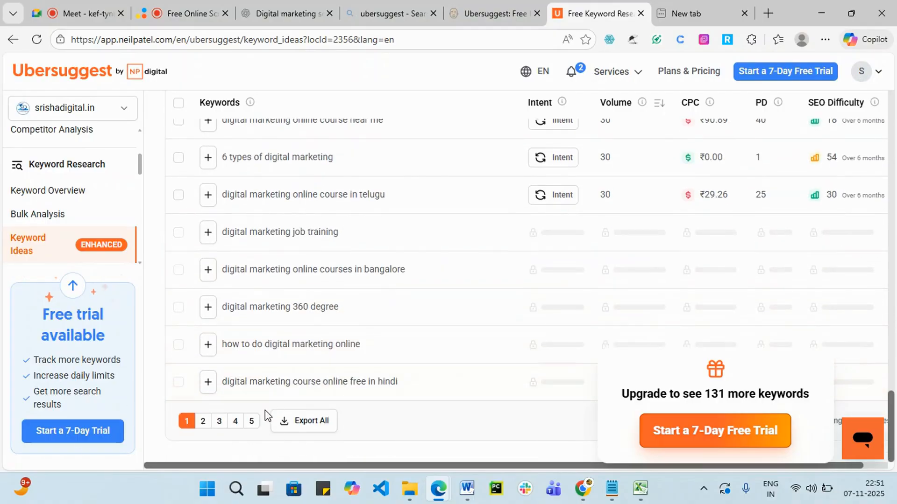
- Retrieve the search intent for "digital marketing training and internship" and show the actions available for that keyword
{"action": "scroll", "coordinate": [276, 431], "scroll_direction": "up", "scroll_amount": 5}
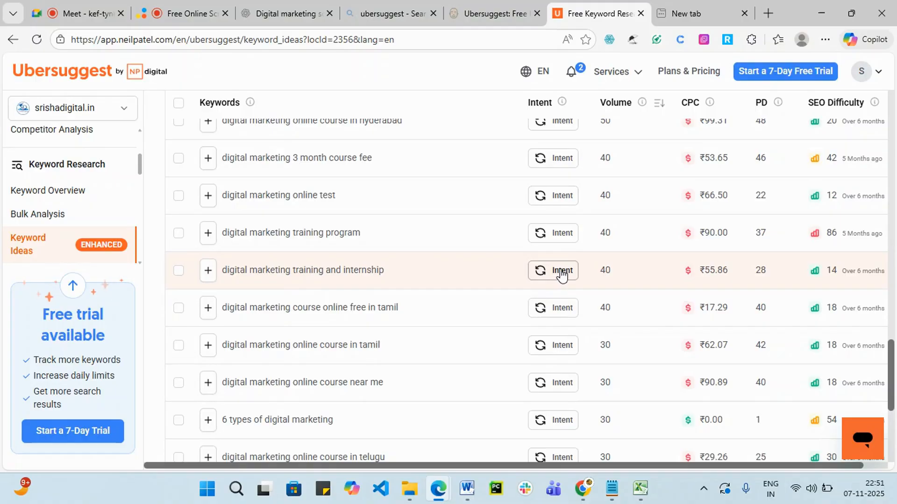
{"action": "left_click", "coordinate": [561, 272]}
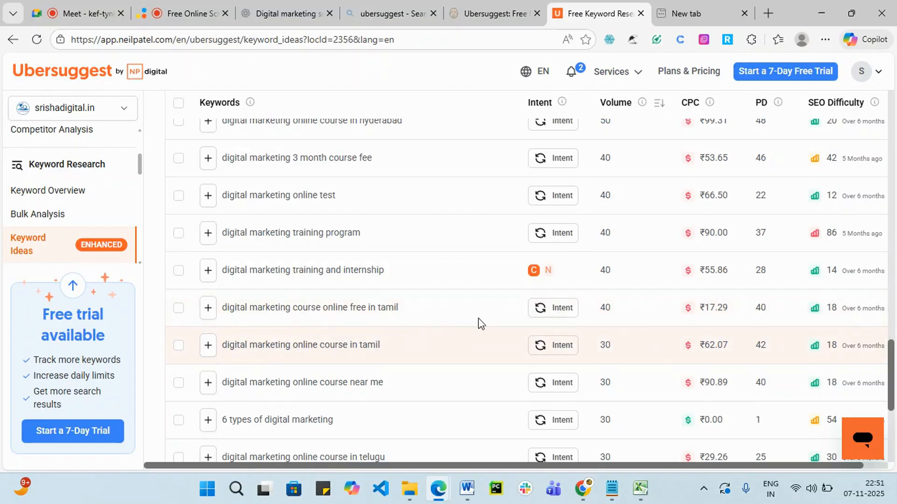
{"action": "mouse_move", "coordinate": [545, 271]}
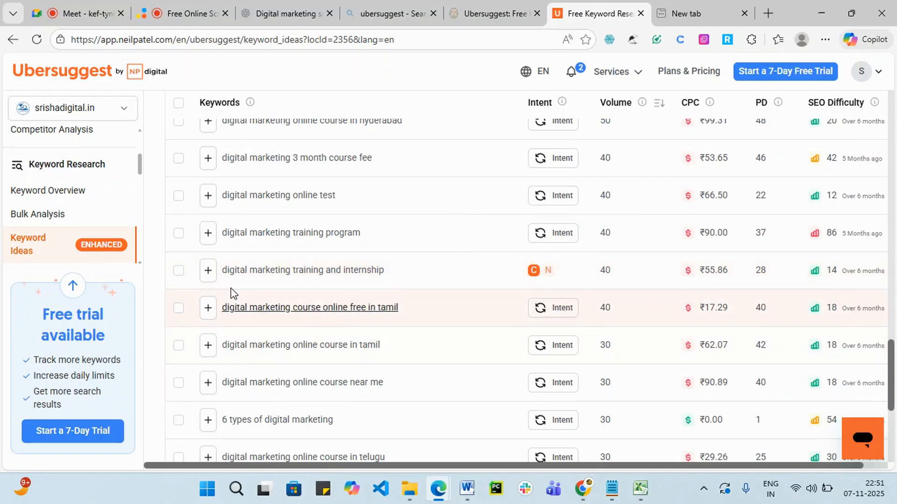
{"action": "left_click", "coordinate": [210, 272]}
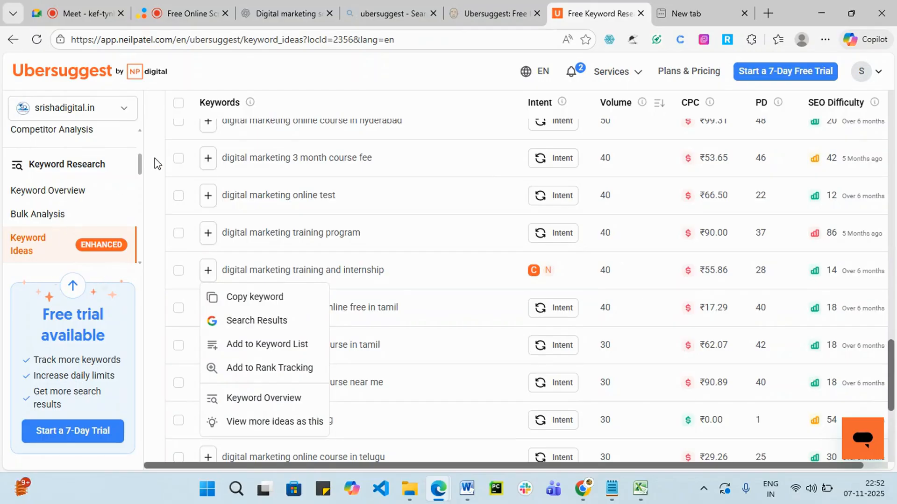
- Open Keyword Visualization for "Digital Marketing Online Training" and look over the map of what, which, can, when, how and where questions
{"action": "left_click_drag", "start_coordinate": [142, 171], "coordinate": [145, 184]}
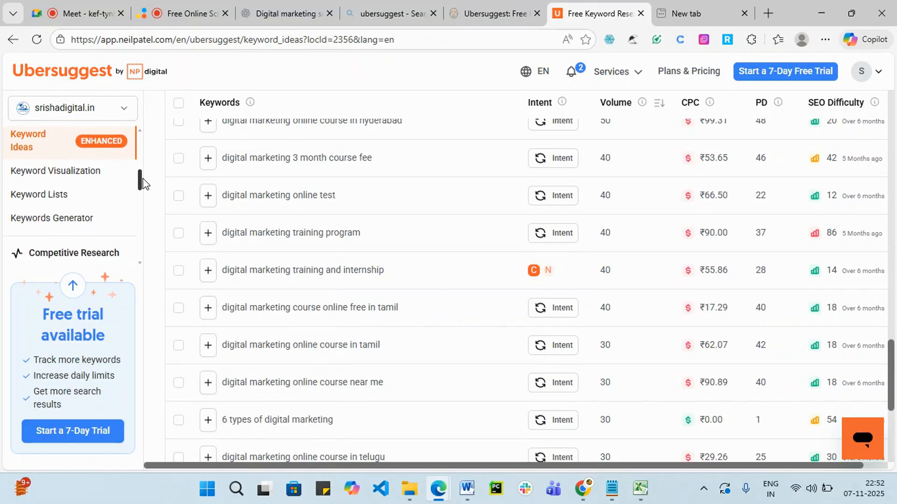
{"action": "left_click", "coordinate": [62, 178]}
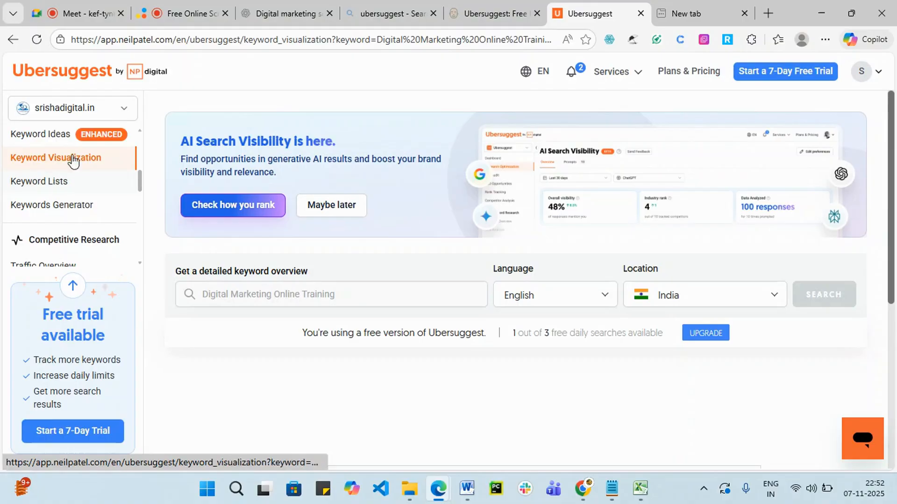
{"action": "scroll", "coordinate": [748, 164], "scroll_direction": "down", "scroll_amount": 7}
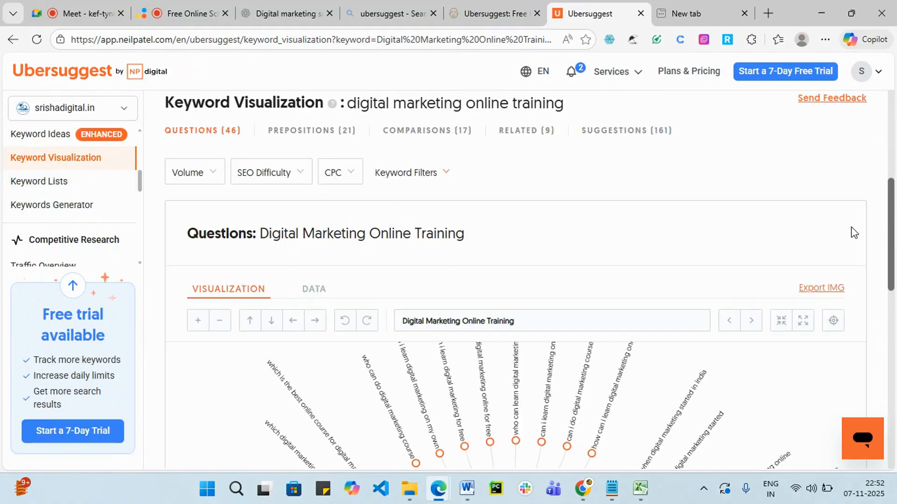
{"action": "scroll", "coordinate": [851, 227], "scroll_direction": "down", "scroll_amount": 6}
{"action": "scroll", "coordinate": [846, 247], "scroll_direction": "down", "scroll_amount": 1}
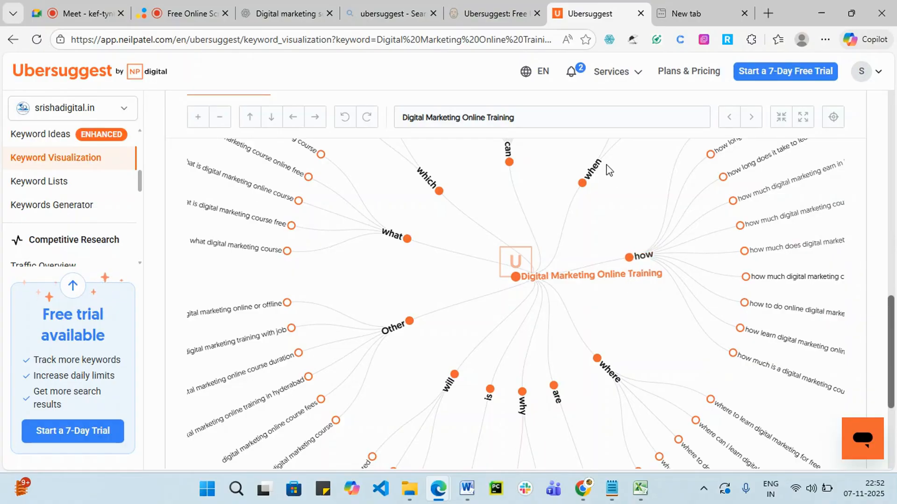
{"action": "scroll", "coordinate": [516, 214], "scroll_direction": "up", "scroll_amount": 1}
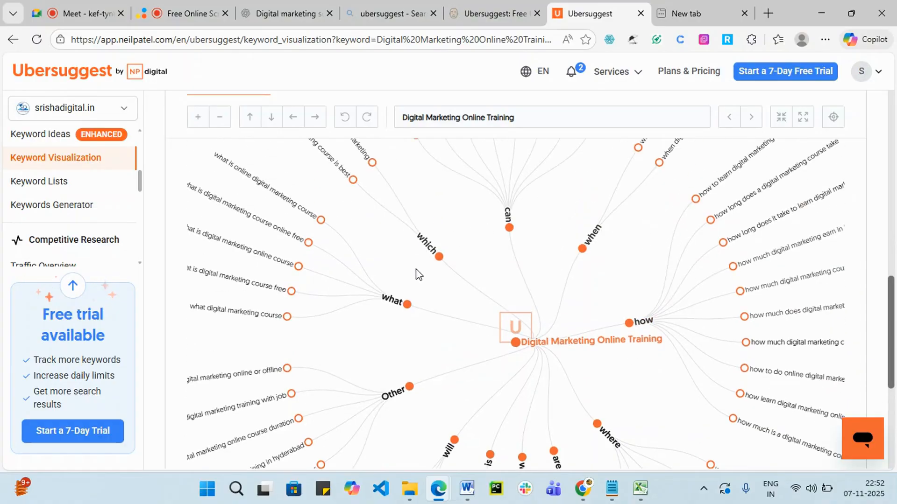
{"action": "scroll", "coordinate": [471, 450], "scroll_direction": "down", "scroll_amount": 2}
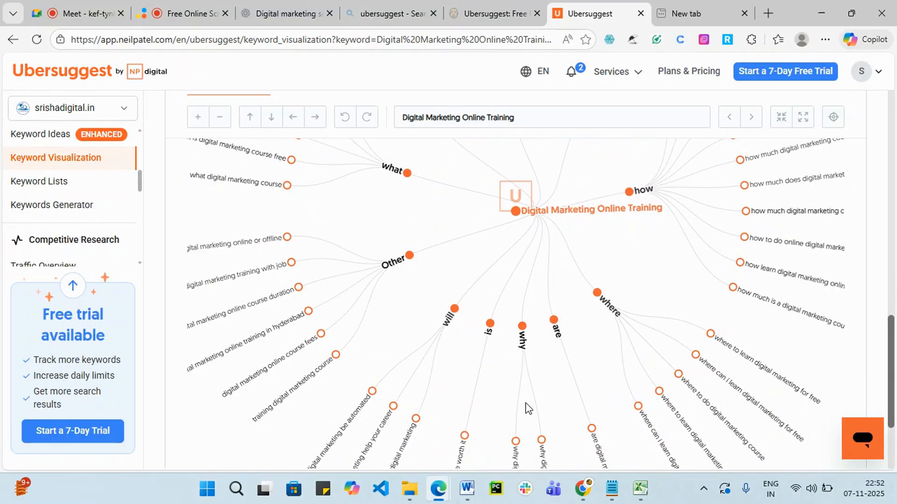
{"action": "scroll", "coordinate": [525, 403], "scroll_direction": "up", "scroll_amount": 2}
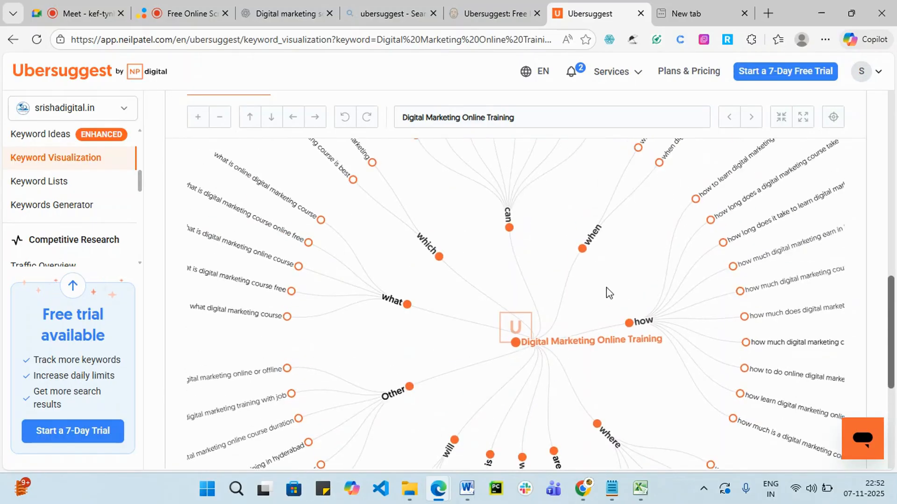
- Inspect the volume, CPC, paid difficulty and SEO difficulty of individual "which" questions in the keyword map
{"action": "scroll", "coordinate": [374, 340], "scroll_direction": "up", "scroll_amount": 2}
{"action": "mouse_move", "coordinate": [336, 301]}
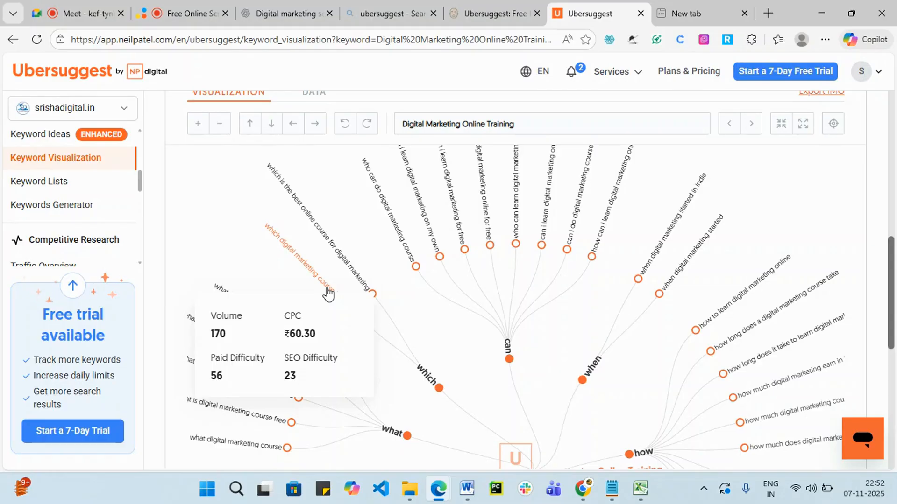
{"action": "mouse_move", "coordinate": [345, 261]}
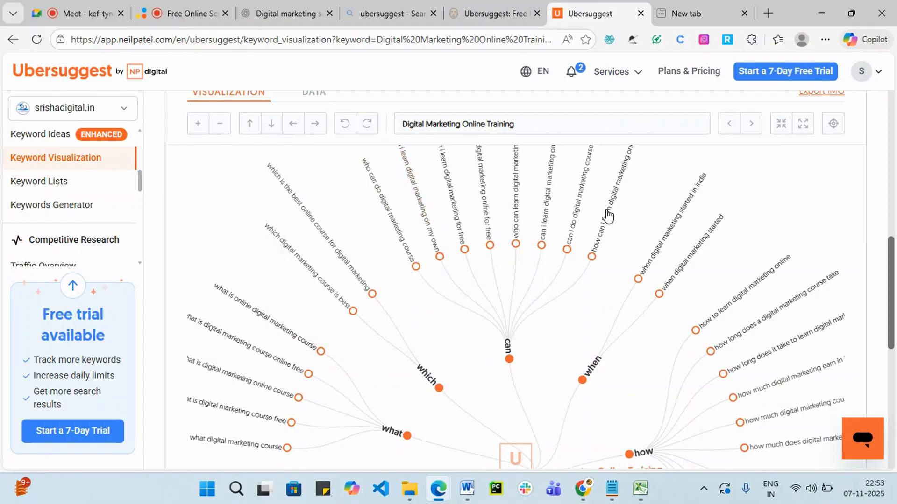
- Look over the remaining branches of the keyword map, including the other, will, is, why, are and where questions
{"action": "mouse_move", "coordinate": [683, 223]}
{"action": "scroll", "coordinate": [632, 267], "scroll_direction": "down", "scroll_amount": 3}
{"action": "scroll", "coordinate": [631, 267], "scroll_direction": "down", "scroll_amount": 3}
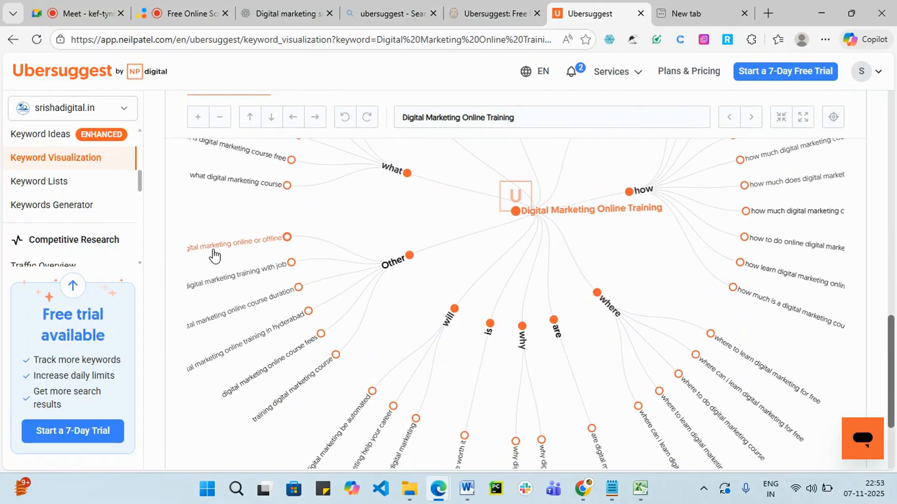
{"action": "mouse_move", "coordinate": [214, 256]}
{"action": "scroll", "coordinate": [467, 402], "scroll_direction": "down", "scroll_amount": 3}
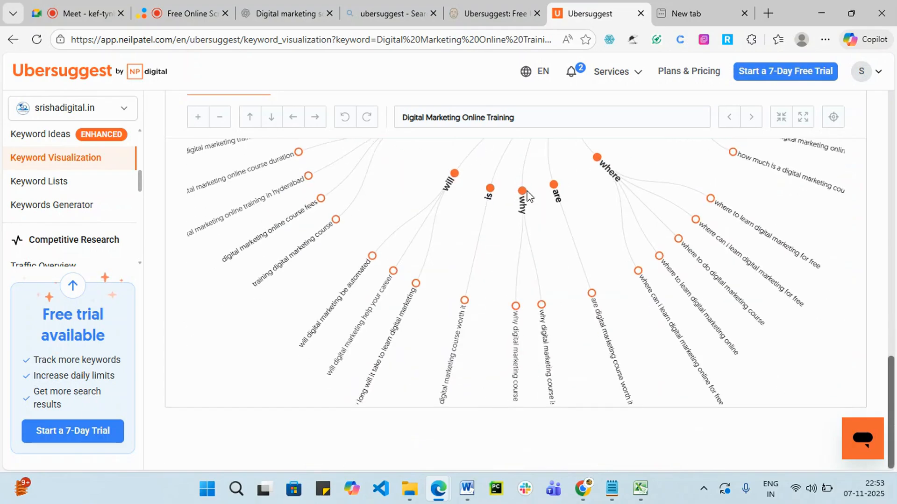
{"action": "scroll", "coordinate": [533, 191], "scroll_direction": "up", "scroll_amount": 4}
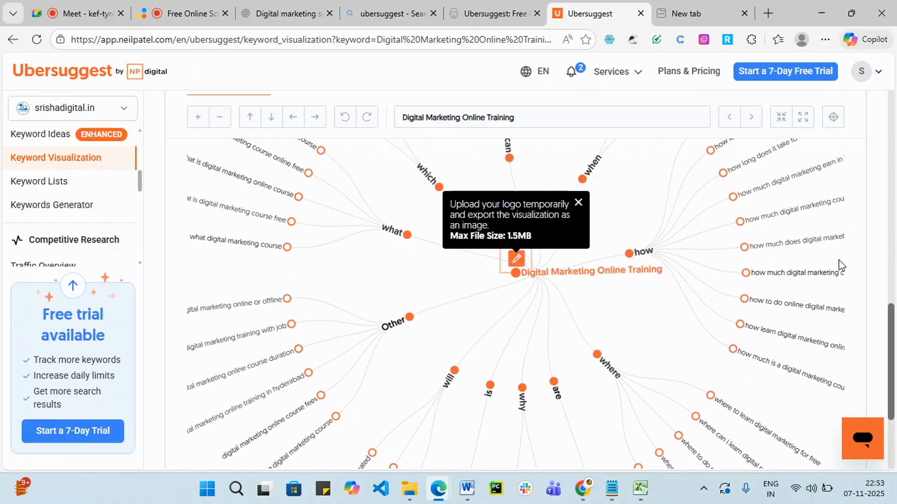
{"action": "scroll", "coordinate": [418, 238], "scroll_direction": "up", "scroll_amount": 1}
{"action": "scroll", "coordinate": [419, 238], "scroll_direction": "up", "scroll_amount": 3}
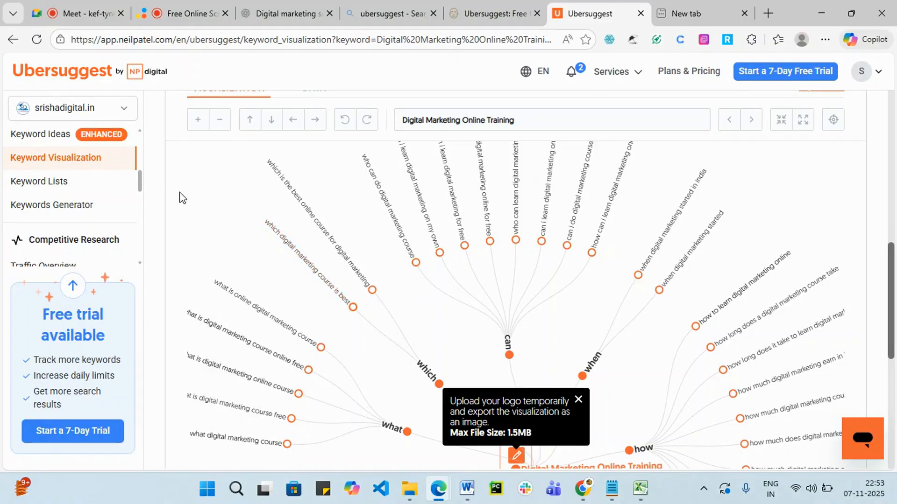
{"action": "scroll", "coordinate": [84, 208], "scroll_direction": "down", "scroll_amount": 2}
{"action": "scroll", "coordinate": [91, 213], "scroll_direction": "up", "scroll_amount": 2}
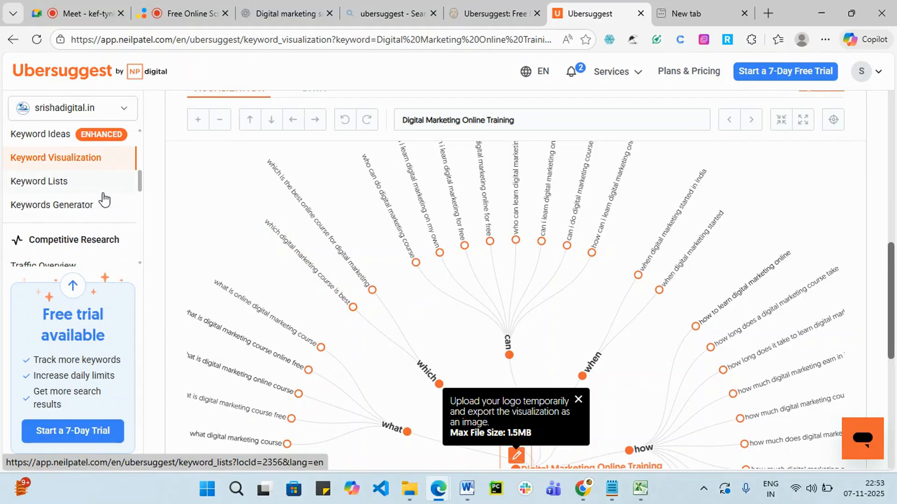
- Open Keyword Lists, review the saved "Digital Marketing Online Training" list, and look through the Competitive Research and Link Building tools
{"action": "left_click", "coordinate": [83, 186]}
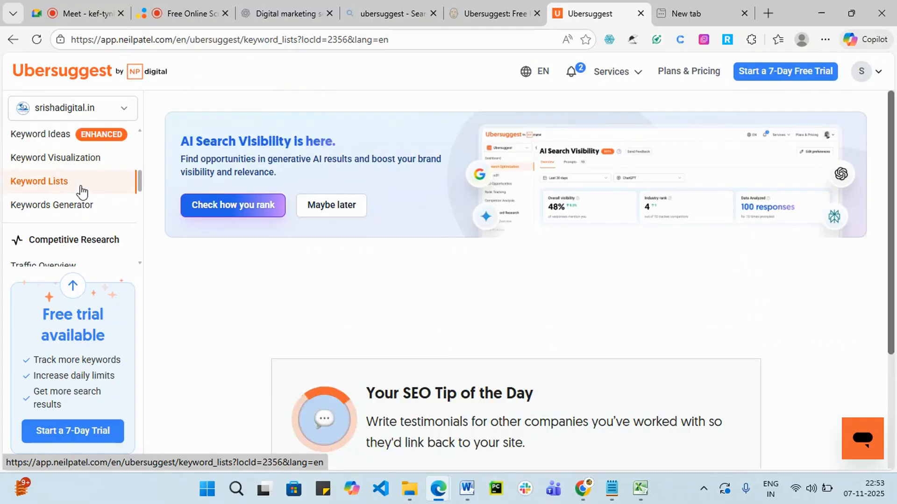
{"action": "scroll", "coordinate": [200, 186], "scroll_direction": "down", "scroll_amount": 1}
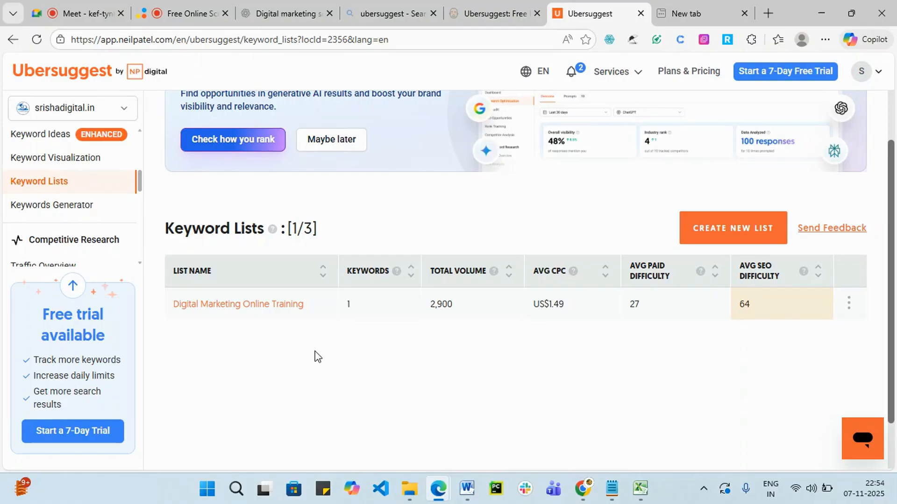
{"action": "scroll", "coordinate": [314, 357], "scroll_direction": "down", "scroll_amount": 1}
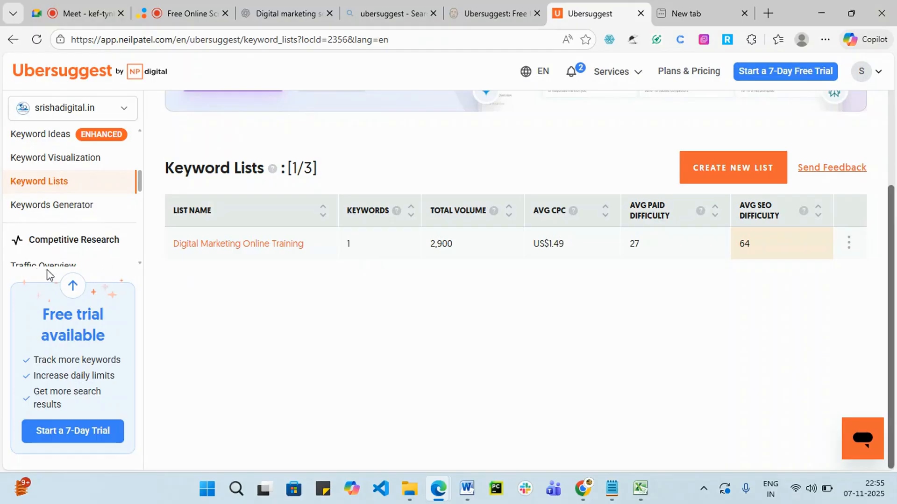
{"action": "scroll", "coordinate": [38, 243], "scroll_direction": "down", "scroll_amount": 3}
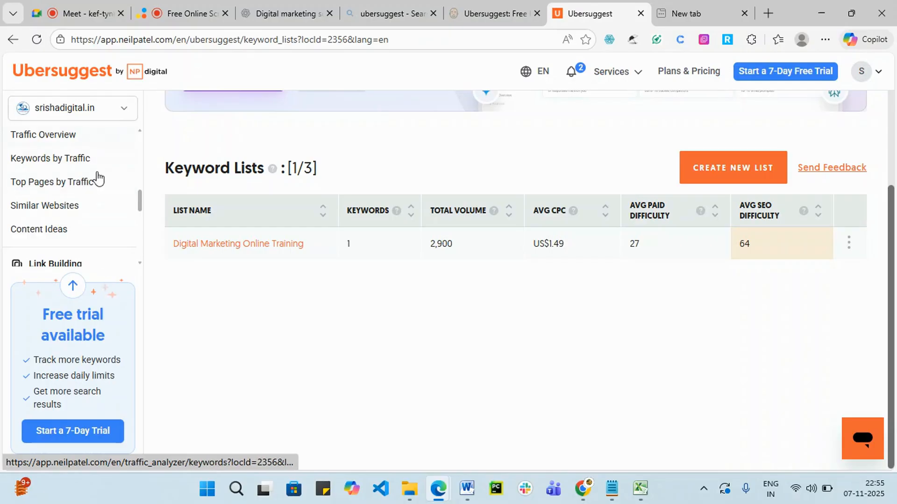
{"action": "scroll", "coordinate": [94, 182], "scroll_direction": "down", "scroll_amount": 3}
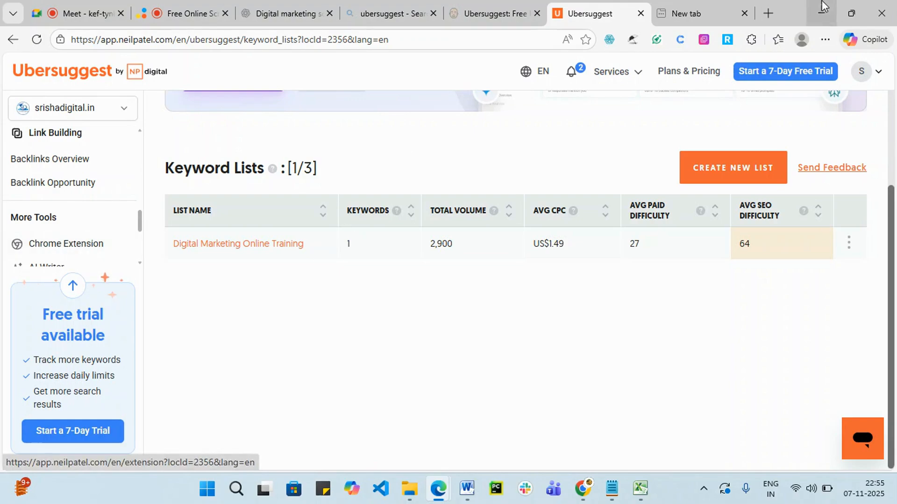
- Switch to the Chrome window and open its extensions management page in a single new tab
{"action": "left_click", "coordinate": [812, 13]}
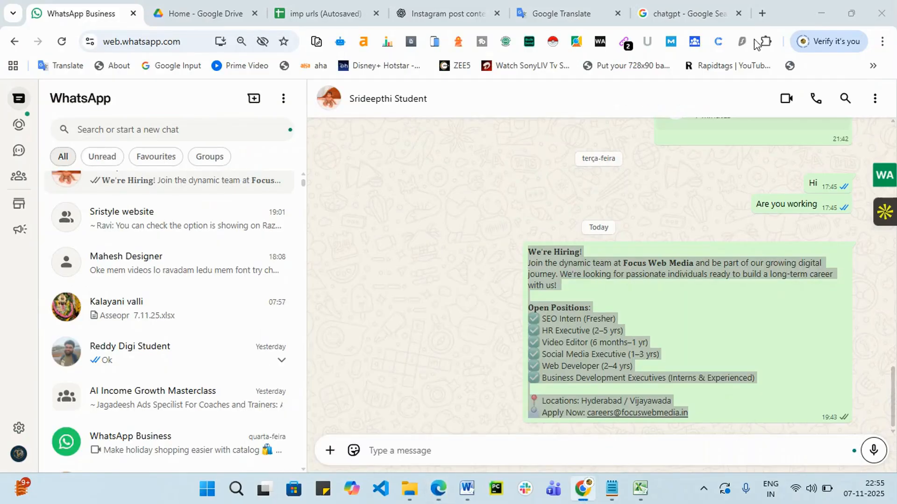
{"action": "left_click", "coordinate": [762, 14]}
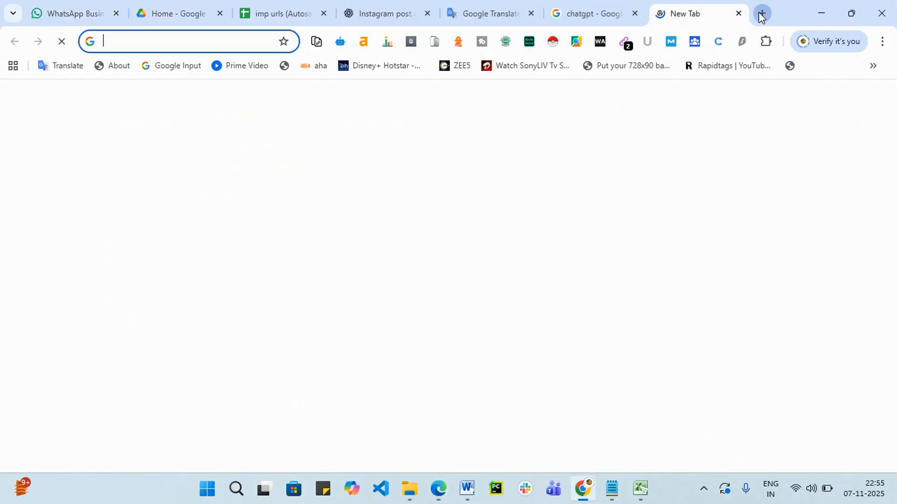
{"action": "left_click", "coordinate": [760, 12]}
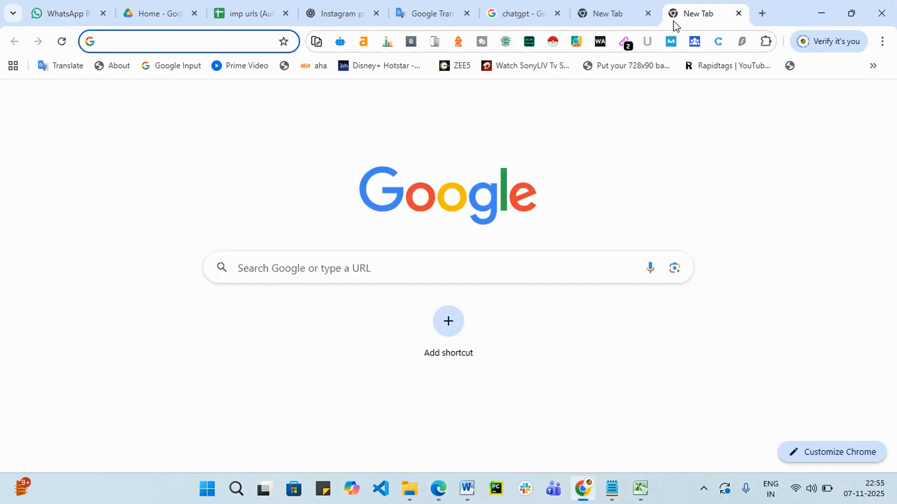
{"action": "left_click", "coordinate": [648, 15]}
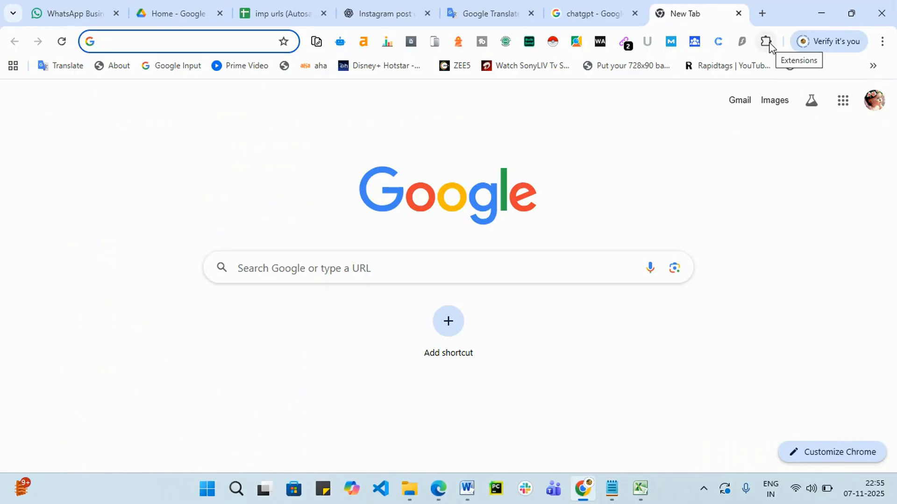
{"action": "left_click", "coordinate": [770, 46]}
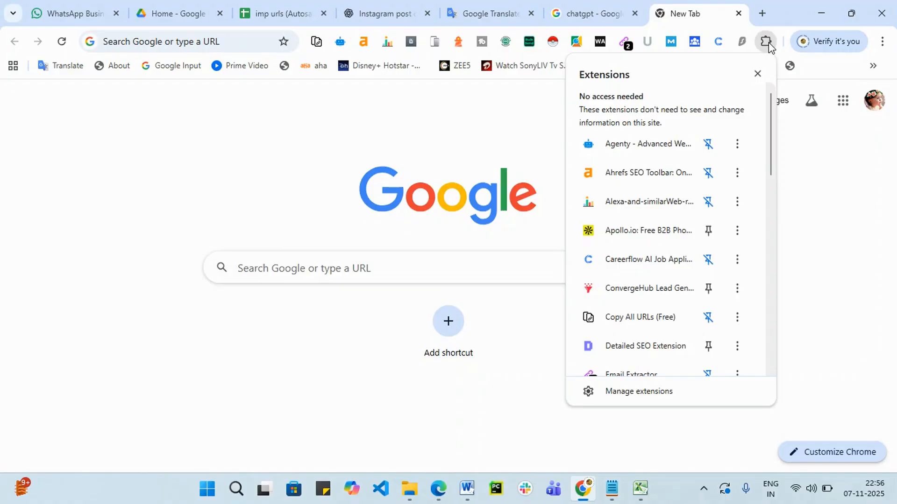
{"action": "scroll", "coordinate": [644, 355], "scroll_direction": "down", "scroll_amount": 1}
{"action": "left_click", "coordinate": [635, 399]}
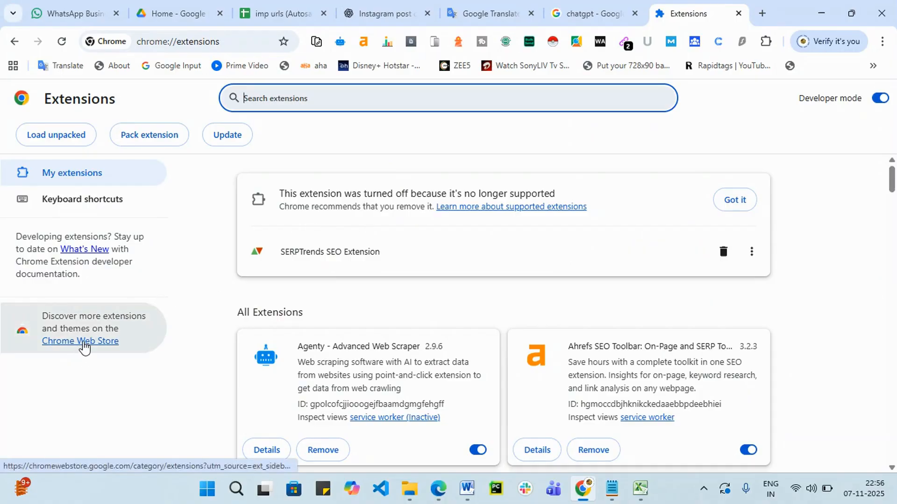
- Search the Chrome Web Store for "uber" and open the "Ubersuggest - SEO and Keyword Discovery" extension page
{"action": "left_click", "coordinate": [86, 342]}
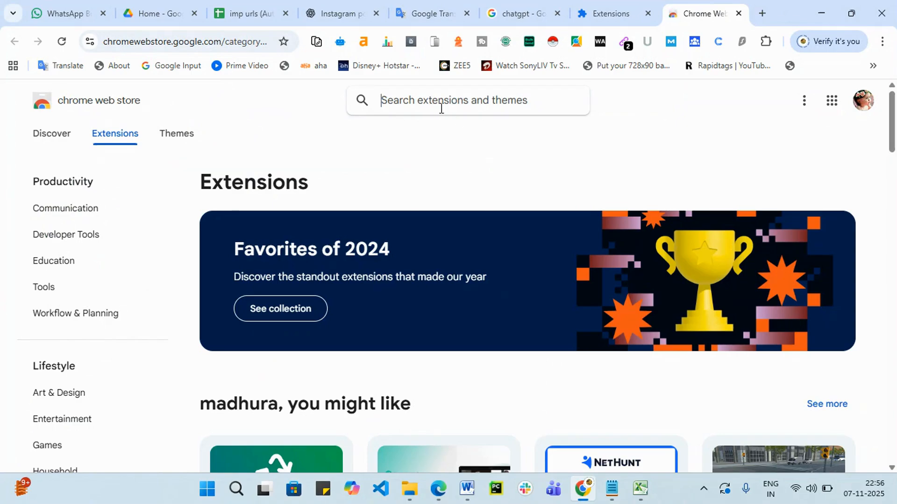
{"action": "type", "text": "uber"}
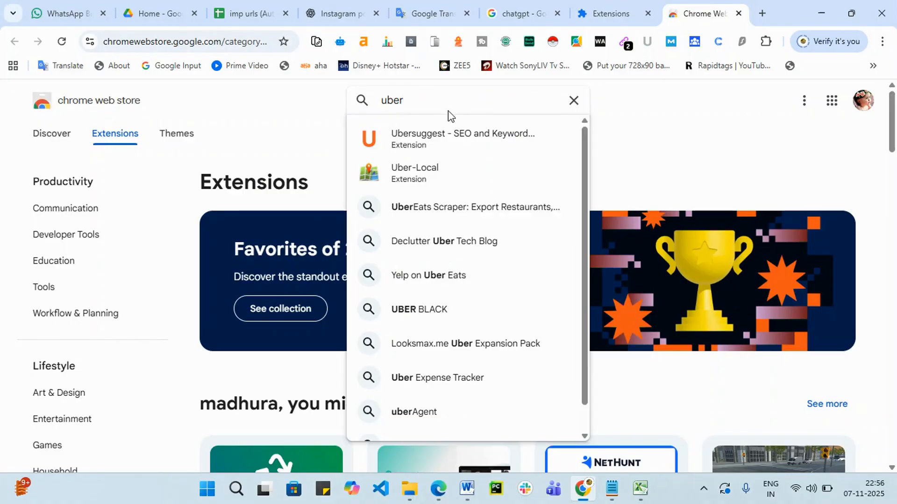
{"action": "left_click", "coordinate": [469, 131]}
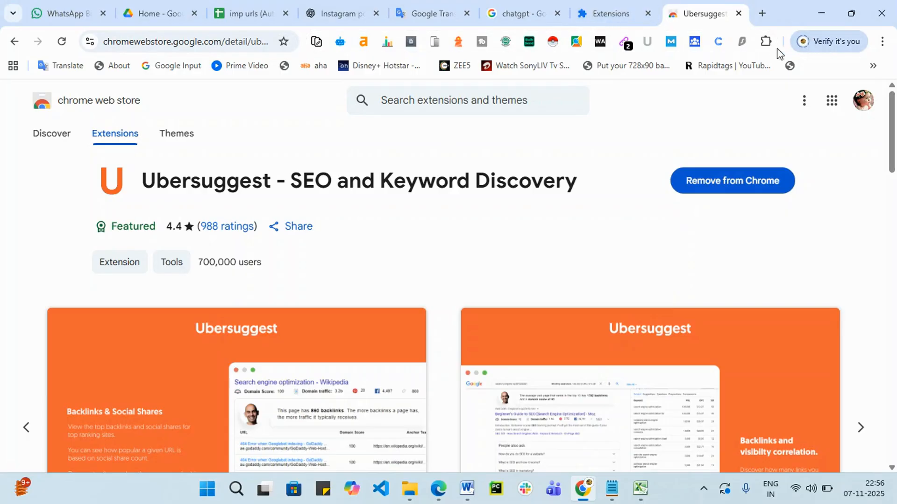
- Unpin the Ubersuggest extension from the browser toolbar and close the extensions list
{"action": "left_click", "coordinate": [766, 41]}
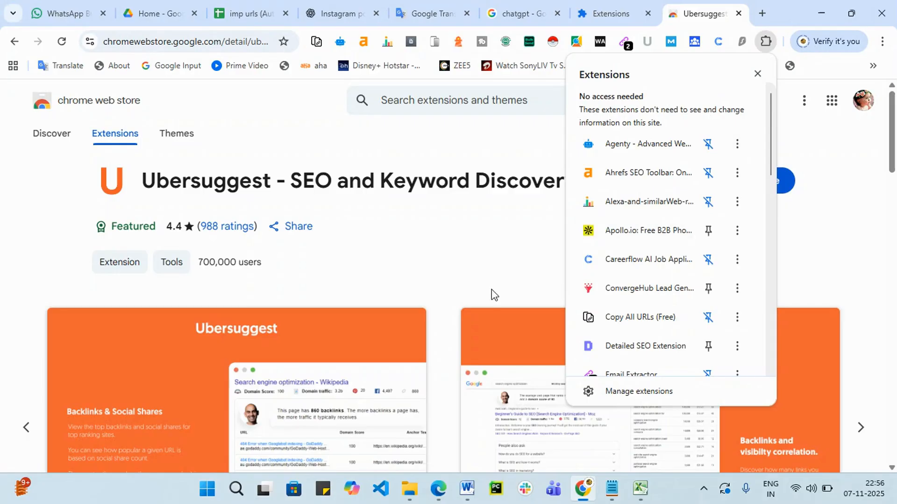
{"action": "scroll", "coordinate": [492, 294], "scroll_direction": "down", "scroll_amount": 1}
{"action": "scroll", "coordinate": [638, 286], "scroll_direction": "down", "scroll_amount": 4}
{"action": "scroll", "coordinate": [639, 286], "scroll_direction": "down", "scroll_amount": 8}
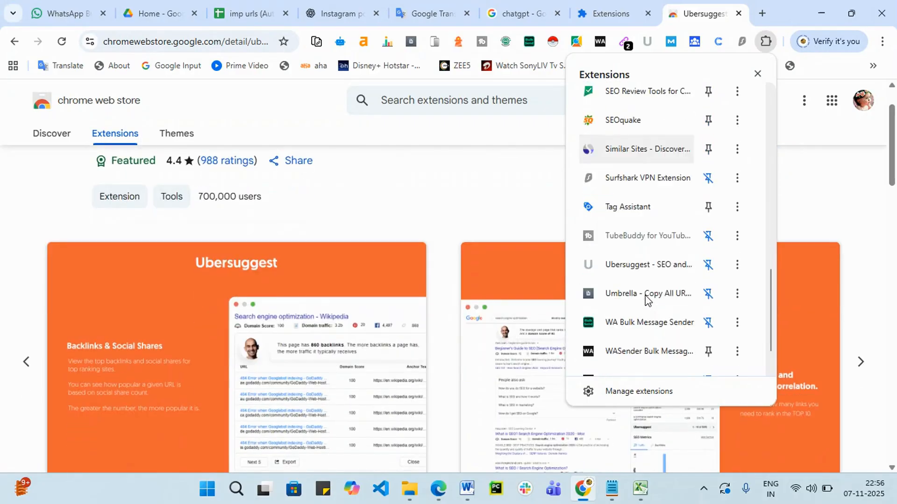
{"action": "left_click", "coordinate": [710, 269]}
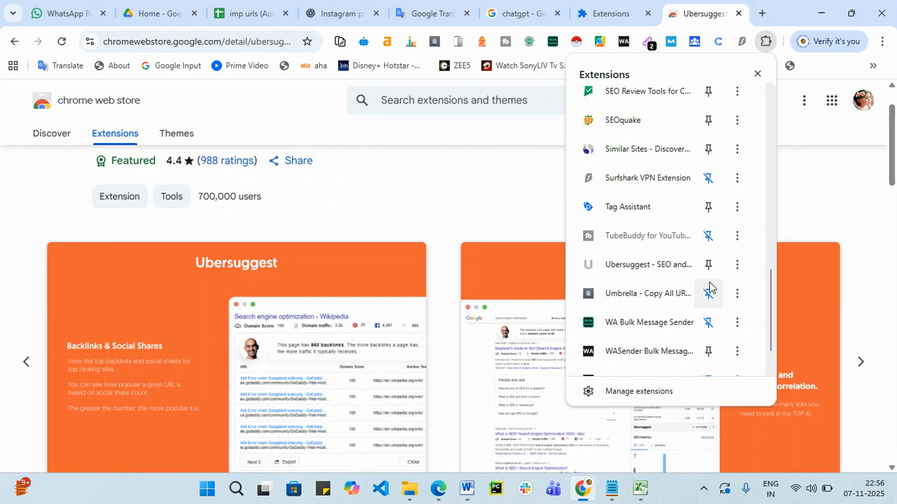
{"action": "left_click", "coordinate": [498, 194]}
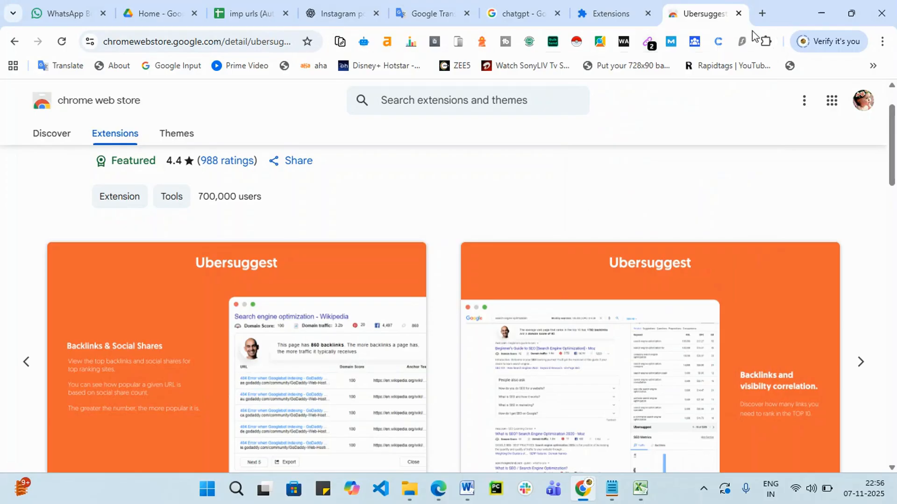
- Find Ubersuggest in the installed extensions list and pin it to the browser toolbar
{"action": "left_click", "coordinate": [765, 42]}
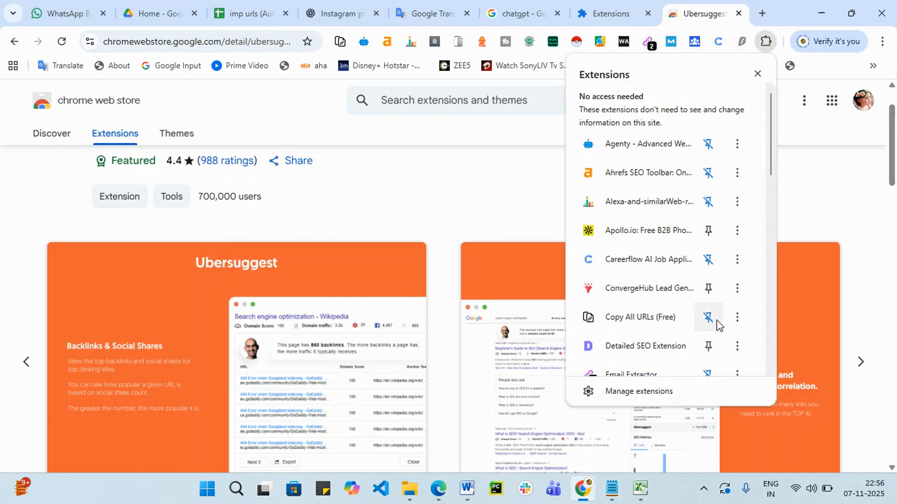
{"action": "scroll", "coordinate": [717, 325], "scroll_direction": "down", "scroll_amount": 7}
{"action": "scroll", "coordinate": [720, 317], "scroll_direction": "down", "scroll_amount": 5}
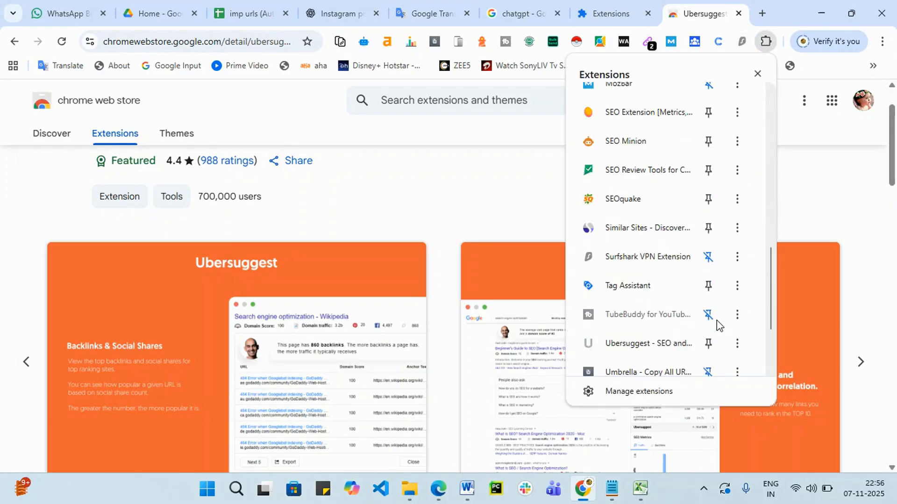
{"action": "scroll", "coordinate": [717, 320], "scroll_direction": "up", "scroll_amount": 3}
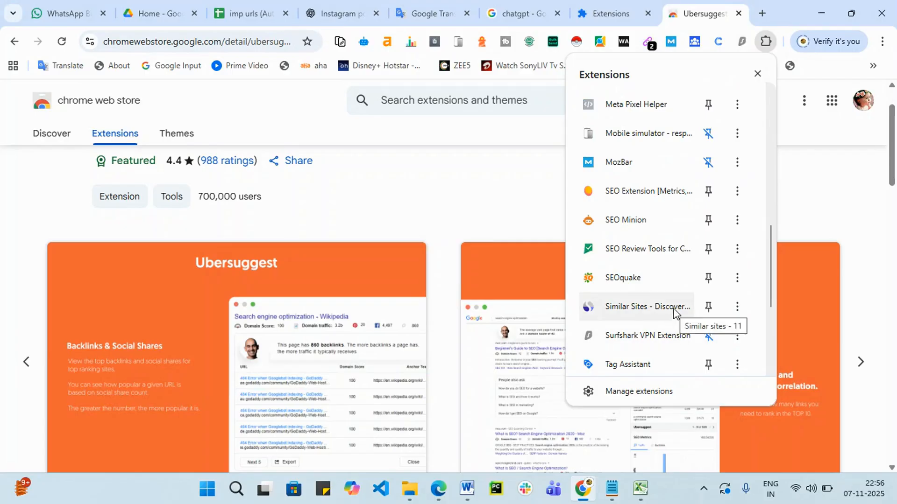
{"action": "scroll", "coordinate": [673, 312], "scroll_direction": "down", "scroll_amount": 2}
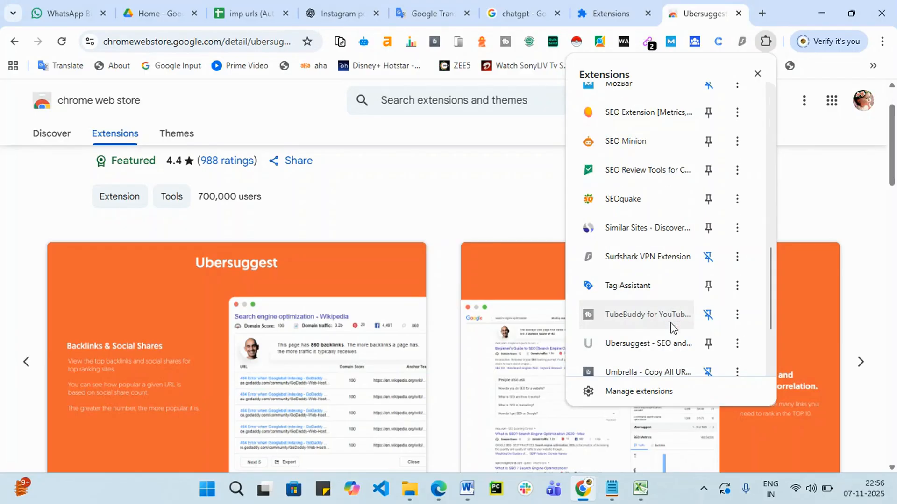
{"action": "left_click", "coordinate": [709, 346]}
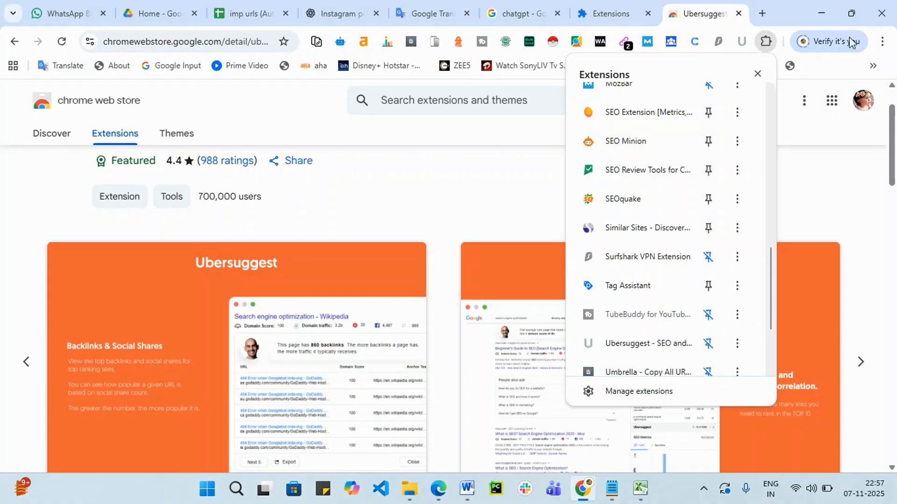
- Turn on the Ubersuggest extension for the "chatgpt" Google results and show the query's search volume and CPC
{"action": "left_click", "coordinate": [762, 12]}
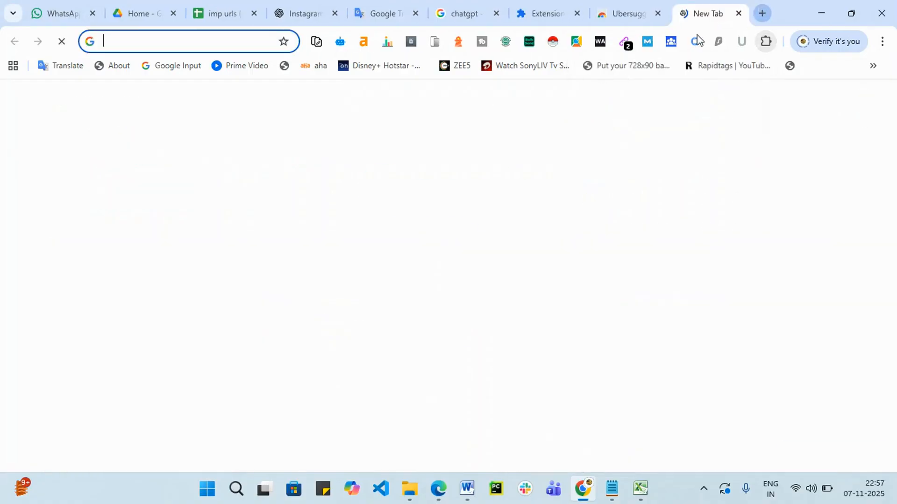
{"action": "left_click", "coordinate": [460, 5]}
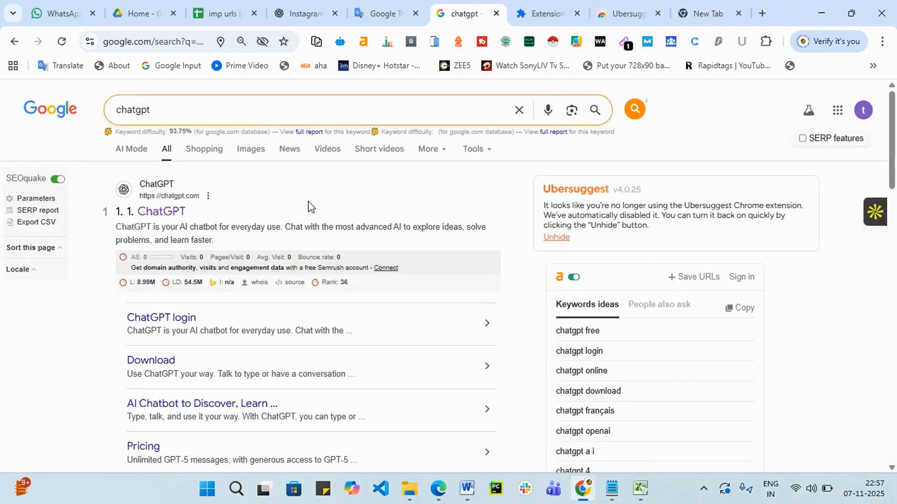
{"action": "left_click", "coordinate": [173, 117]}
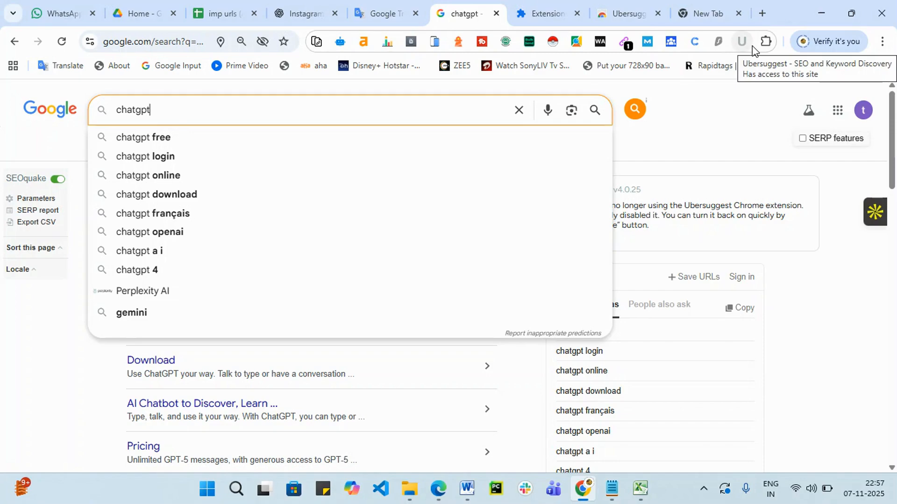
{"action": "left_click", "coordinate": [743, 42]}
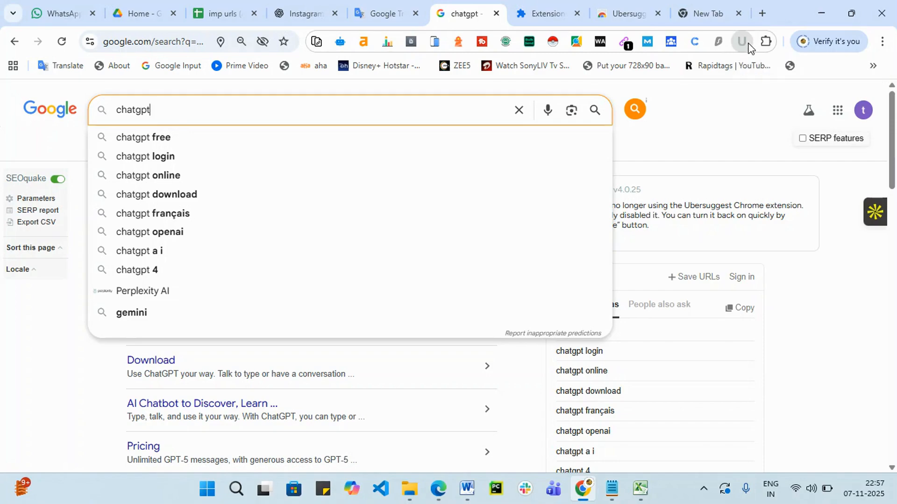
{"action": "left_click", "coordinate": [657, 149]}
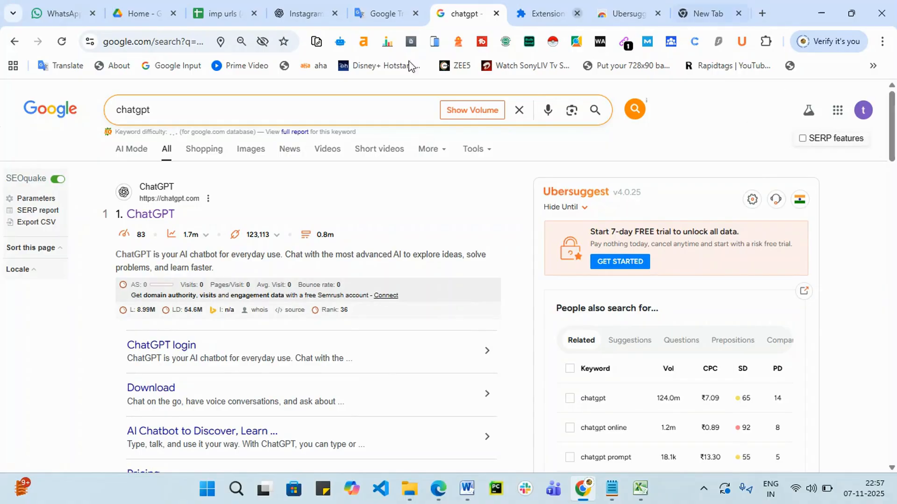
{"action": "left_click_drag", "start_coordinate": [186, 112], "coordinate": [110, 113]}
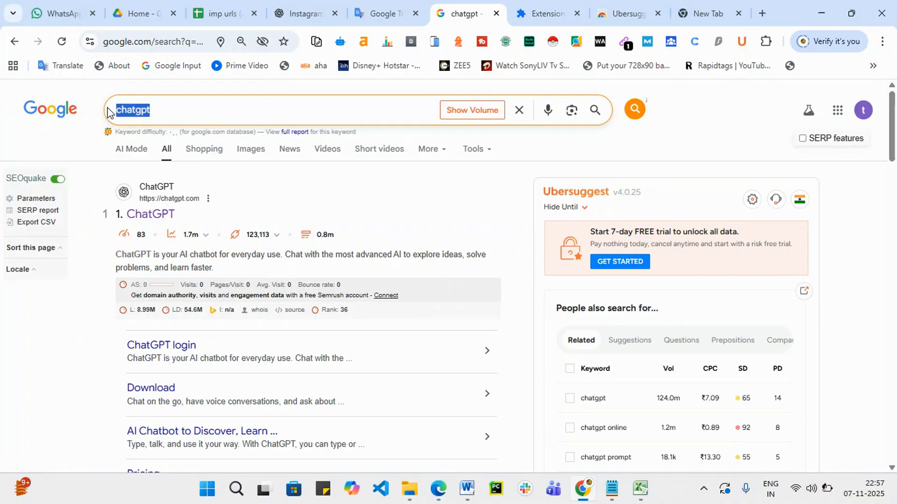
{"action": "left_click", "coordinate": [476, 112]}
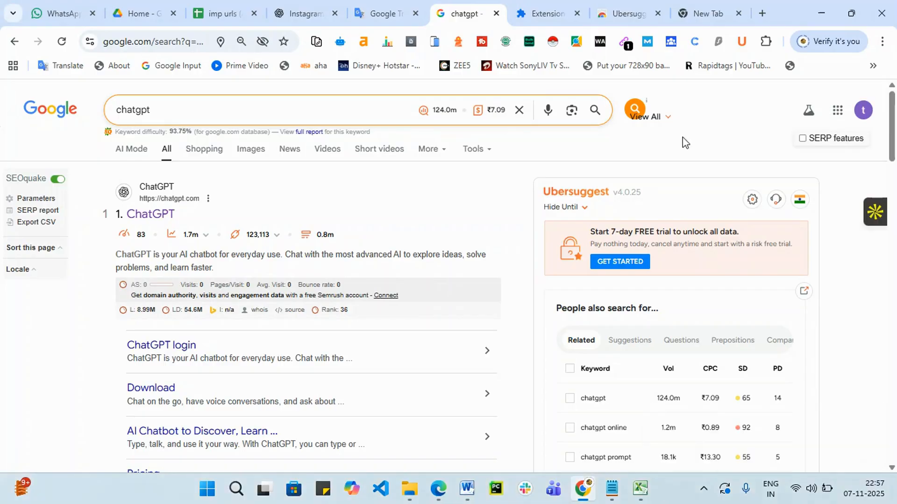
- Examine the Ubersuggest related keywords for "chatgpt" with their volume, CPC, SD and PD columns, and the SEO Metrics traffic chart
{"action": "scroll", "coordinate": [874, 248], "scroll_direction": "down", "scroll_amount": 6}
{"action": "scroll", "coordinate": [741, 302], "scroll_direction": "up", "scroll_amount": 4}
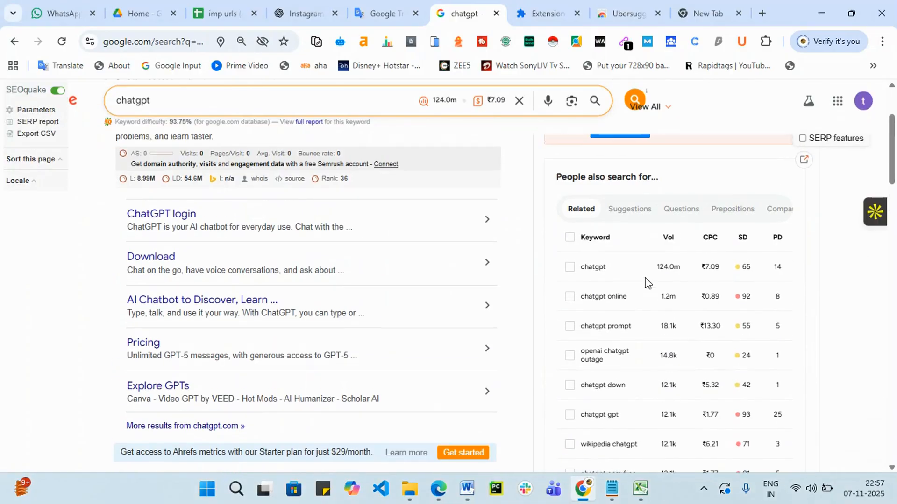
{"action": "scroll", "coordinate": [614, 260], "scroll_direction": "down", "scroll_amount": 3}
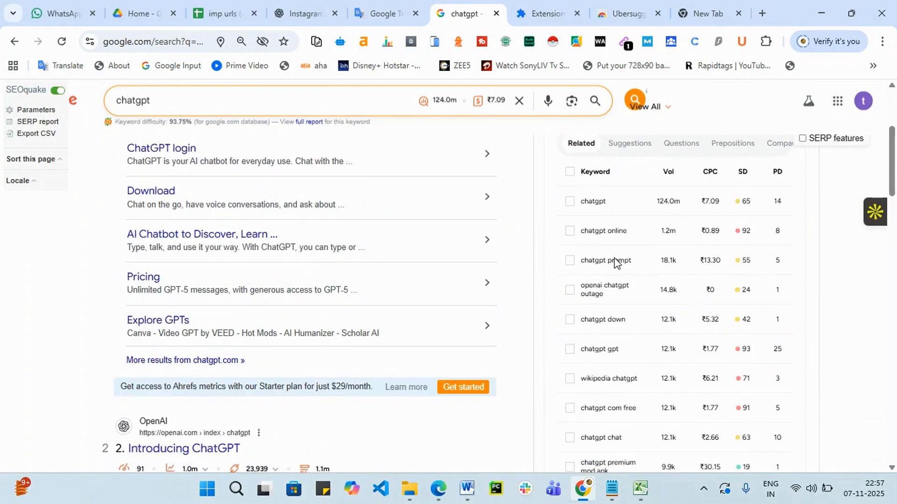
{"action": "scroll", "coordinate": [615, 259], "scroll_direction": "down", "scroll_amount": 1}
{"action": "scroll", "coordinate": [617, 261], "scroll_direction": "down", "scroll_amount": 2}
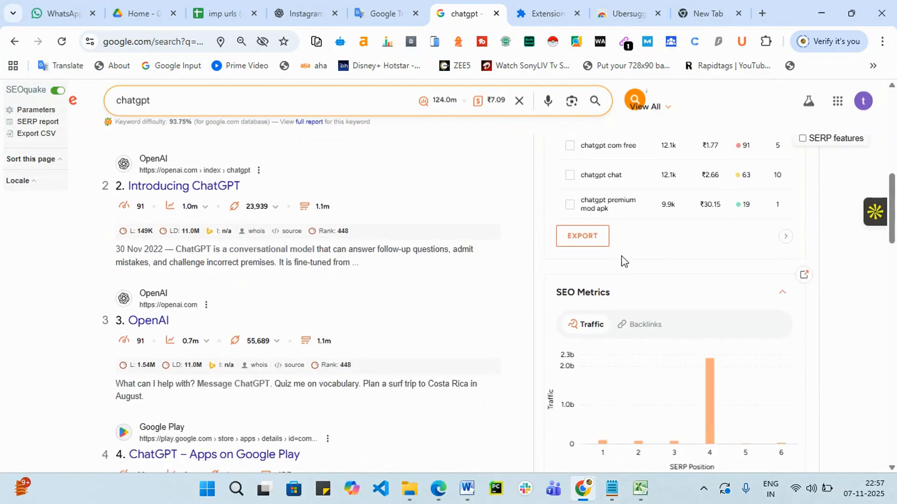
{"action": "scroll", "coordinate": [696, 248], "scroll_direction": "up", "scroll_amount": 3}
{"action": "scroll", "coordinate": [696, 245], "scroll_direction": "up", "scroll_amount": 3}
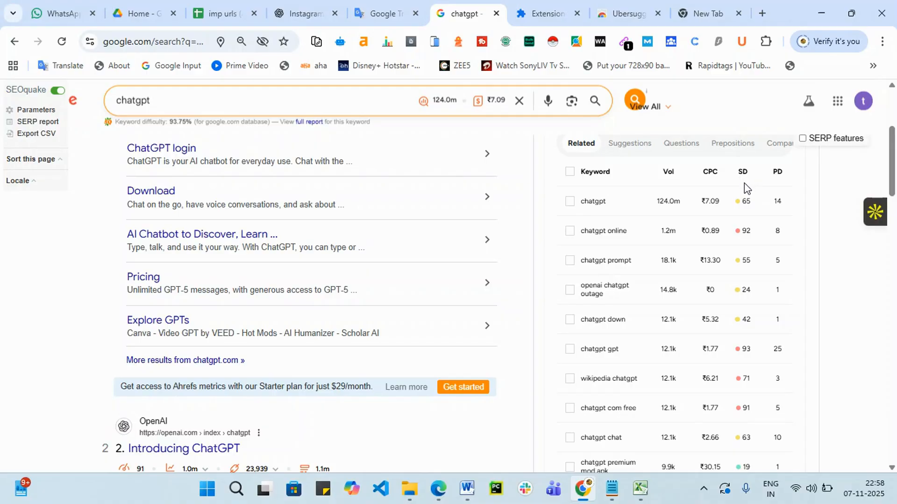
{"action": "scroll", "coordinate": [775, 273], "scroll_direction": "down", "scroll_amount": 5}
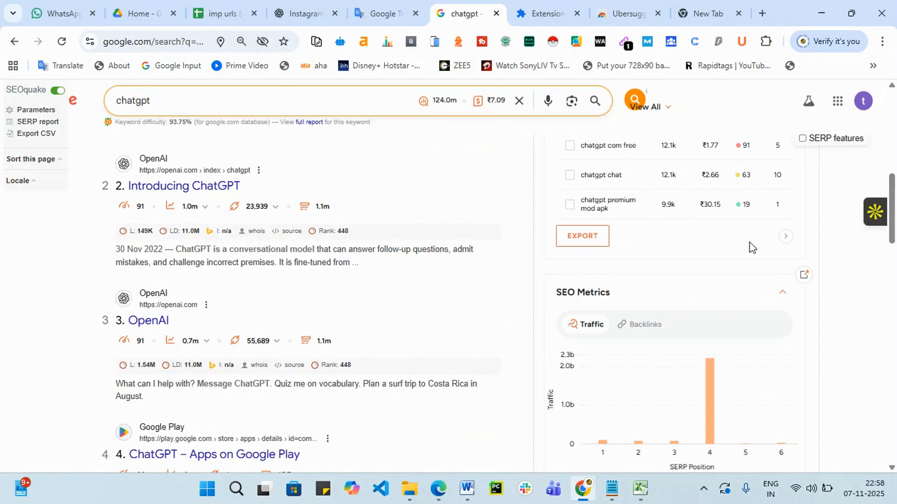
{"action": "scroll", "coordinate": [736, 251], "scroll_direction": "up", "scroll_amount": 3}
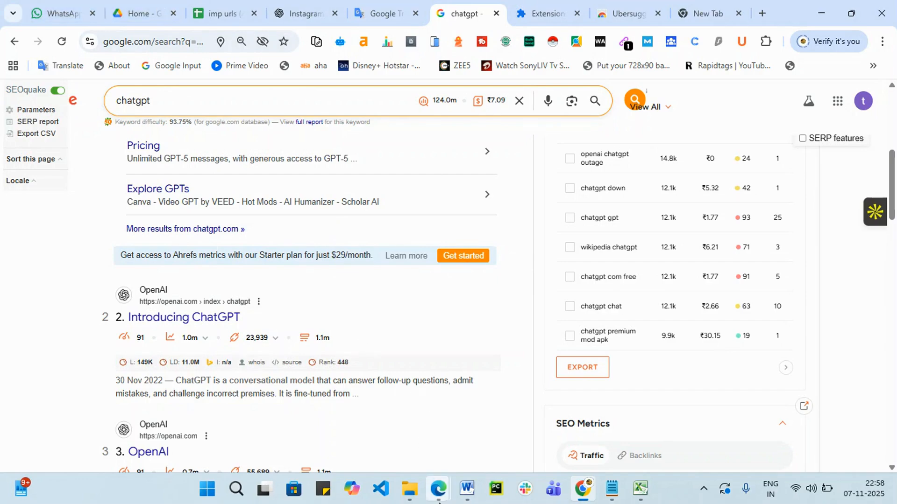
- Switch to the Google Meet call in Microsoft Edge, leave the meeting, and bring up the online-video-cutter.com screen recorder page
{"action": "mouse_move", "coordinate": [438, 488]}
{"action": "left_click", "coordinate": [376, 407]}
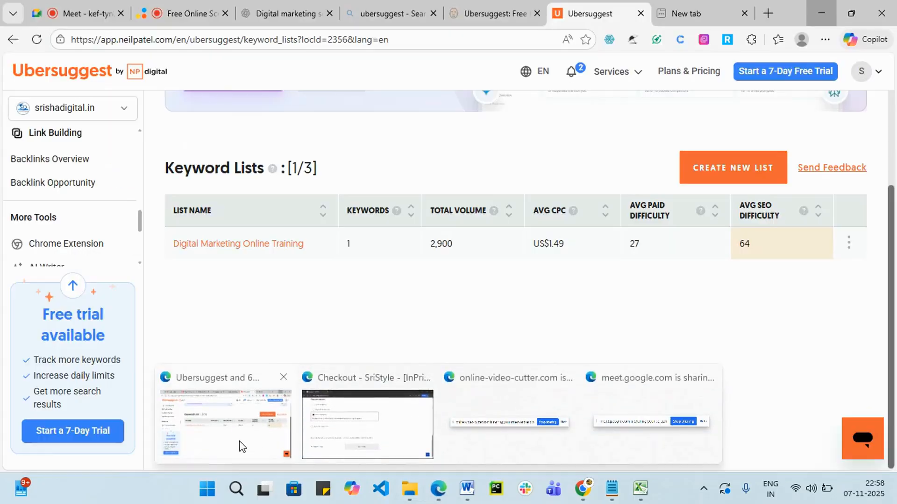
{"action": "left_click", "coordinate": [240, 441]}
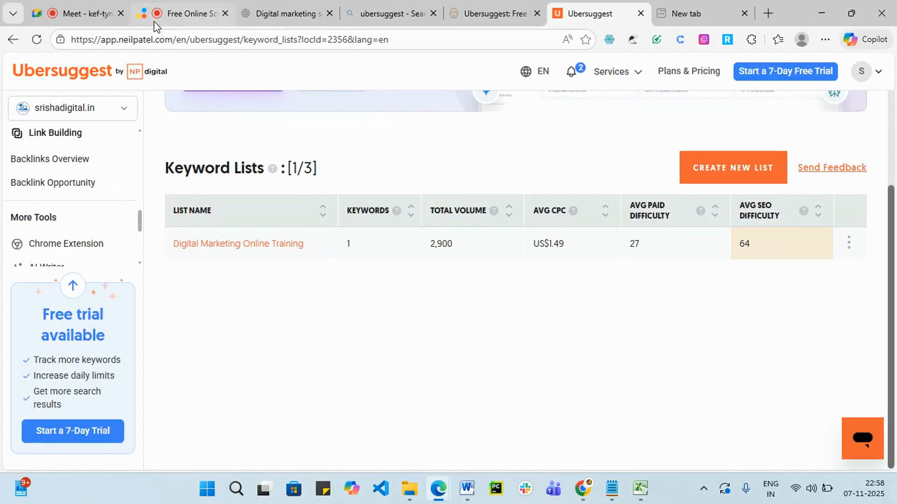
{"action": "left_click", "coordinate": [96, 8]}
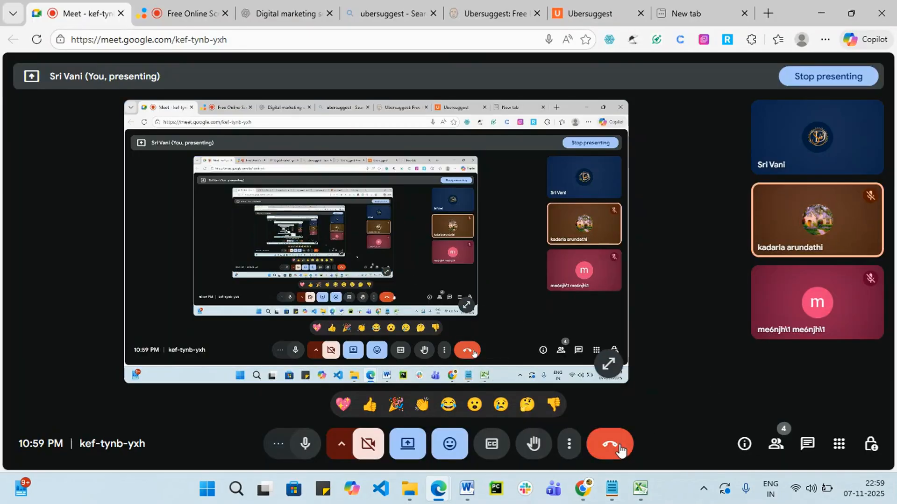
{"action": "left_click", "coordinate": [618, 446]}
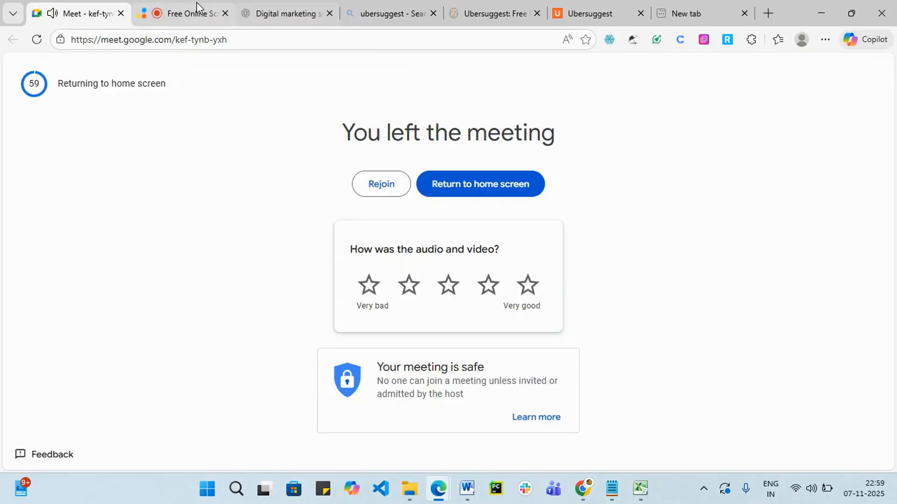
{"action": "left_click", "coordinate": [173, 8]}
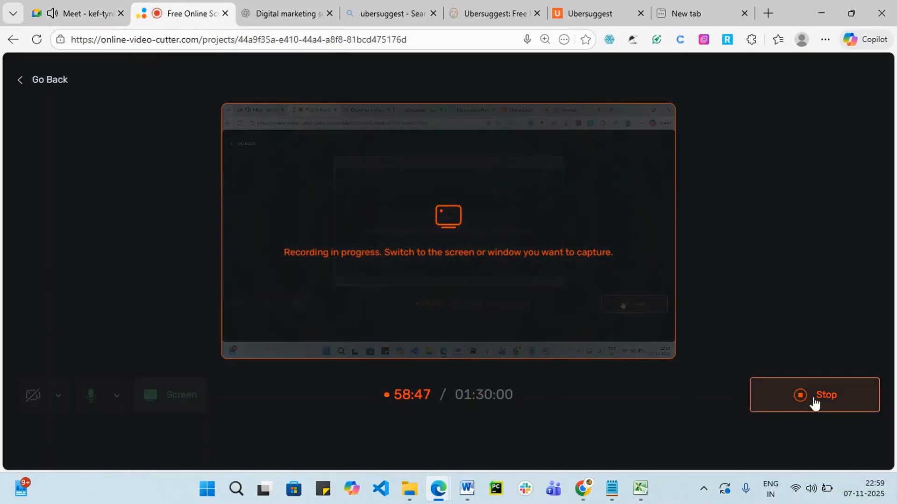